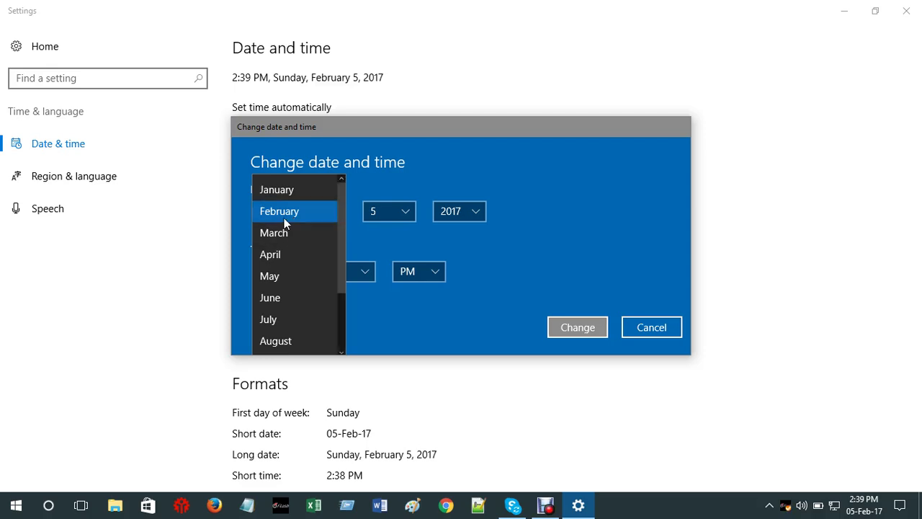
Set the system date to February 5, 2017 and the time to 2:38 PM, and minimize the Settings window
left_click(285, 216)
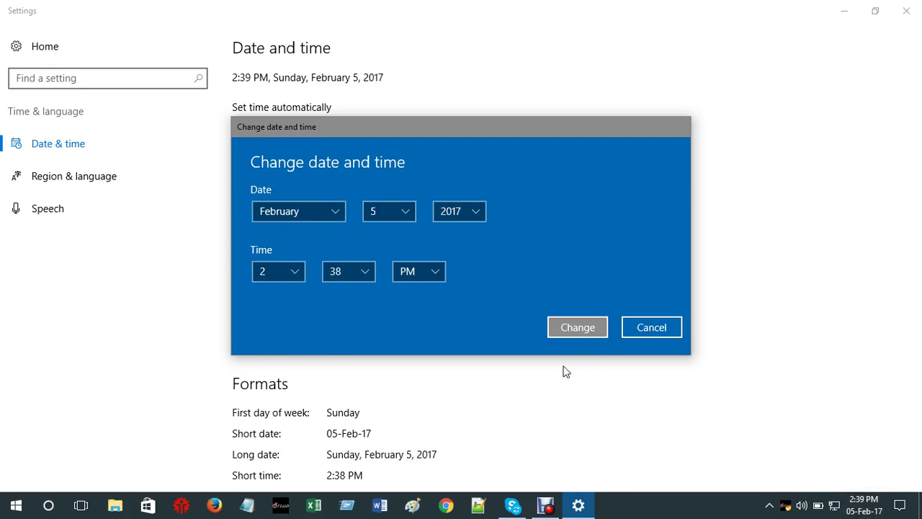
left_click(573, 328)
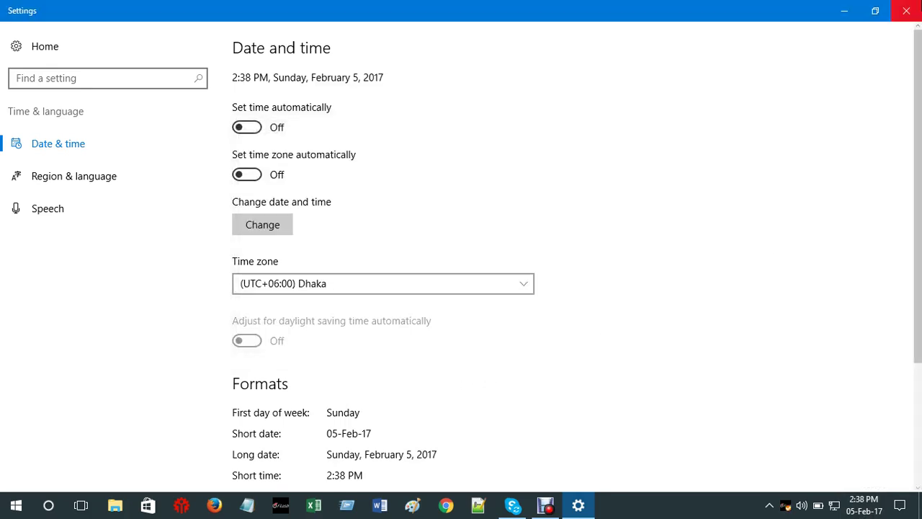
left_click(844, 11)
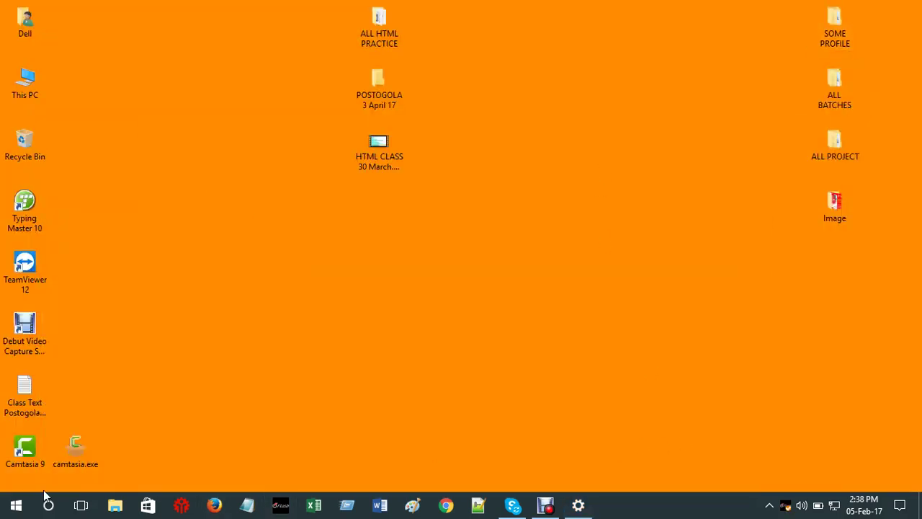
Launch Camtasia 9 and create a new project, continuing with the evaluation version
double_click(35, 448)
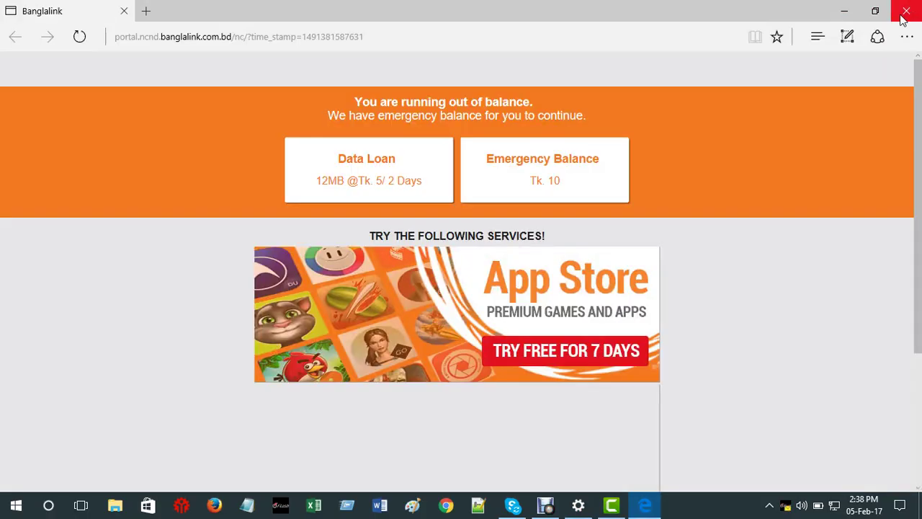
left_click(902, 16)
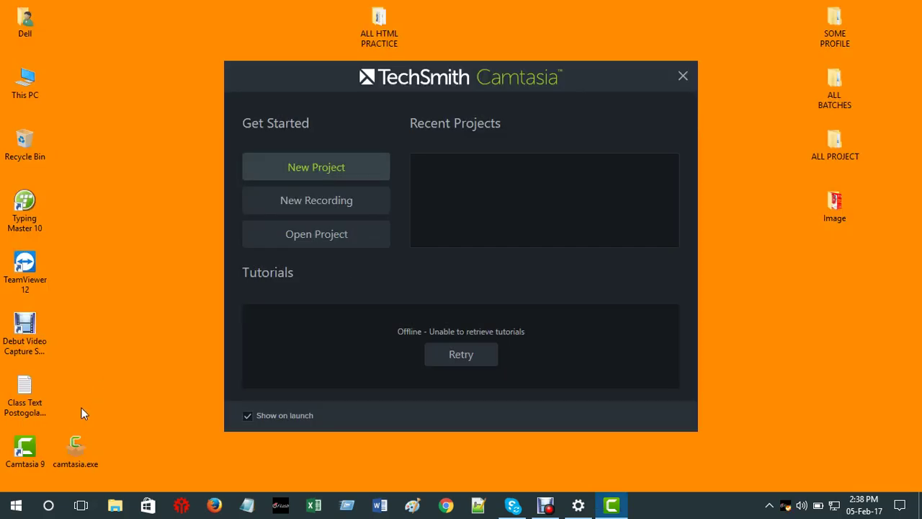
left_click(326, 166)
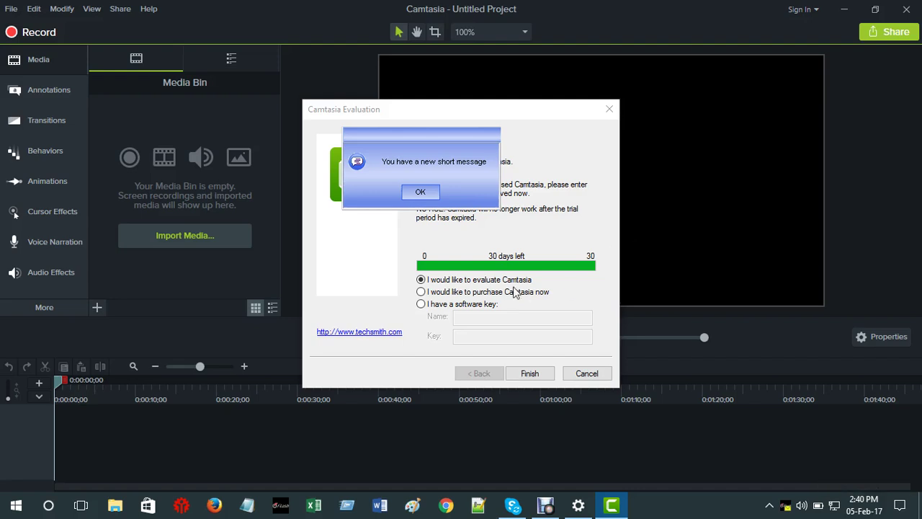
left_click(420, 193)
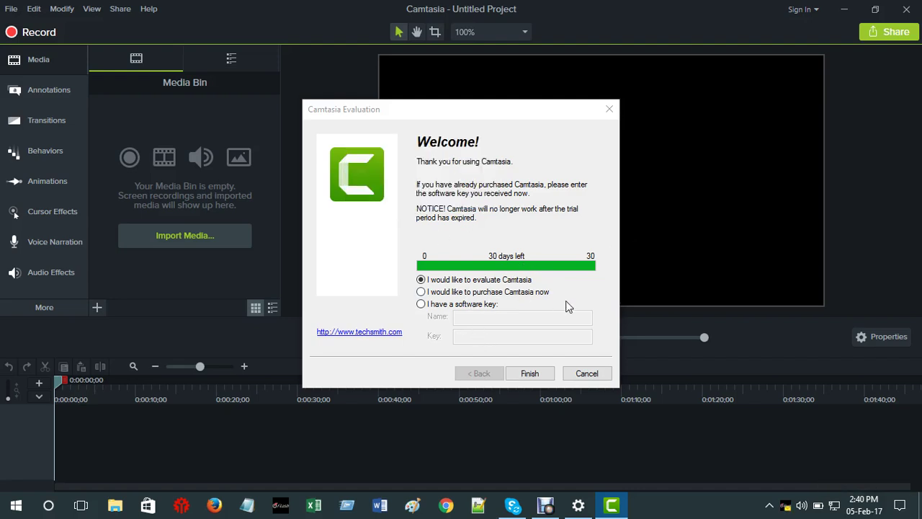
left_click(529, 373)
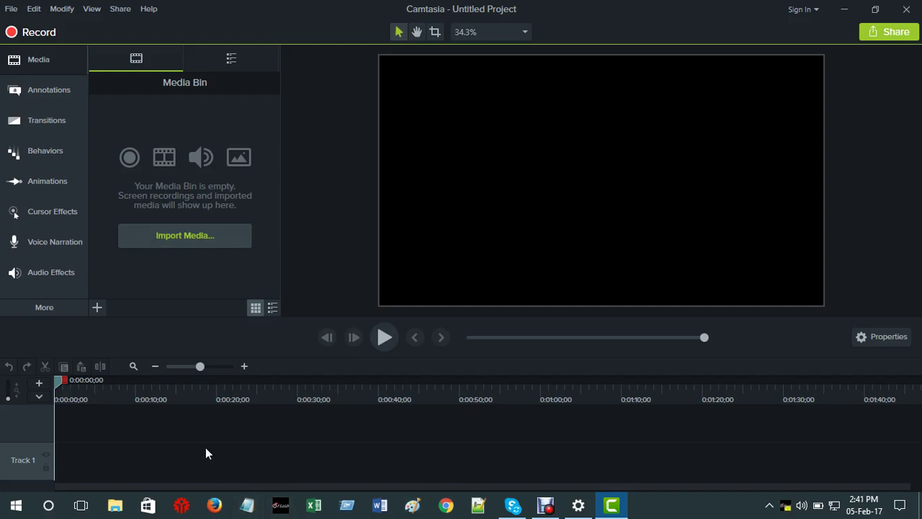
left_click(205, 236)
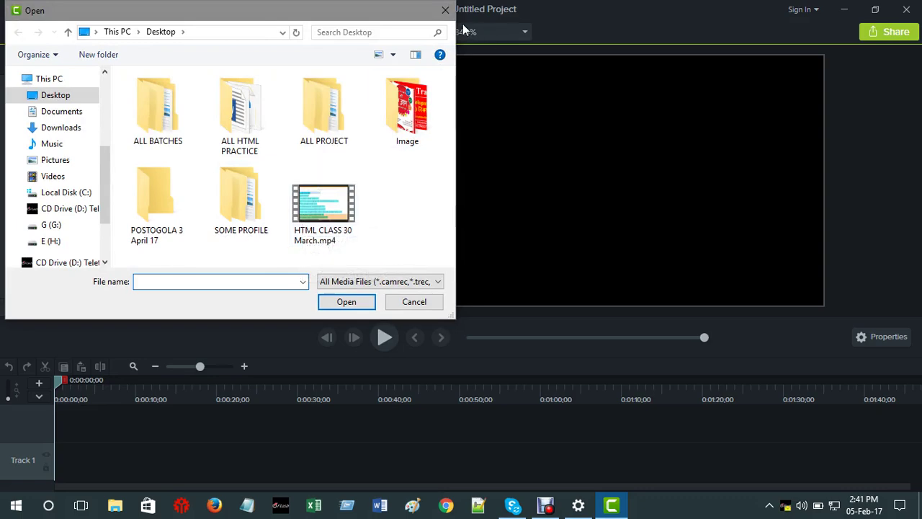
left_click(445, 10)
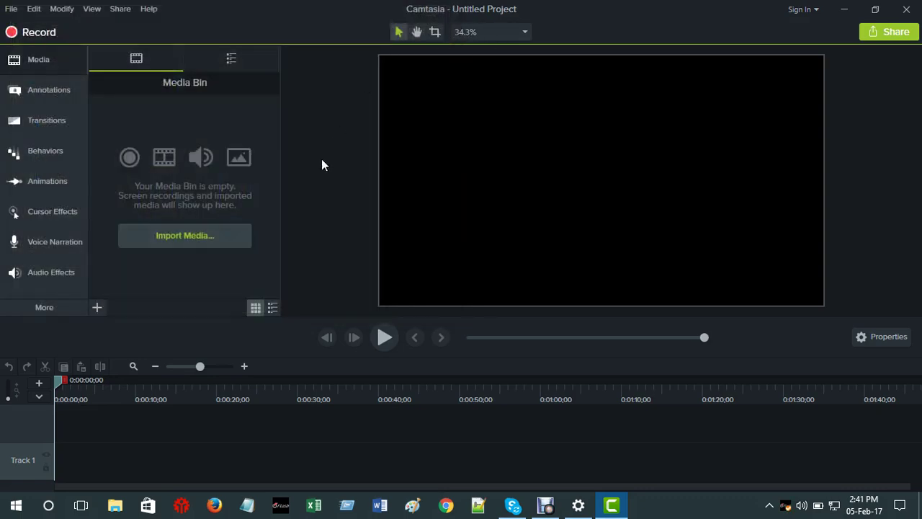
left_click(98, 314)
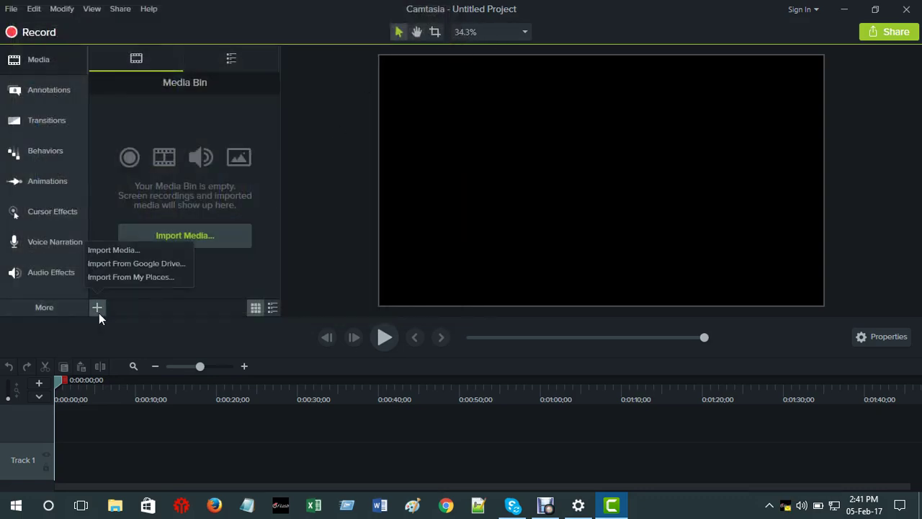
left_click(206, 250)
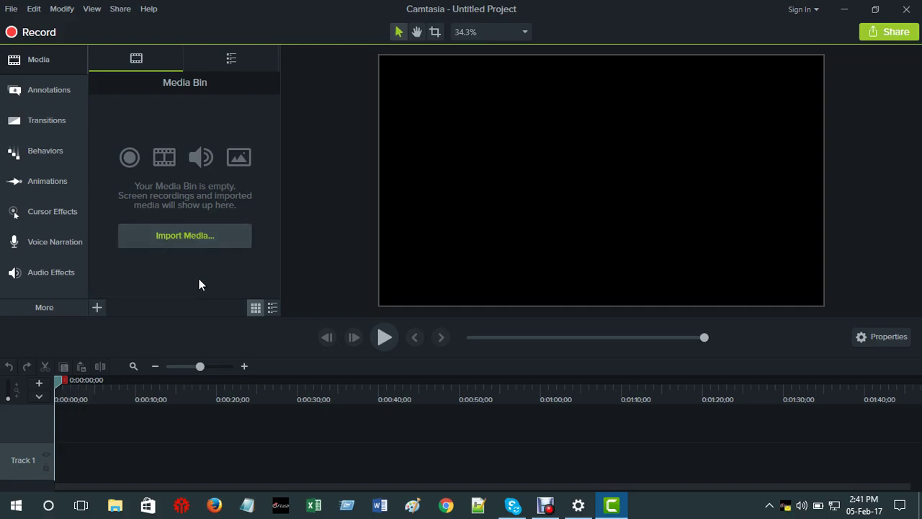
left_click(11, 9)
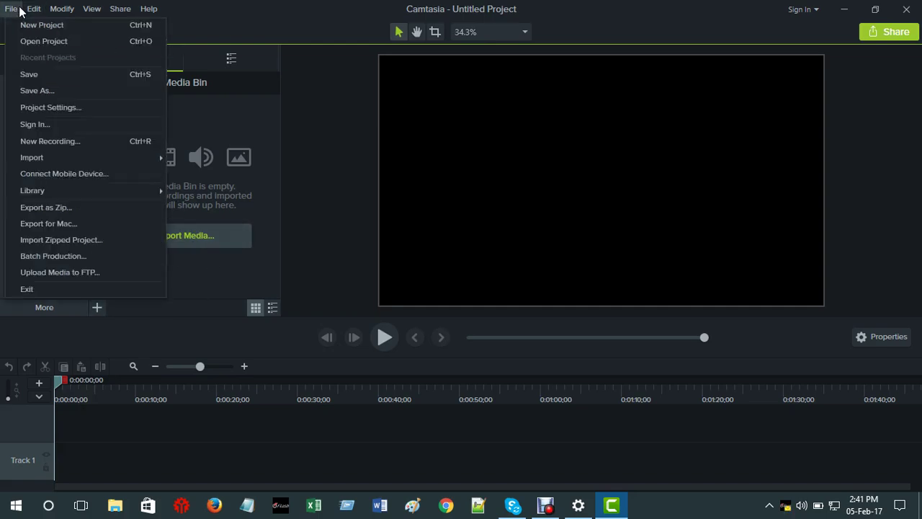
left_click(11, 8)
left_click(11, 8)
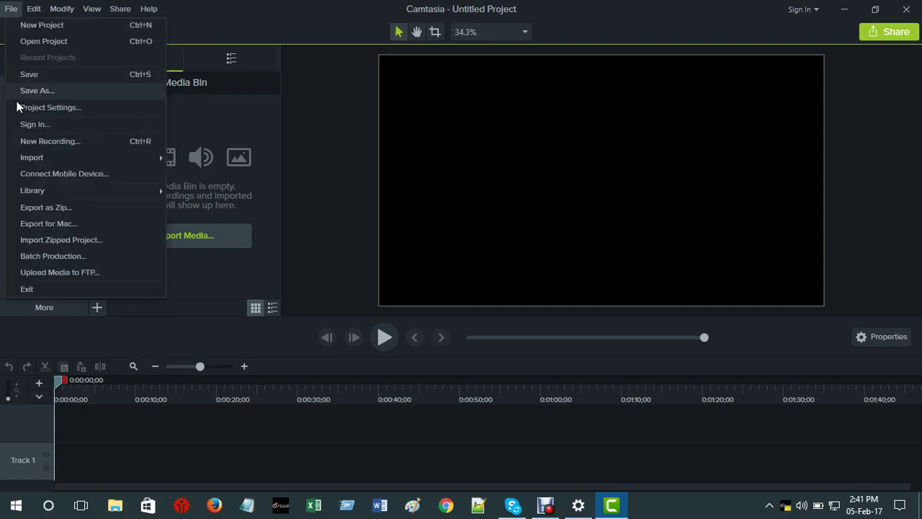
mouse_move(31, 161)
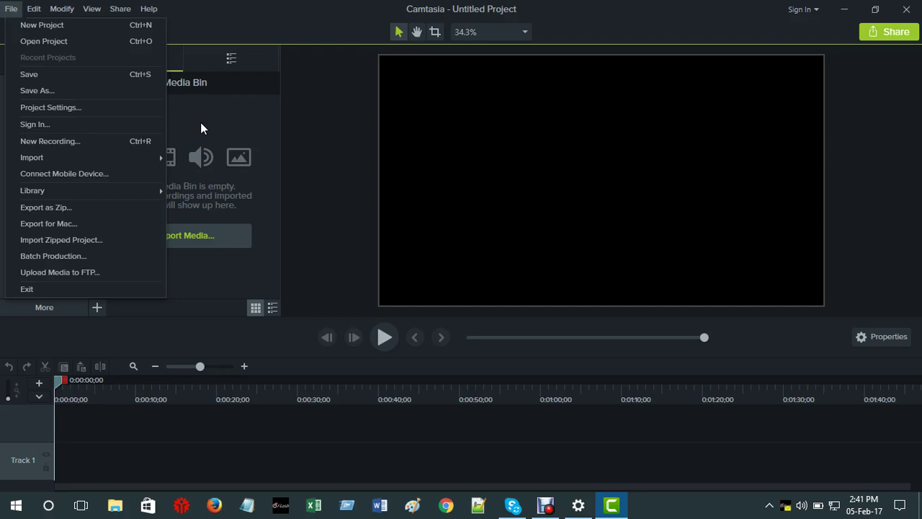
key("Escape")
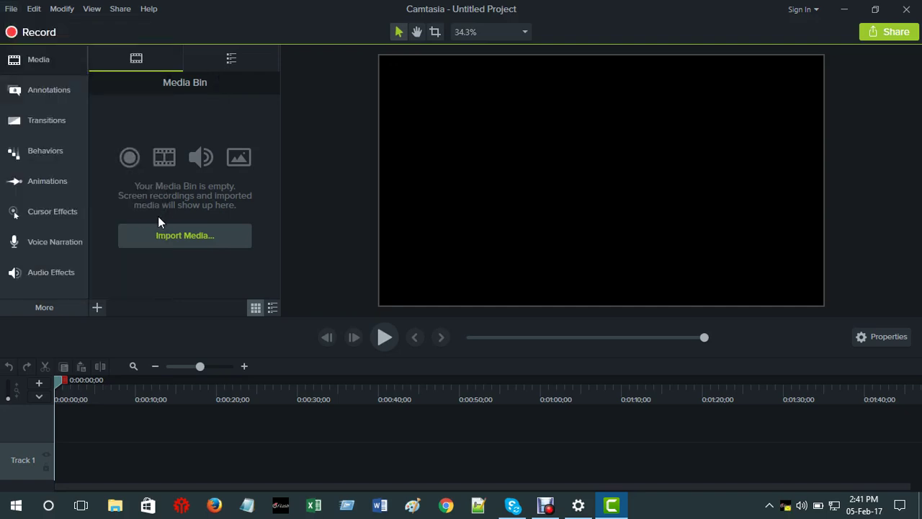
Import HTML CLASS 30 March.mp4 from the Desktop and place it on the canvas at the start of Track 1
left_click(149, 238)
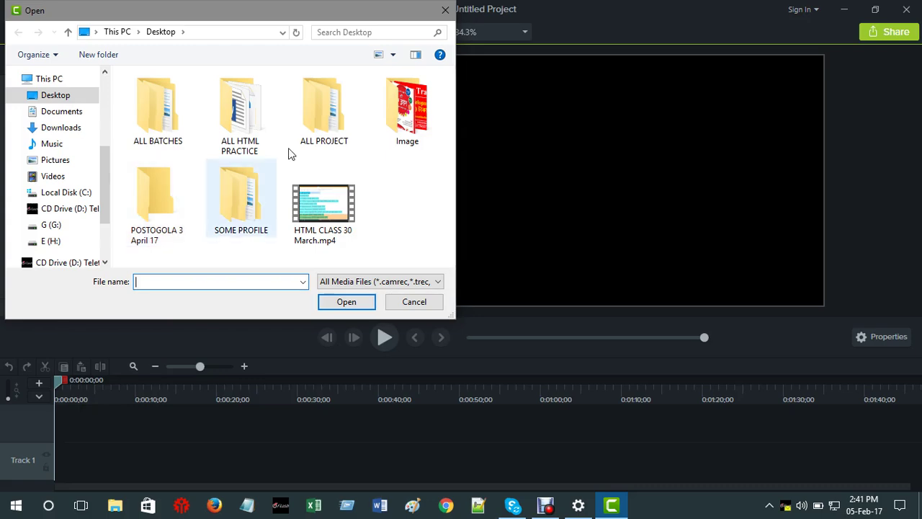
left_click(317, 210)
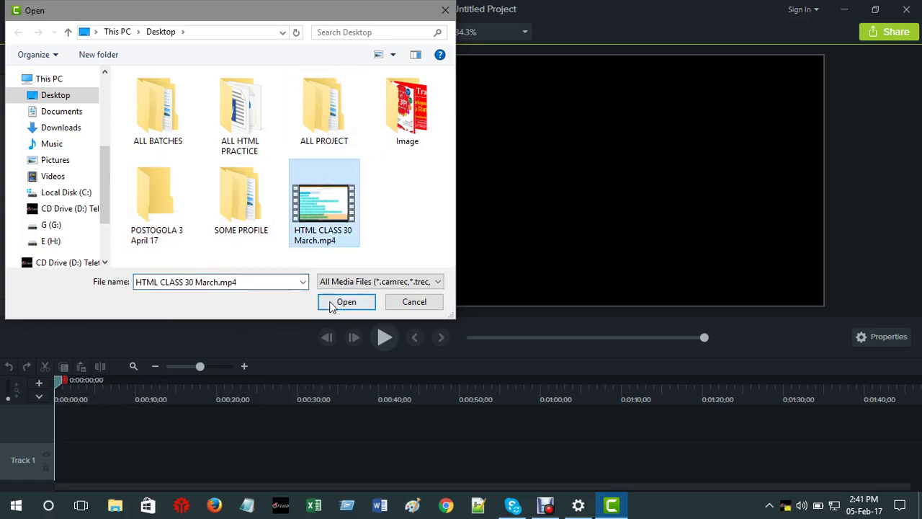
left_click(337, 302)
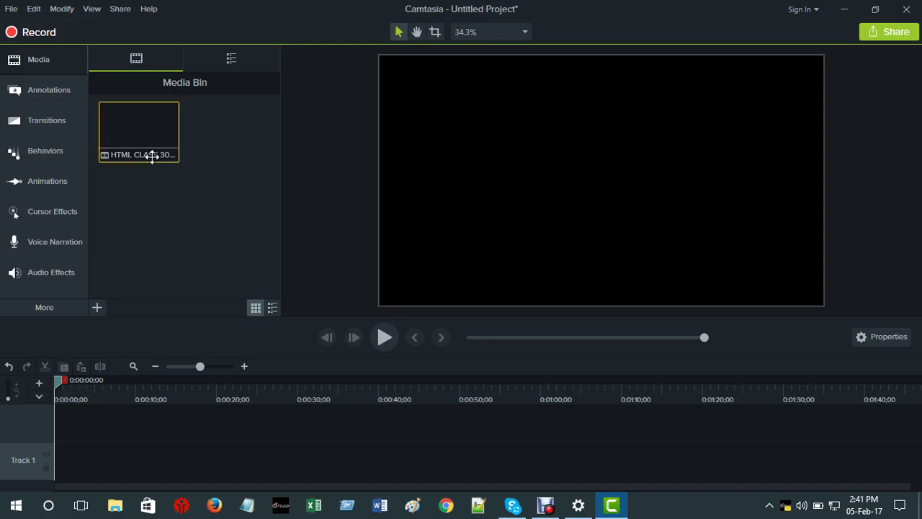
left_click_drag(129, 144, 503, 194)
mouse_move(504, 194)
left_mouse_down()
mouse_move(595, 173)
mouse_move(598, 194)
mouse_move(603, 184)
left_mouse_up()
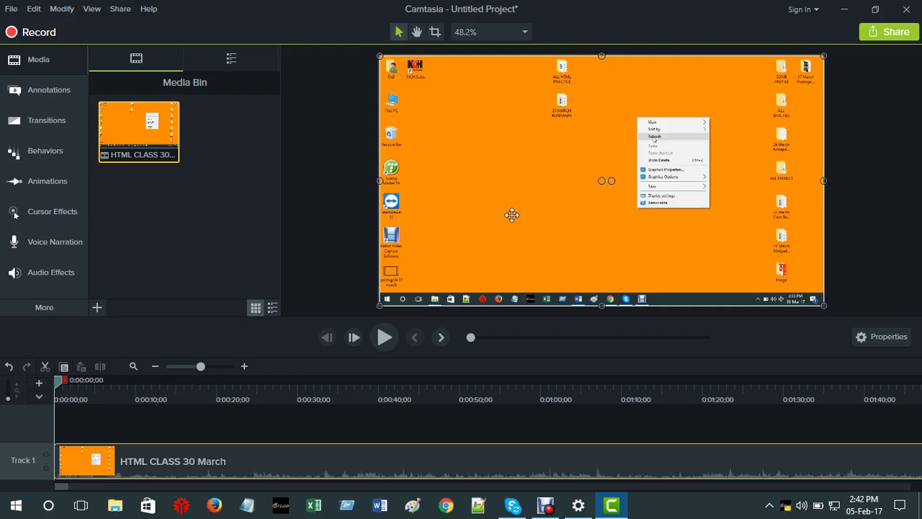
Try resizing and repositioning the video on the canvas, undoing the changes
left_click_drag(380, 55, 392, 71)
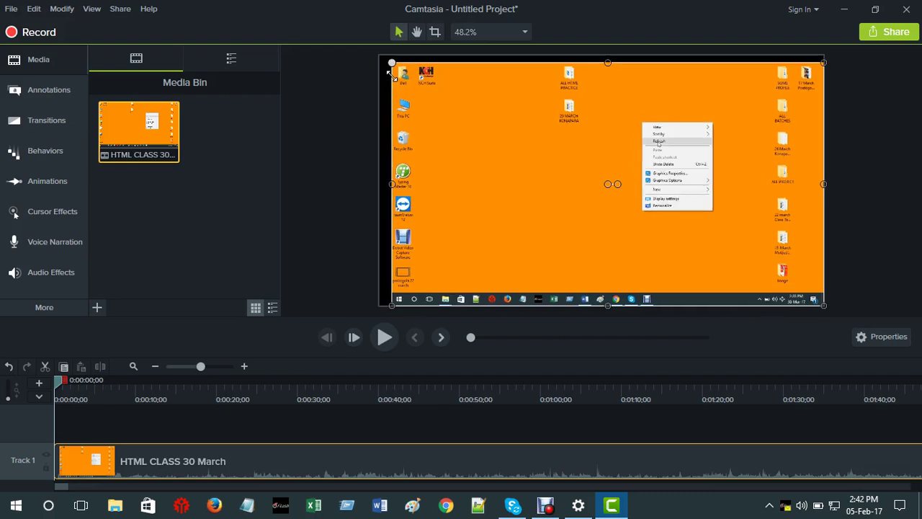
mouse_move(502, 135)
left_mouse_down()
mouse_move(490, 120)
mouse_move(479, 129)
mouse_move(495, 136)
left_mouse_up()
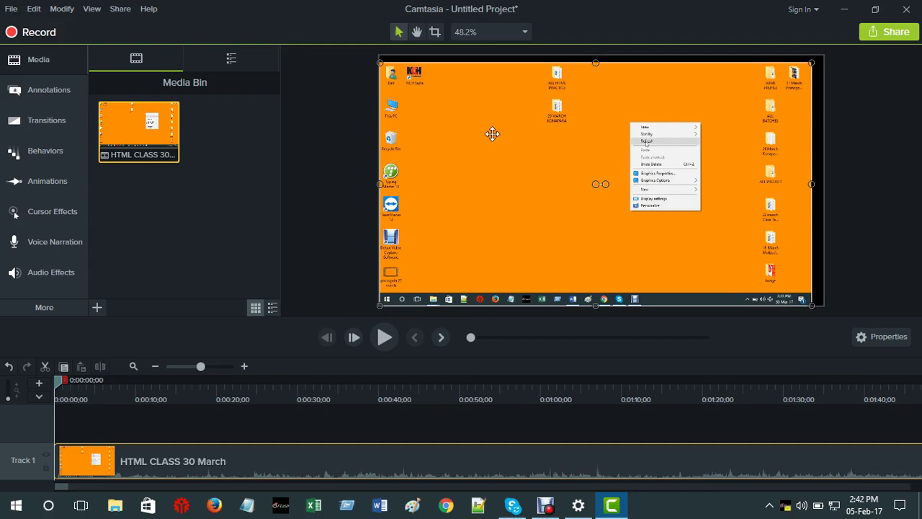
key("ctrl+z")
key("ctrl+z")
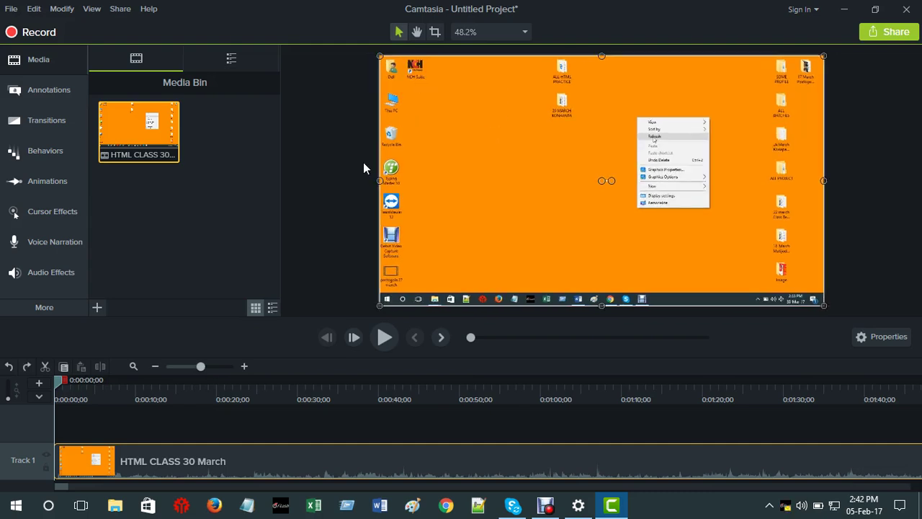
left_click_drag(378, 181, 360, 181)
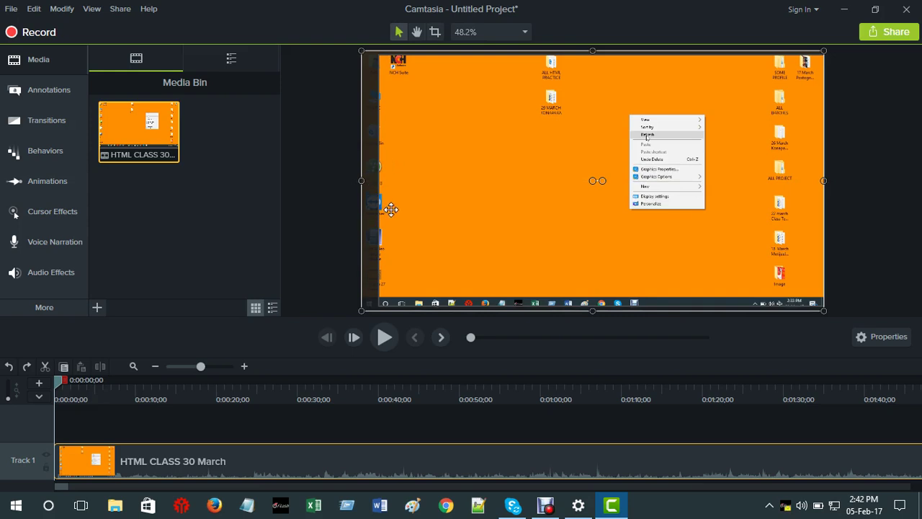
Examine the HTML CLASS 30 March clip on the timeline at different zoom levels, ending with its full length in view
left_click(189, 366)
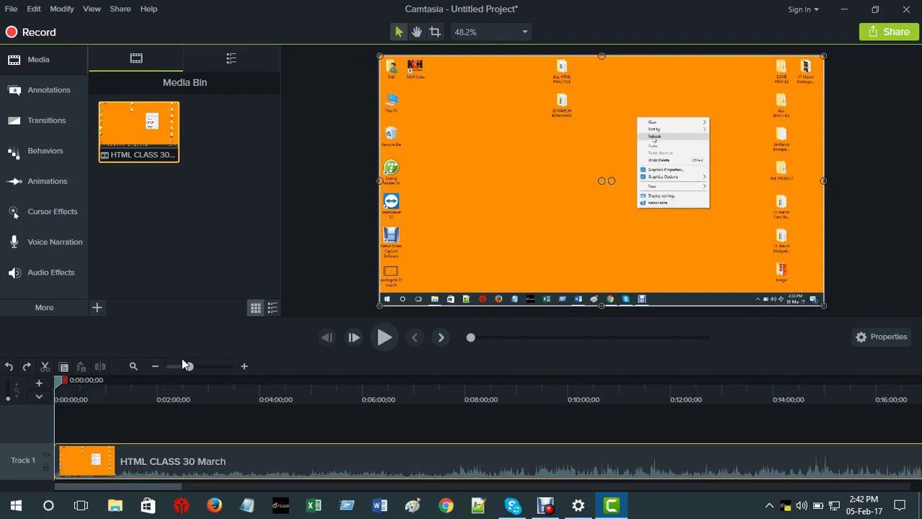
left_click(178, 367)
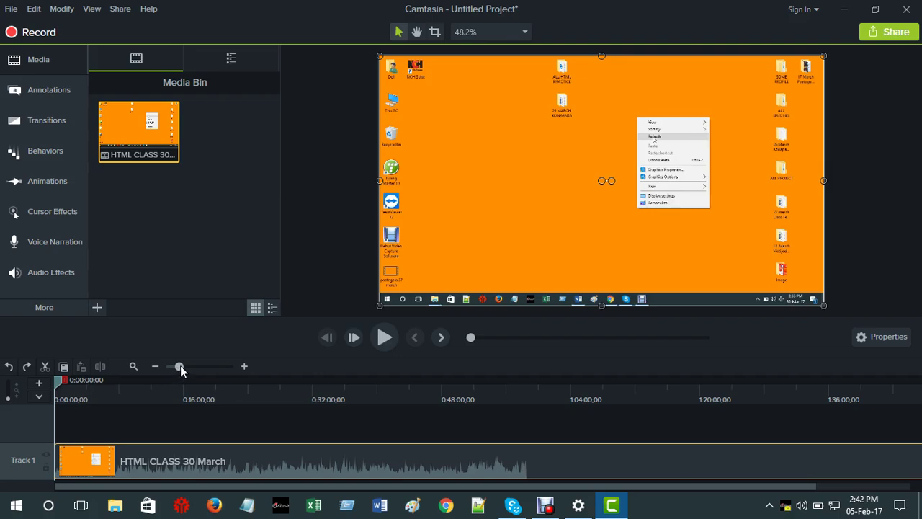
left_click_drag(180, 366, 170, 366)
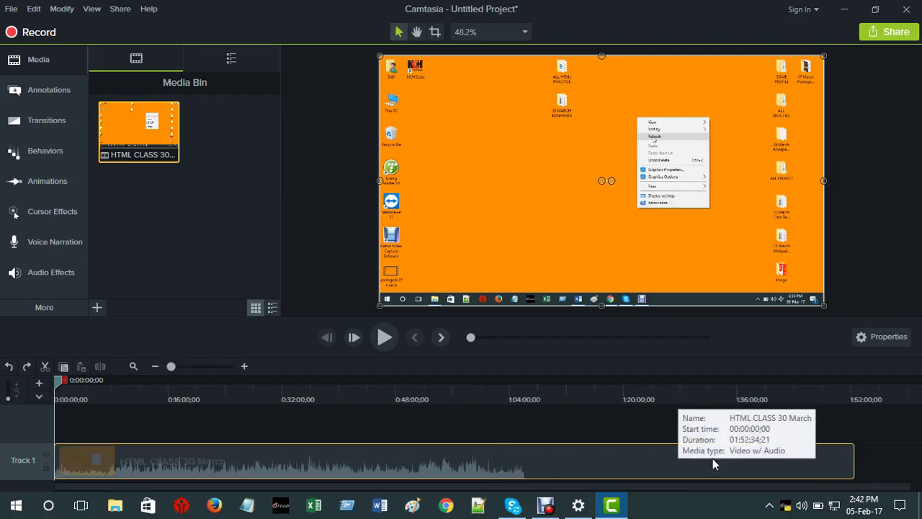
left_click(204, 366)
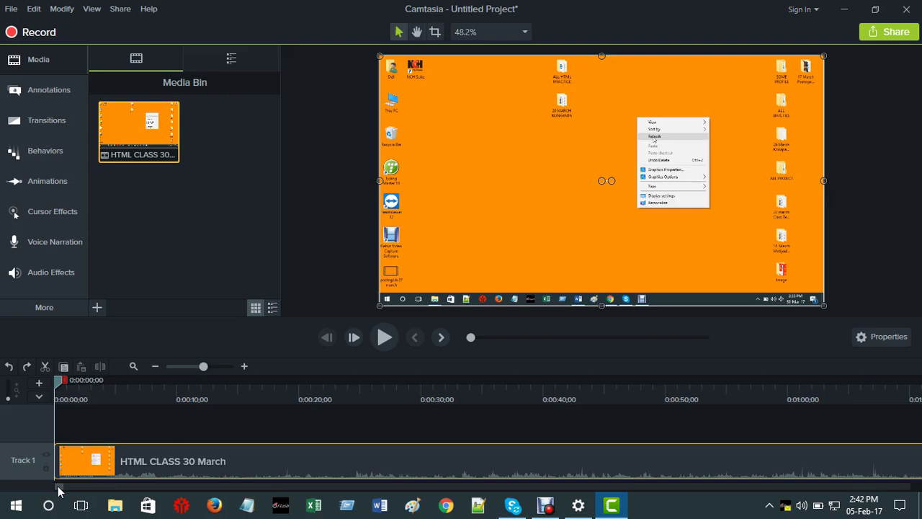
left_click_drag(59, 490, 51, 487)
left_click(225, 366)
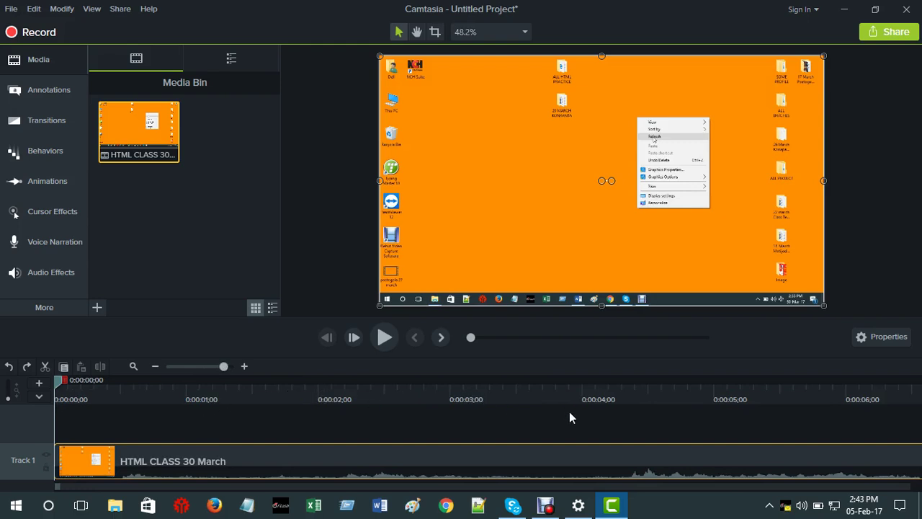
left_click(176, 366)
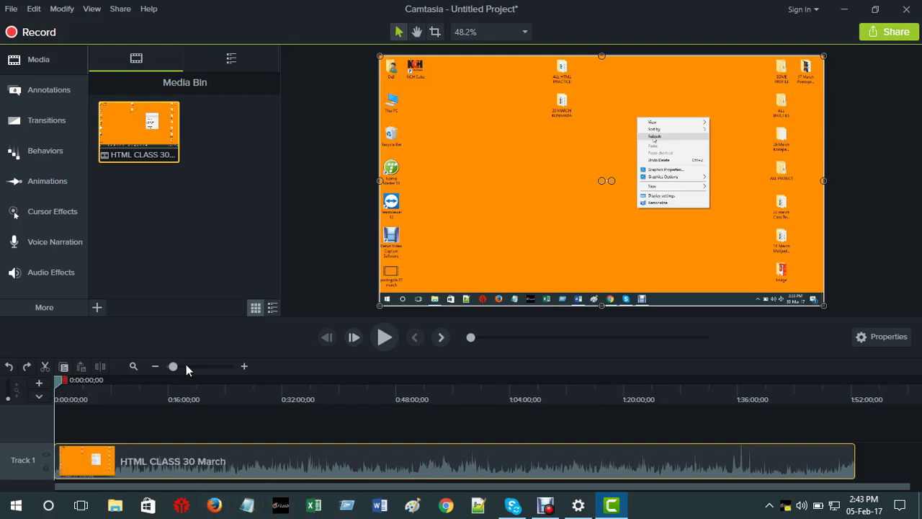
mouse_move(172, 365)
left_mouse_down()
mouse_move(220, 393)
mouse_move(168, 366)
left_mouse_up()
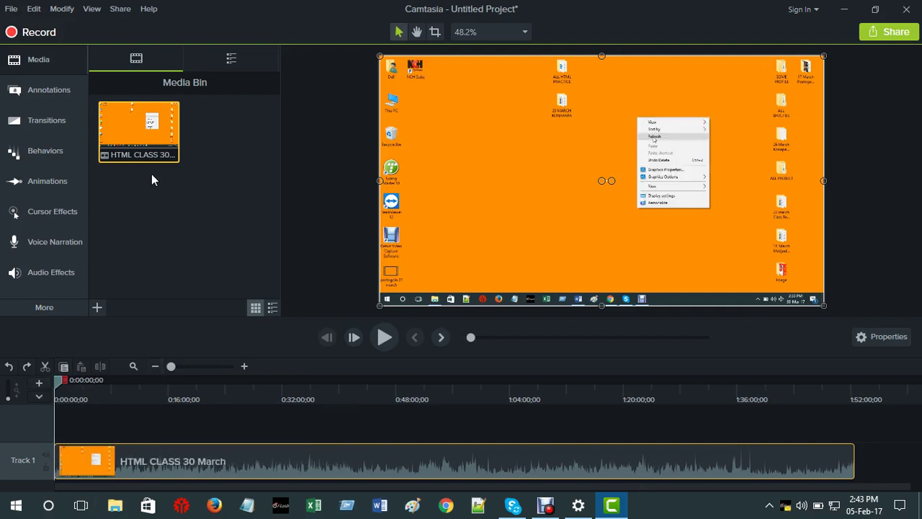
left_click(96, 308)
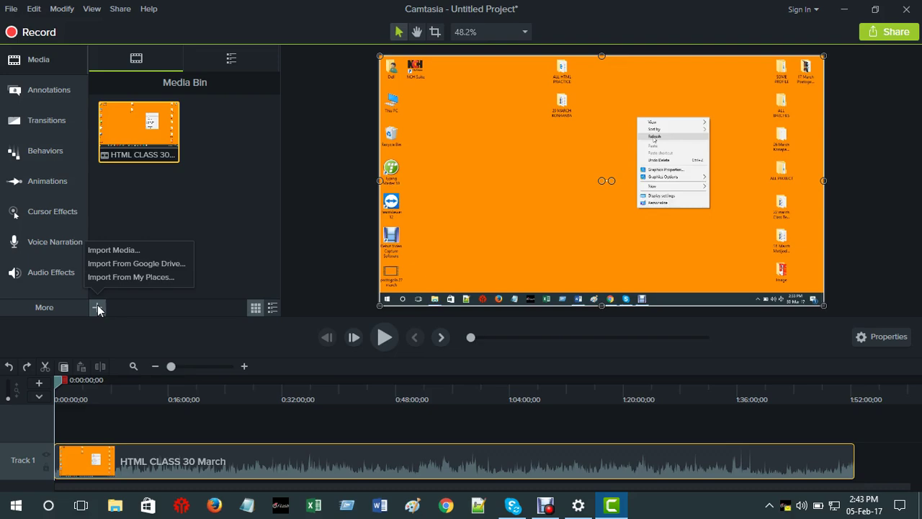
left_click(113, 250)
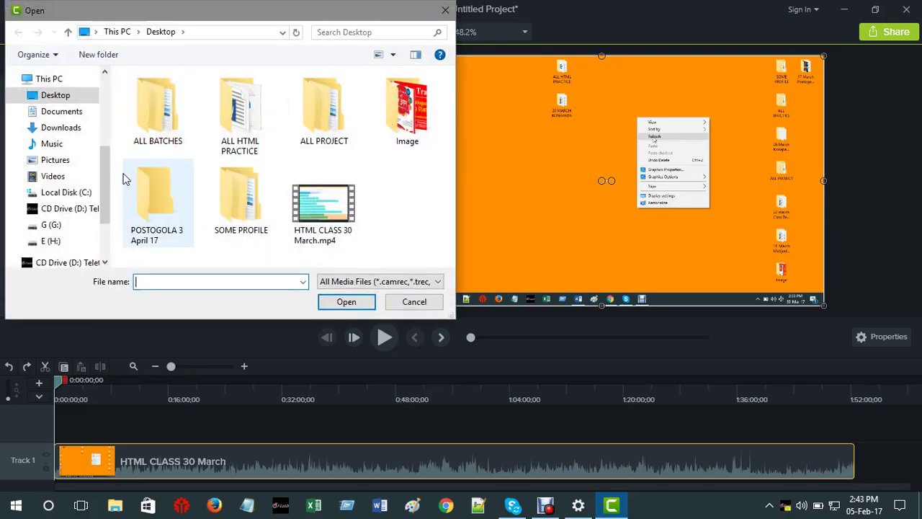
left_click(445, 10)
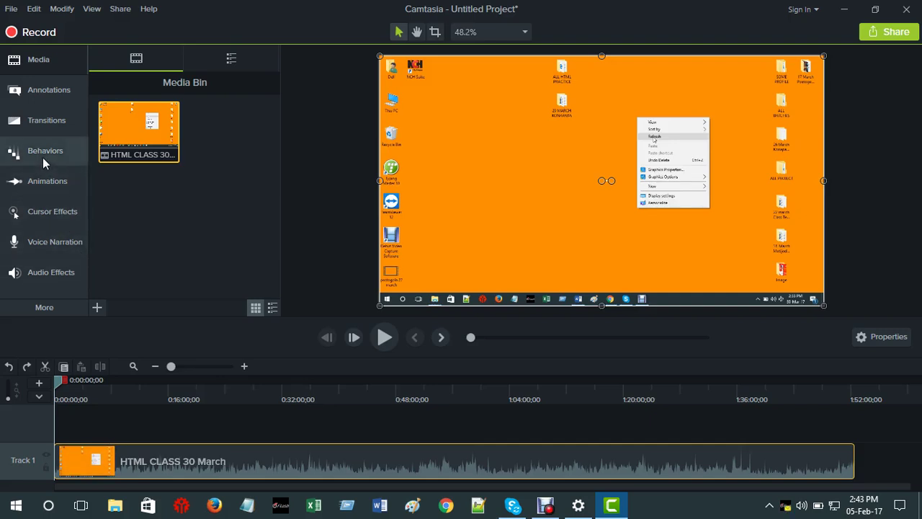
Show the annotation callouts in all styles and look through the available shapes
left_click(44, 94)
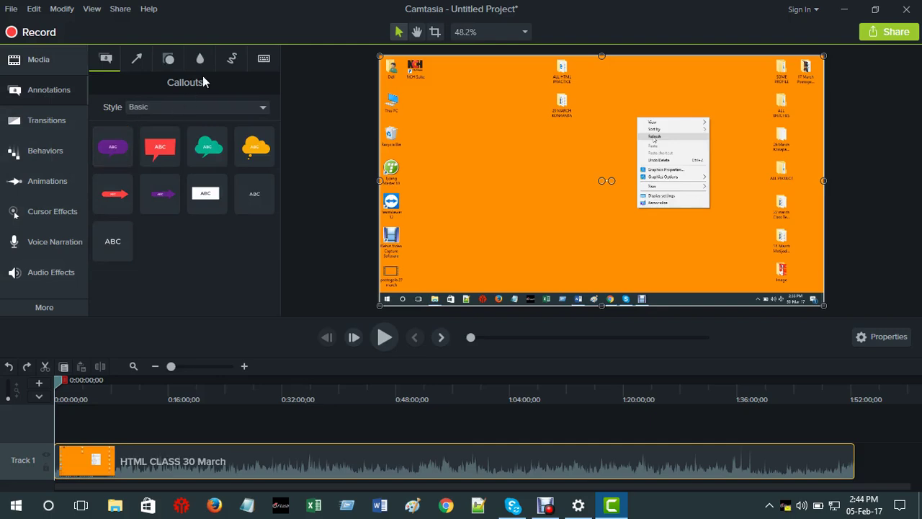
left_click(244, 108)
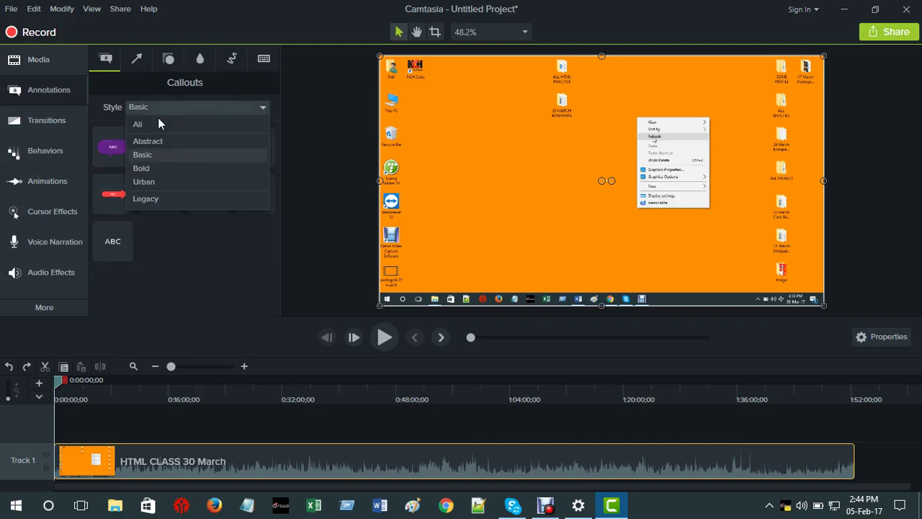
left_click(158, 118)
left_click(213, 107)
left_click(159, 127)
scroll(159, 212, "down", 5)
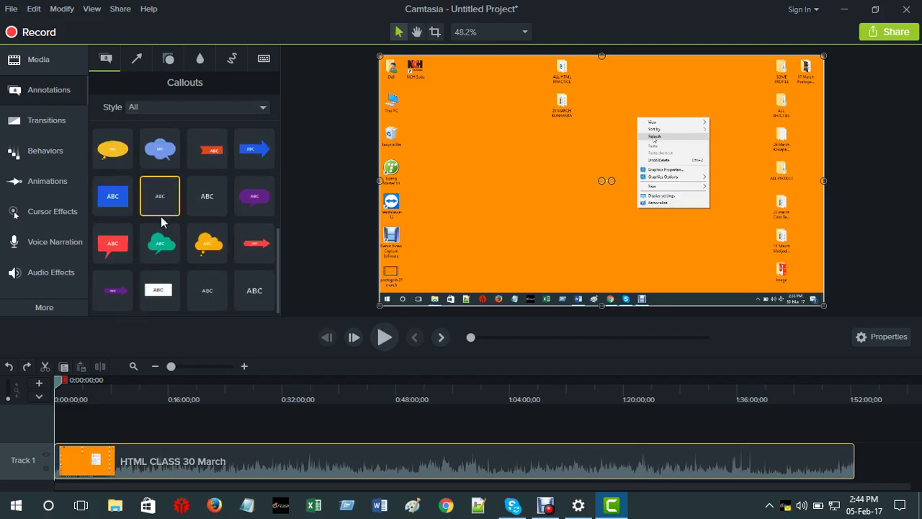
scroll(172, 208, "up", 3)
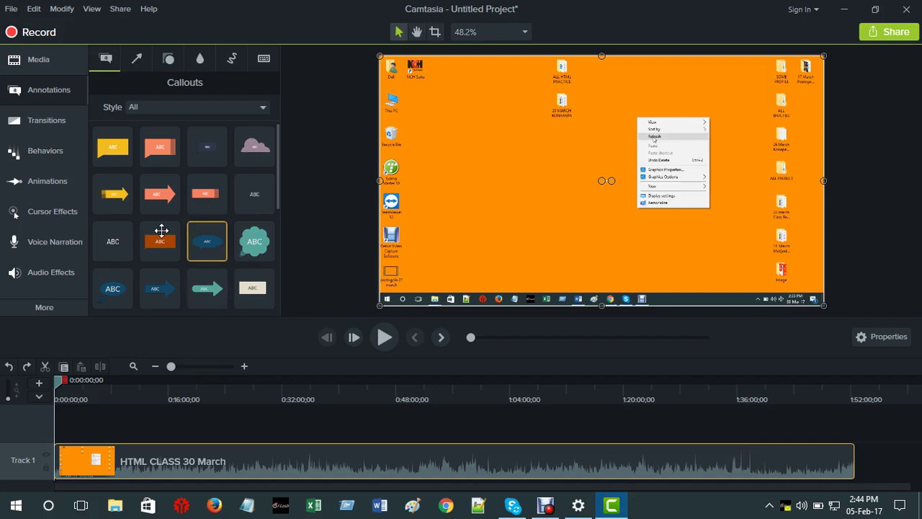
scroll(150, 255, "down", 2)
scroll(153, 255, "down", 2)
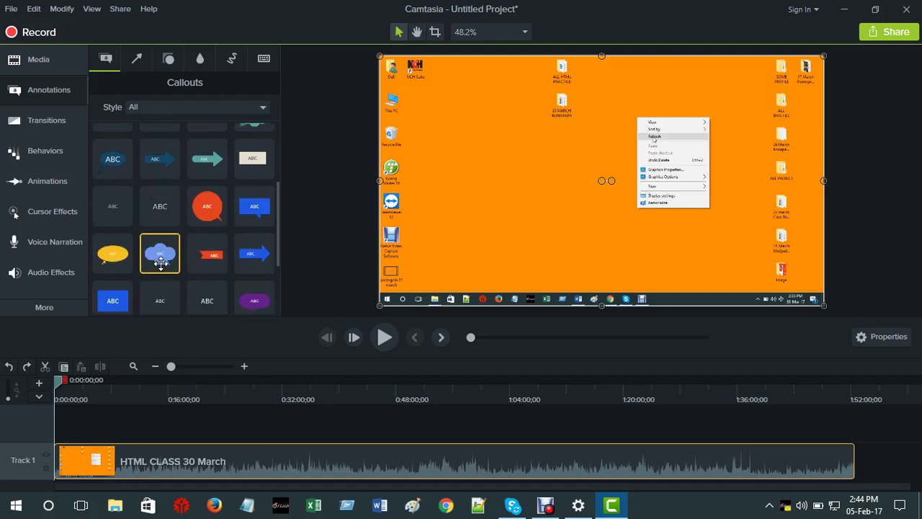
scroll(160, 261, "down", 4)
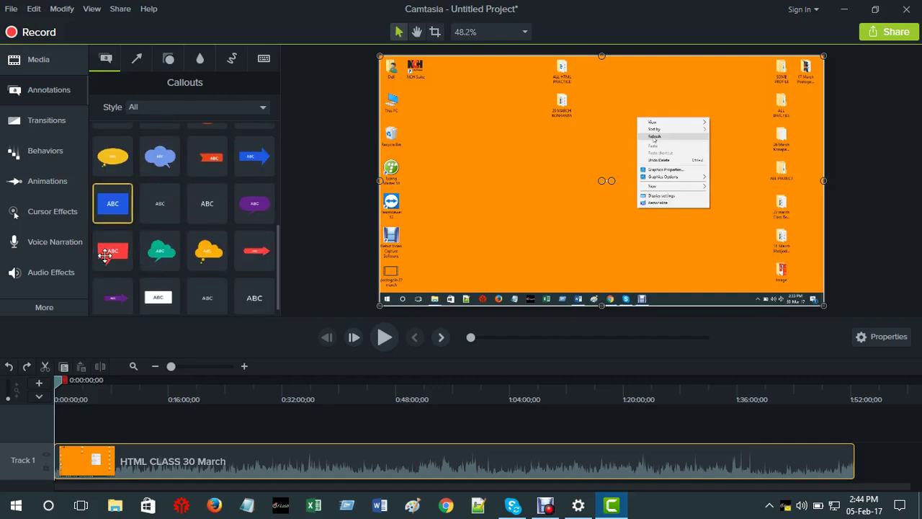
Place the blue rectangle callout over the video at the start of Track 2 and reposition it toward the canvas's lower left
key("ctrl+minus")
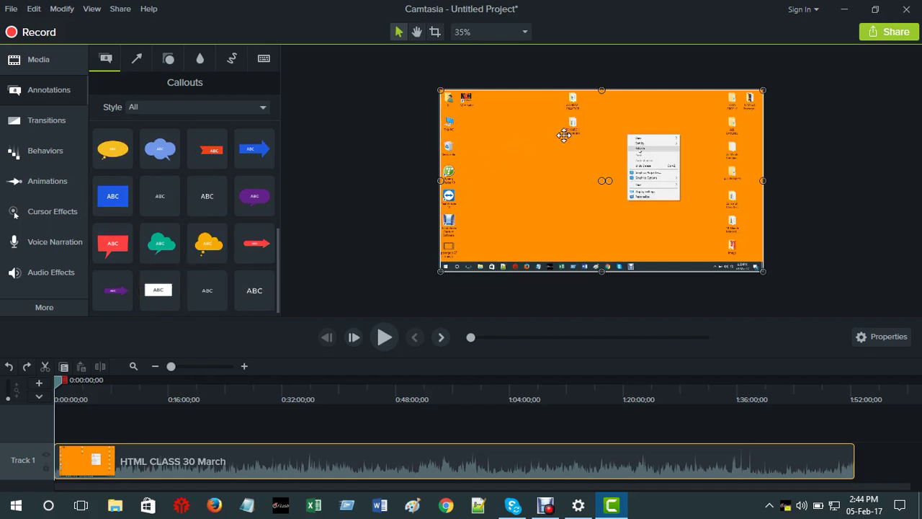
key("ctrl+plus")
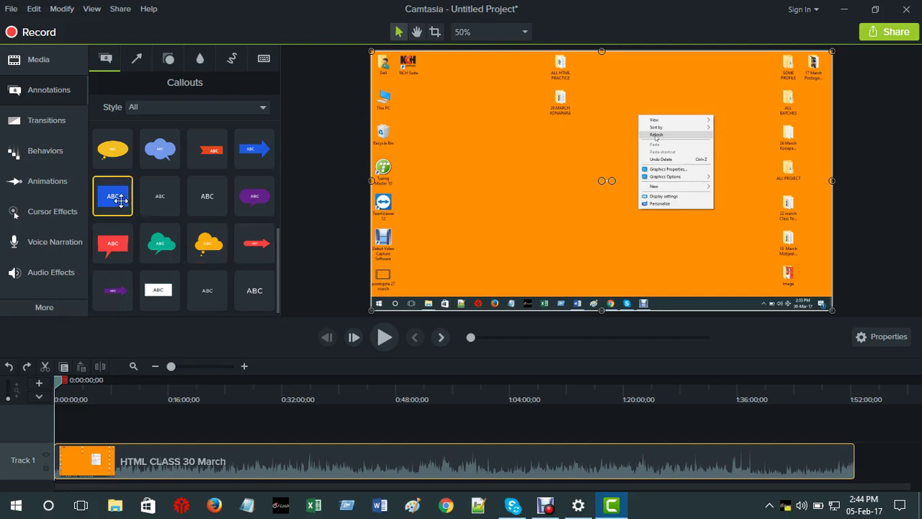
left_click_drag(120, 200, 591, 210)
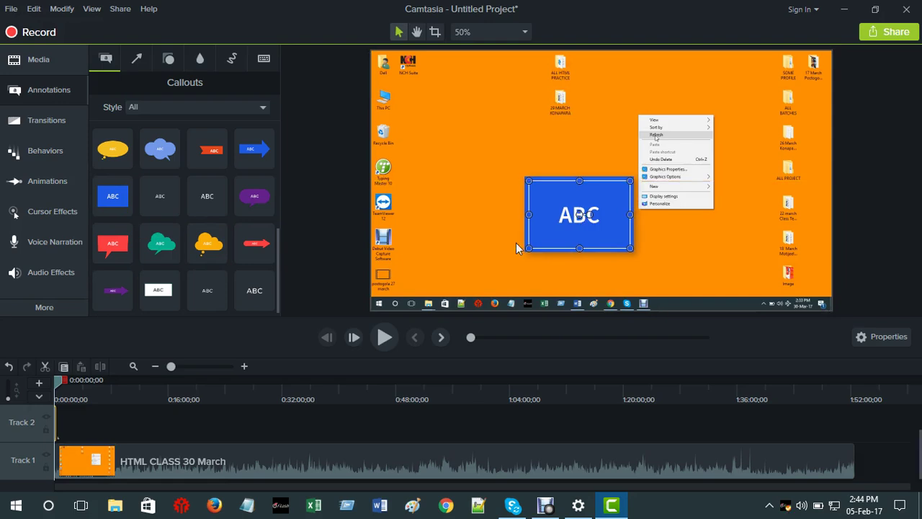
left_click(201, 369)
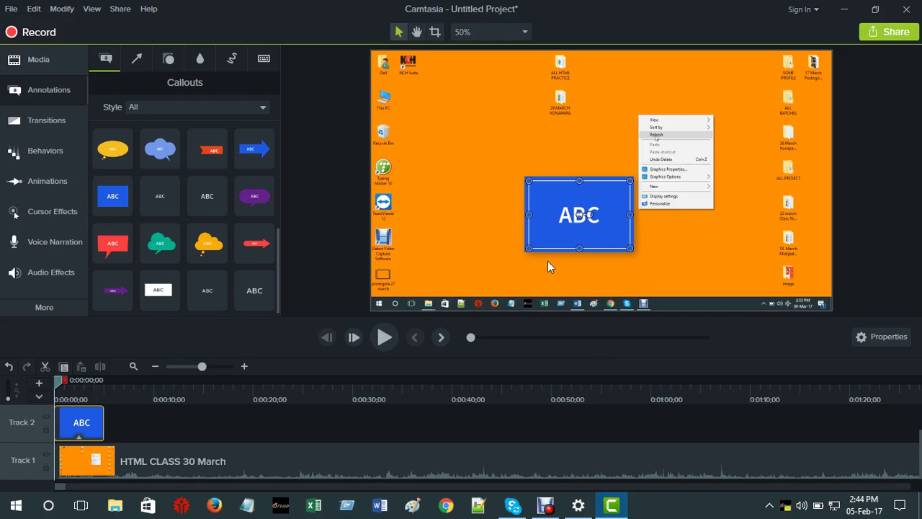
left_click_drag(553, 225, 487, 245)
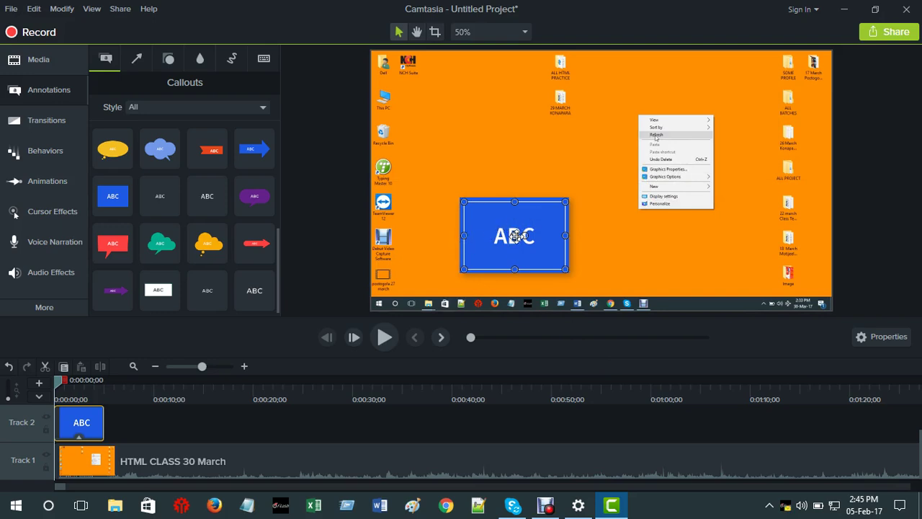
Replace the blue callout's text with "hello", then clear the text
double_click(517, 236)
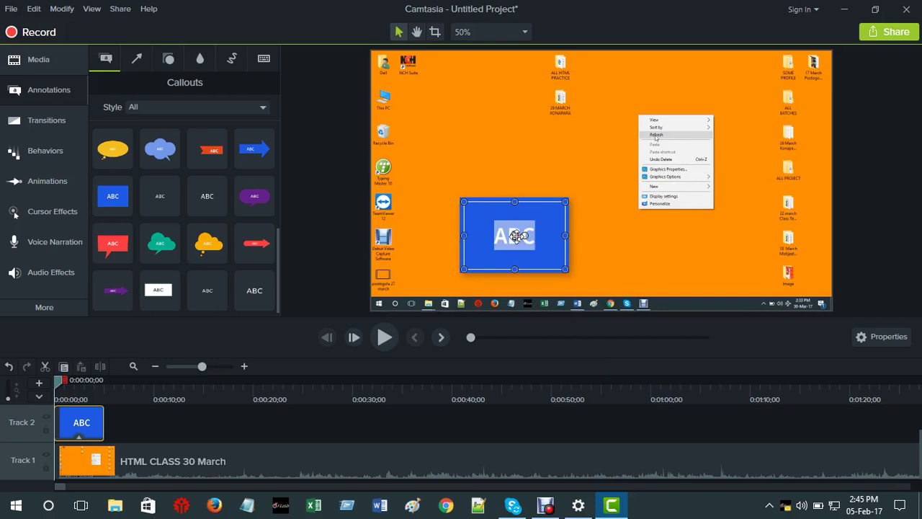
type("he")
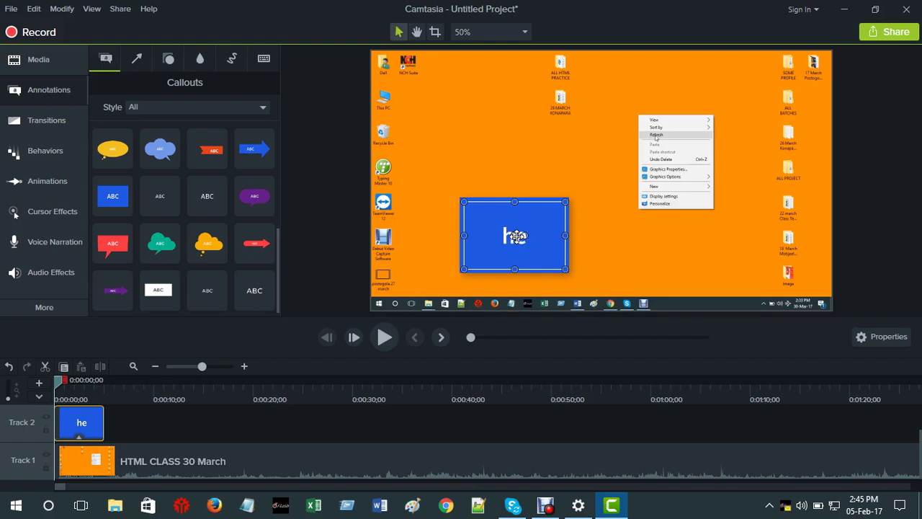
type("llo e")
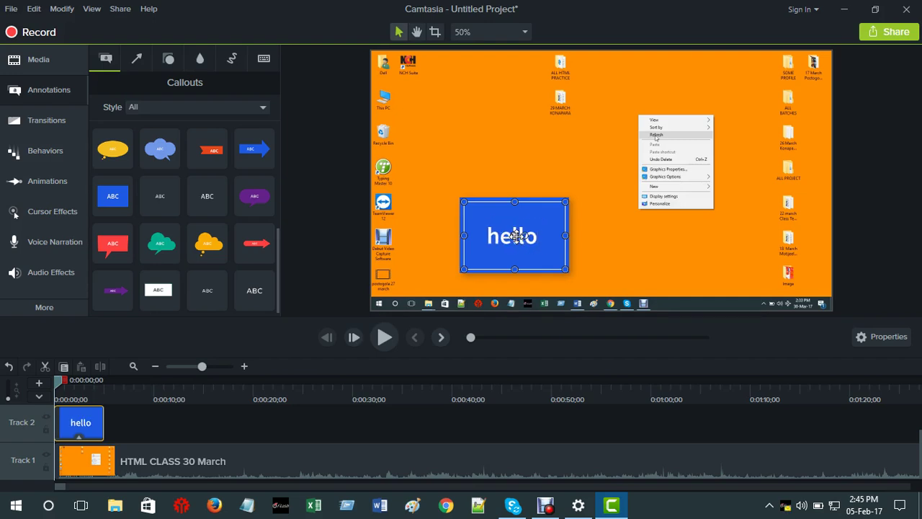
key("BackSpace")
key("BackSpace")
key("BackSpace")
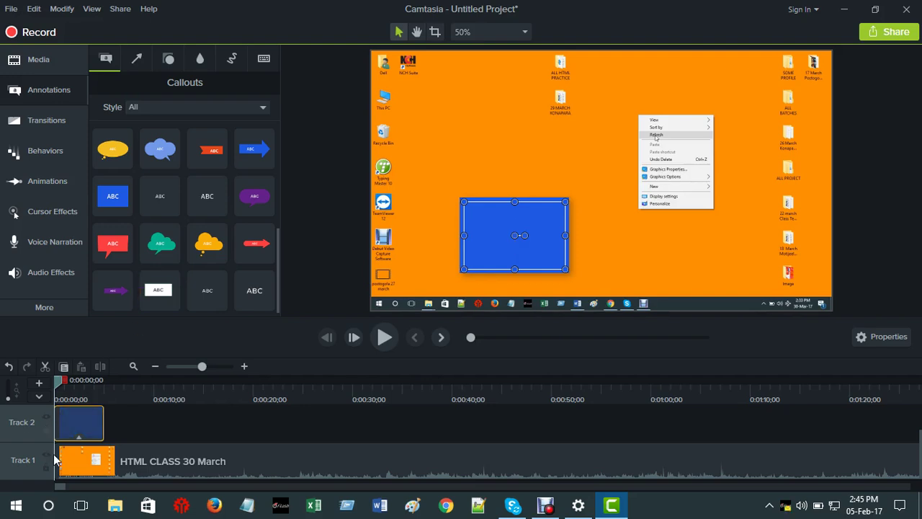
Expand the blue callout's effects on Track 2, then delete the callout
left_click_drag(79, 441, 79, 440)
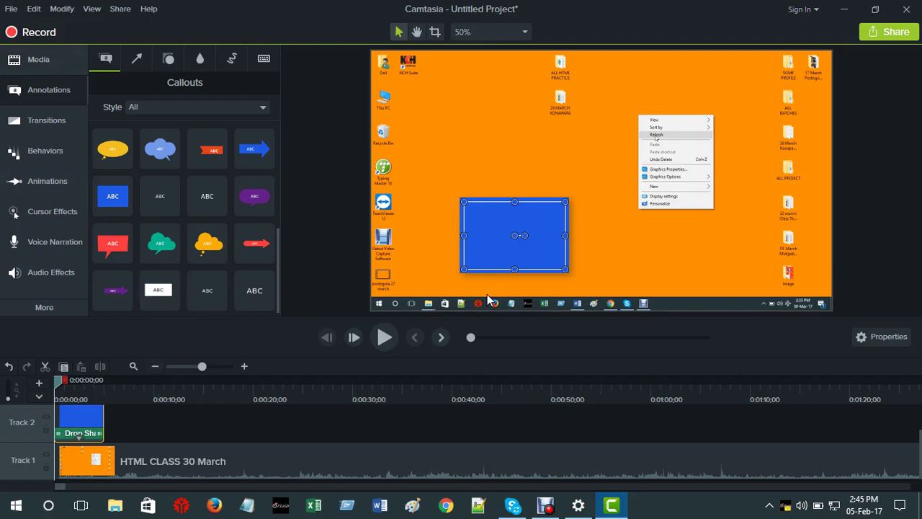
double_click(492, 233)
left_click(525, 223)
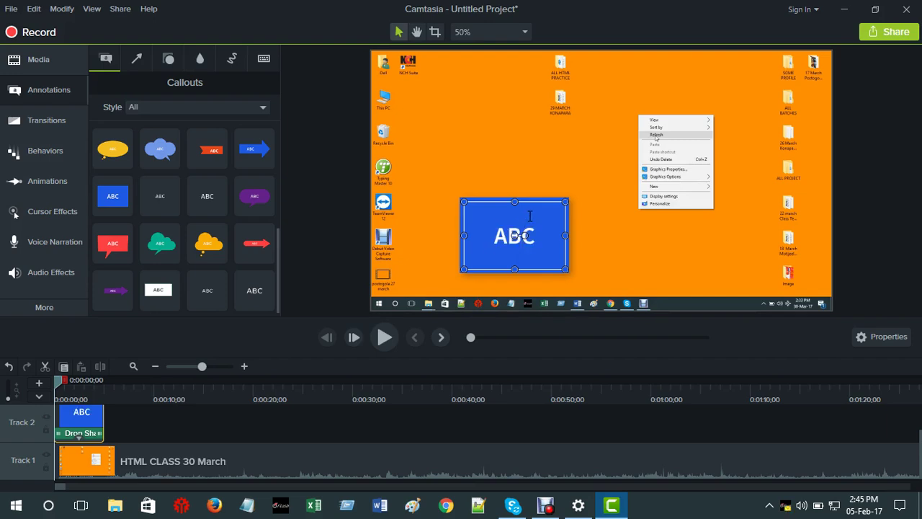
right_click(533, 215)
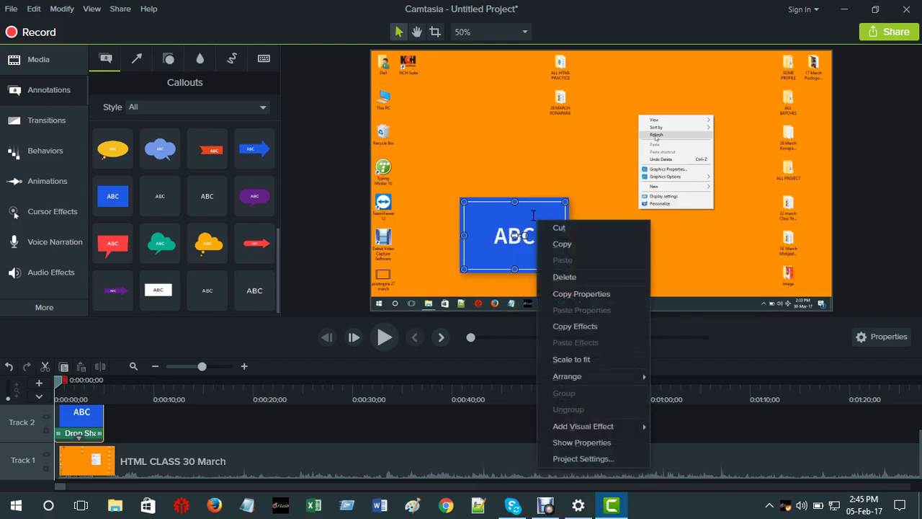
left_click(570, 281)
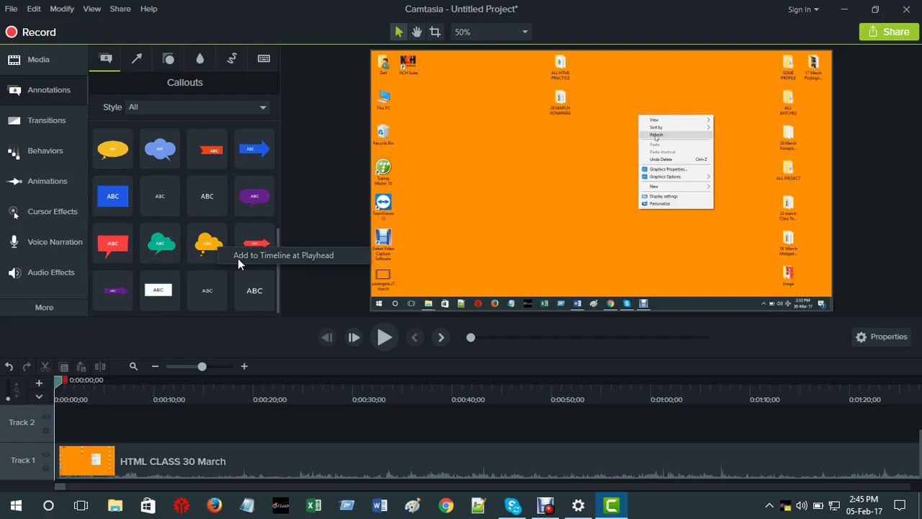
Add the orange thought-cloud callout to the timeline at the playhead and replace its text with "first way"
left_click(275, 255)
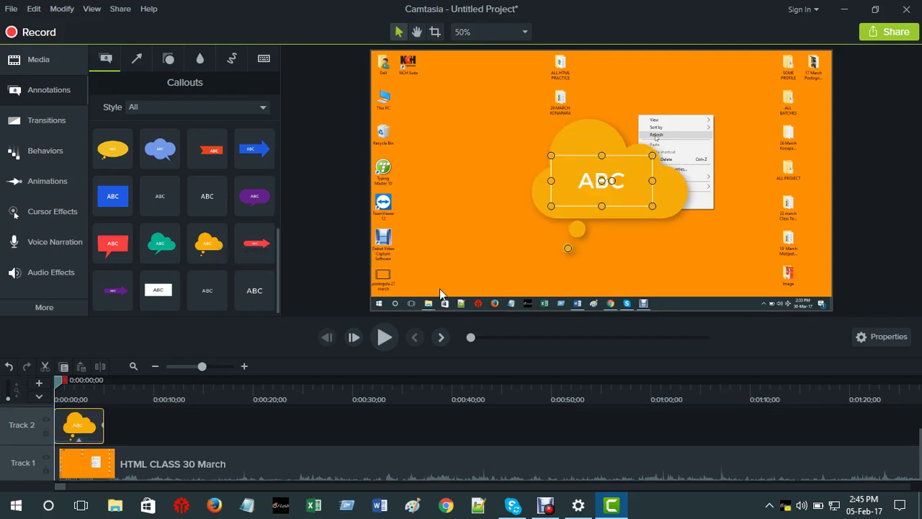
double_click(596, 182)
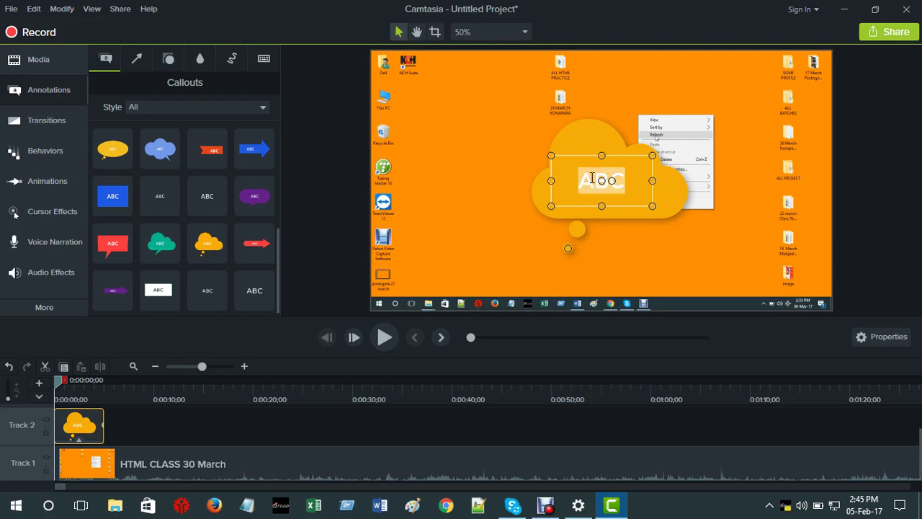
left_click(592, 177)
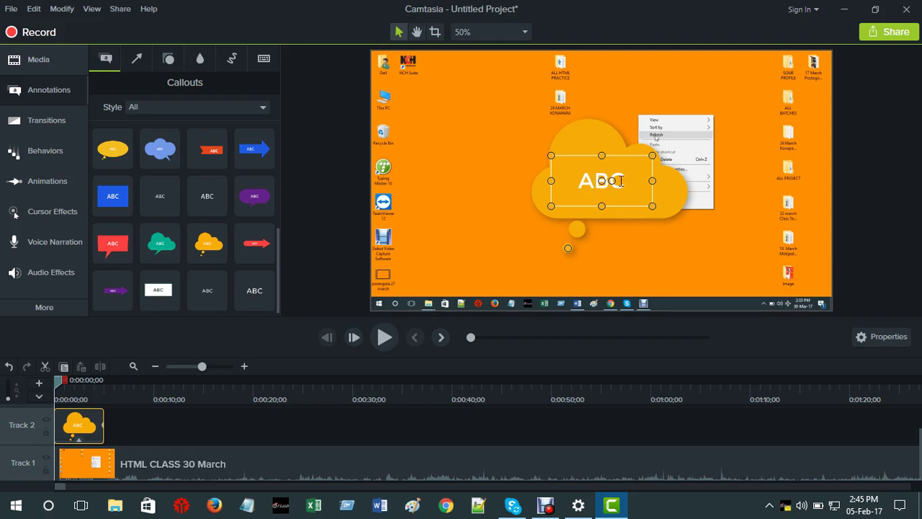
key("ctrl+a")
key("Delete")
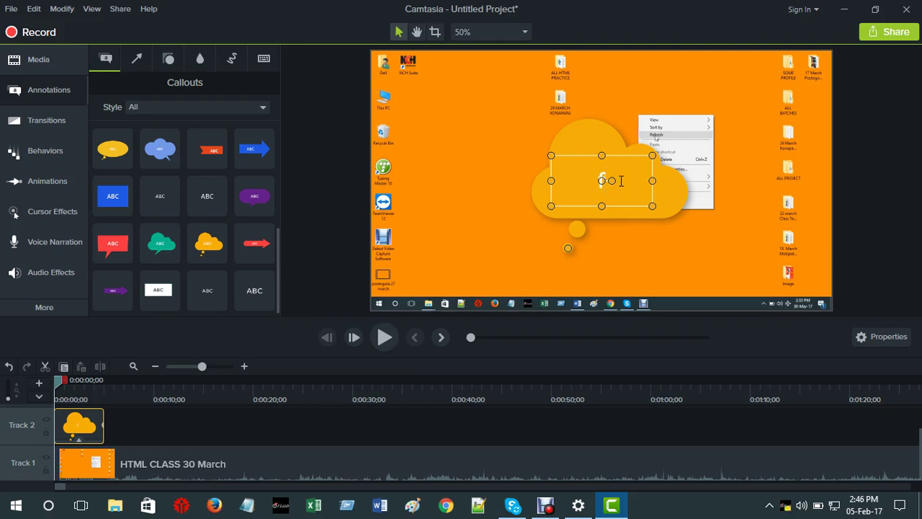
type("first vay")
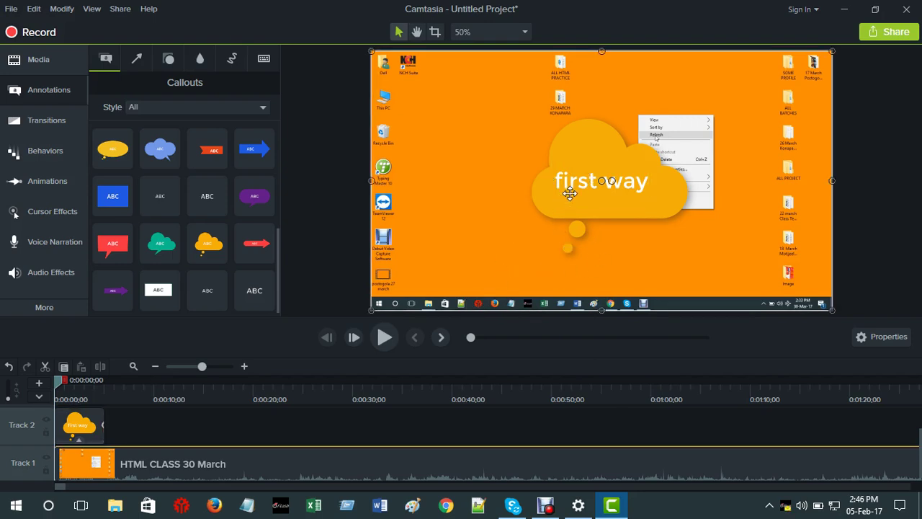
Shrink the "first way" cloud callout and move it to the lower-right corner of the video
left_click_drag(569, 192, 549, 199)
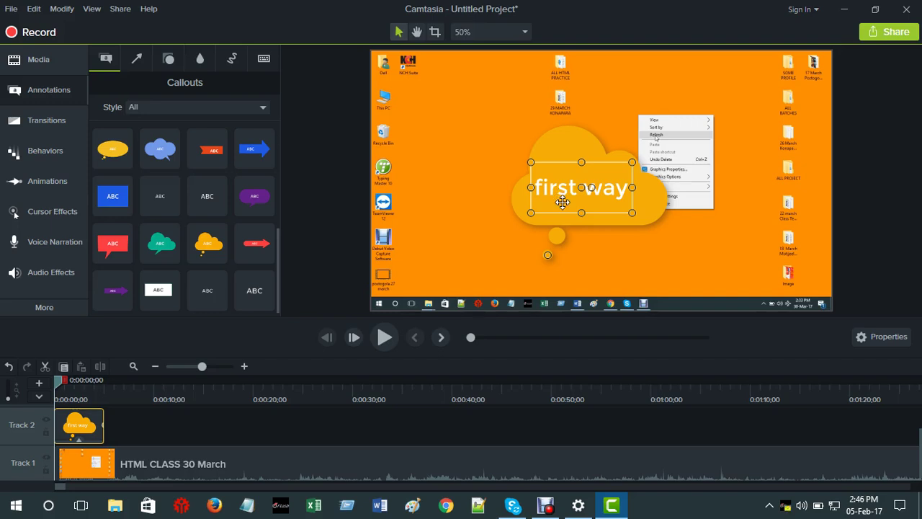
left_click_drag(530, 162, 772, 91)
left_click(536, 185)
left_click(741, 177)
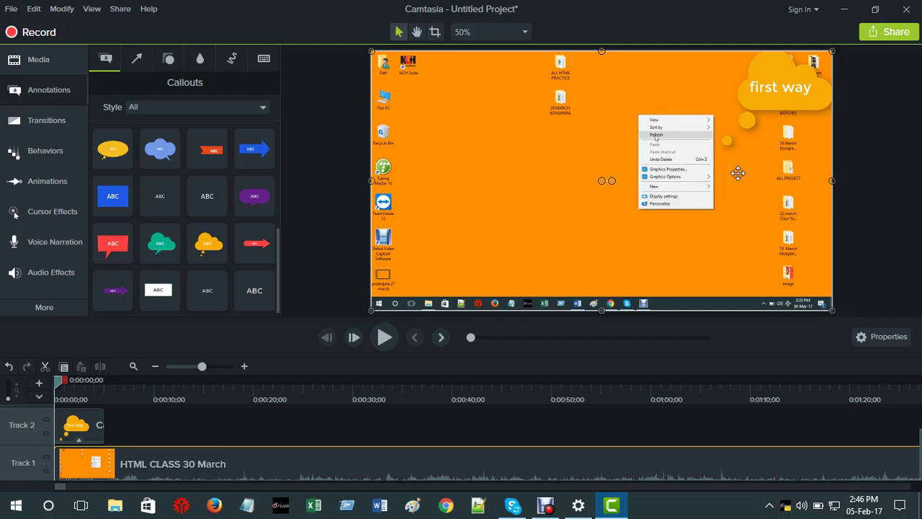
left_click(782, 95)
left_click_drag(782, 96, 785, 278)
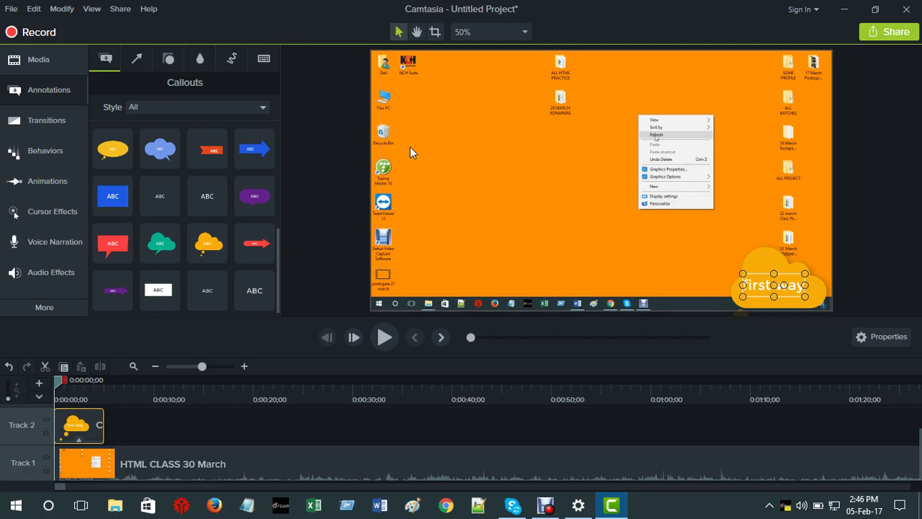
Apply the Jump And Fall behavior to the "first way" callout on Track 2 and preview it
left_click(40, 122)
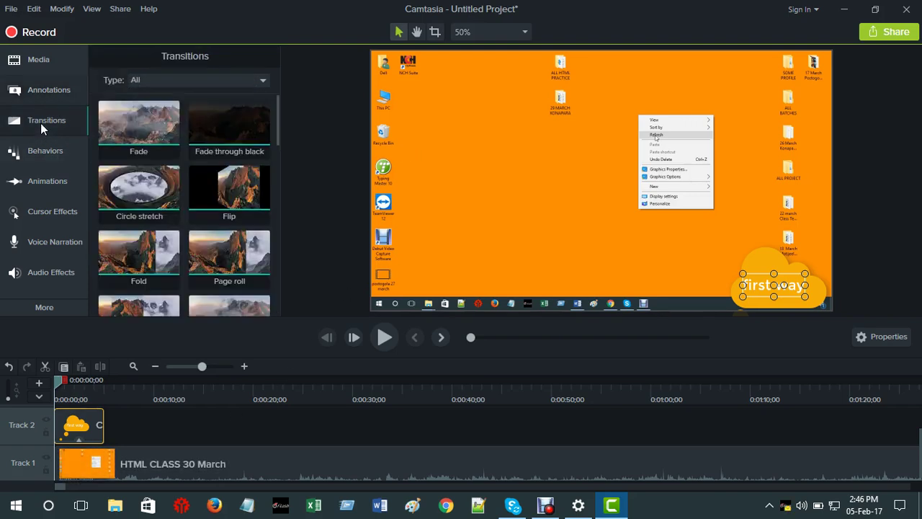
left_click(49, 155)
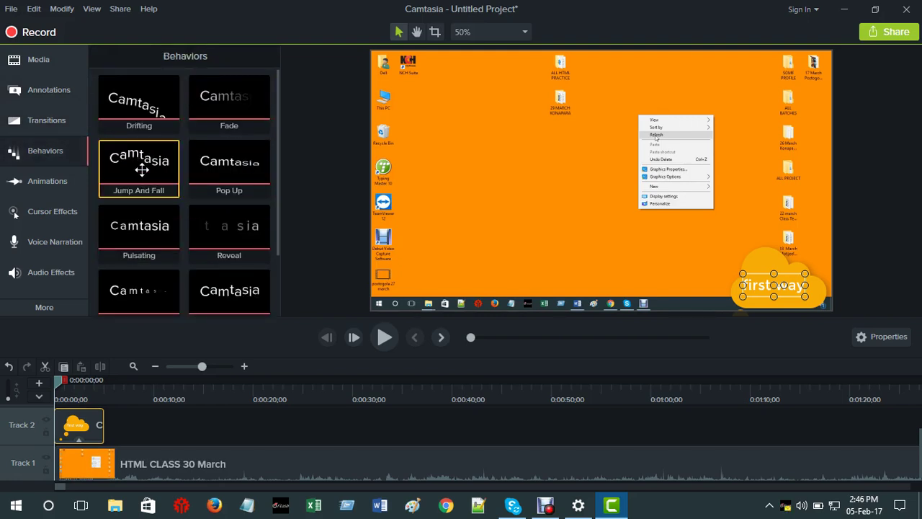
left_click_drag(140, 167, 77, 424)
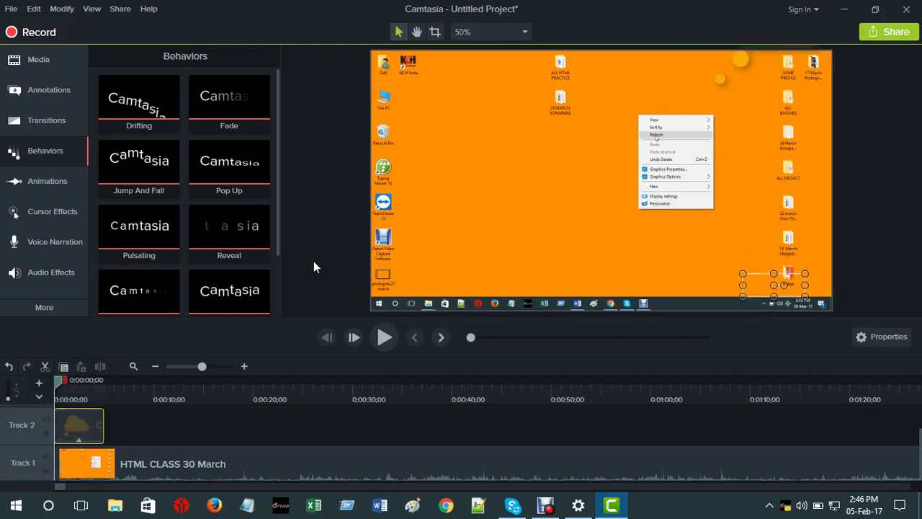
left_click(379, 340)
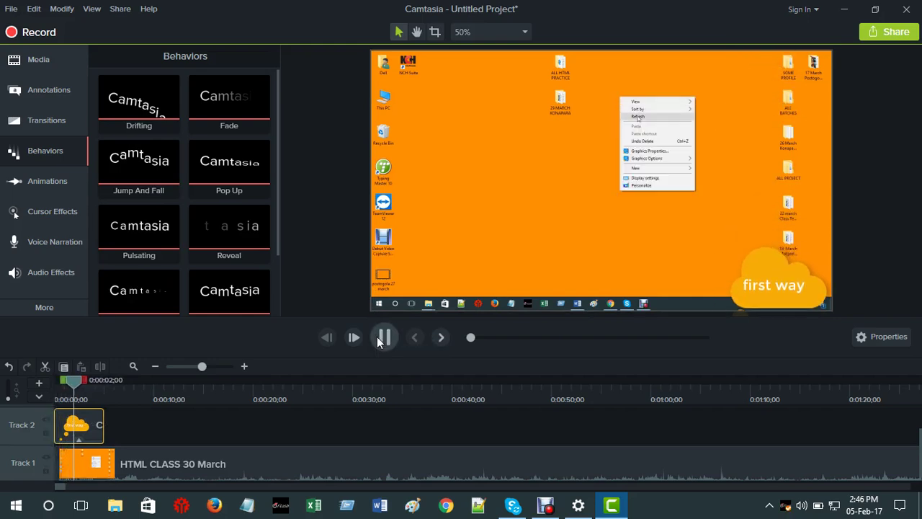
left_click(381, 337)
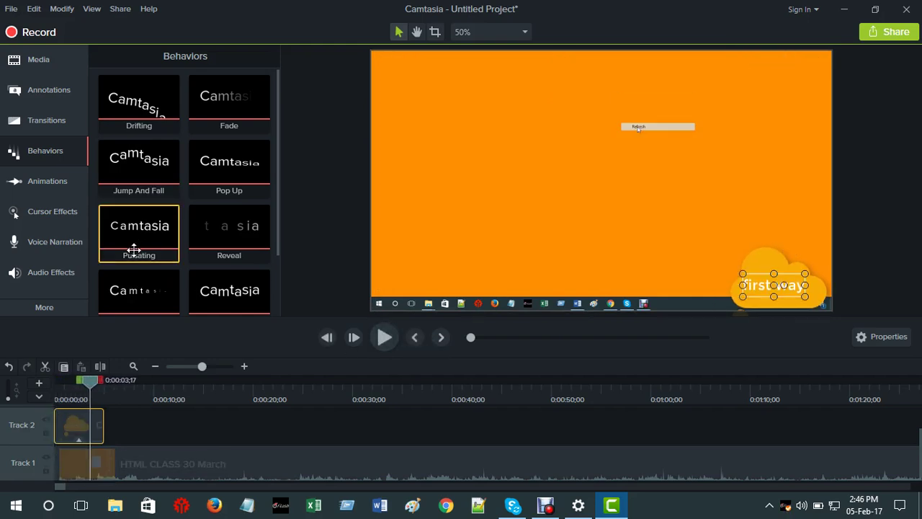
Return the playhead to the start of the timeline and apply the Pop Up behavior to the "first way" callout
left_click_drag(94, 382, 65, 378)
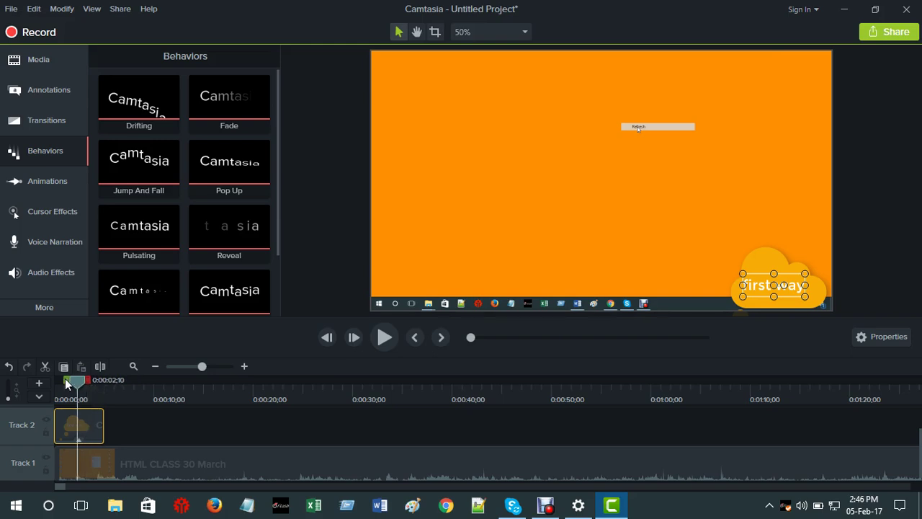
right_click(82, 428)
left_click(158, 440)
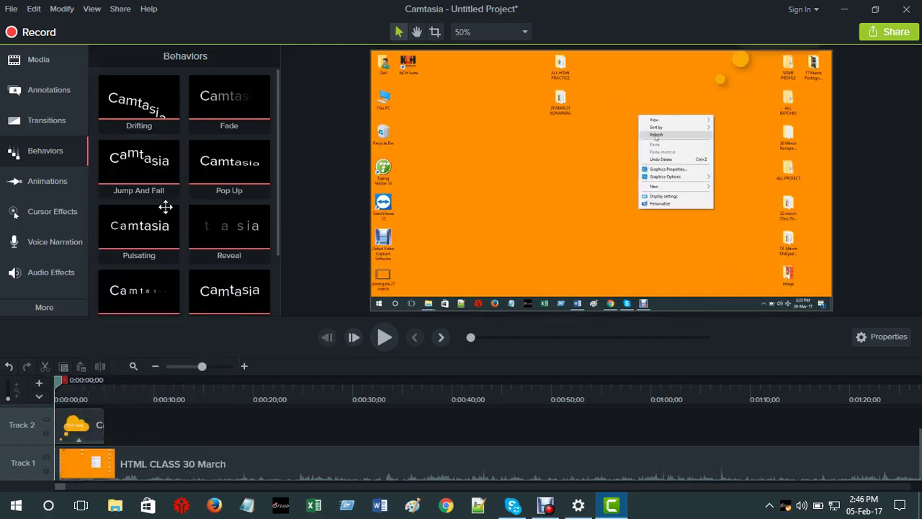
left_click_drag(208, 159, 84, 425)
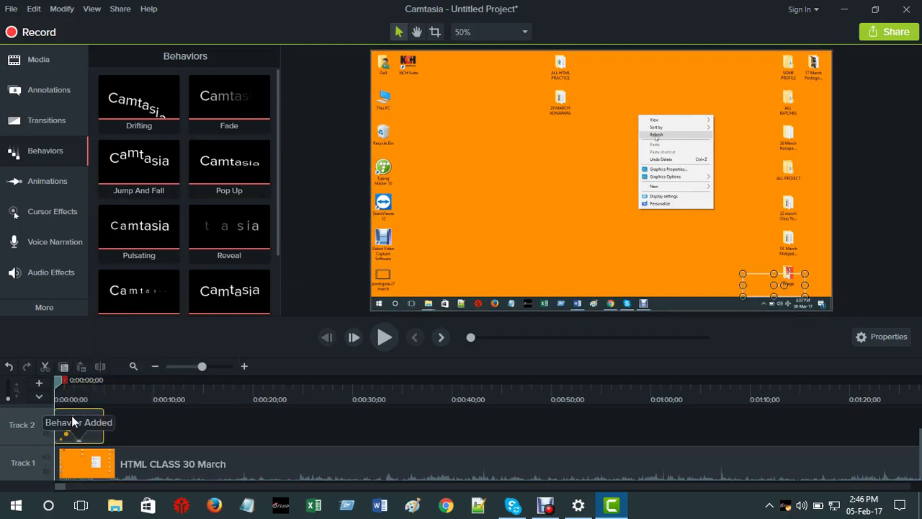
Preview the Pop Up behavior on the "first way" callout and return the playhead to the start of the timeline
left_click(377, 345)
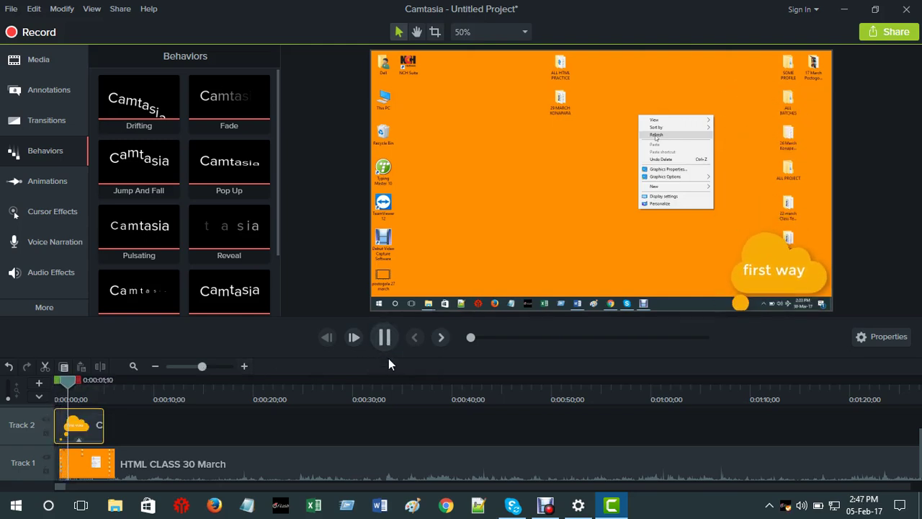
key("space")
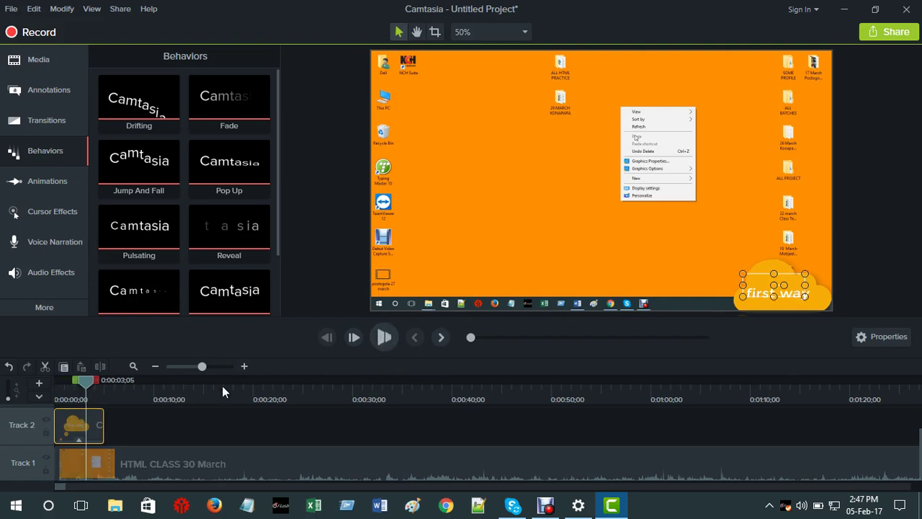
key("ctrl+Home")
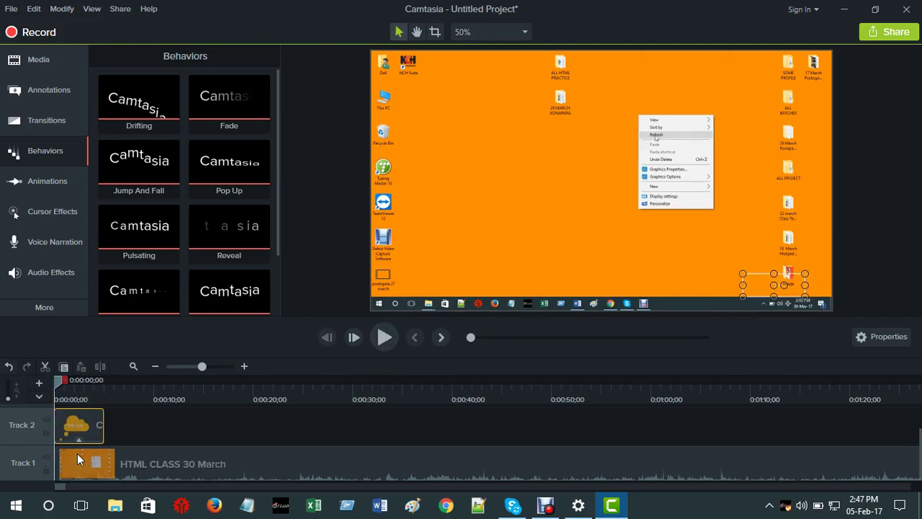
Delete the Pop Up and Jump And Fall behaviors from the "first way" callout on Track 2
left_click(79, 439)
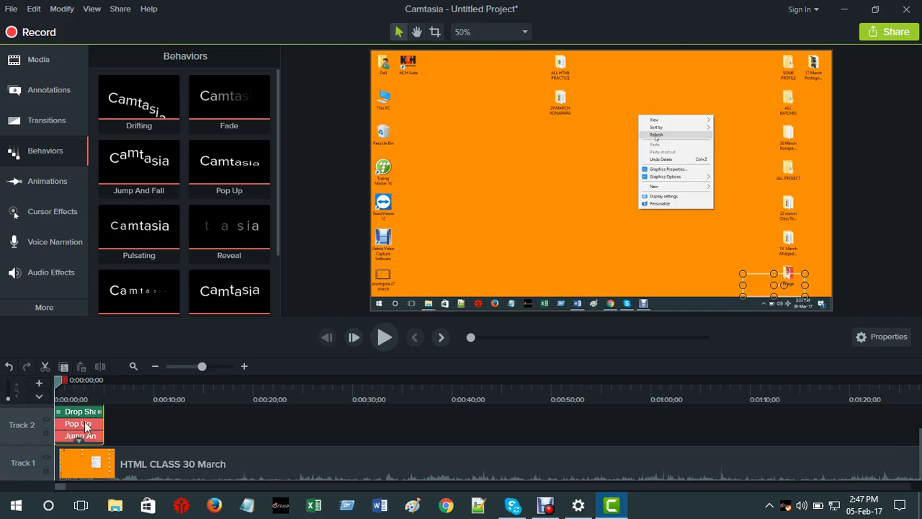
right_click(85, 427)
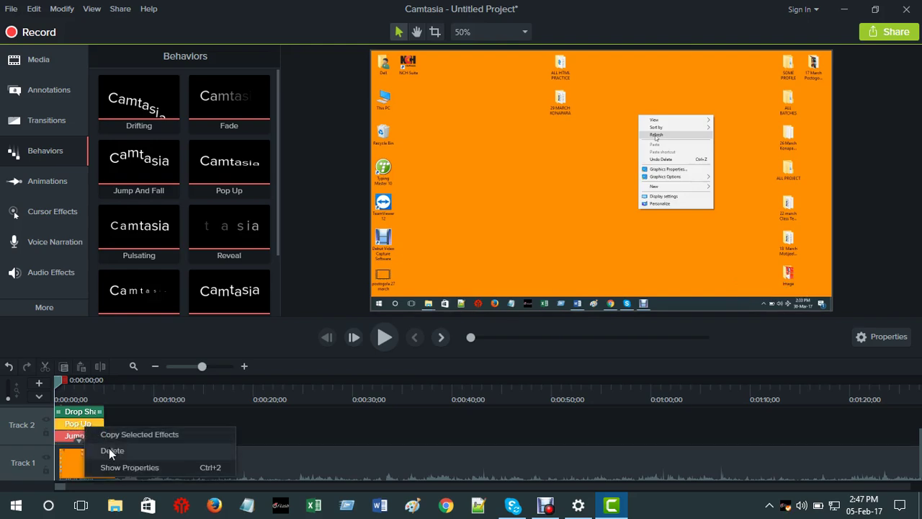
left_click(111, 450)
right_click(85, 436)
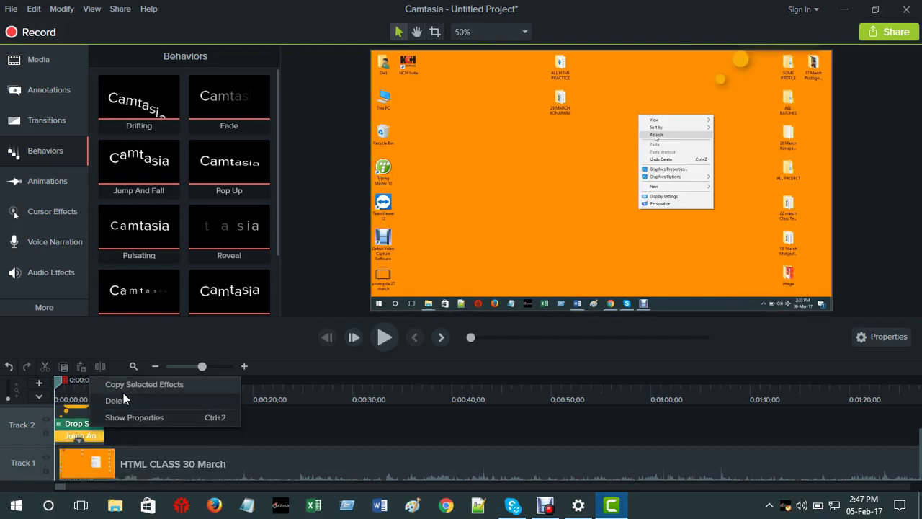
left_click(119, 398)
left_click(84, 436)
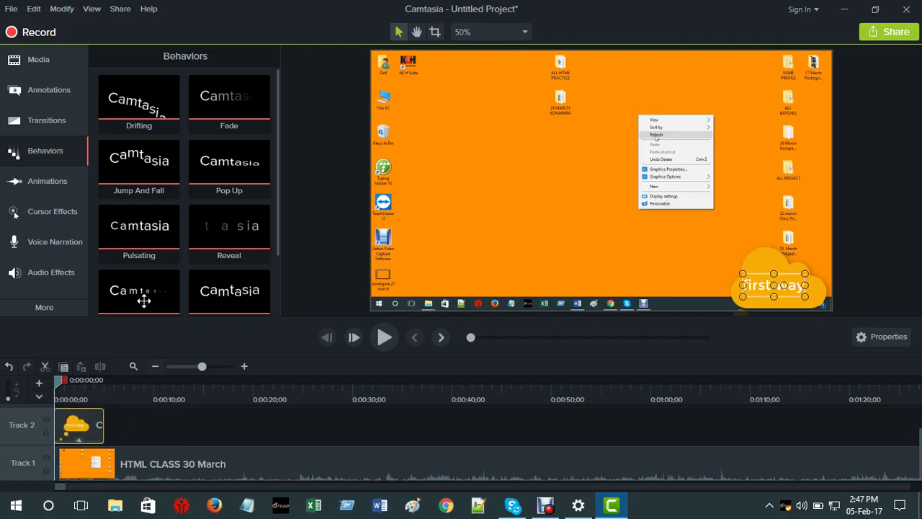
Apply the Drifting behavior to the "first way" callout and preview it from the start of the timeline
left_click_drag(144, 104, 324, 273)
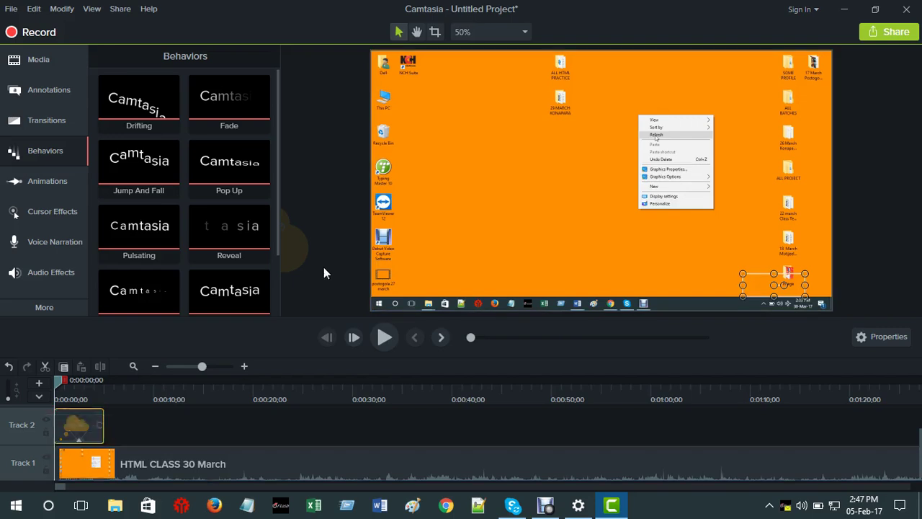
left_click(380, 336)
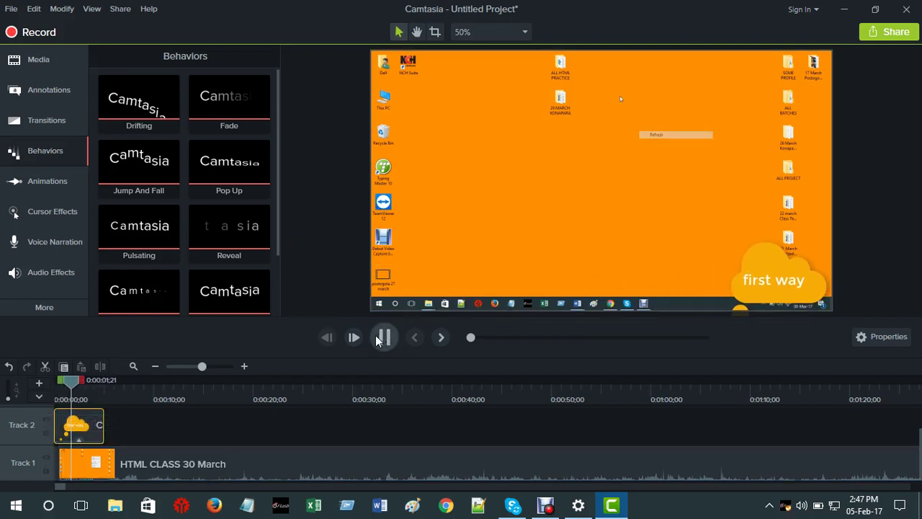
left_click(79, 394)
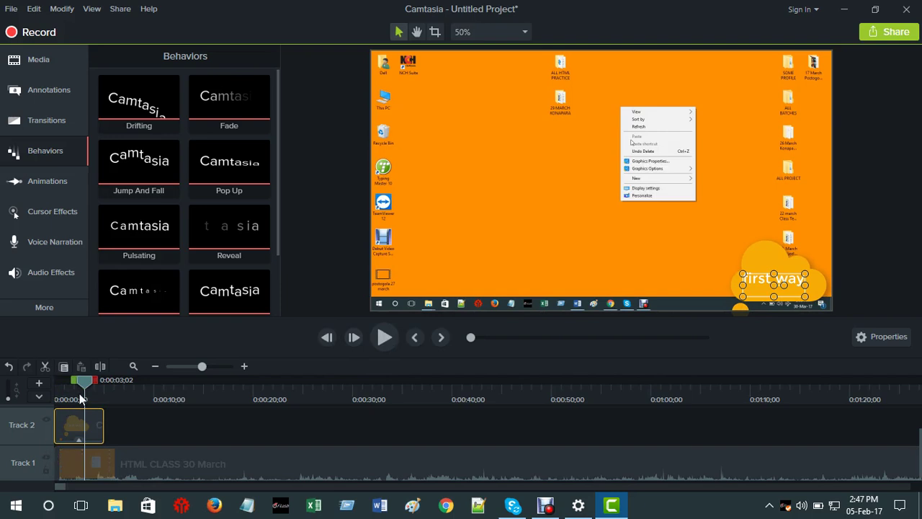
left_click_drag(69, 381, 61, 381)
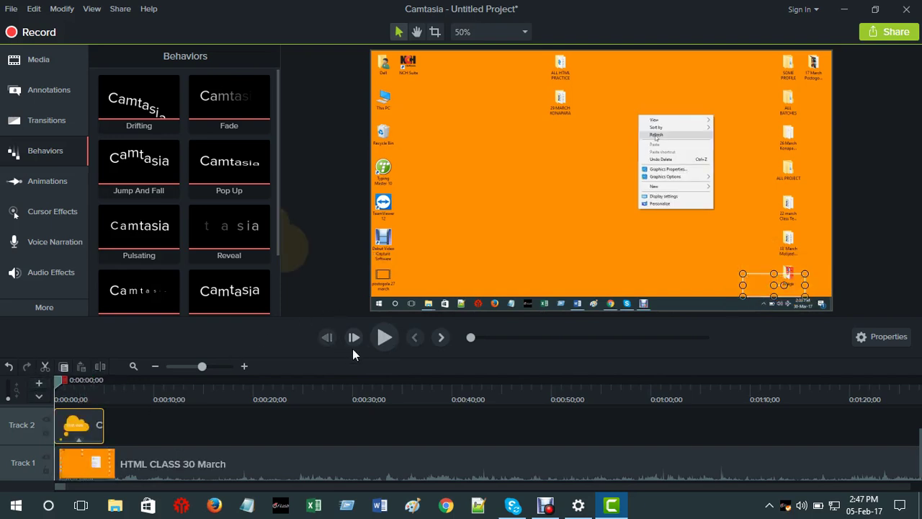
left_click(384, 337)
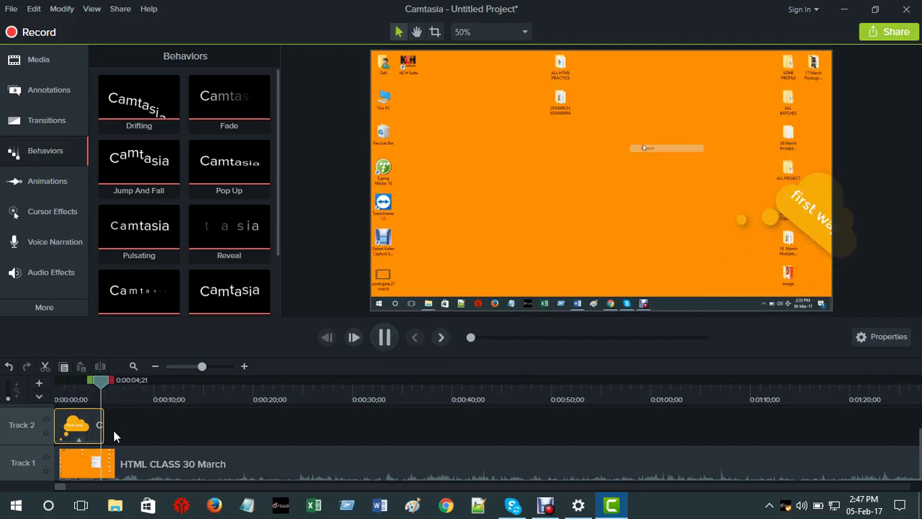
left_click(384, 336)
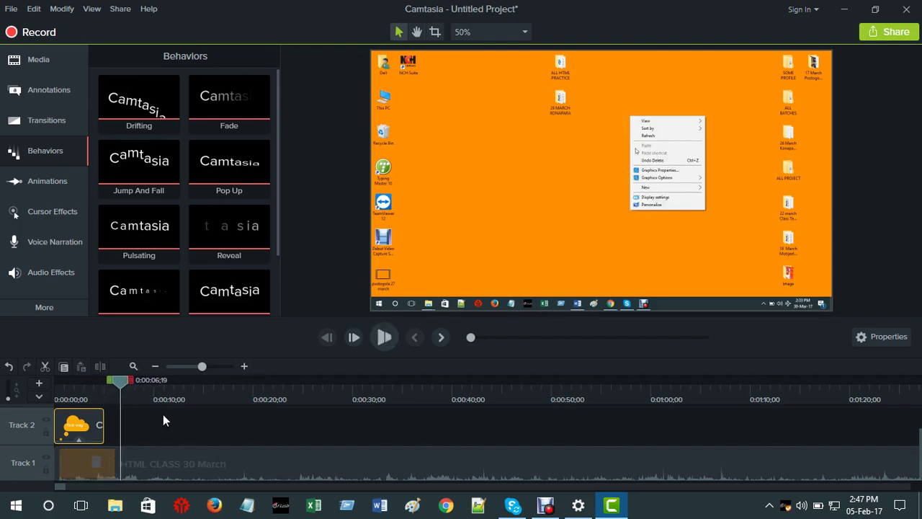
Extend the "first way" callout on Track 2 to the end of the HTML CLASS 30 March recording
left_click_drag(101, 429, 269, 424)
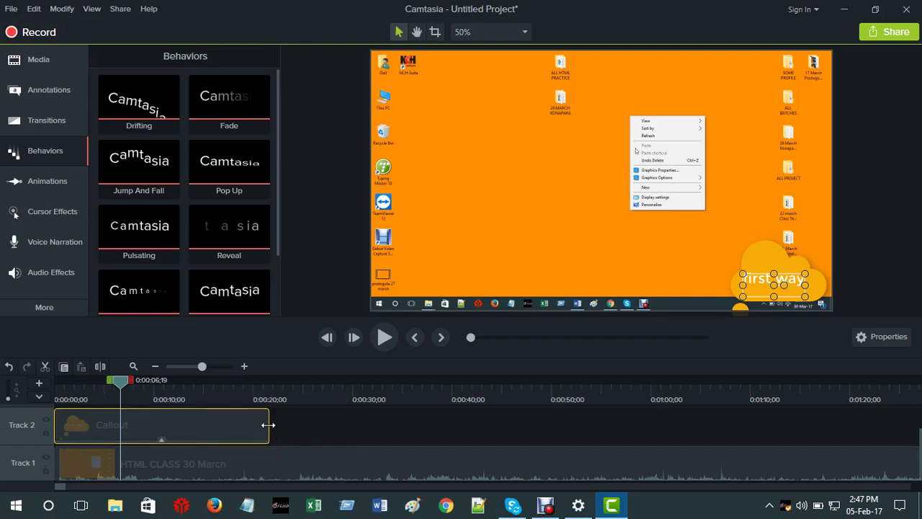
left_click(169, 367)
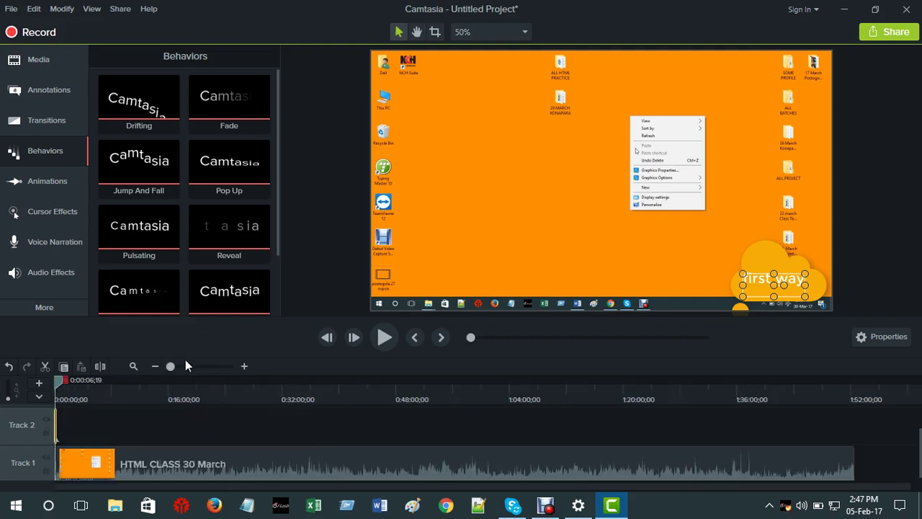
left_click(178, 367)
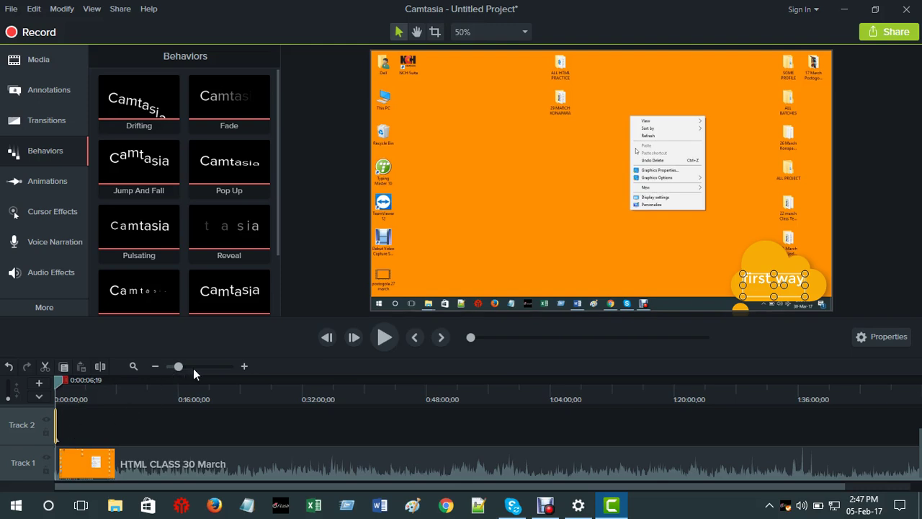
left_click(193, 366)
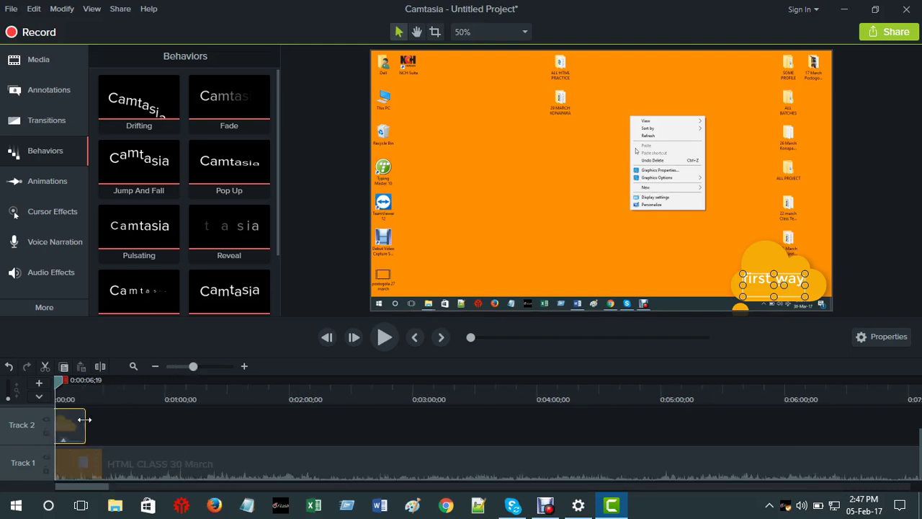
left_click_drag(84, 425, 615, 381)
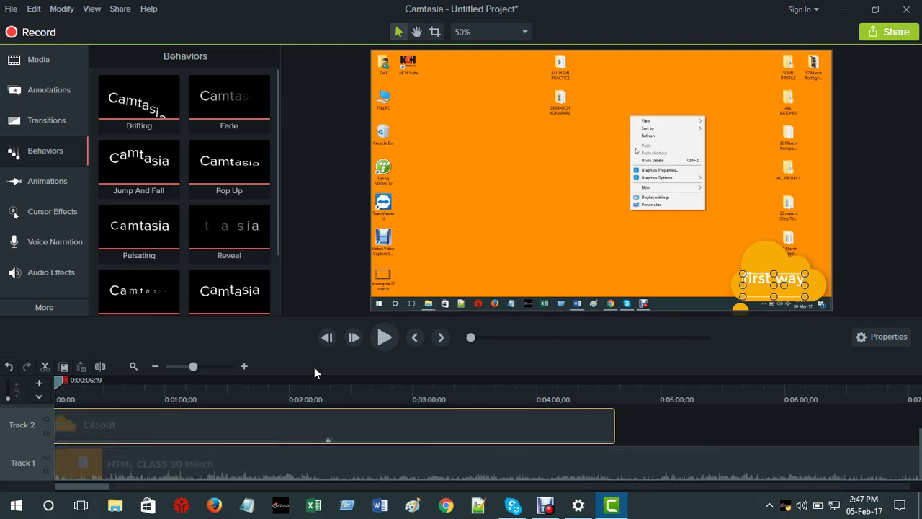
left_click(169, 366)
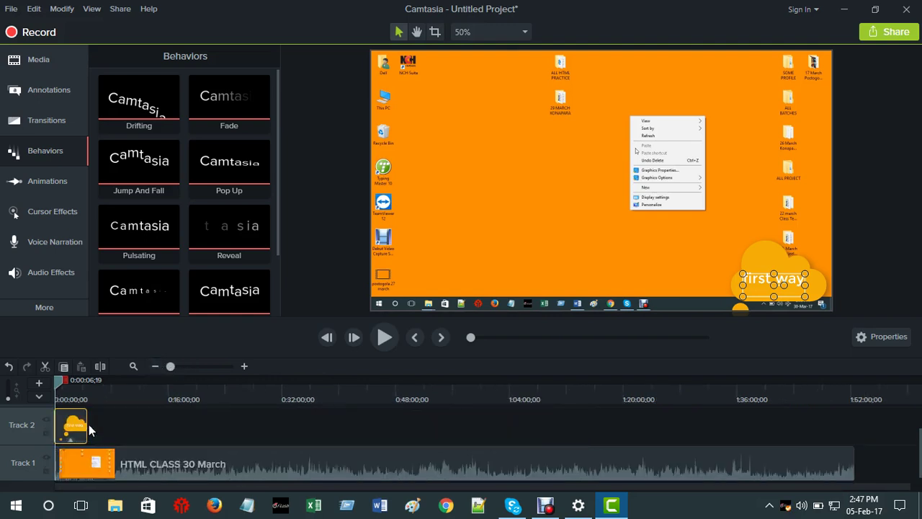
left_click_drag(83, 420, 854, 416)
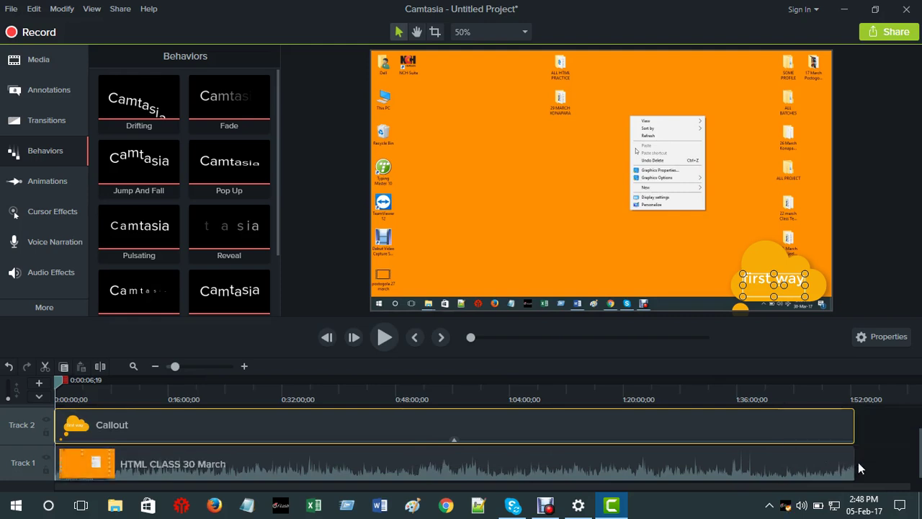
Trim the ends of the HTML CLASS 30 March recording and the callout to about 0:50:00 and preview the playback
left_click(819, 460)
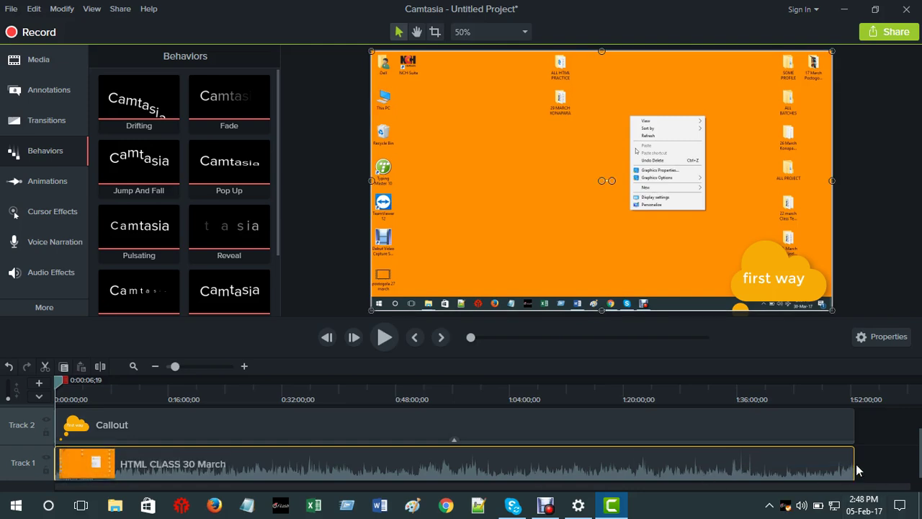
left_click_drag(852, 471, 409, 462)
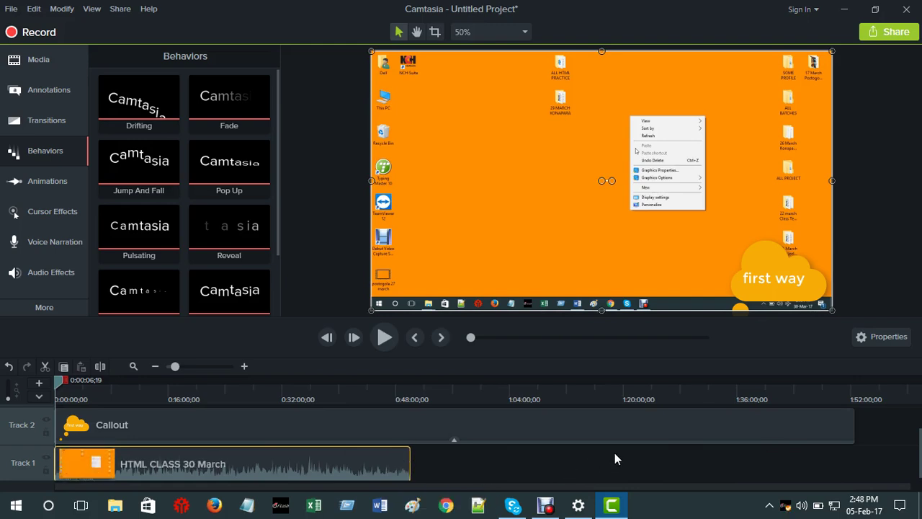
left_click_drag(855, 421, 300, 436)
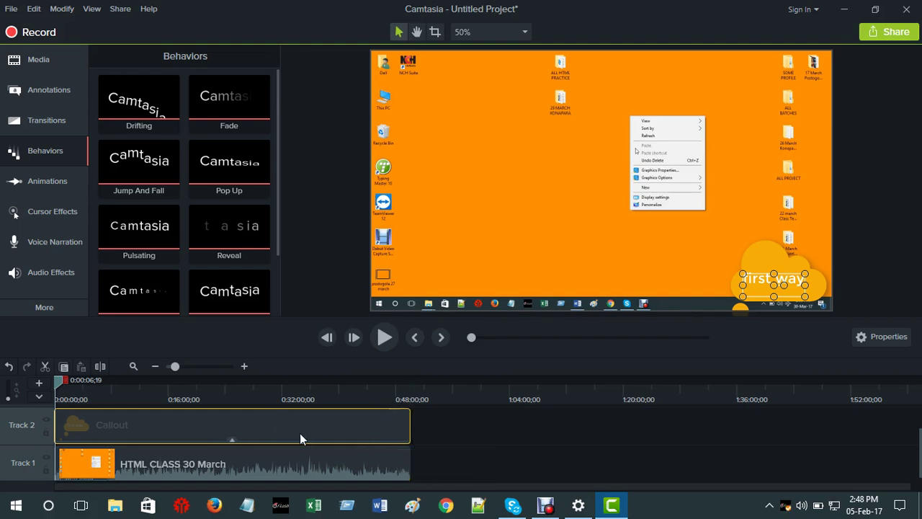
left_click(384, 338)
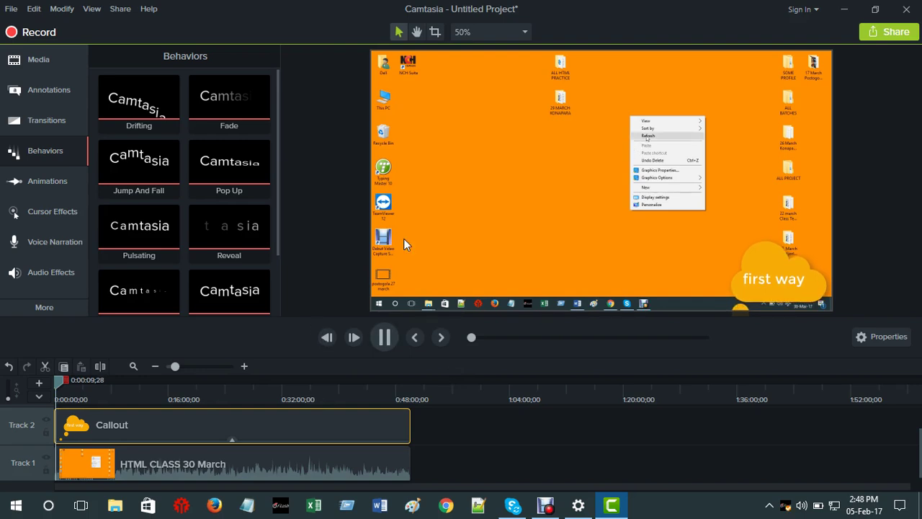
left_click(384, 337)
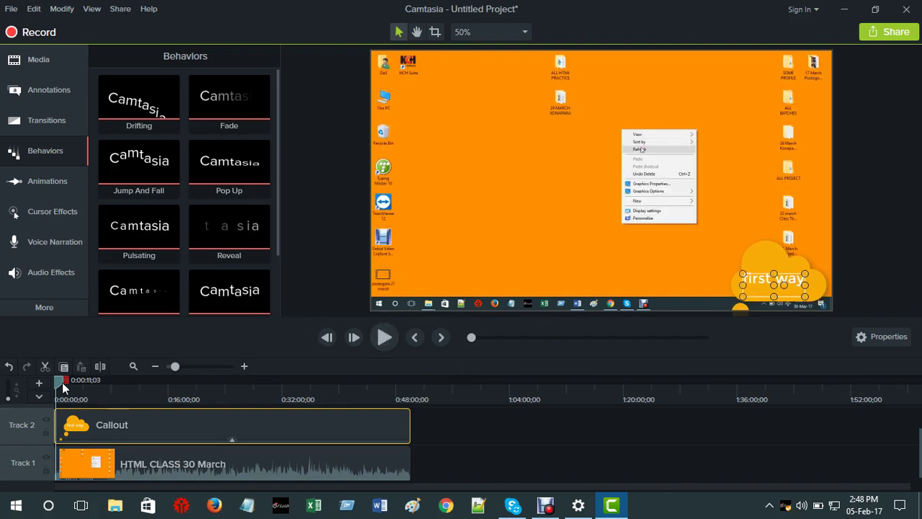
Extend the Track 1 recording past the callout to about 1:06:00, and trim it back to the callout's end
left_click_drag(58, 383, 524, 461)
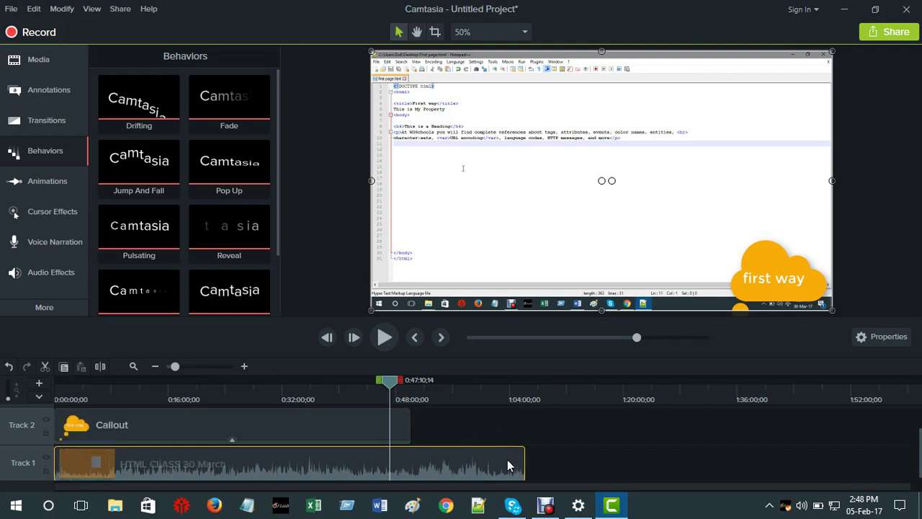
left_click(526, 464)
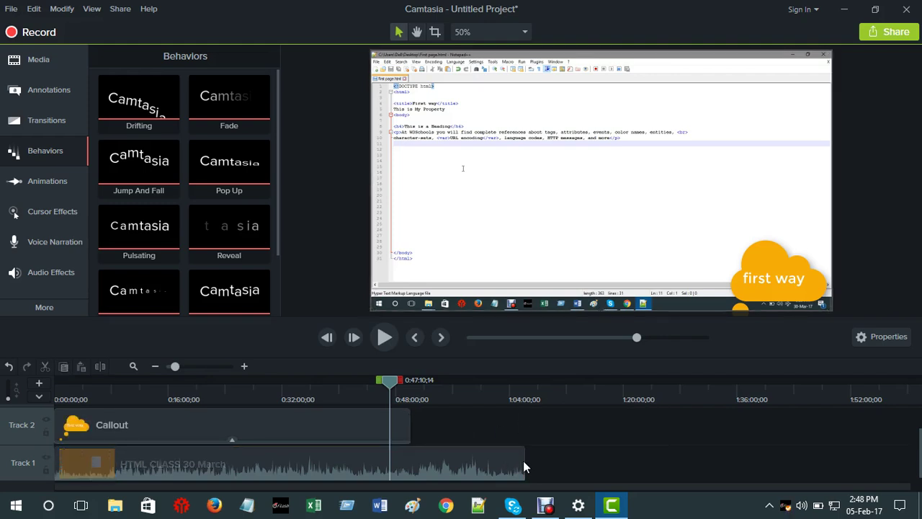
left_click(514, 461)
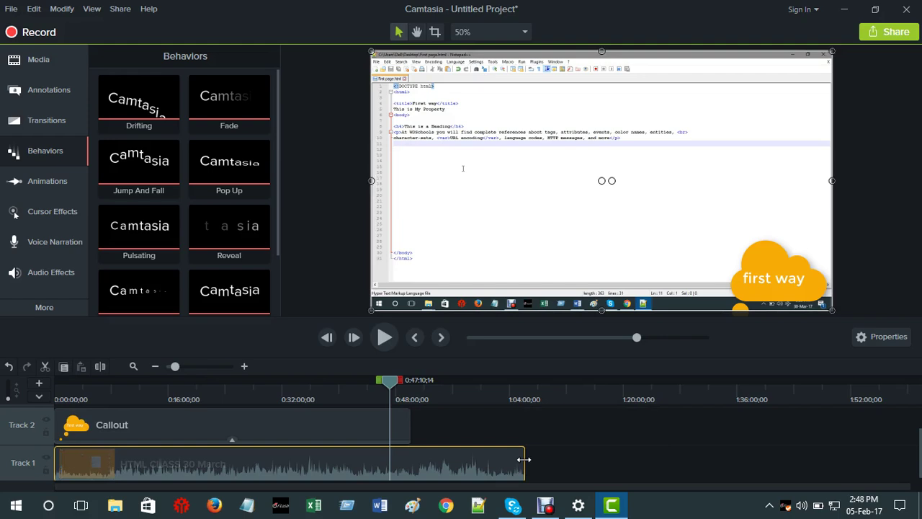
left_click_drag(524, 458, 410, 458)
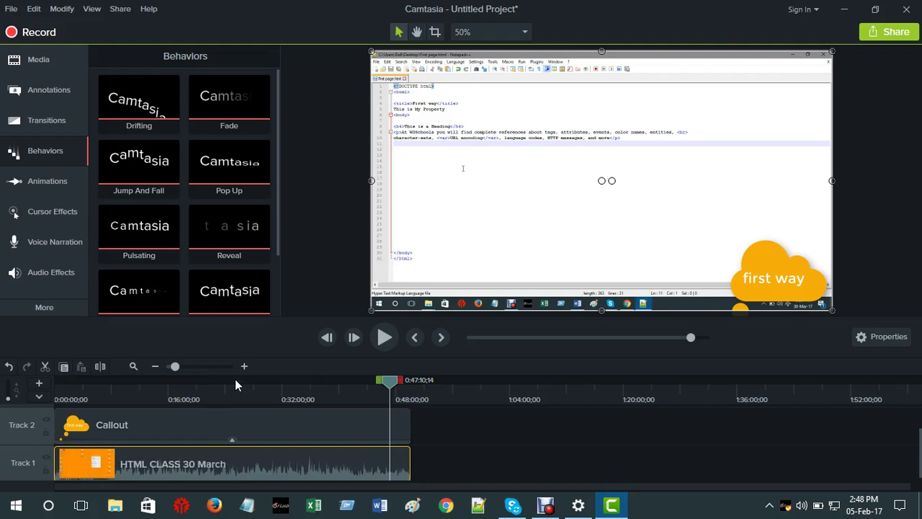
Play back the last few minutes of the trimmed timeline and bring the playhead back to about 0:27:02
left_click(388, 336)
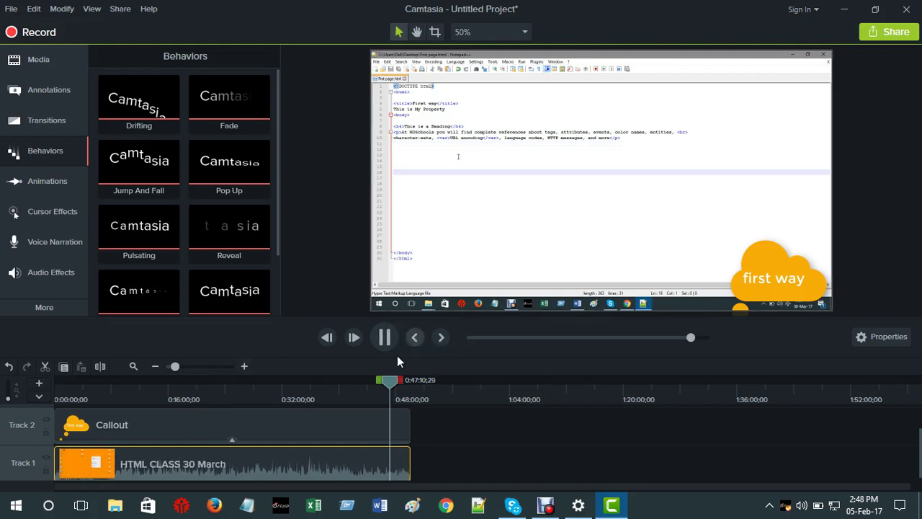
left_click_drag(395, 383, 406, 378)
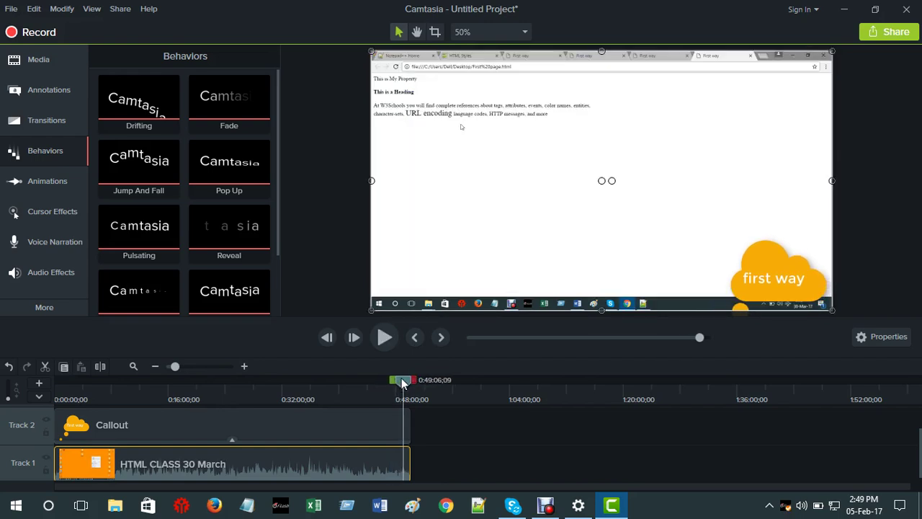
left_click(384, 337)
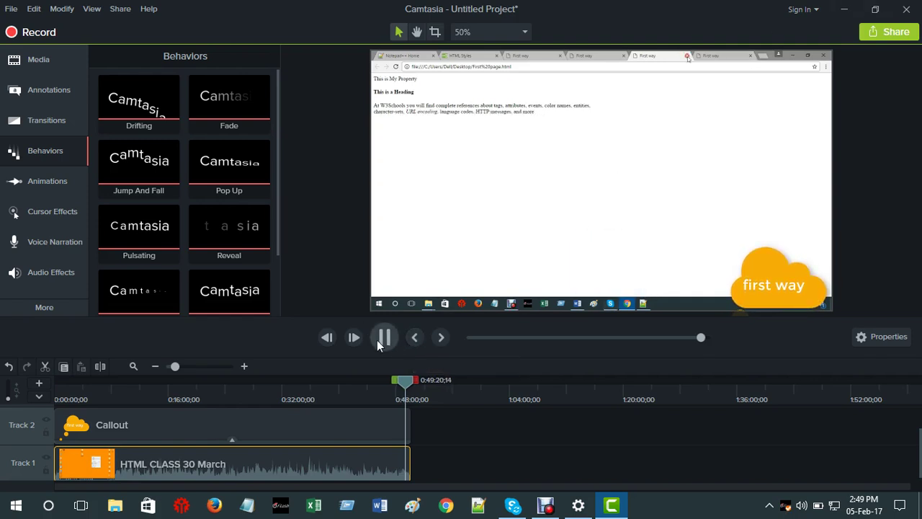
left_click(383, 336)
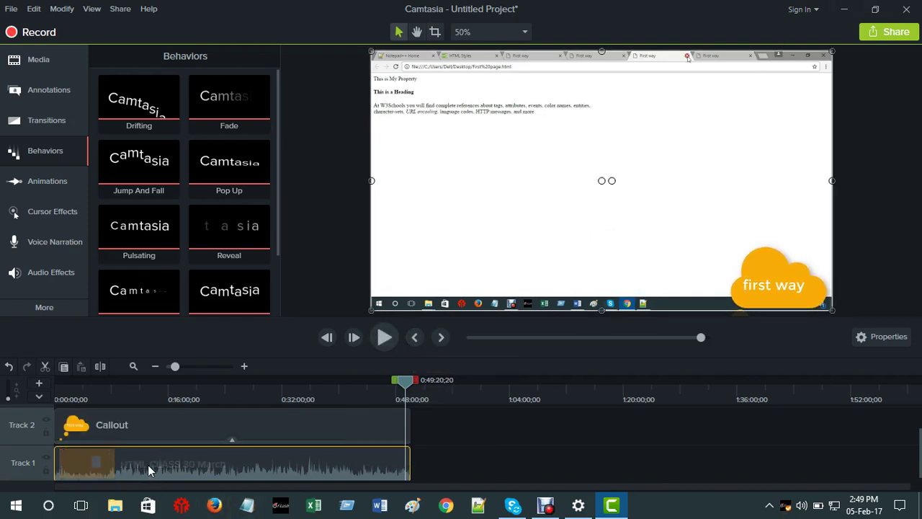
left_click(425, 461)
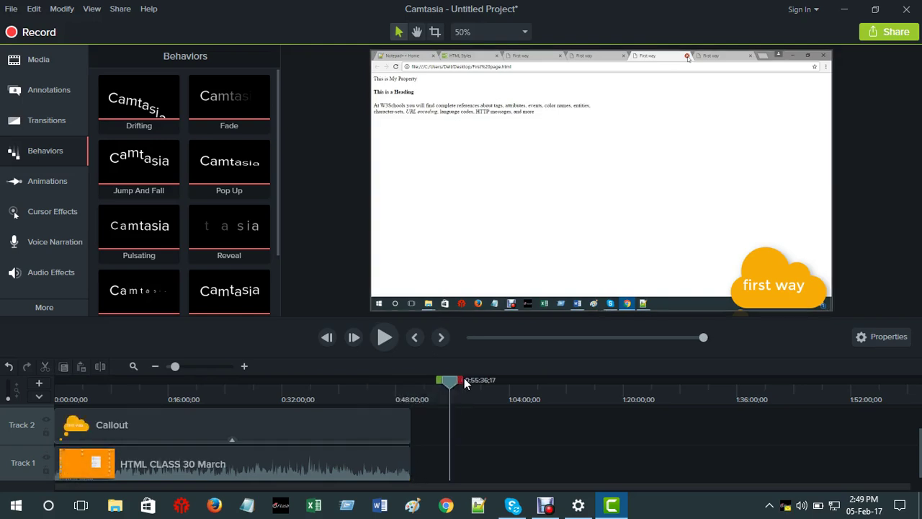
left_click_drag(460, 380, 246, 382)
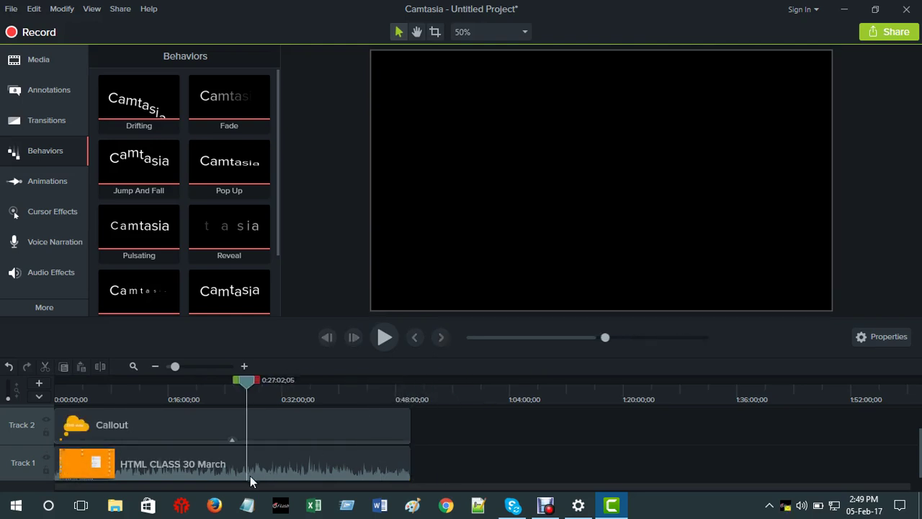
Extend the HTML CLASS 30 March recording to its full duration of 01:52:34 and scrub the playhead through it to about 1:51:31
left_click(331, 467)
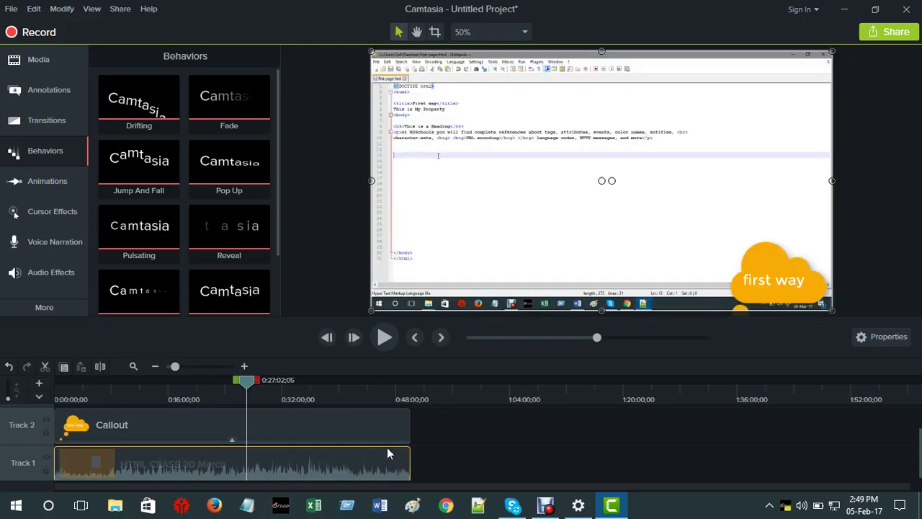
left_click_drag(410, 459, 541, 317)
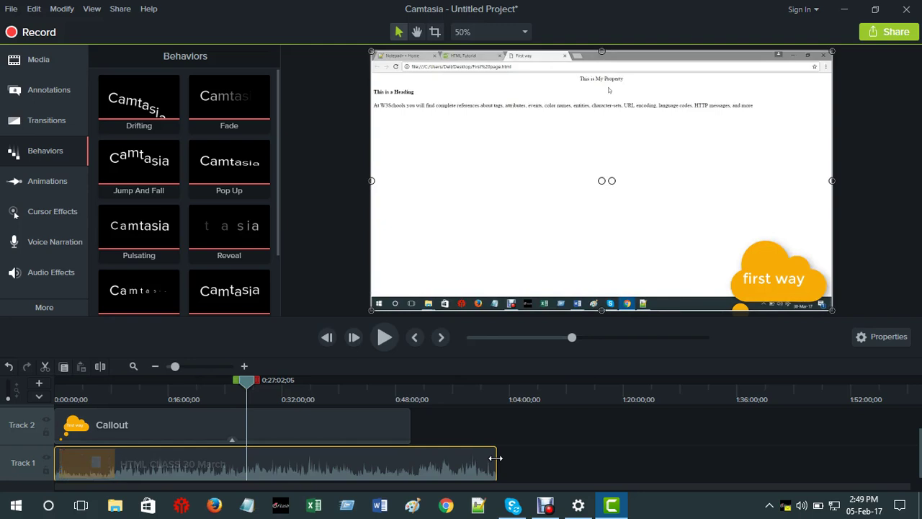
left_click_drag(495, 457, 856, 461)
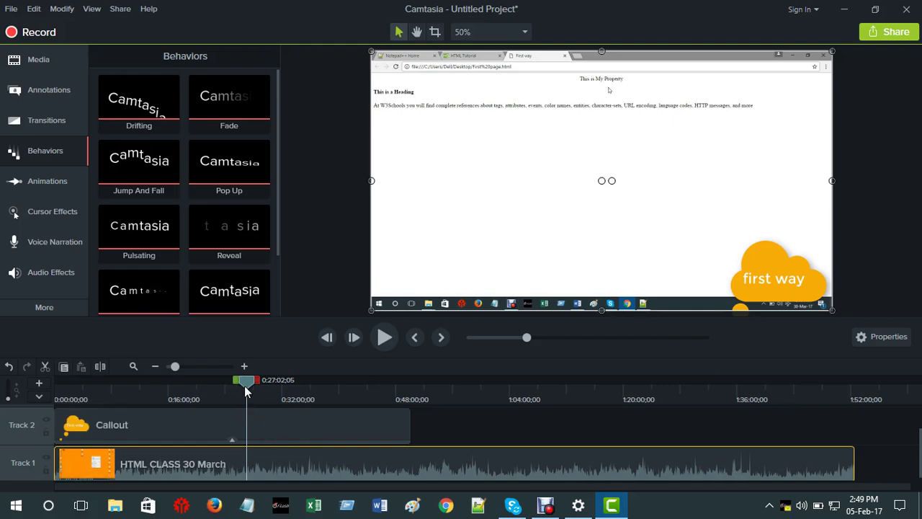
left_click(381, 421)
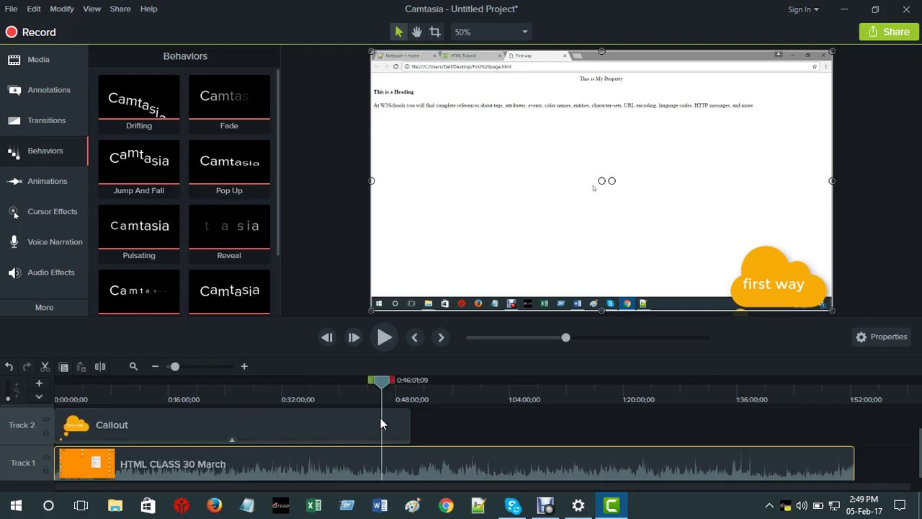
left_click(171, 454)
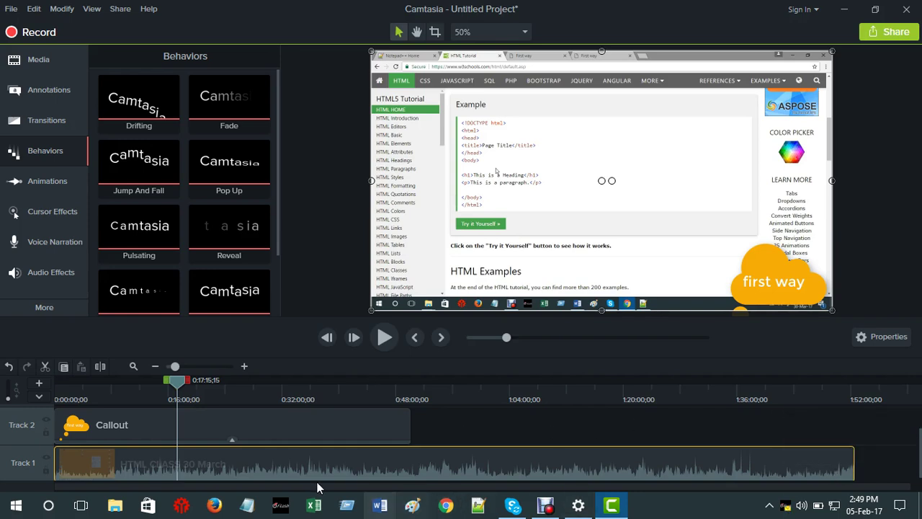
left_click_drag(179, 382, 191, 380)
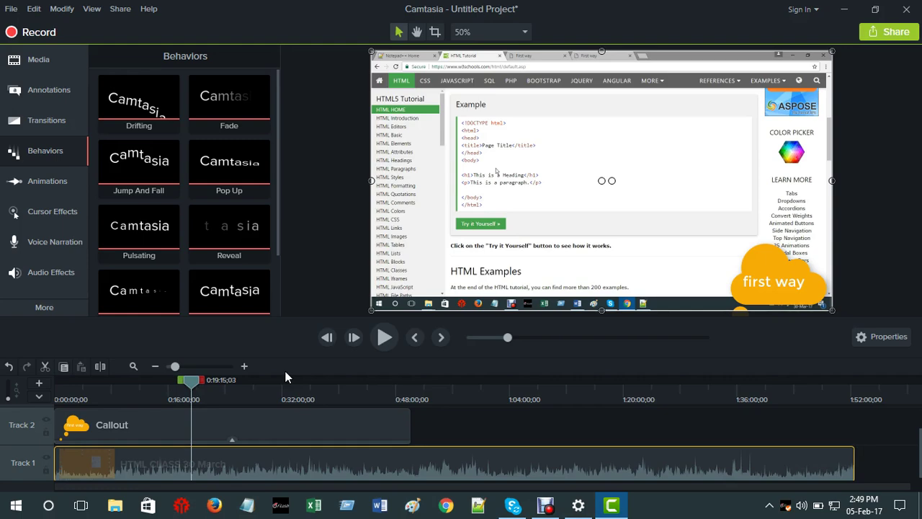
left_click_drag(737, 396, 847, 503)
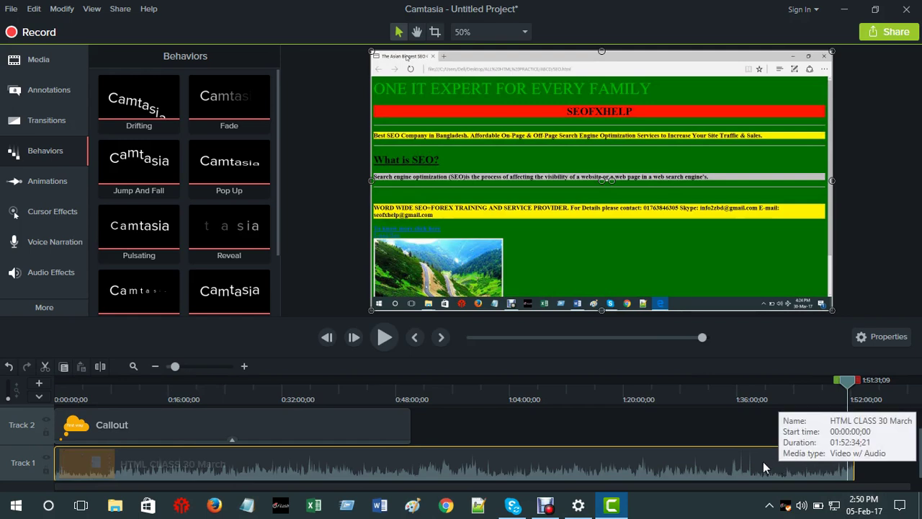
Trim the end of the Track 1 recording back to the callout's end and play back the timeline from about 0:49:09
left_click(761, 461)
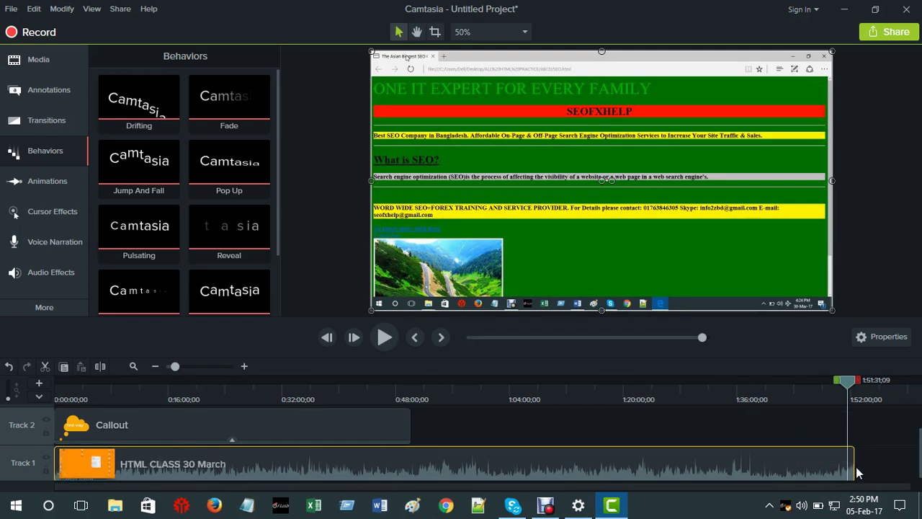
left_click_drag(856, 473, 404, 469)
left_click_drag(846, 382, 400, 383)
left_click(388, 339)
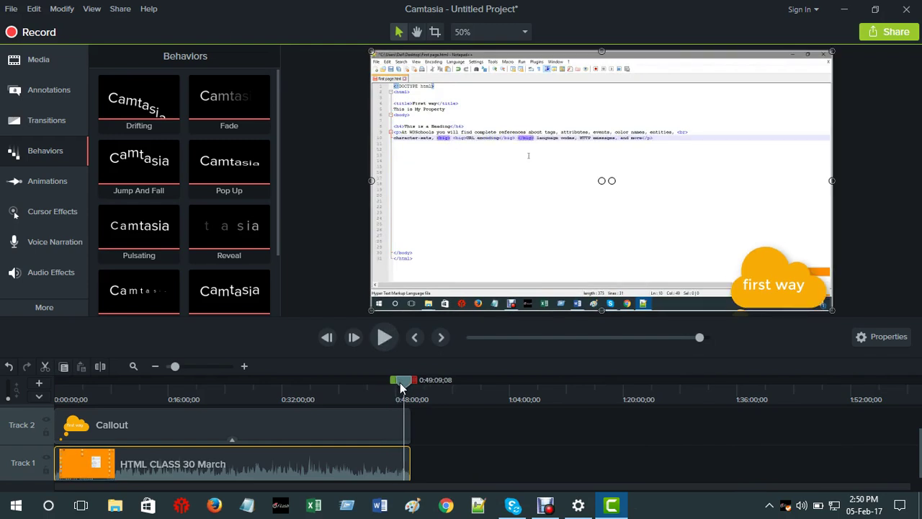
left_click(385, 338)
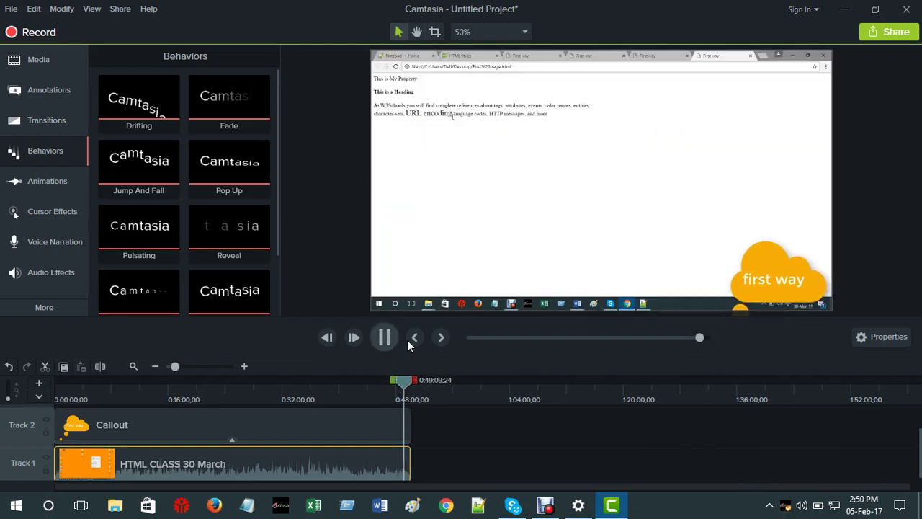
left_click(407, 389)
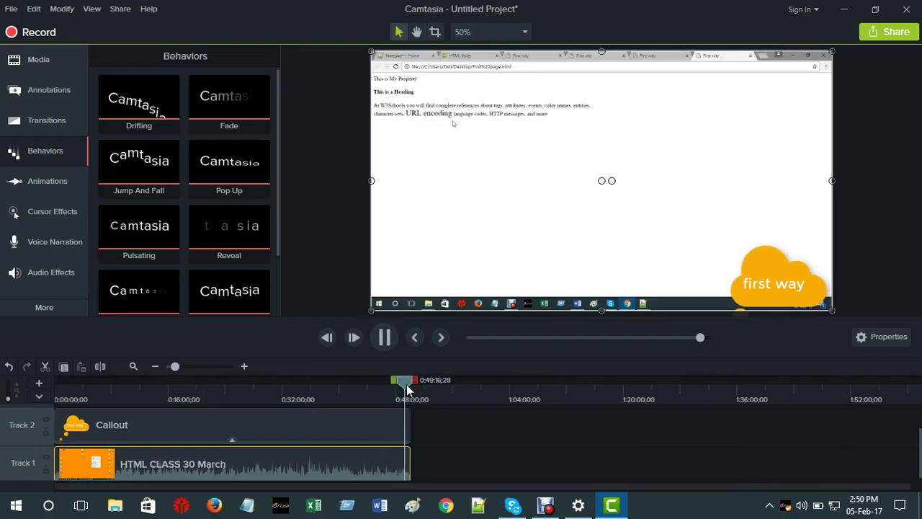
left_click(407, 388)
left_click(386, 337)
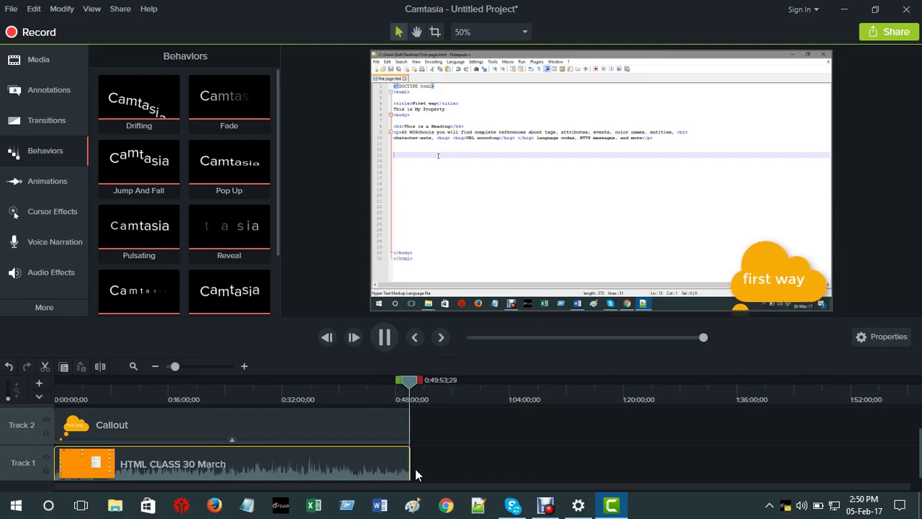
Restore the Track 1 recording to its full length of 01:52:34 by extending its end
left_click_drag(410, 456, 459, 485)
left_click_drag(622, 489, 913, 482)
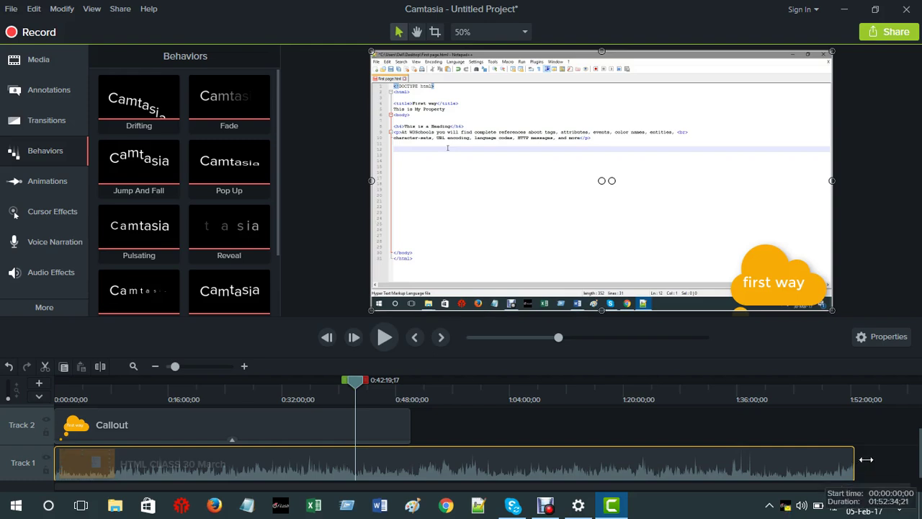
left_click_drag(866, 459, 873, 439)
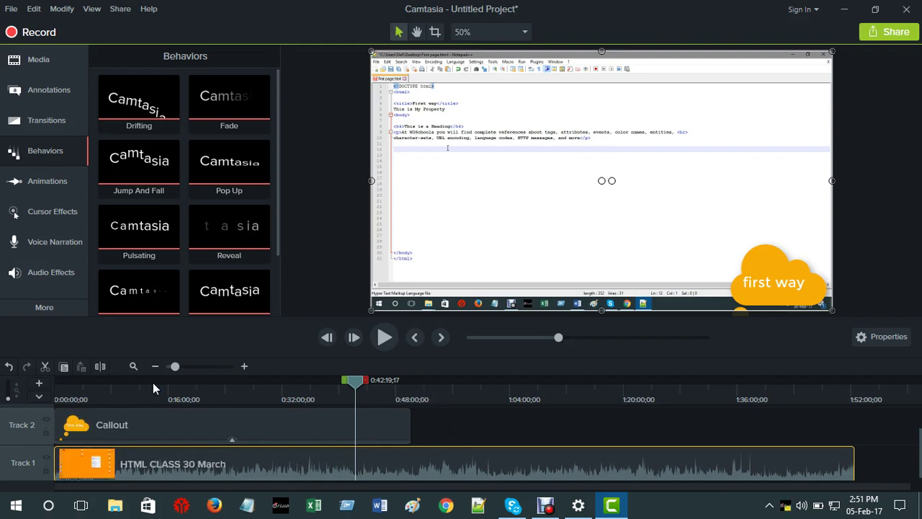
left_click(38, 397)
left_click_drag(179, 364, 174, 365)
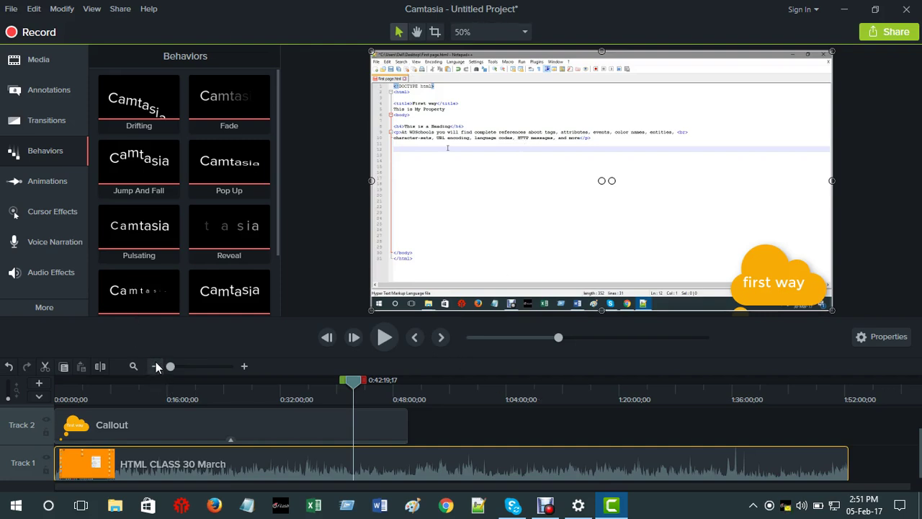
left_click(249, 365)
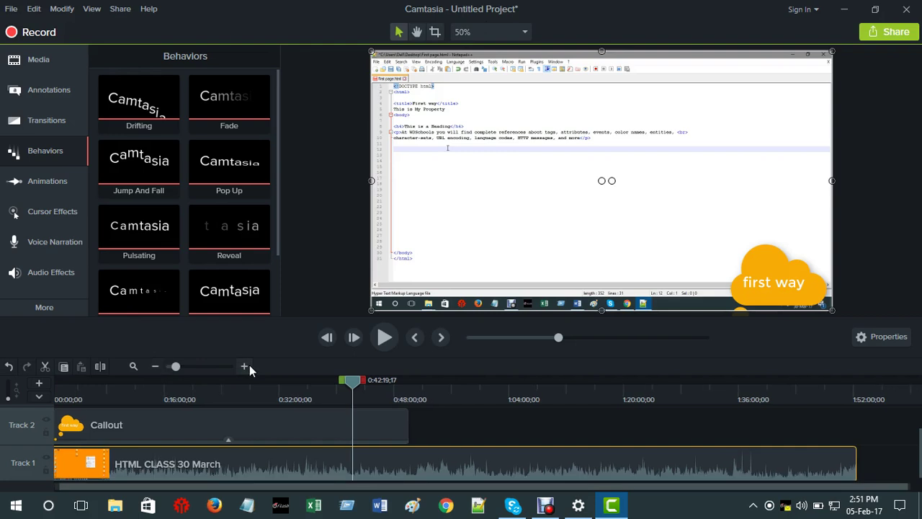
left_click(249, 365)
left_click(249, 365)
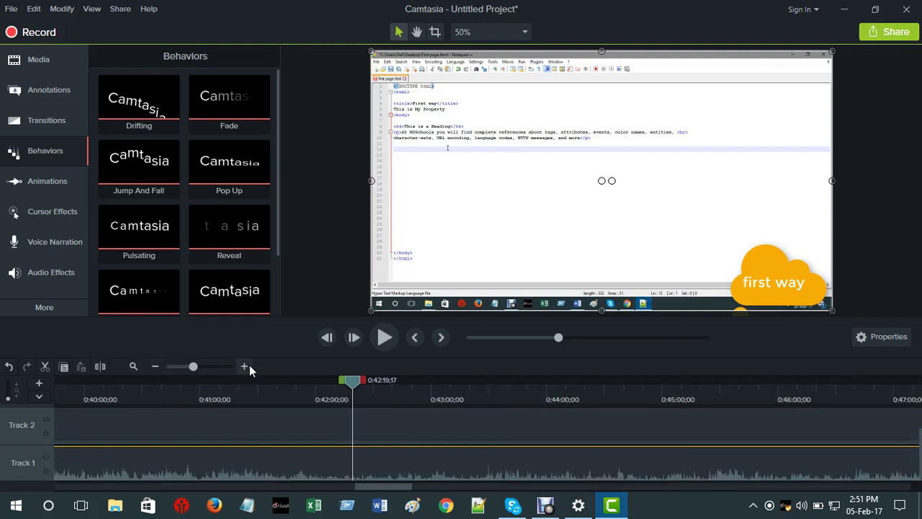
left_click(153, 366)
left_click(154, 366)
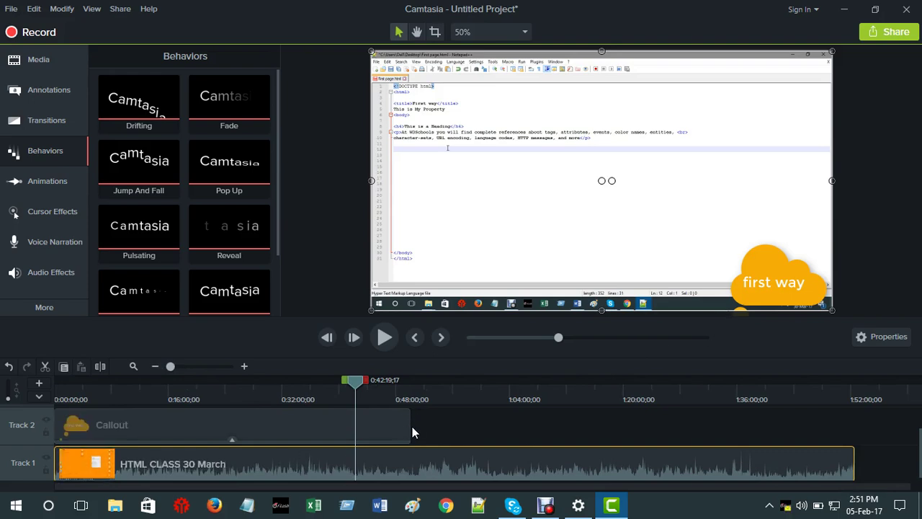
Extend the "first way" callout on Track 2 to match the end of the full-length recording
left_click_drag(409, 425, 774, 432)
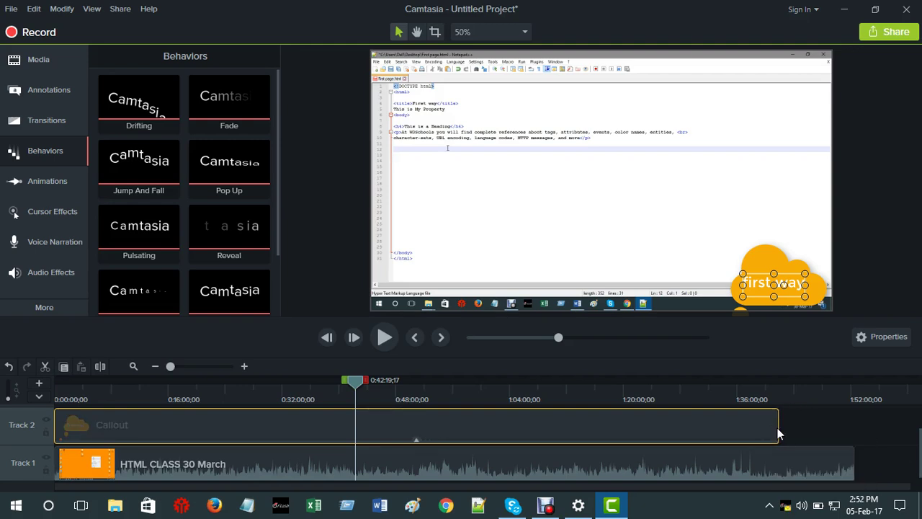
left_click_drag(779, 428, 851, 445)
left_click(860, 429)
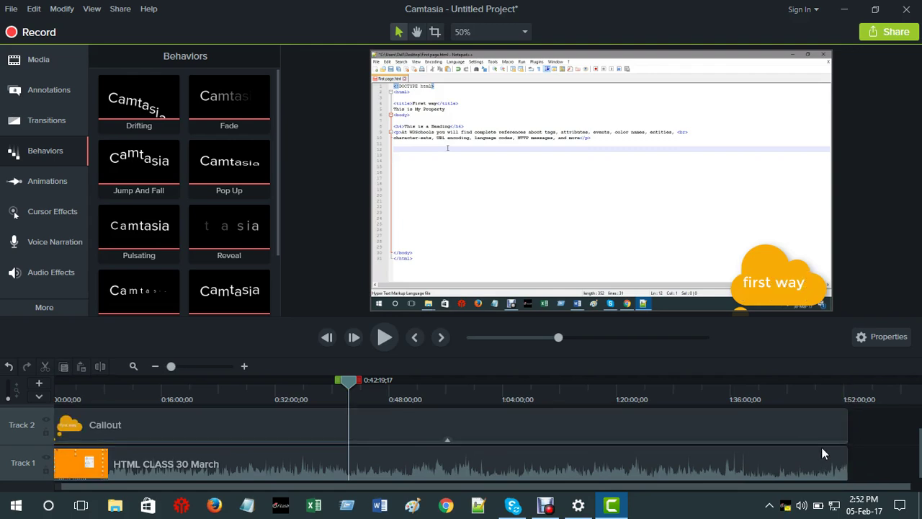
Delete the "first way" cloud callout from the canvas and realign the recording with the canvas edges
left_click(798, 296)
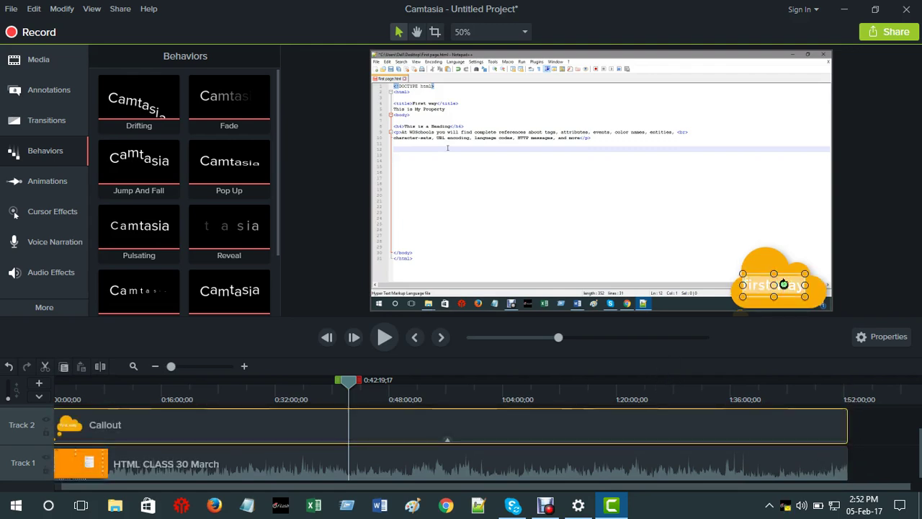
key("BackSpace")
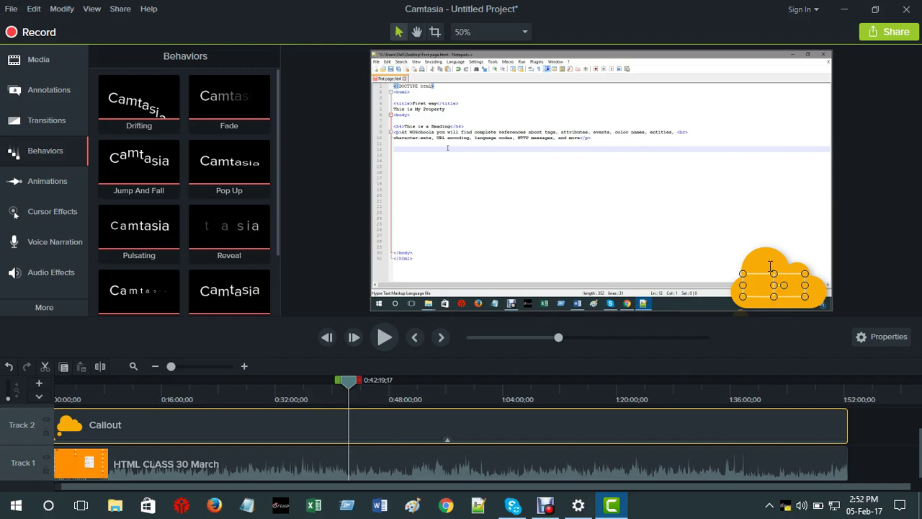
left_click(648, 257)
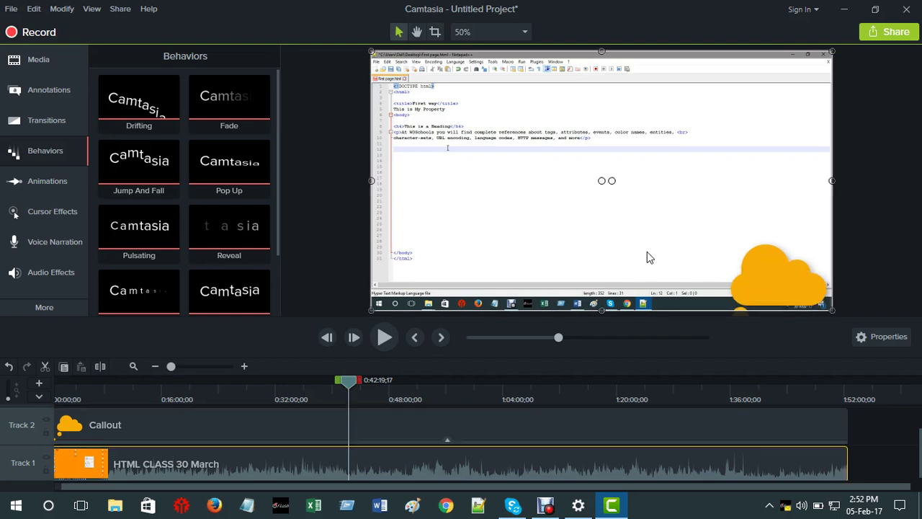
left_click_drag(648, 257, 657, 258)
left_click(761, 274)
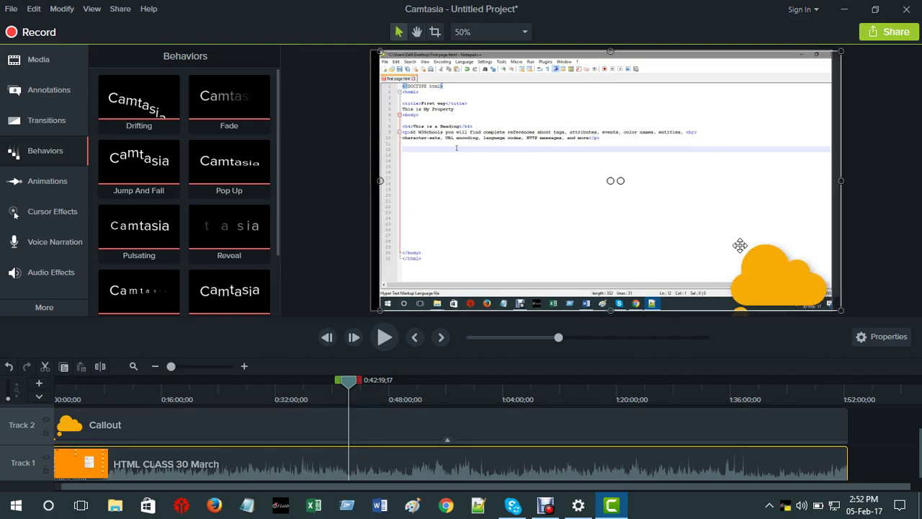
right_click(758, 262)
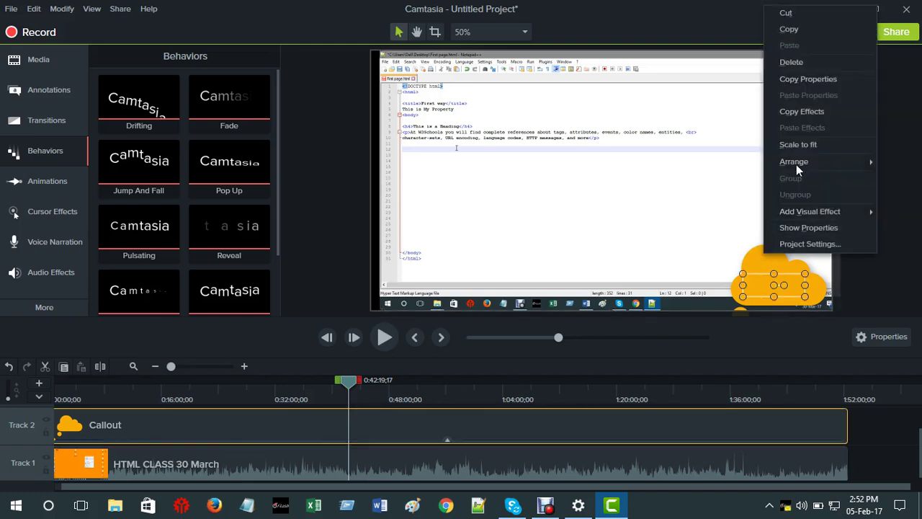
left_click(777, 62)
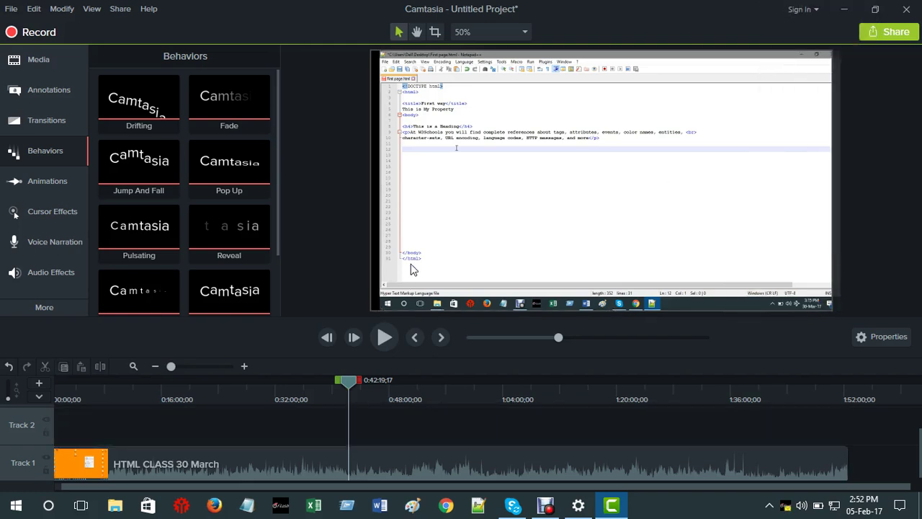
mouse_move(520, 208)
left_mouse_down()
mouse_move(543, 195)
mouse_move(504, 211)
left_mouse_up()
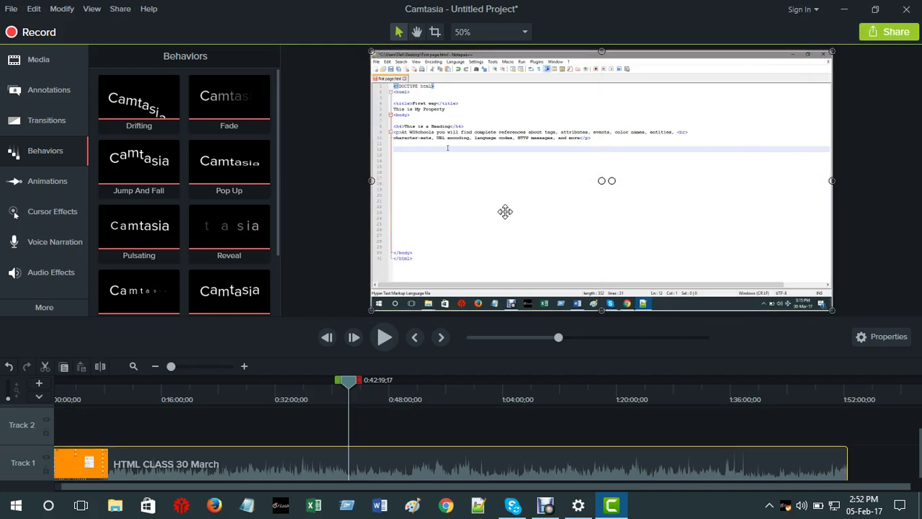
Add the red speech-bubble callout over the recording at the playhead and show its properties
left_click(57, 90)
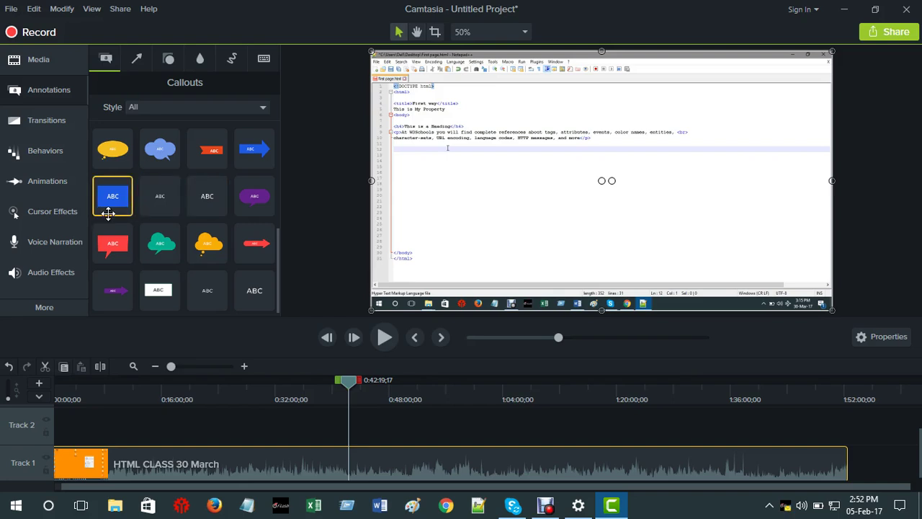
left_click_drag(109, 250, 498, 185)
right_click(500, 170)
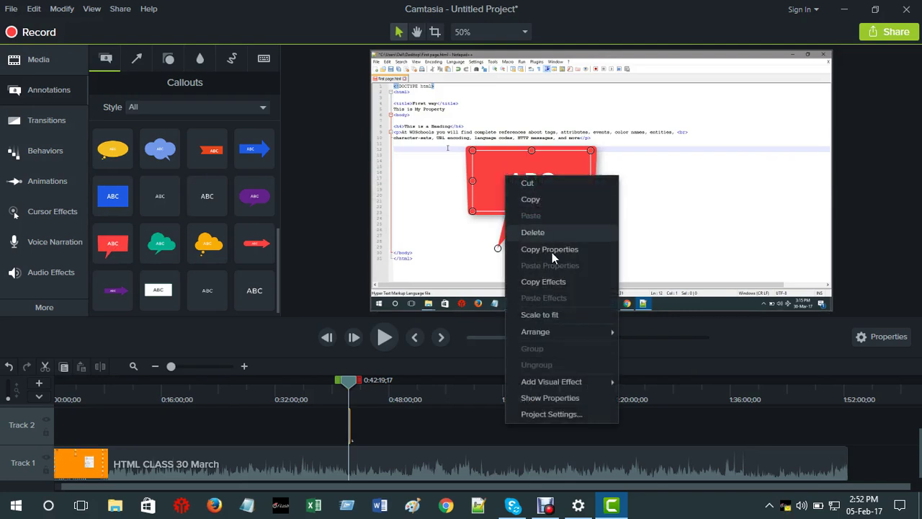
left_click(568, 400)
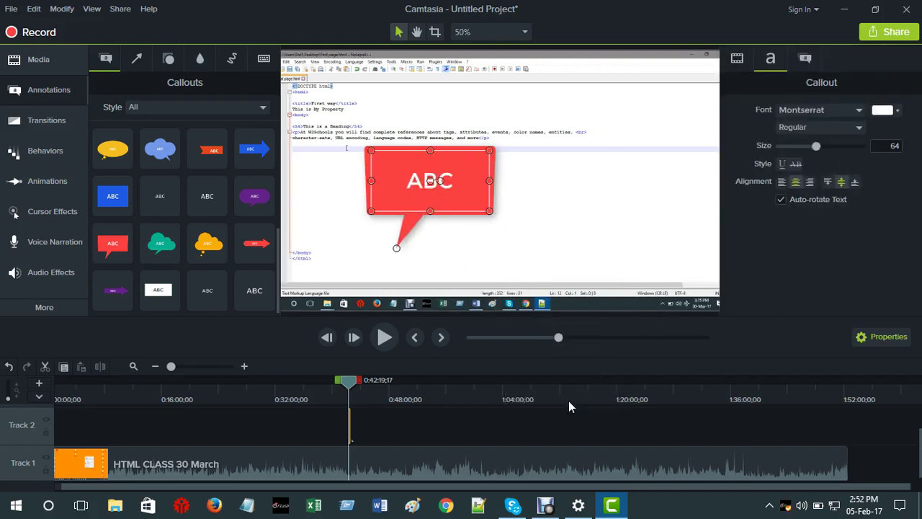
Change the red callout's text colour to dark red #D30F0F and keep the callout selected
left_click(896, 112)
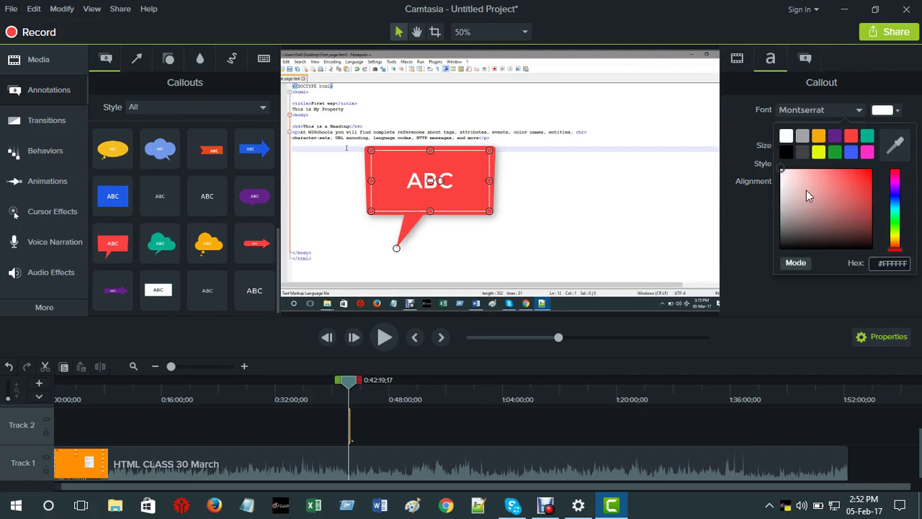
left_click(866, 182)
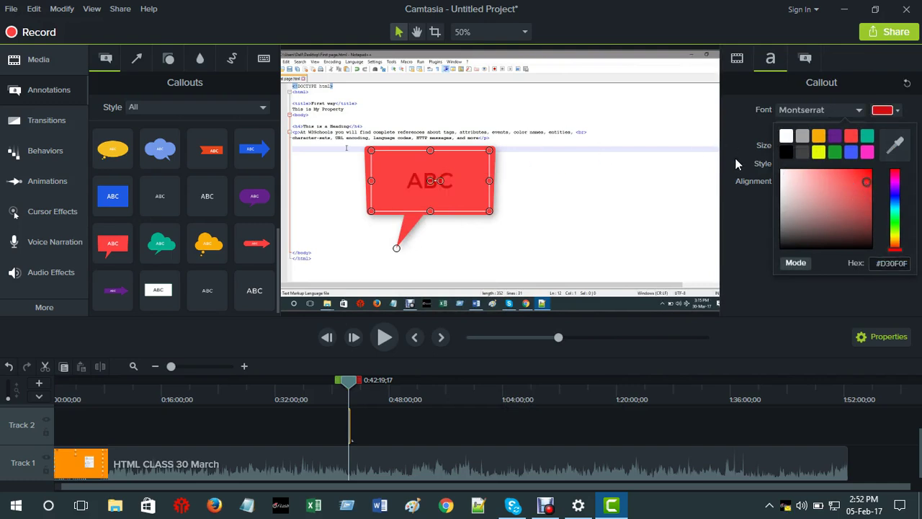
left_click(408, 225)
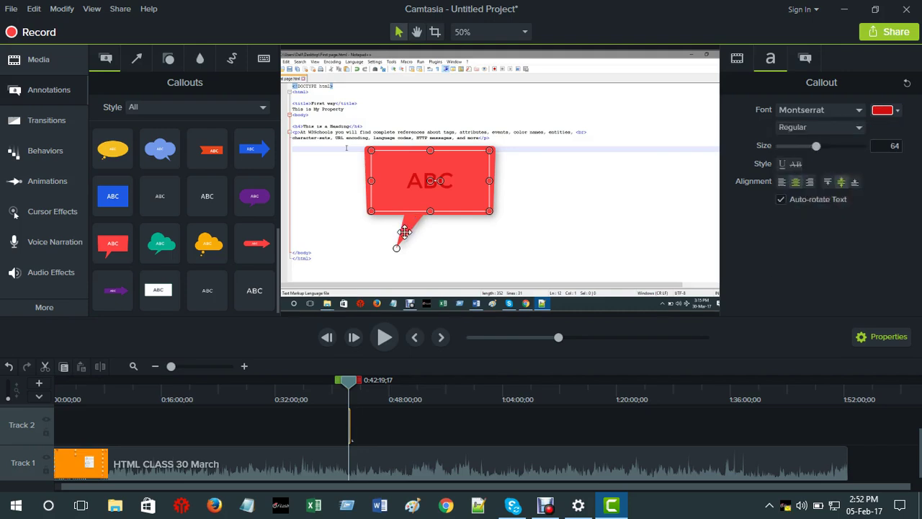
left_click(338, 193)
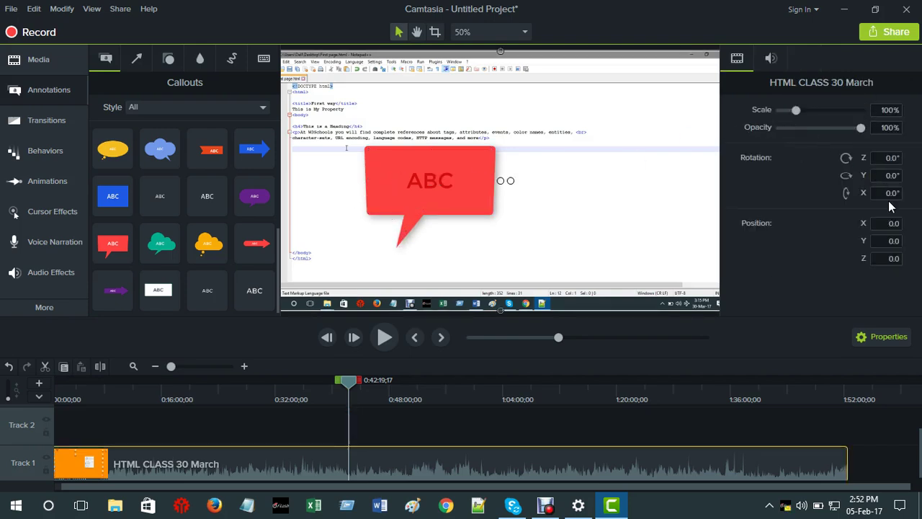
left_click(489, 179)
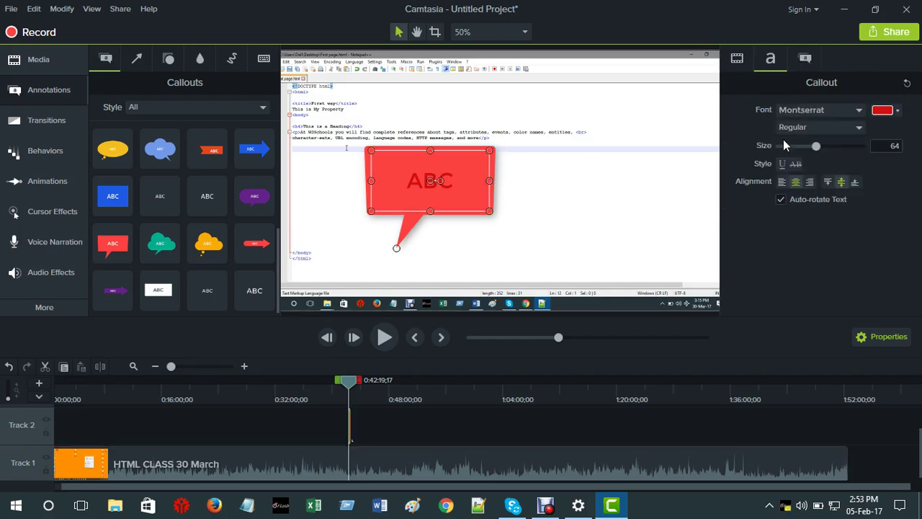
Stretch the red speech-bubble callout's tail tip slightly farther down and outward over the recording
left_click(844, 112)
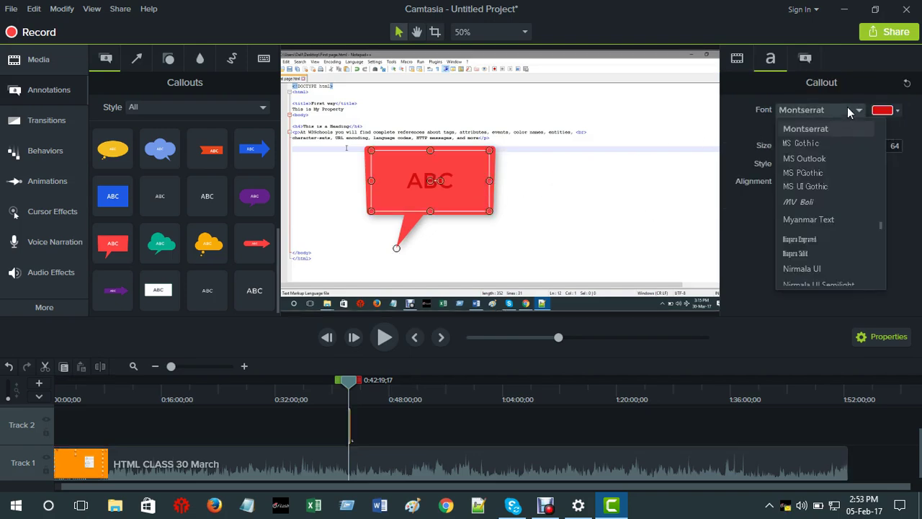
left_click(860, 144)
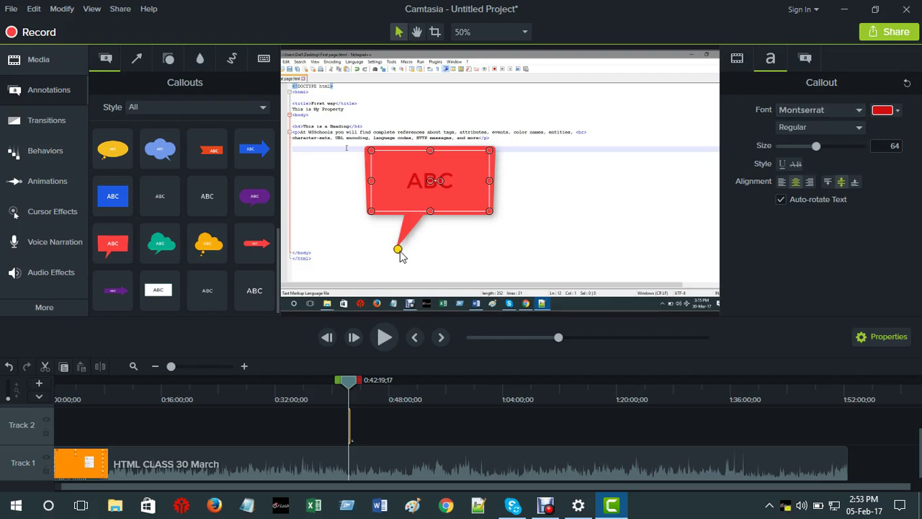
mouse_move(397, 250)
left_mouse_down()
mouse_move(428, 251)
mouse_move(388, 264)
left_mouse_up()
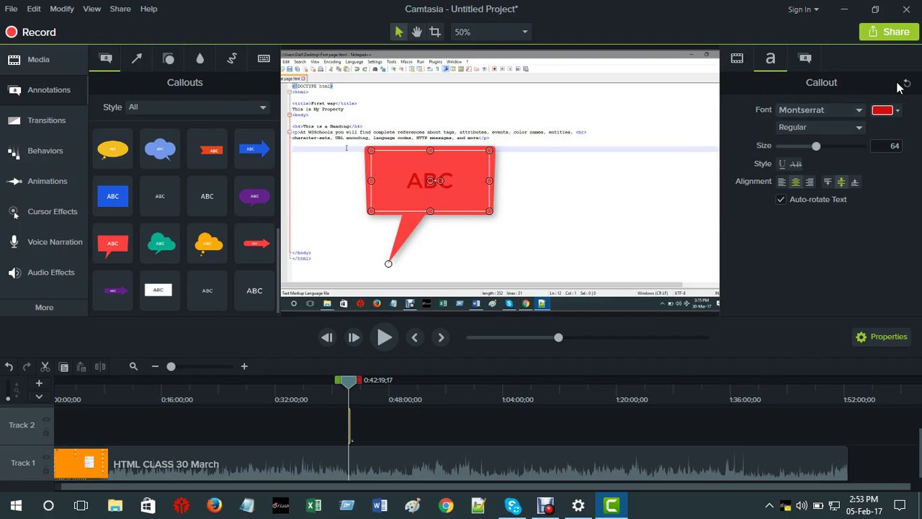
Change the speech-bubble callout's solid fill colour to purple
left_click(807, 63)
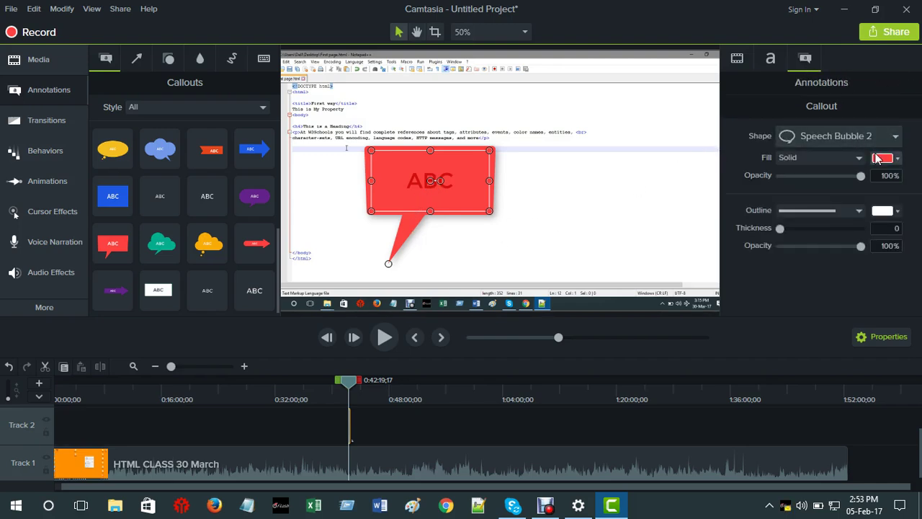
left_click(897, 158)
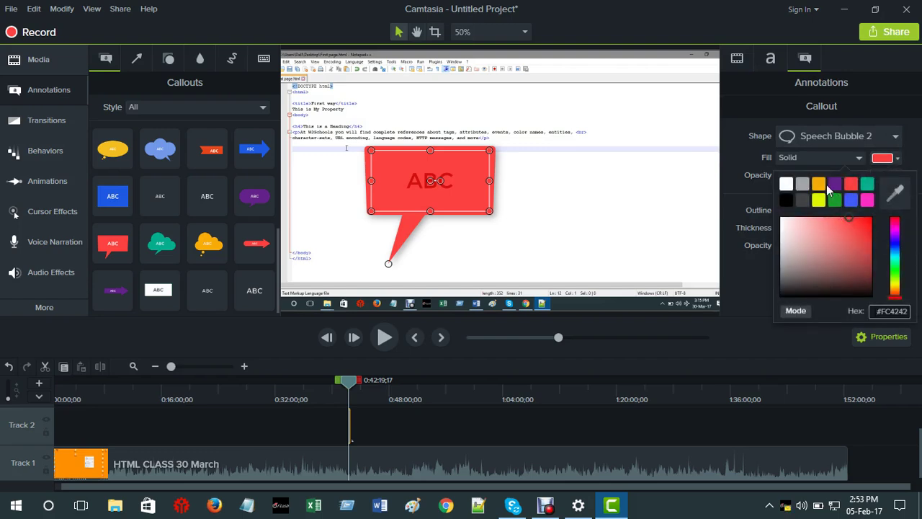
left_click(833, 185)
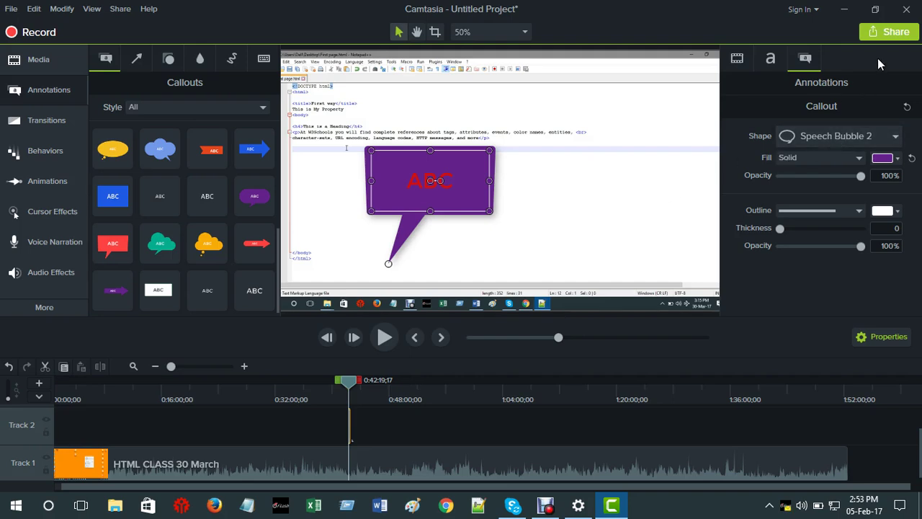
left_click(770, 59)
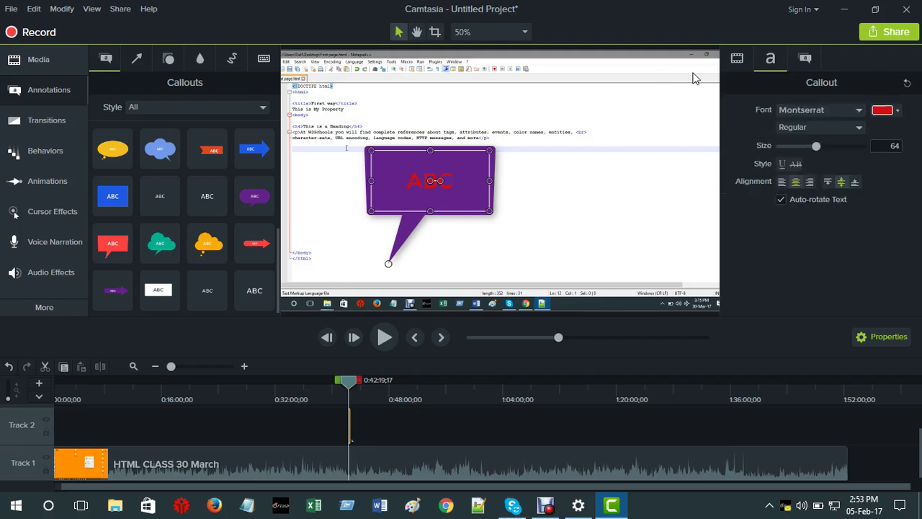
left_click(804, 57)
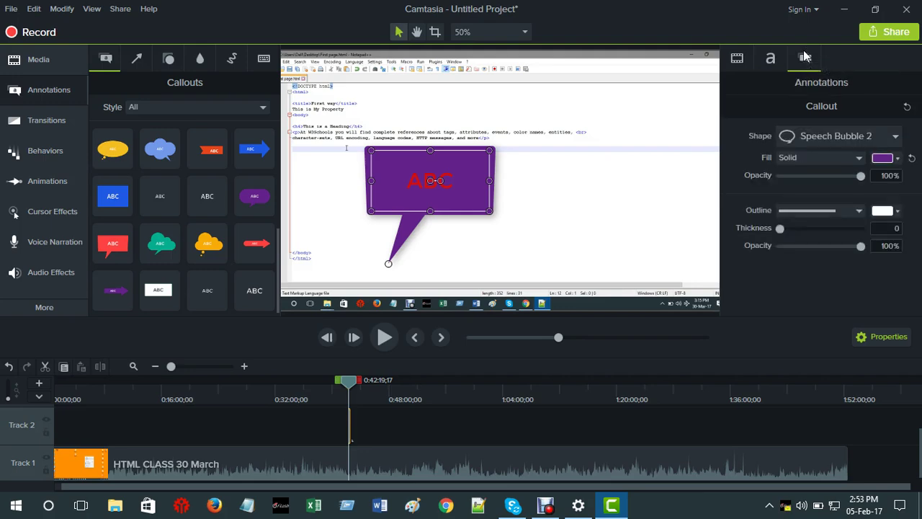
left_click(770, 61)
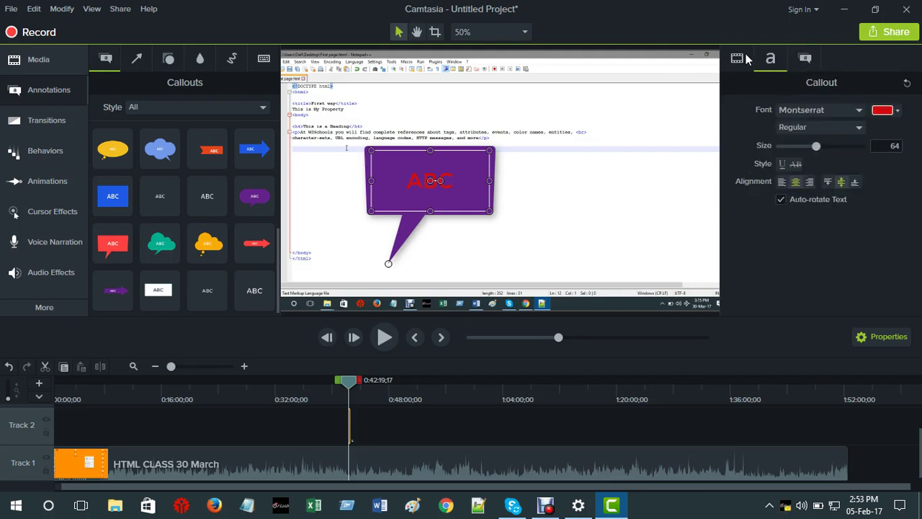
left_click(737, 60)
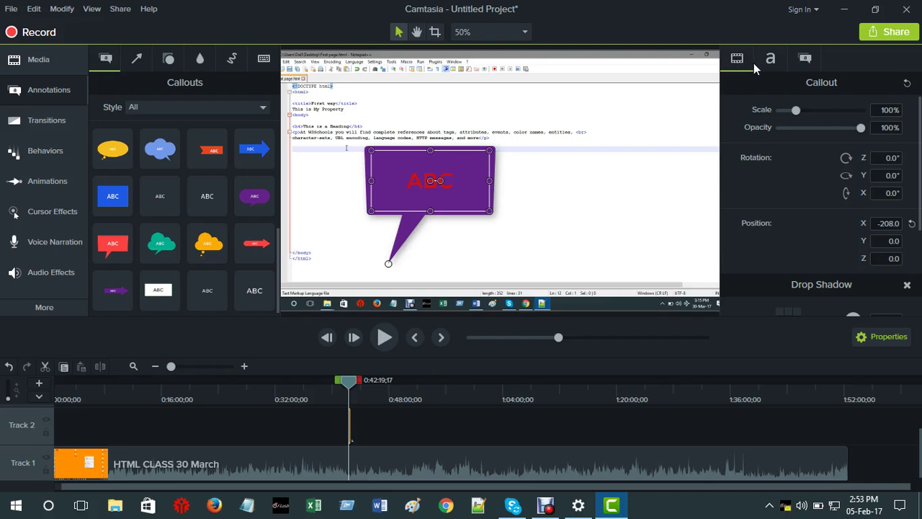
left_click(770, 59)
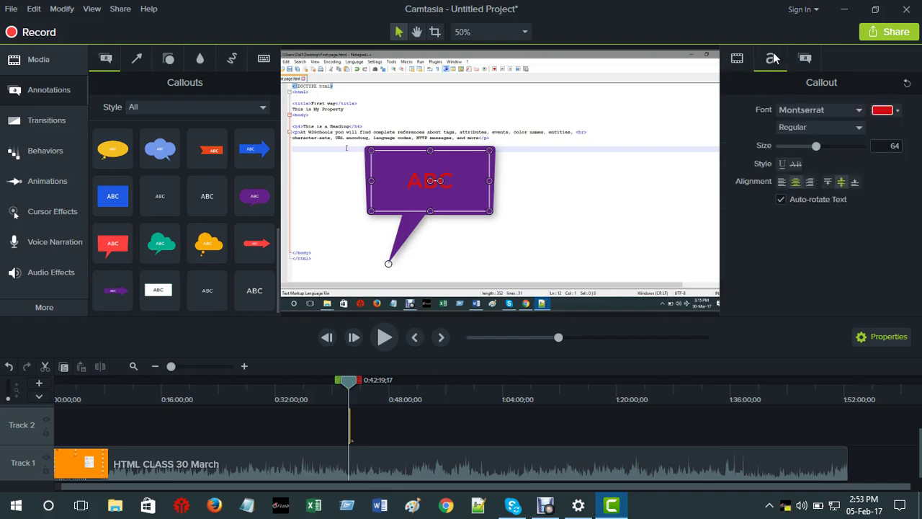
Replace the purple speech-bubble callout with a blue rectangle callout placed over the blank area of the recording
right_click(448, 202)
left_click(472, 264)
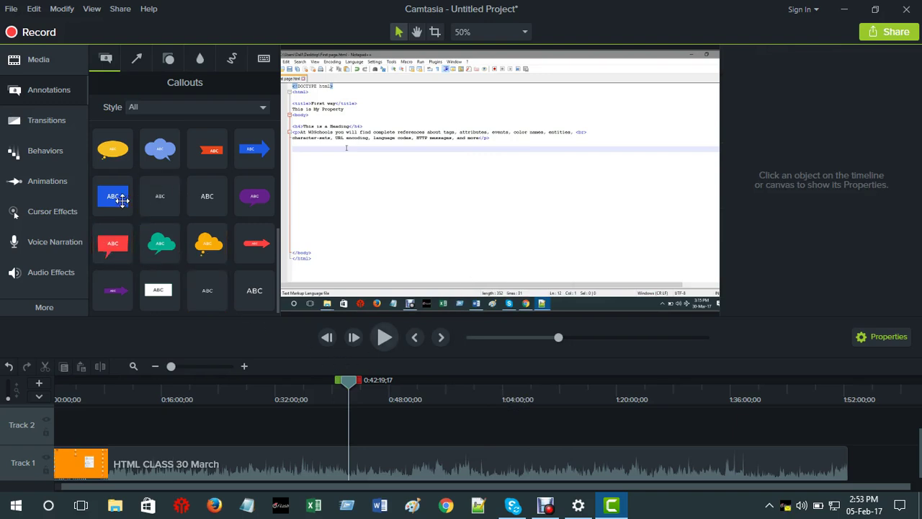
left_click_drag(115, 199, 561, 194)
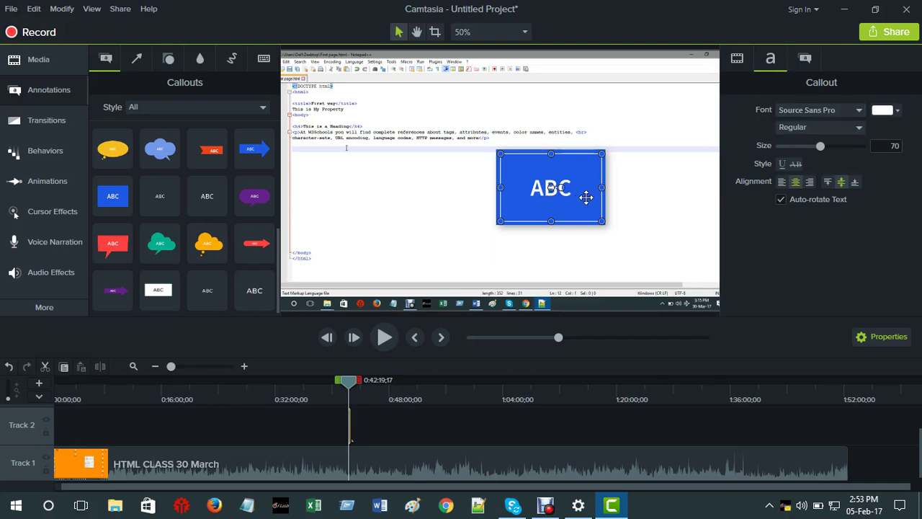
Change the blue rectangle callout's solid fill colour to yellow and deselect the callout
left_click(804, 60)
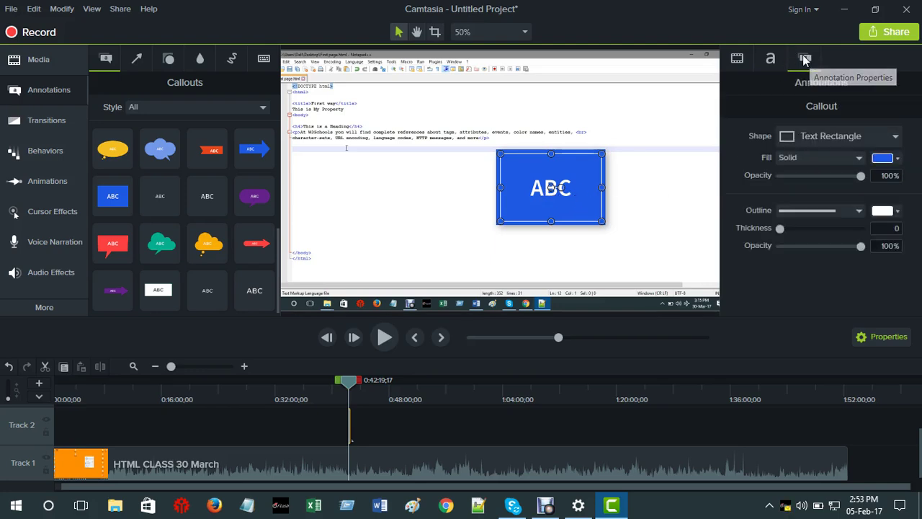
left_click(895, 158)
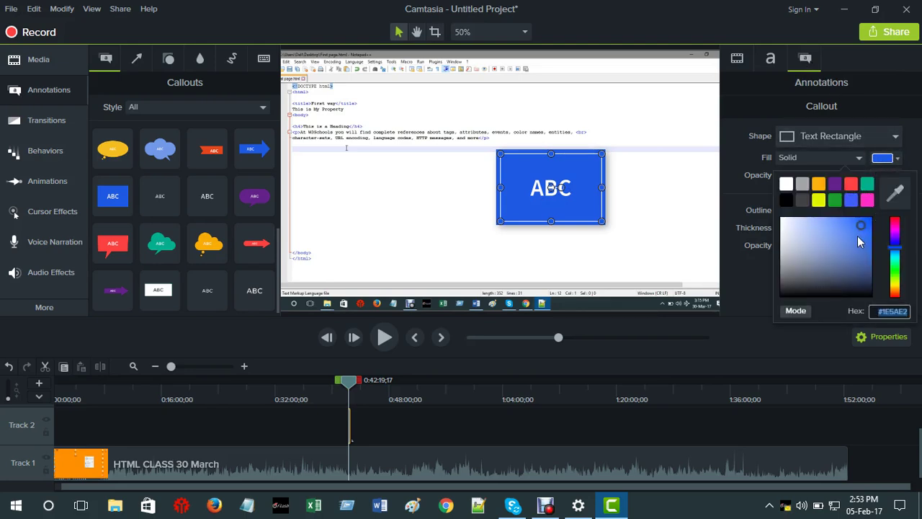
left_click_drag(862, 224, 861, 250)
left_click_drag(897, 276, 897, 251)
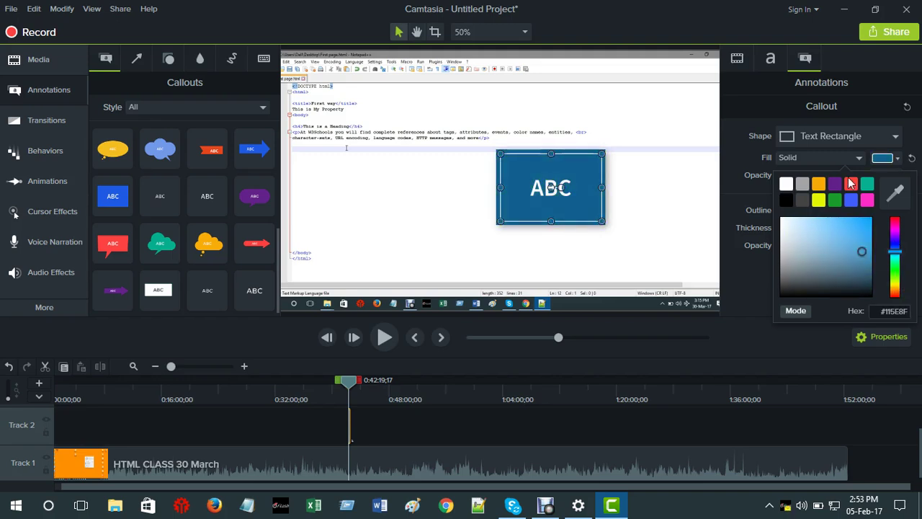
left_click(820, 201)
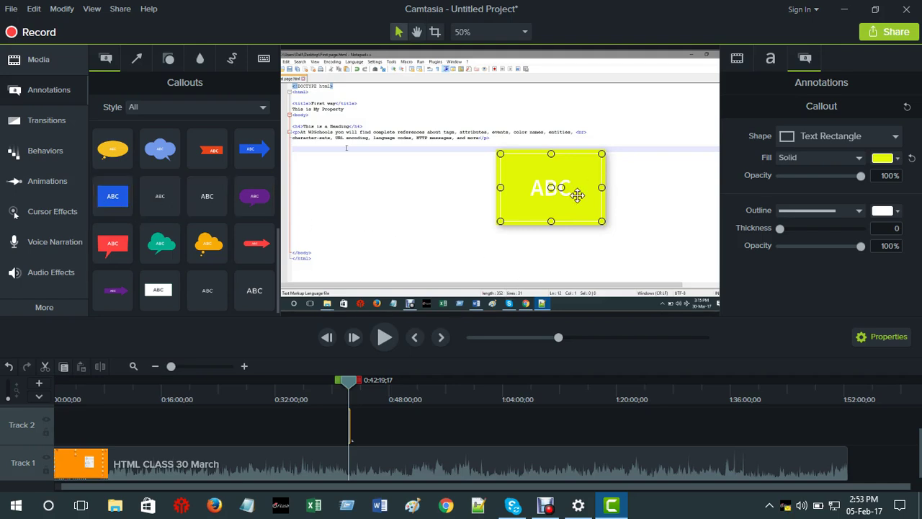
left_click(476, 236)
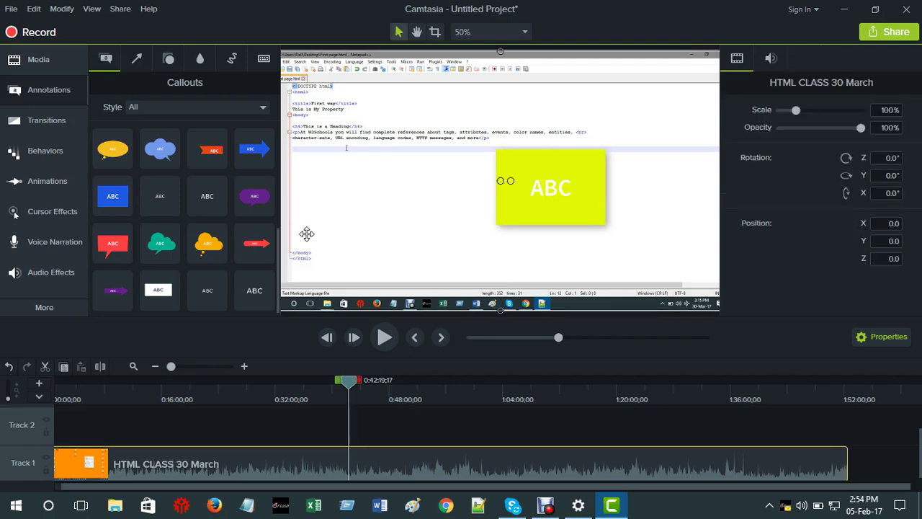
left_click_drag(113, 196, 580, 191)
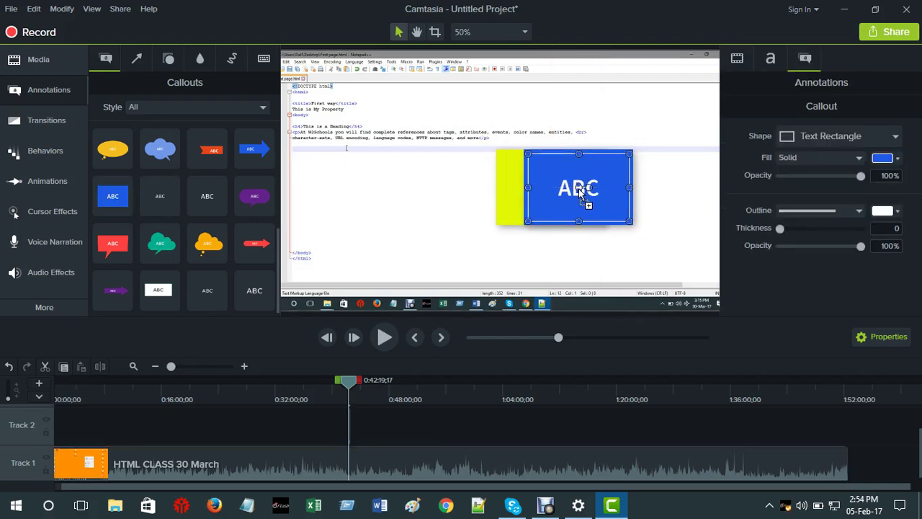
left_click(626, 262)
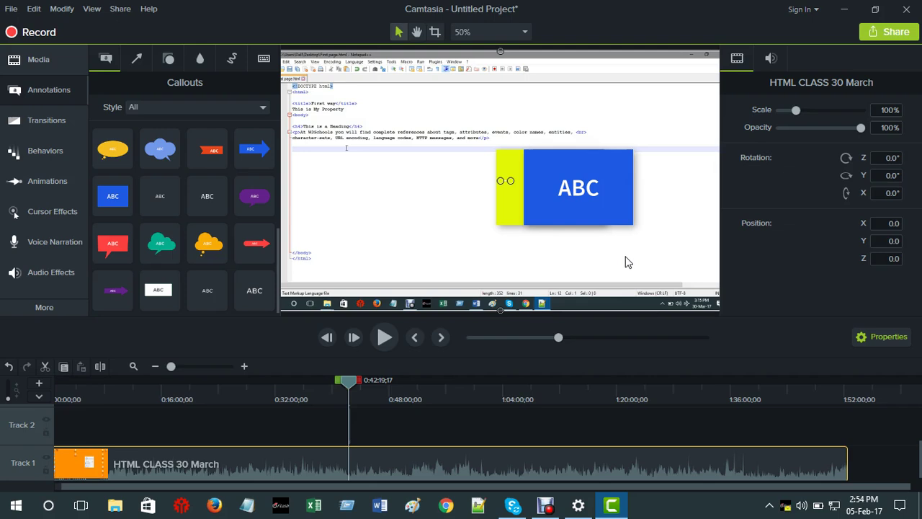
left_click(561, 204)
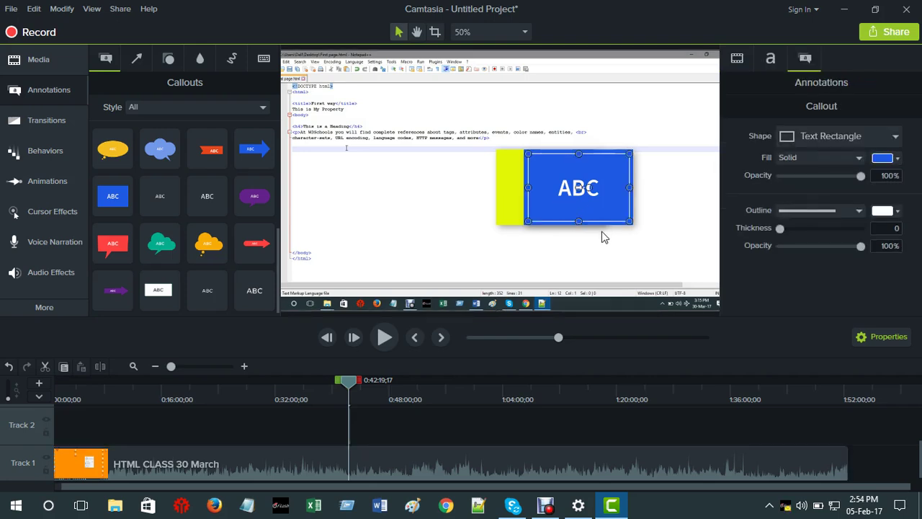
key("Delete")
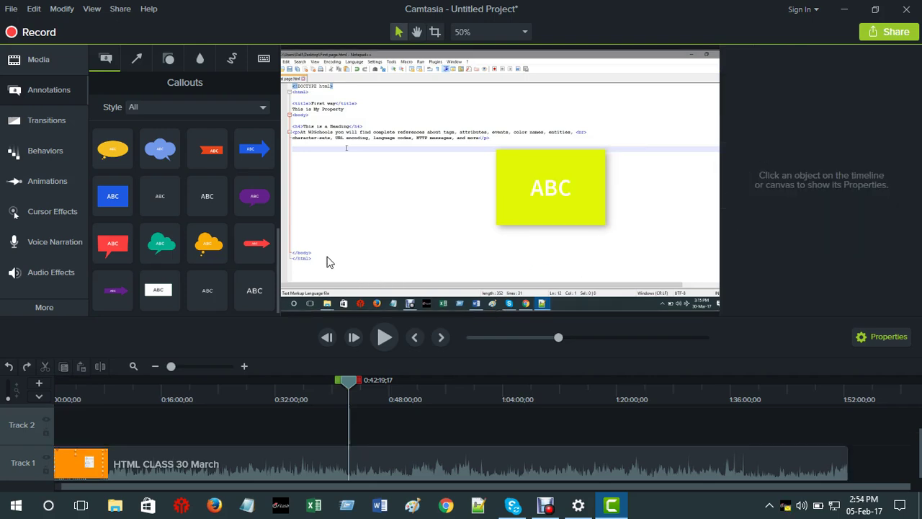
Move the yellow rectangle callout down and closer to the centre of the recording, and deselect it
left_click(528, 186)
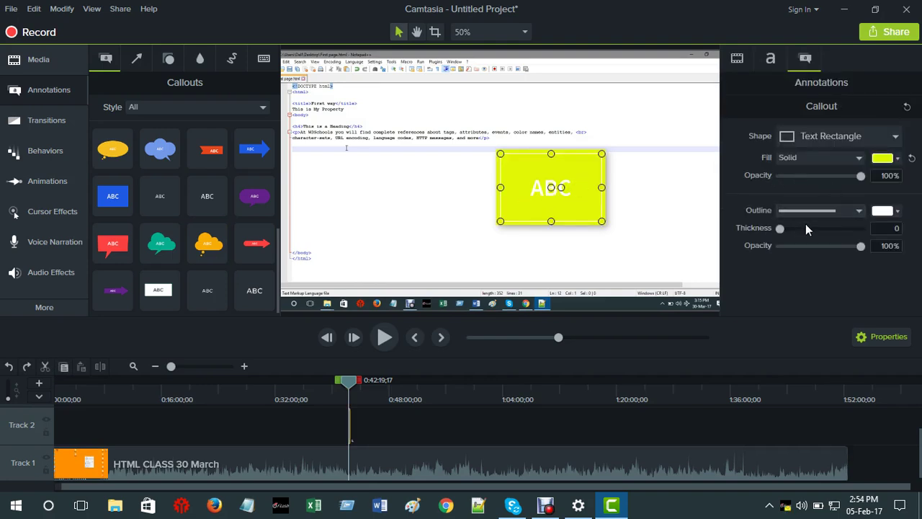
left_click(499, 261)
left_click(547, 196)
left_click_drag(534, 184, 493, 199)
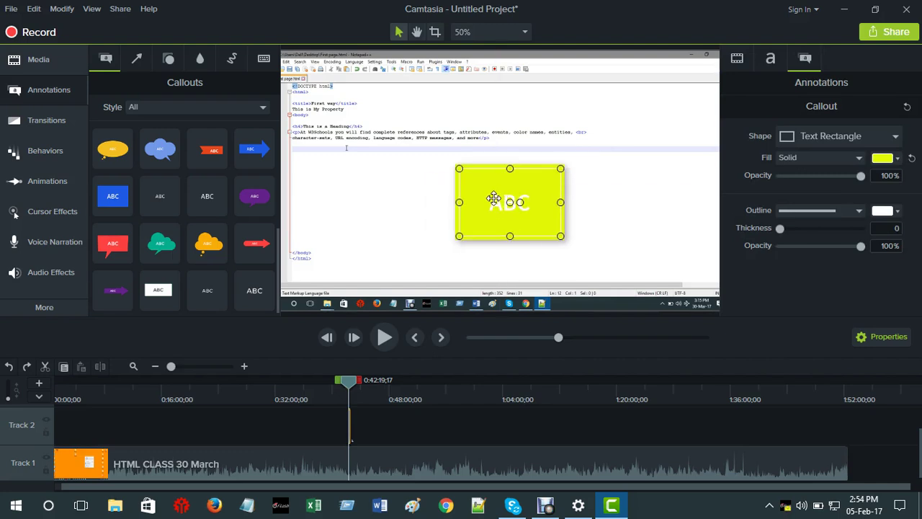
left_click(574, 229)
Add a blue rectangle callout overlapping the yellow one so a yellow strip stays exposed, and clear its ABC text
left_click_drag(113, 209, 537, 216)
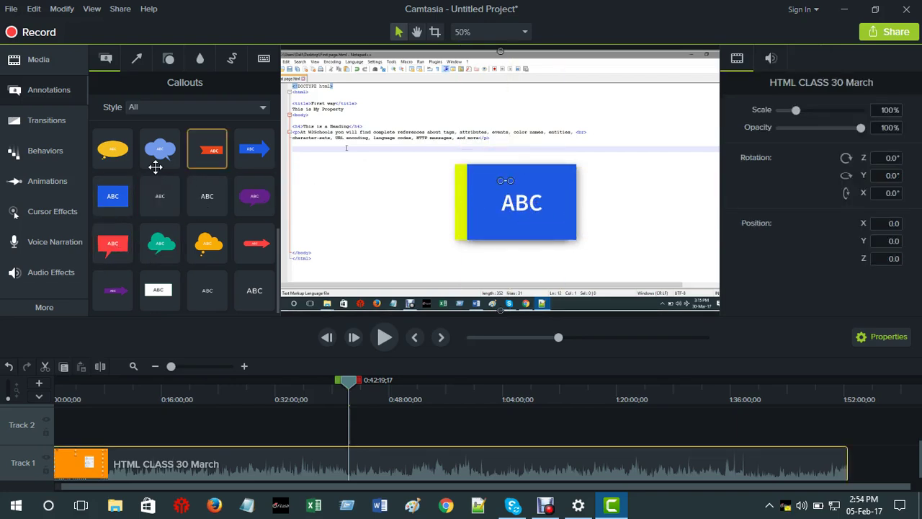
left_click(519, 203)
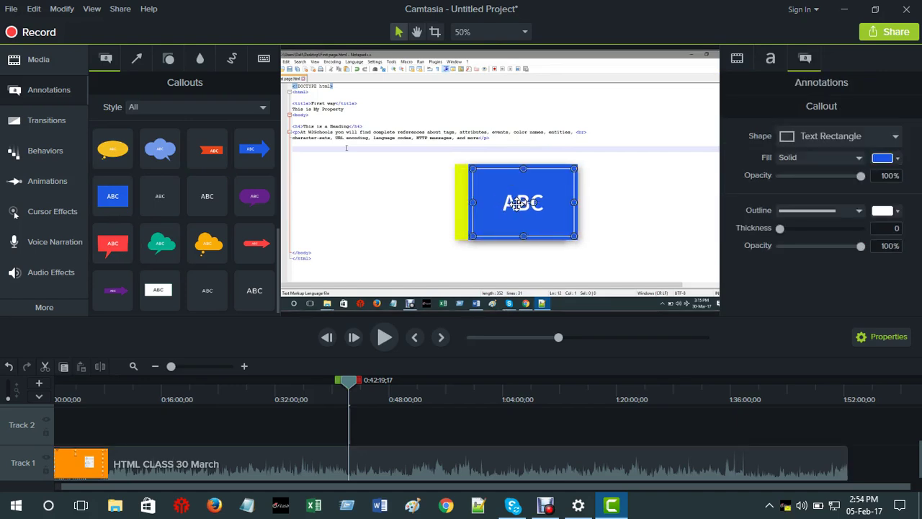
double_click(521, 203)
key("BackSpace")
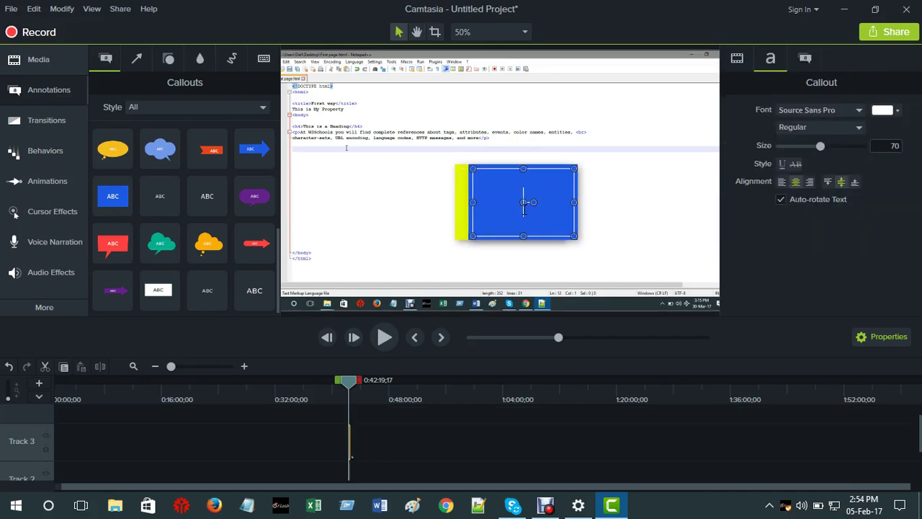
left_click(622, 216)
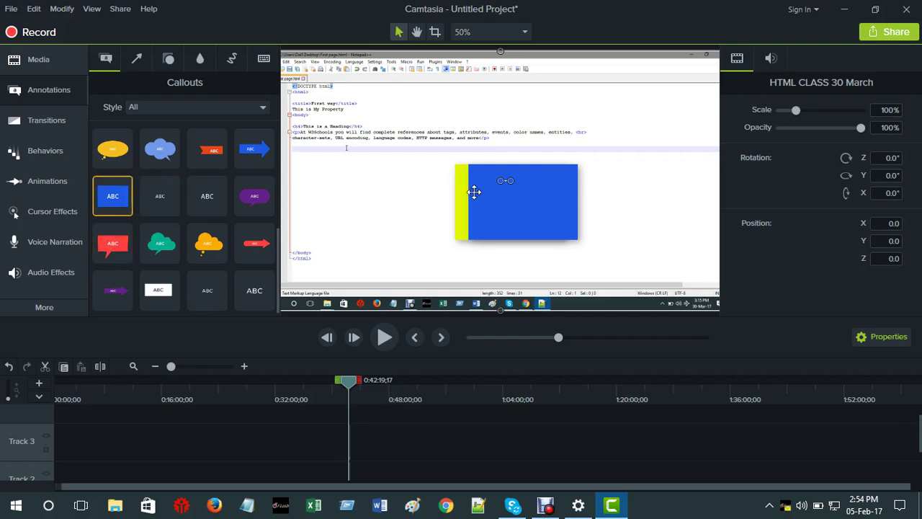
Add a third rectangle callout overlapping the right part of the blue one and fill it with pink
left_click_drag(115, 195, 576, 199)
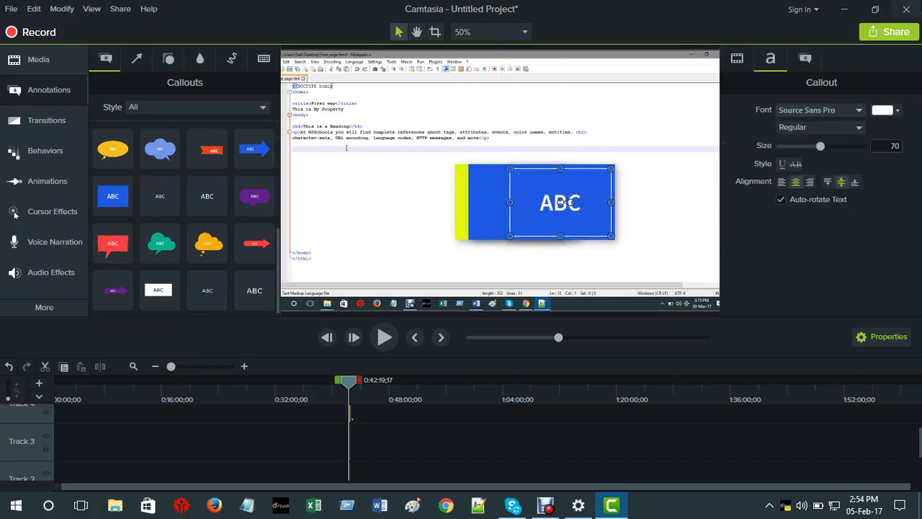
left_click(803, 59)
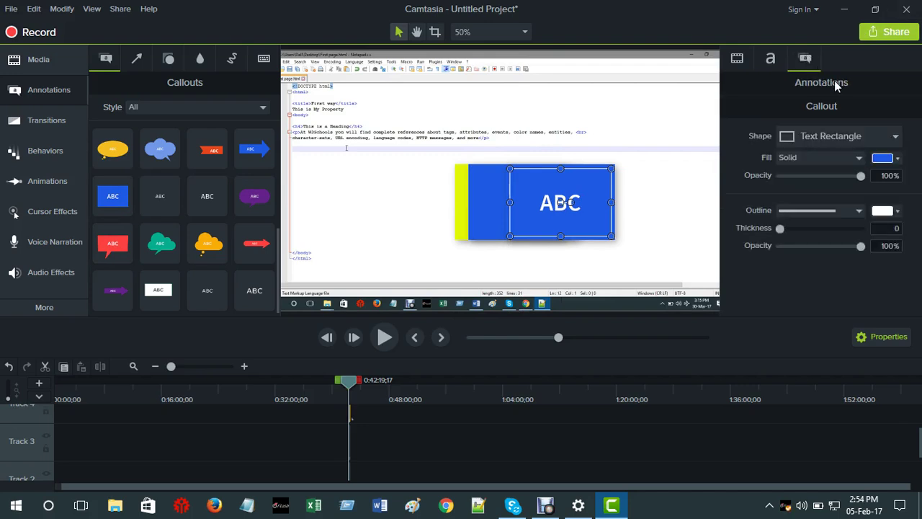
left_click(884, 158)
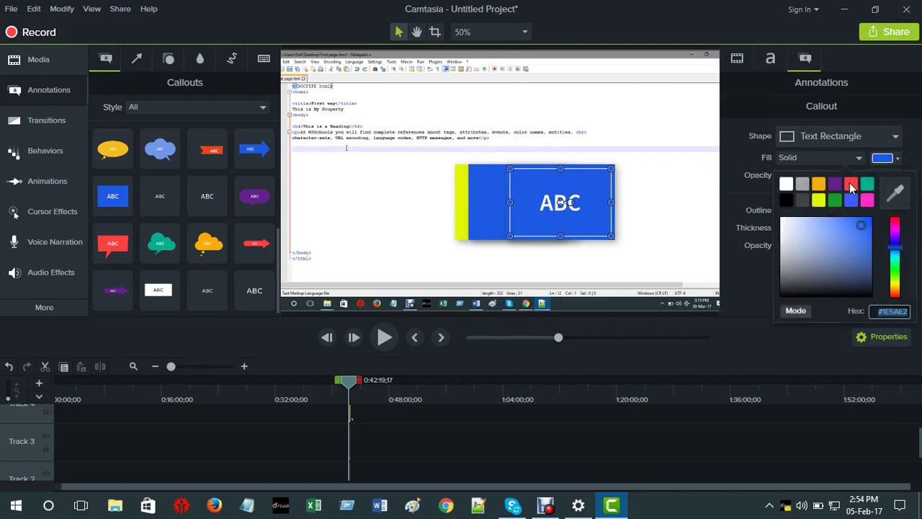
left_click(867, 201)
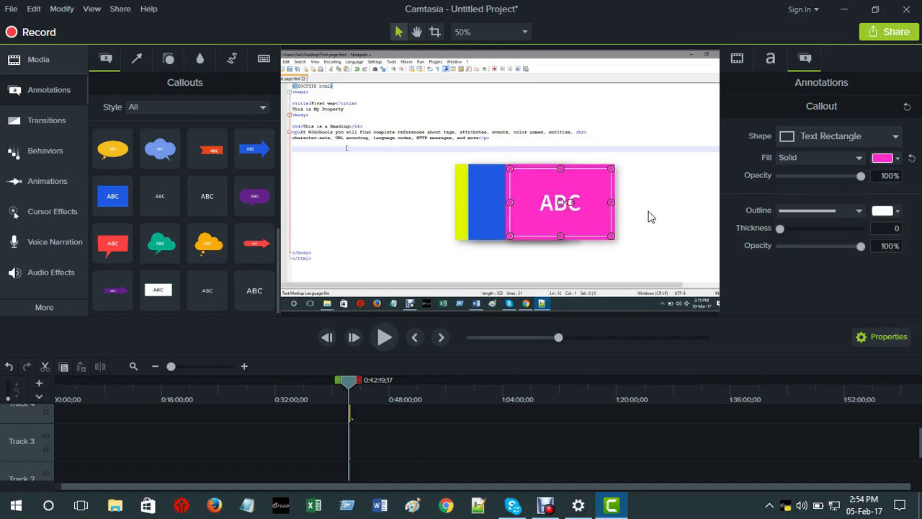
Clear the ABC text from the pink rectangle callout and deselect it
left_click(518, 224)
double_click(565, 201)
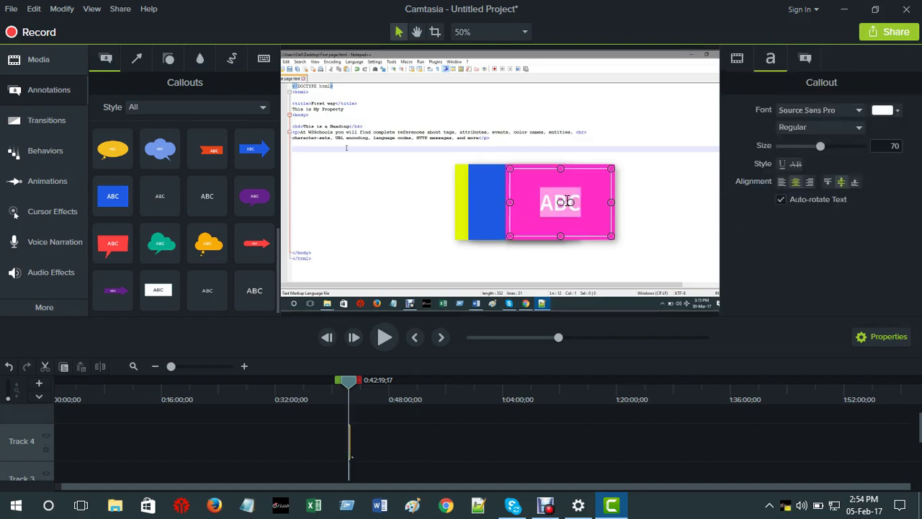
key("BackSpace")
left_click(641, 201)
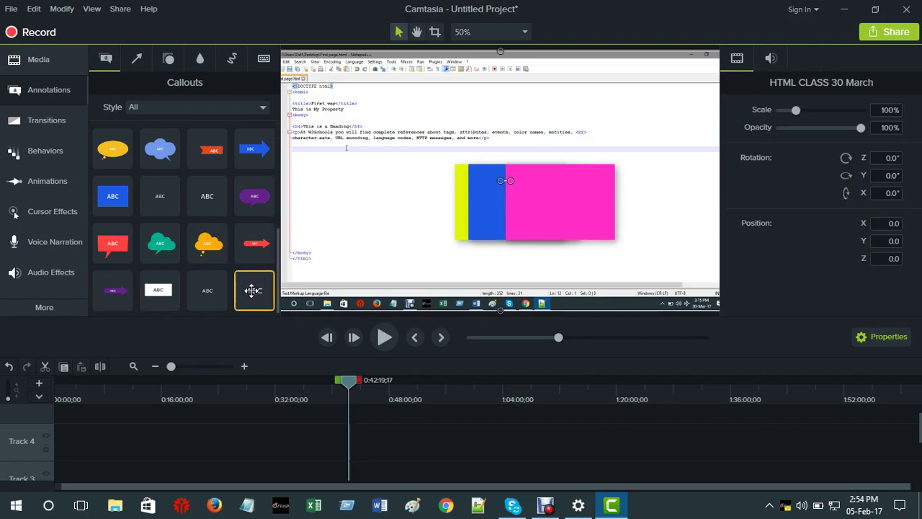
Add the large plain white ABC text callout and position it over the yellow, blue and pink rectangles
left_click_drag(252, 290, 418, 204)
right_click(419, 205)
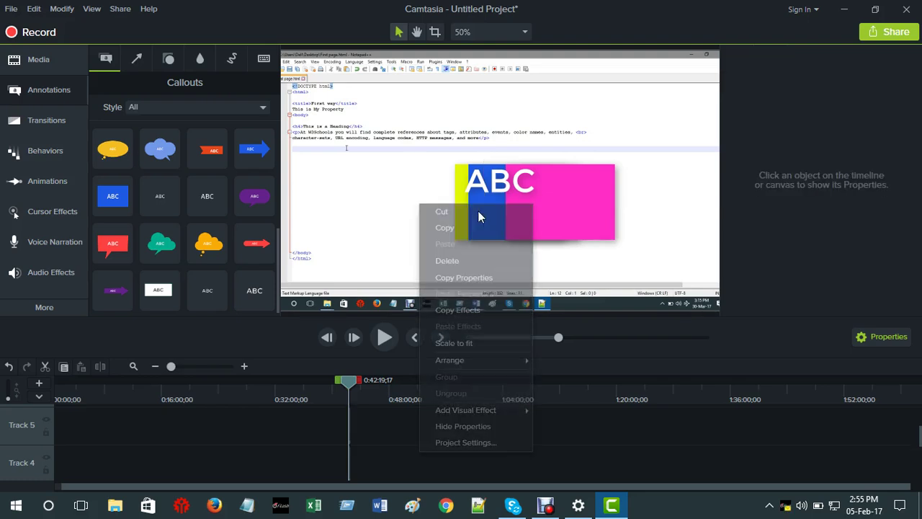
key("Escape")
left_click_drag(486, 180, 508, 194)
left_click_drag(455, 158, 469, 173)
Replace the callout's text with "fgdfgh" and change it back to "ABC"
double_click(531, 206)
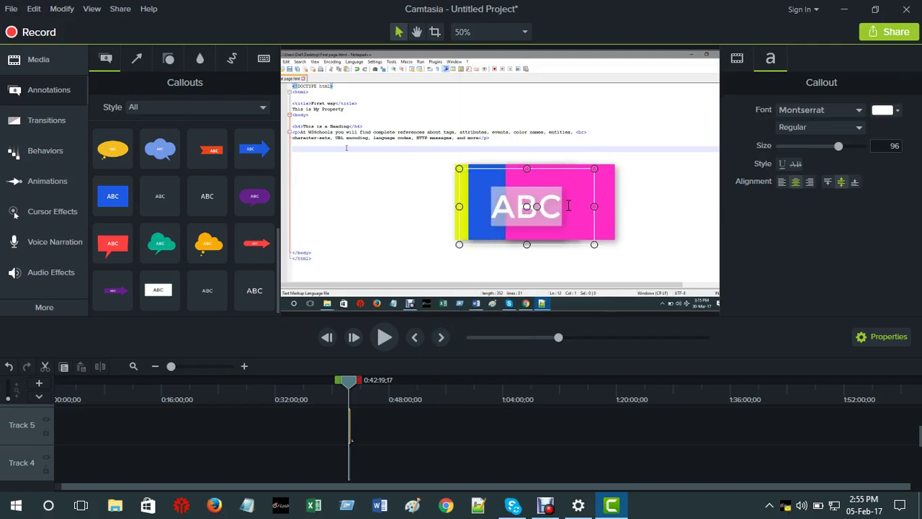
type("fgdfgh")
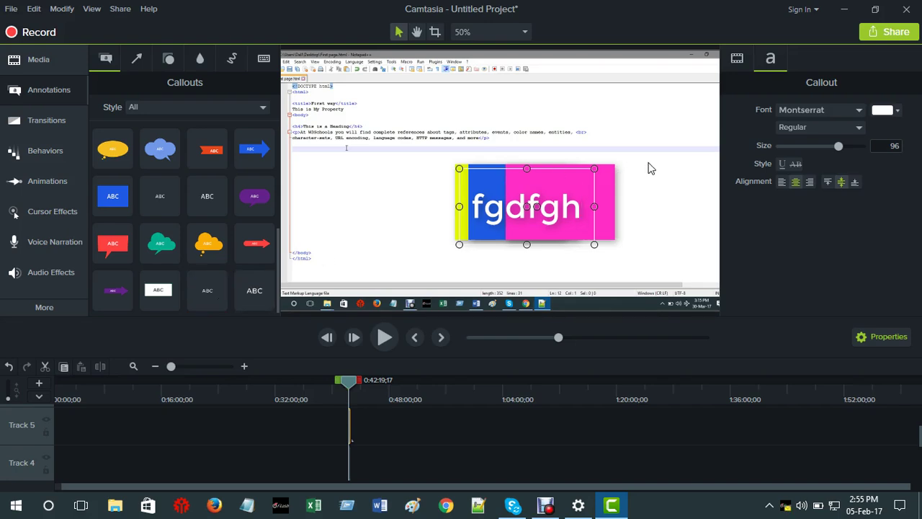
key("ctrl+a")
key("BackSpace")
type("ABC")
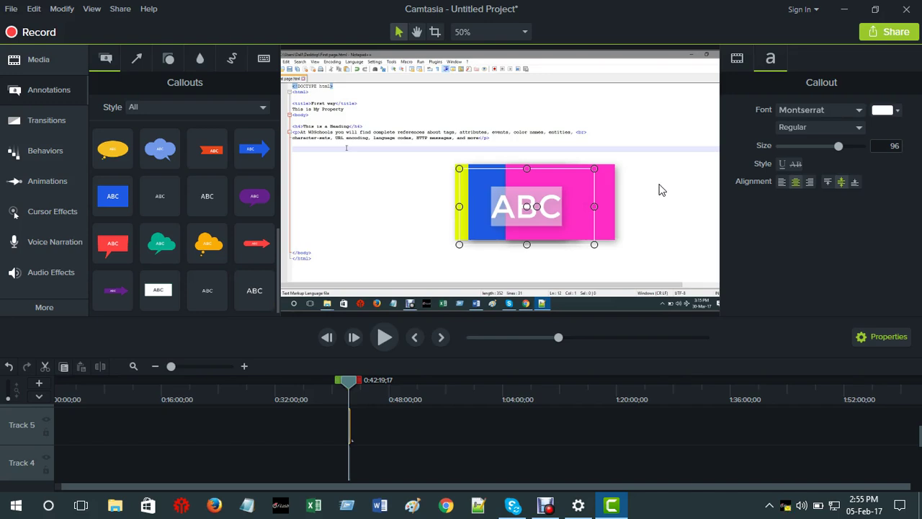
Deselect the ABC text callout, reselect it over the rectangles and delete it
left_click(664, 194)
double_click(535, 209)
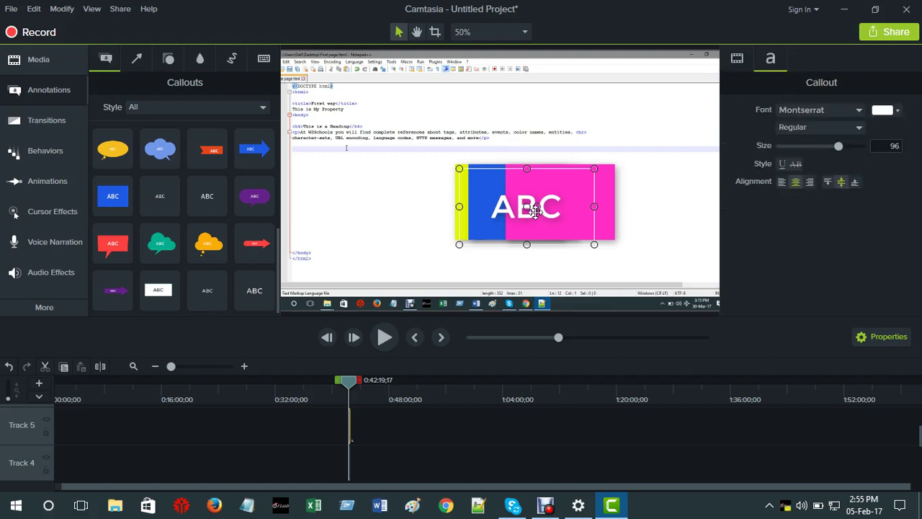
left_click(624, 213)
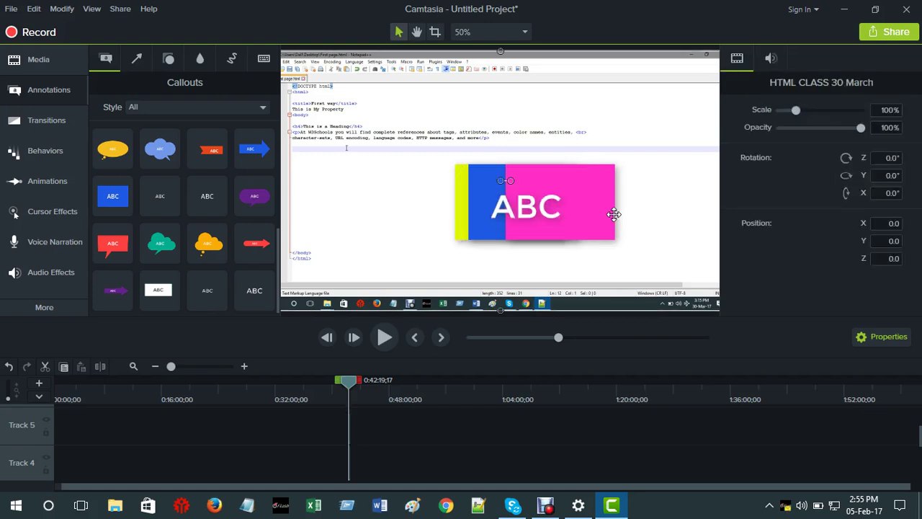
left_click(548, 209)
right_click(558, 210)
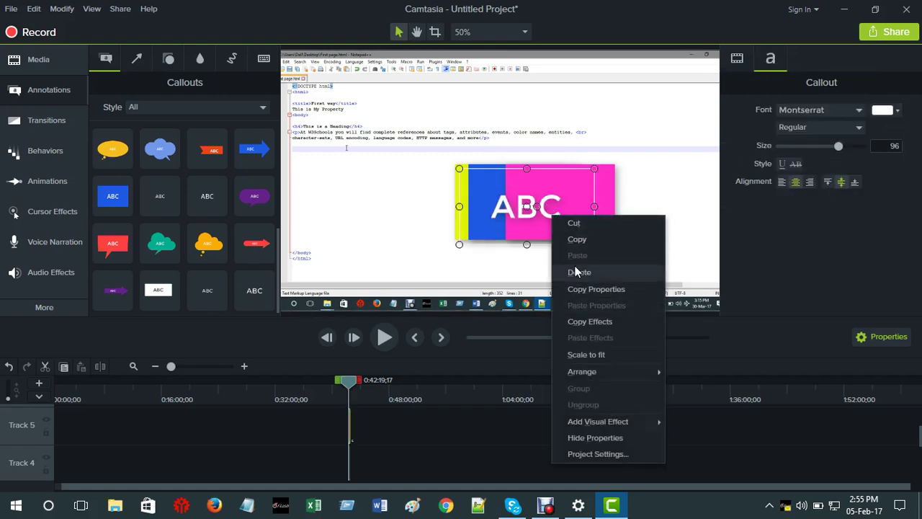
left_click(635, 271)
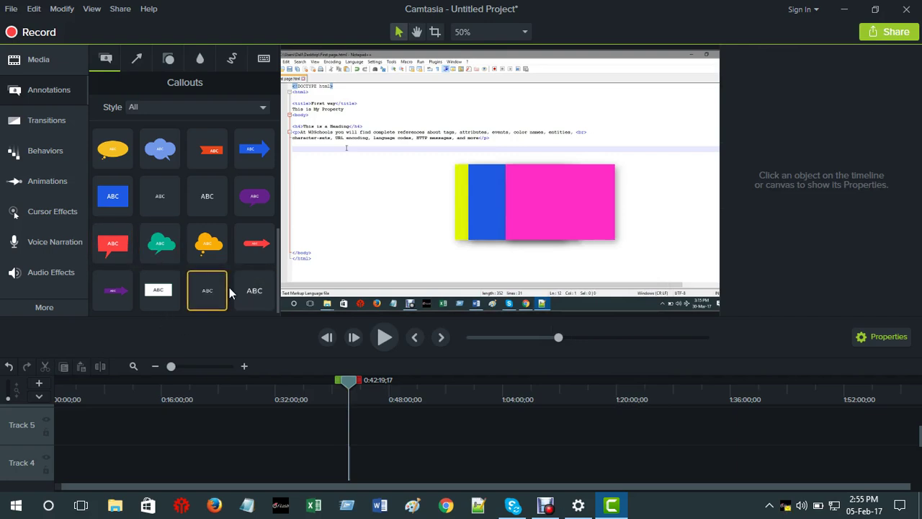
Add the large plain white text callout over the coloured rectangles and set its text to "dsdfhgfw"
left_click_drag(252, 288, 508, 208)
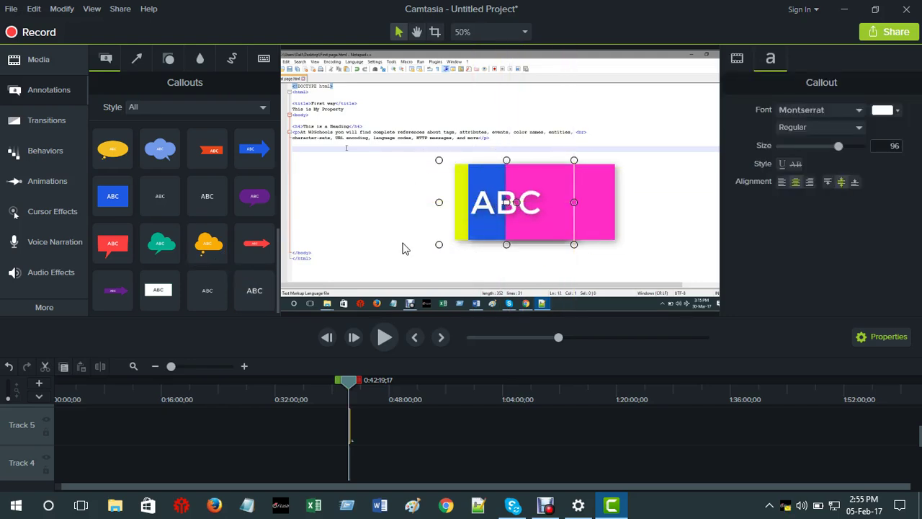
double_click(528, 209)
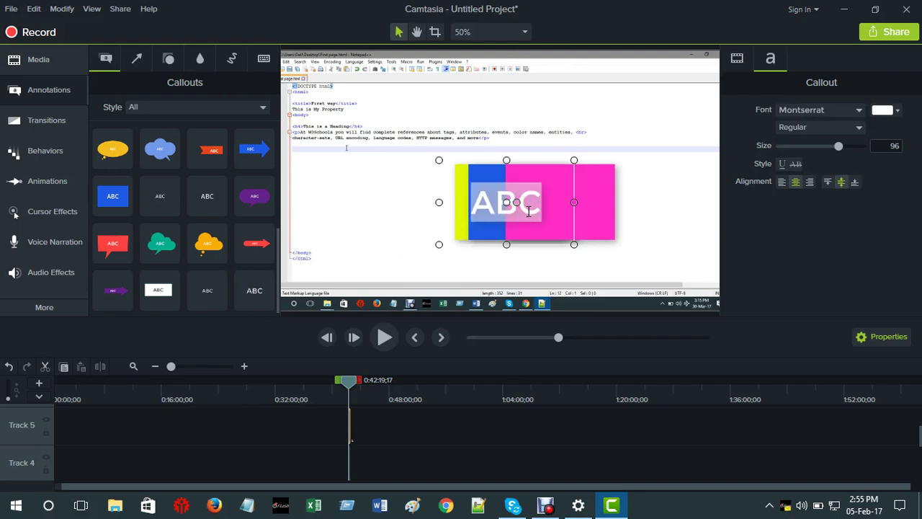
type("dsdfhgfw")
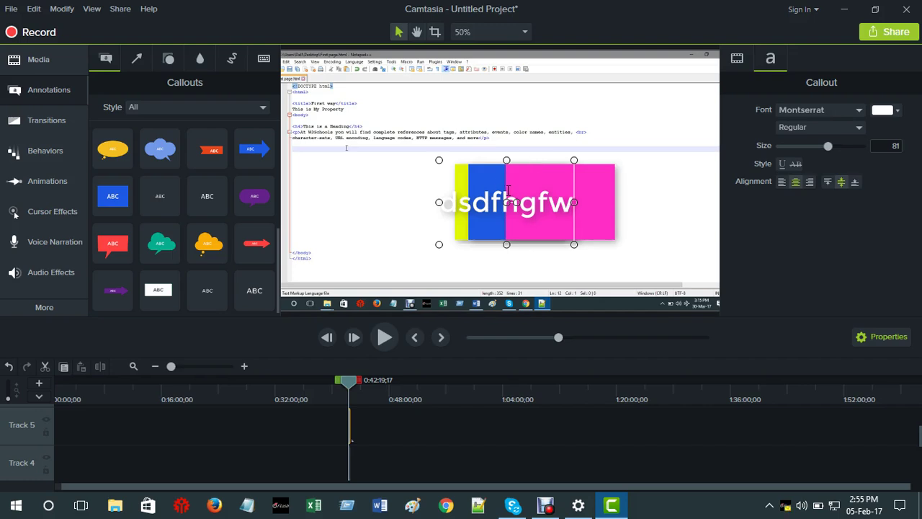
Shift the recording to X position 28.0 and move the "dsdfhgfw" text right and slightly down over the rectangles
left_click_drag(464, 232, 407, 221)
left_click(518, 205)
left_click_drag(518, 205, 531, 213)
left_click(438, 220)
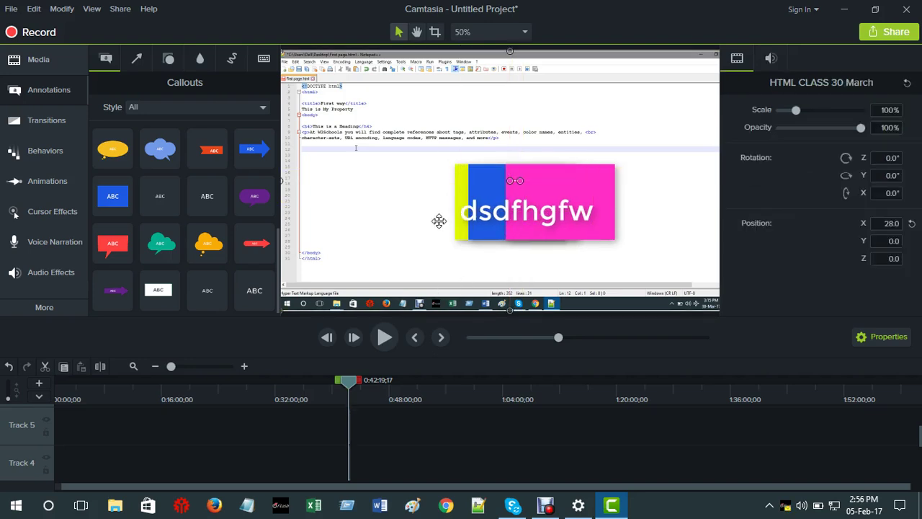
Trim the pink rectangle's right edge very slightly inward and deselect the callouts
left_click(520, 215)
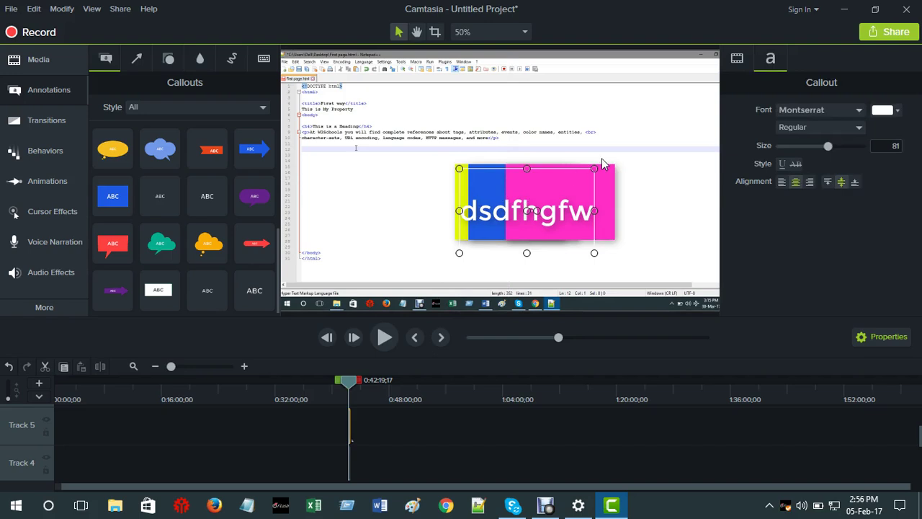
left_click(607, 199)
mouse_move(613, 166)
left_mouse_down()
mouse_move(589, 193)
mouse_move(613, 166)
left_mouse_up()
left_click(629, 196)
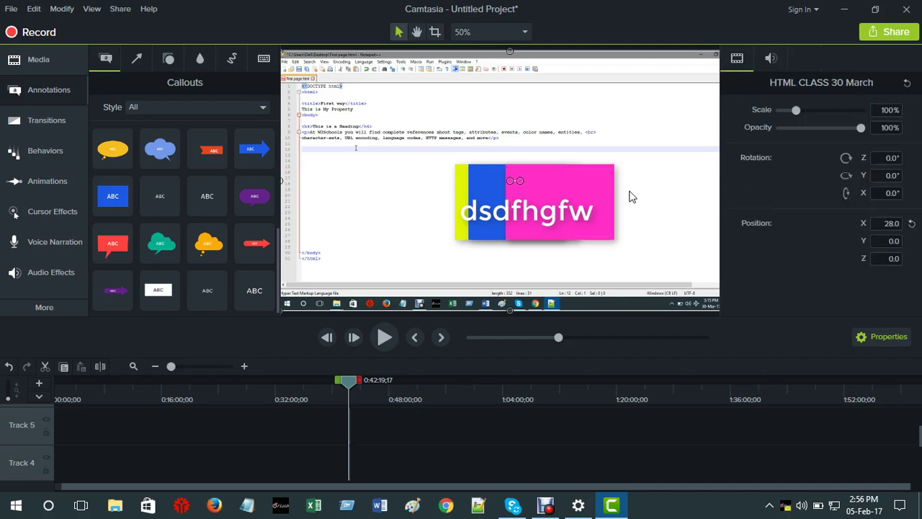
left_click(484, 196)
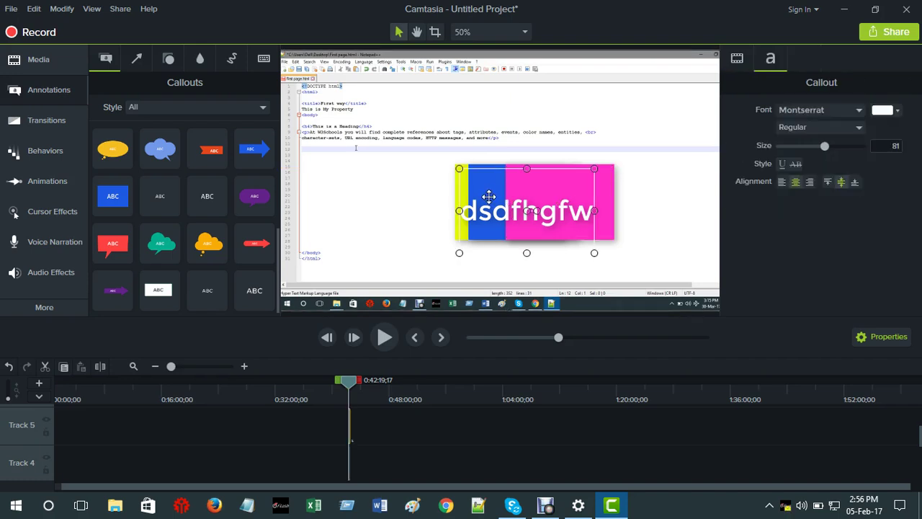
left_click(638, 182)
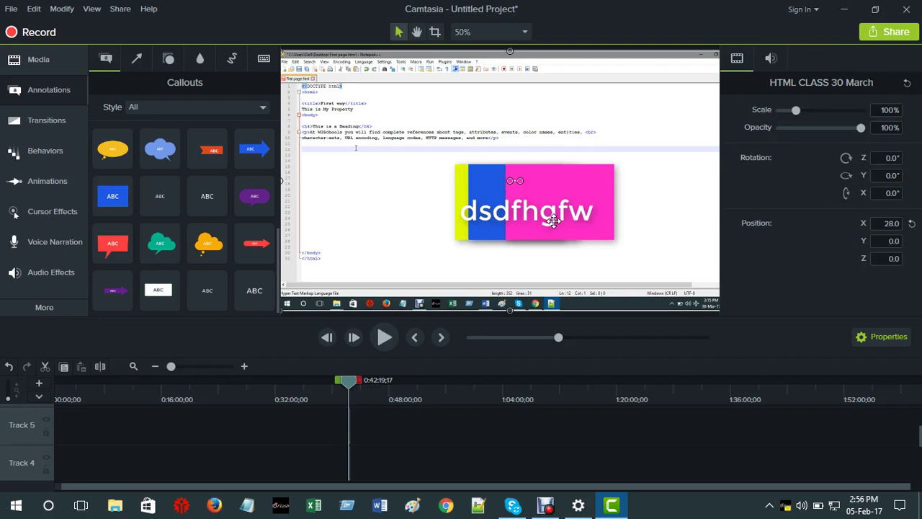
Move the "dsdfhgfw" text up to the vertical middle of the rectangles and deselect it
left_click_drag(553, 223, 541, 207)
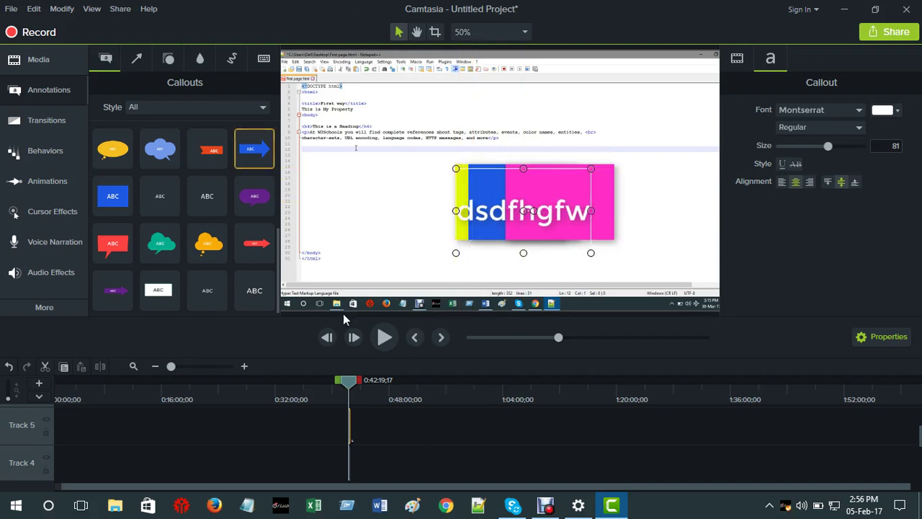
scroll(379, 419, "down", 5)
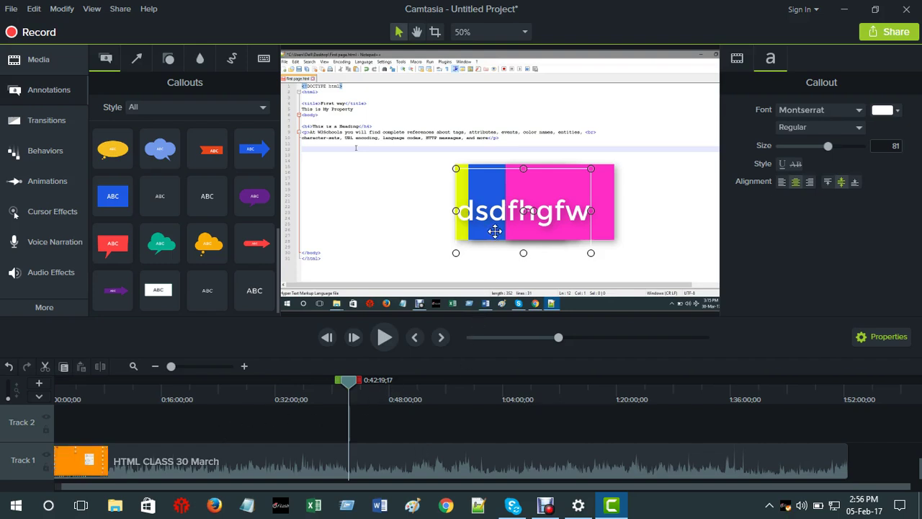
mouse_move(504, 191)
left_mouse_down()
mouse_move(514, 199)
mouse_move(511, 188)
left_mouse_up()
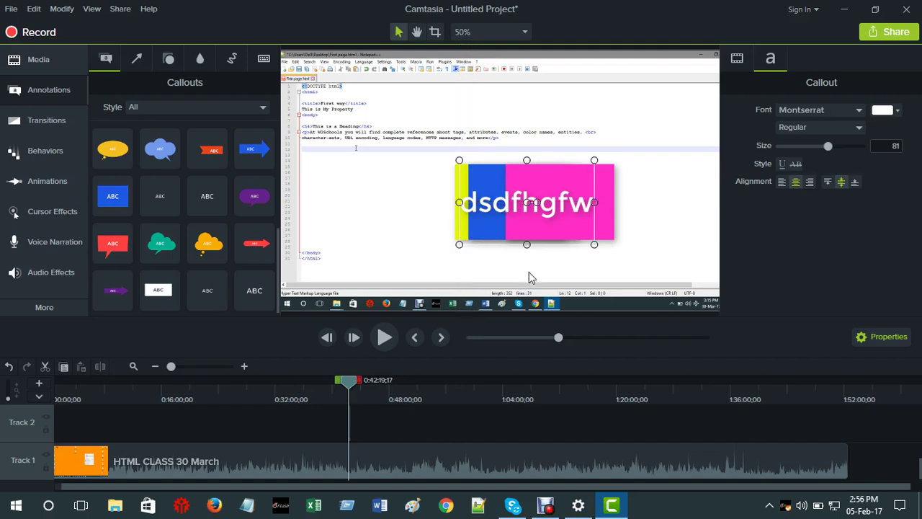
left_click(497, 267)
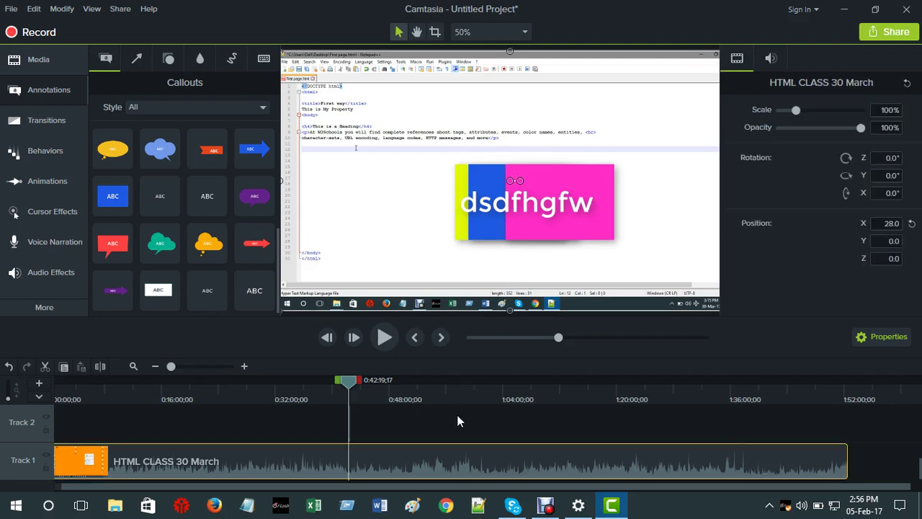
Move the playhead back to 0:39:51;15, ahead of the callout clips on the timeline
scroll(458, 421, "up", 2)
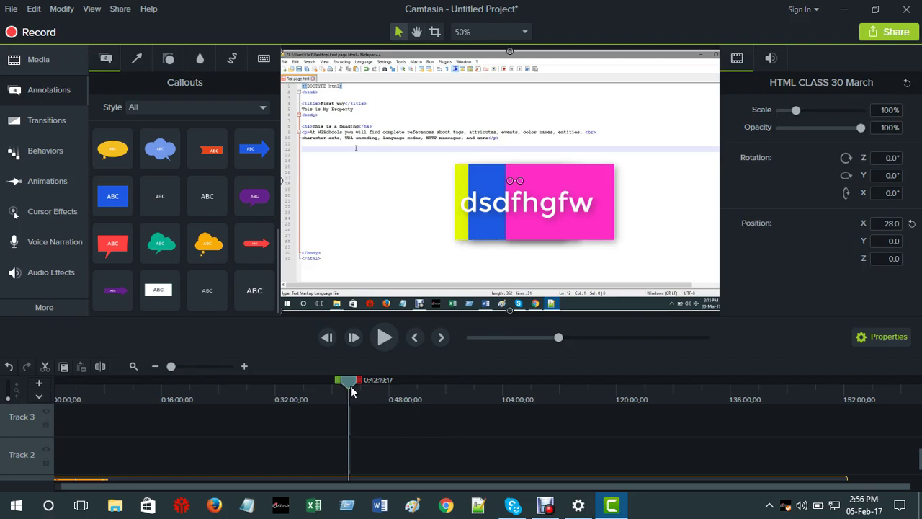
left_click_drag(350, 386, 331, 389)
scroll(377, 438, "up", 2)
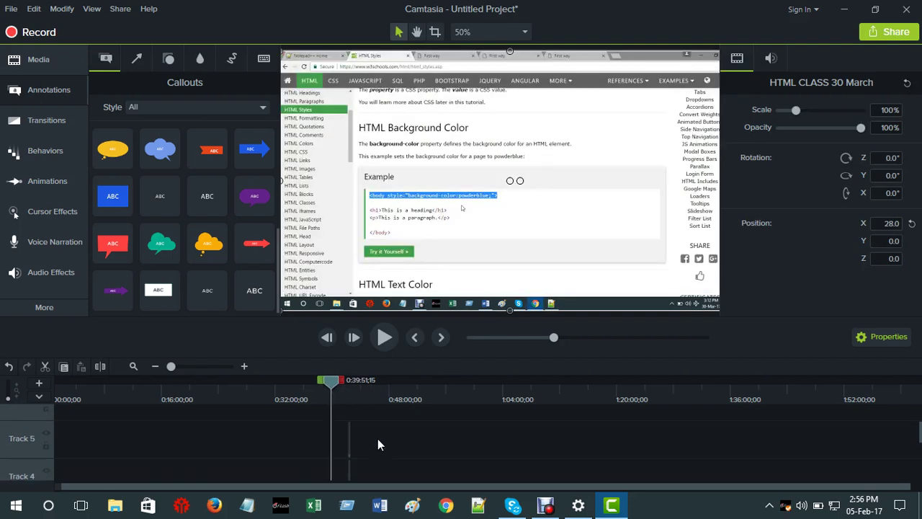
Examine the callout clips stacked on the separate tracks above the HTML CLASS 30 March recording
scroll(364, 430, "down", 1)
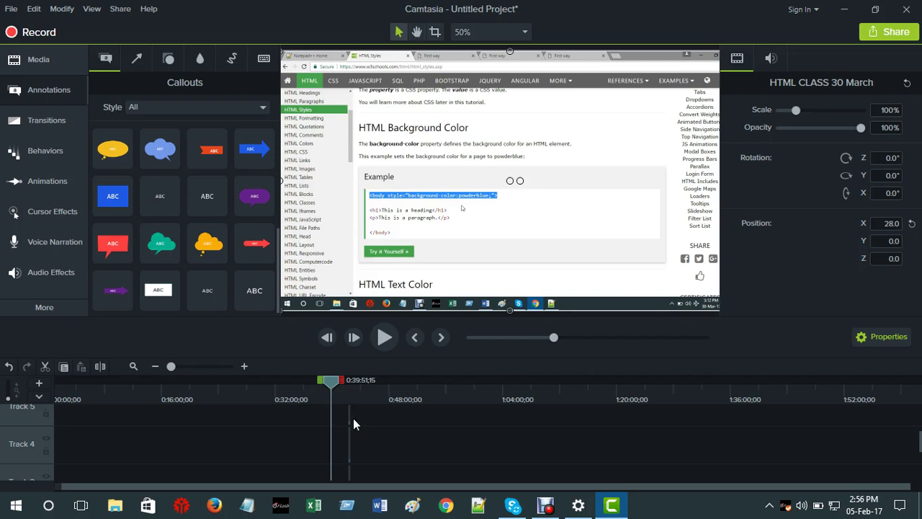
mouse_move(353, 418)
left_mouse_down()
mouse_move(363, 442)
mouse_move(366, 419)
left_mouse_up()
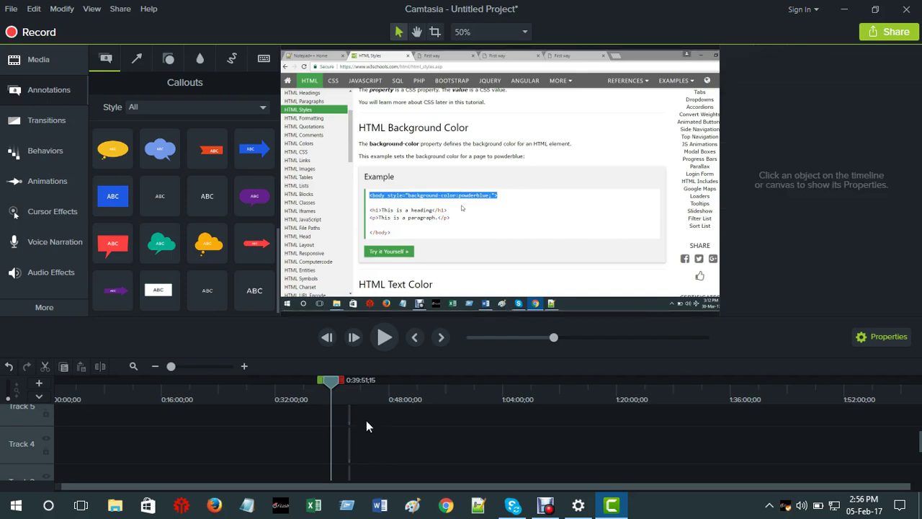
scroll(100, 446, "down", 1)
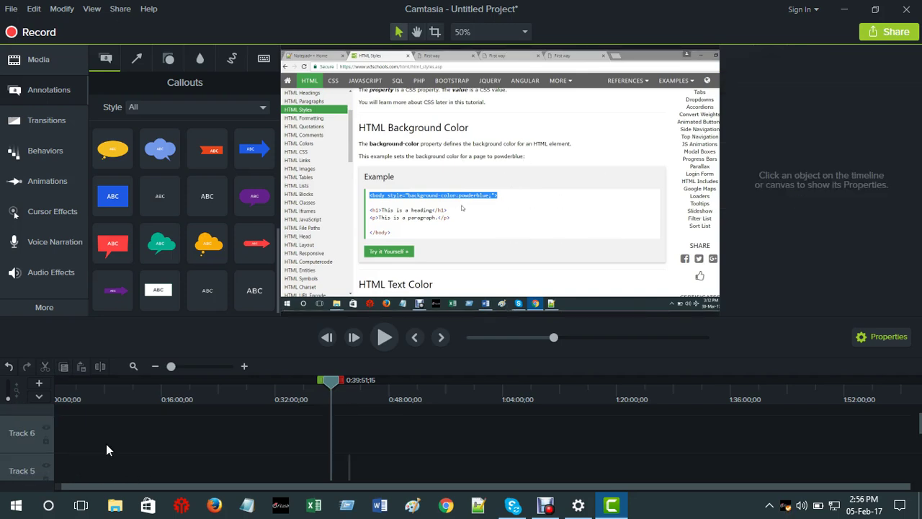
scroll(106, 444, "up", 2)
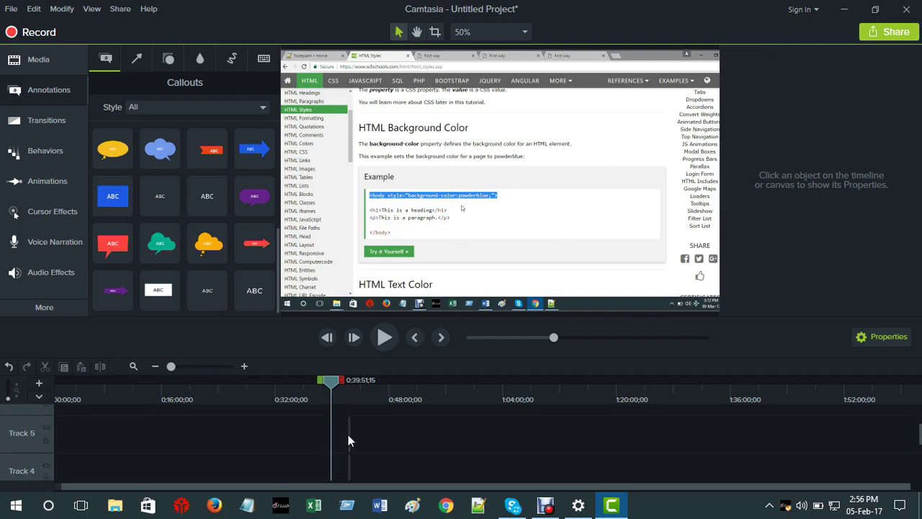
left_click(349, 439)
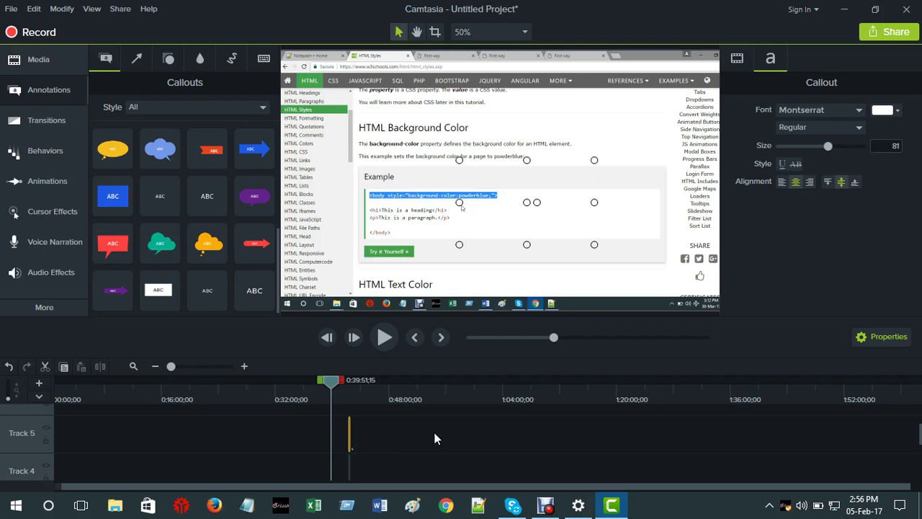
scroll(429, 437, "down", 1)
left_click(410, 455)
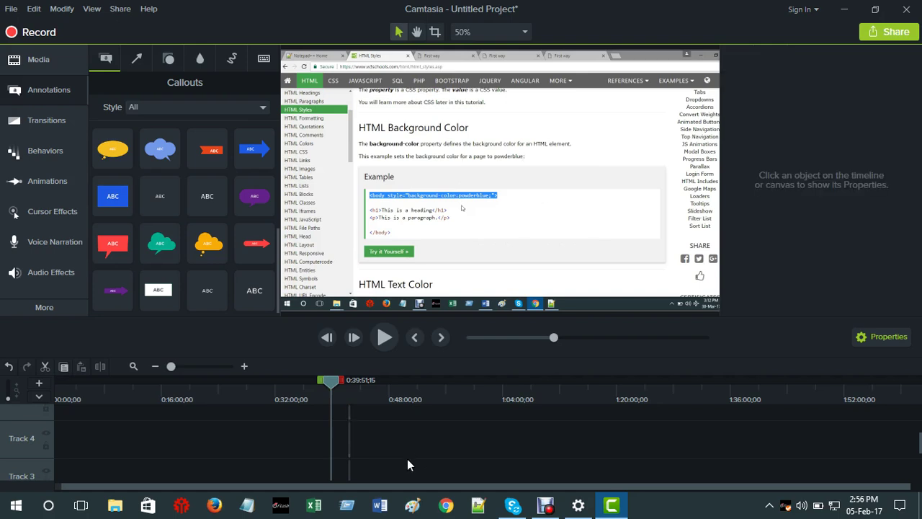
scroll(418, 445, "down", 1)
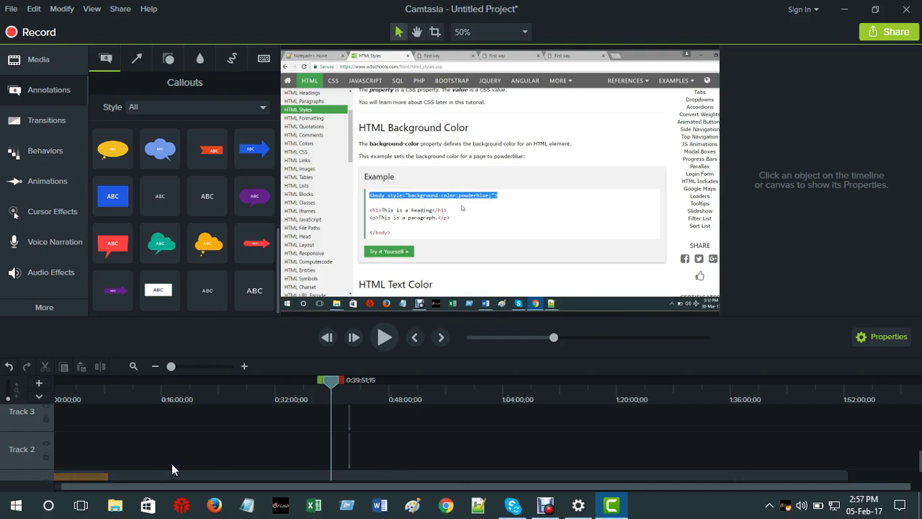
scroll(227, 439, "down", 1)
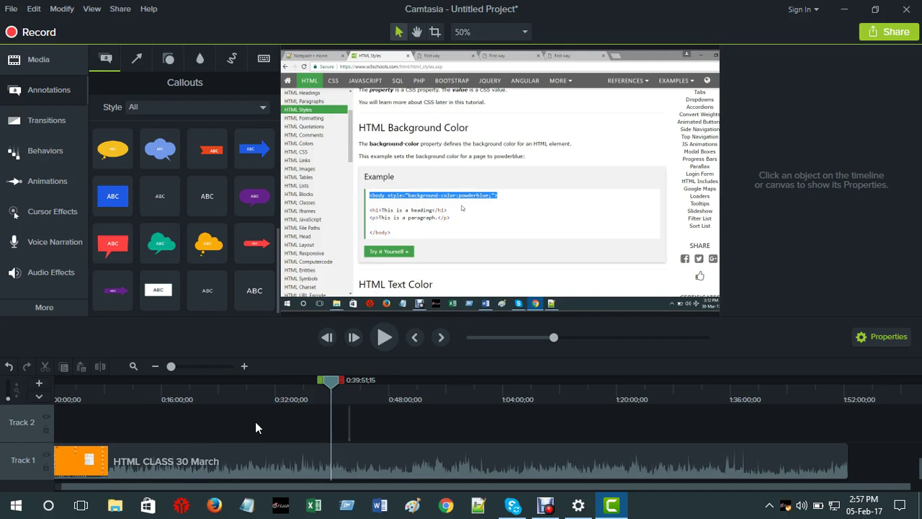
scroll(254, 422, "up", 5)
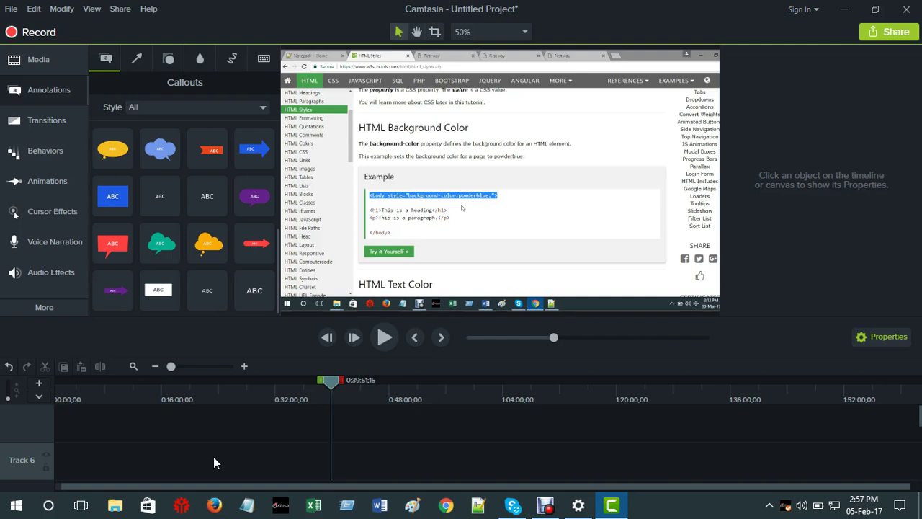
Add two empty tracks above Track 6 and remove Track 7 from the timeline
left_click(38, 384)
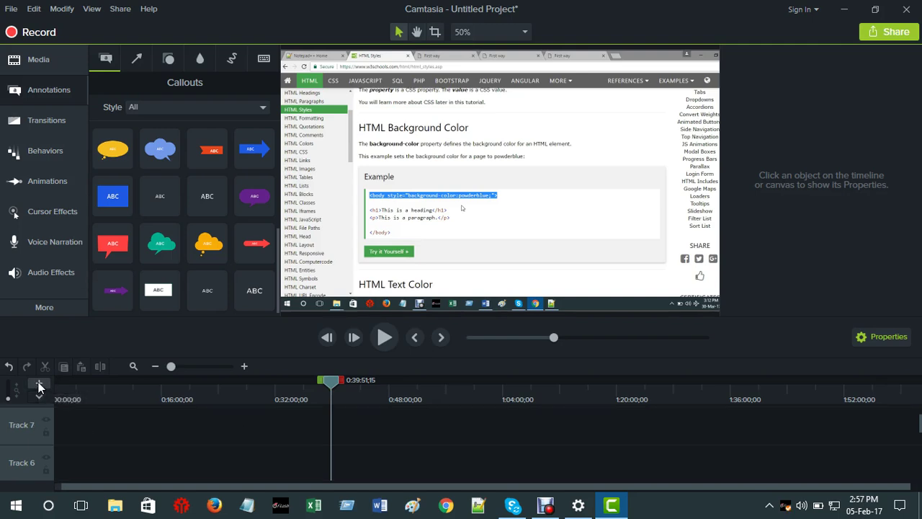
left_click(39, 384)
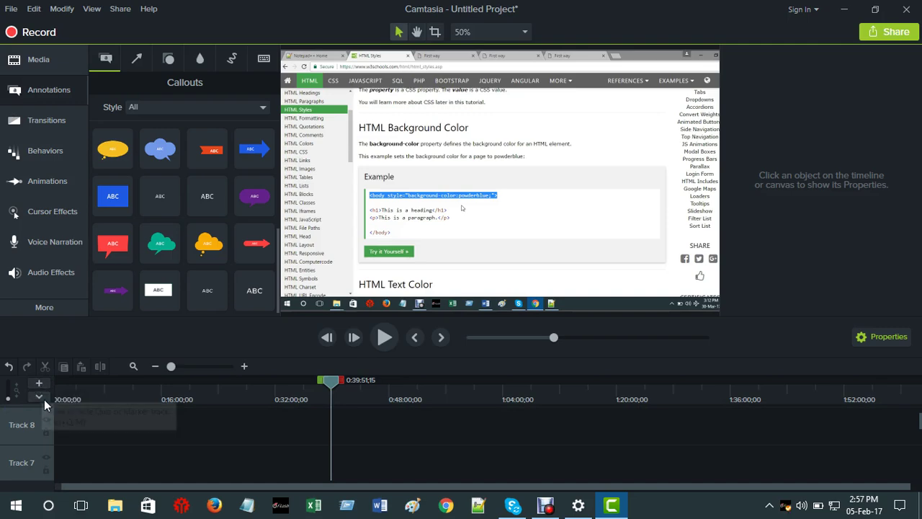
scroll(35, 425, "down", 1)
right_click(30, 421)
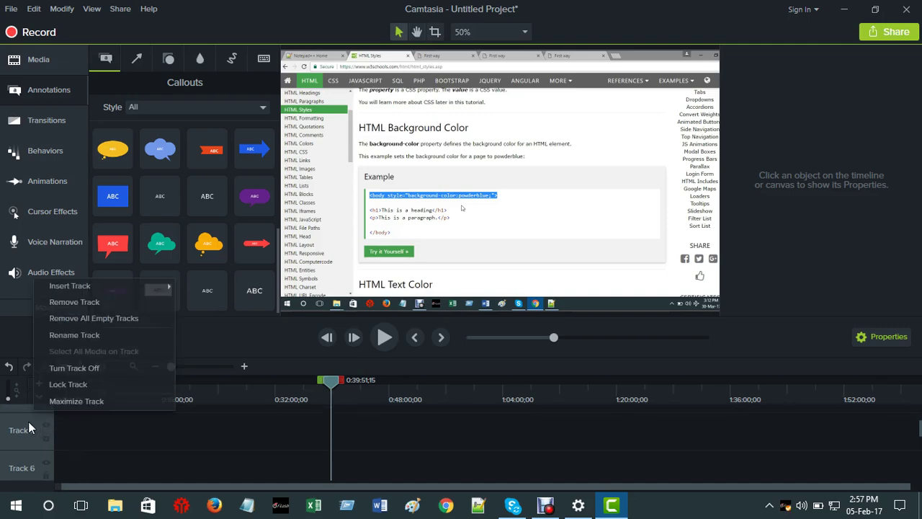
left_click(62, 312)
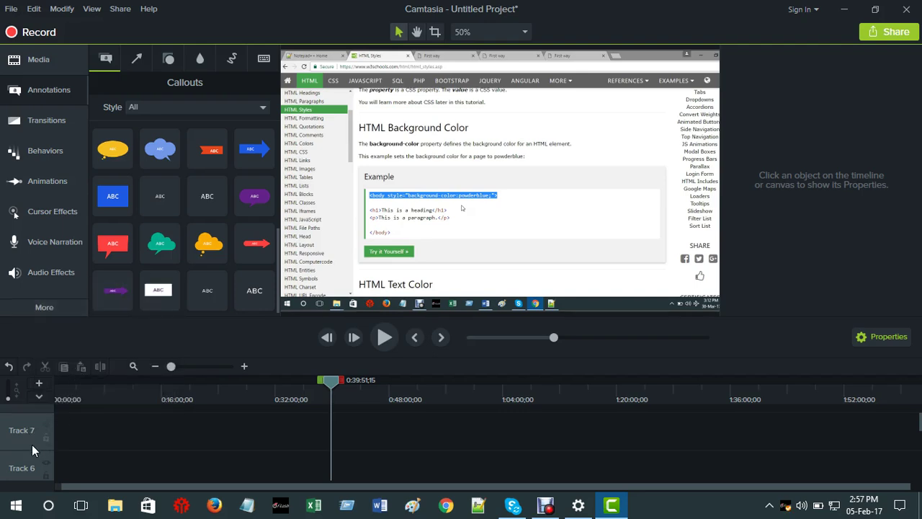
Remove the empty Track 7 at the top of the timeline, keeping the tracks from Track 6 down
scroll(57, 432, "down", 1)
scroll(56, 432, "up", 1)
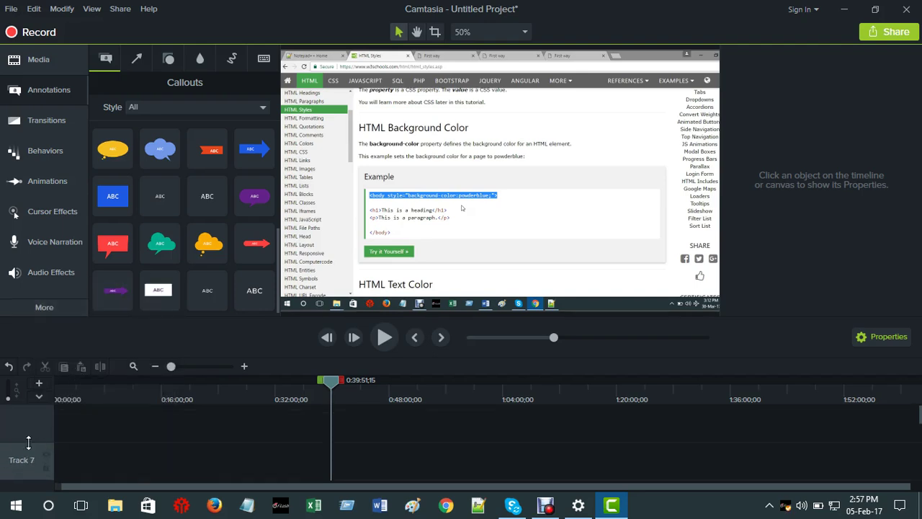
right_click(27, 448)
left_click(76, 342)
scroll(89, 455, "down", 4)
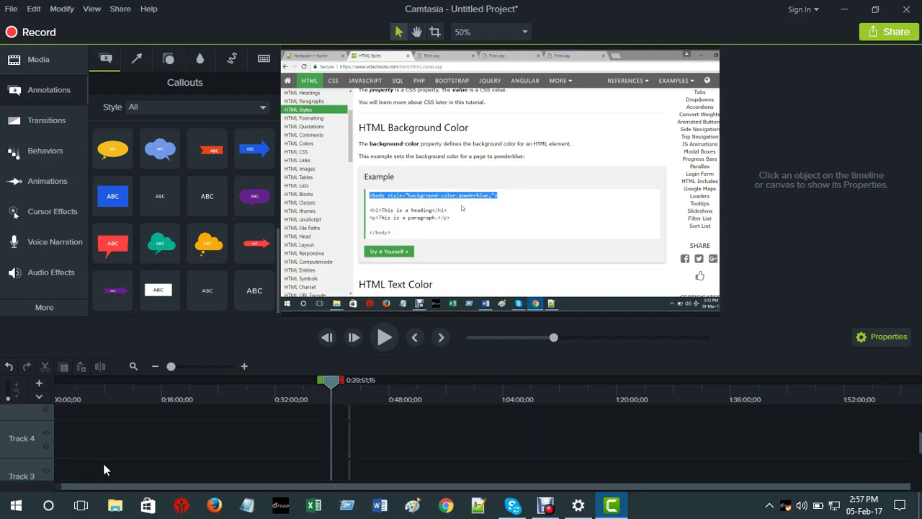
scroll(122, 461, "down", 1)
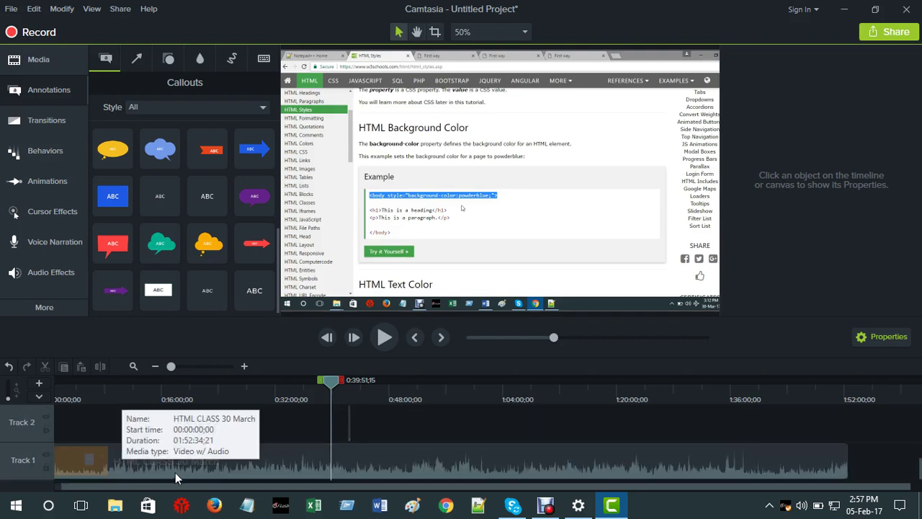
scroll(87, 428, "up", 5)
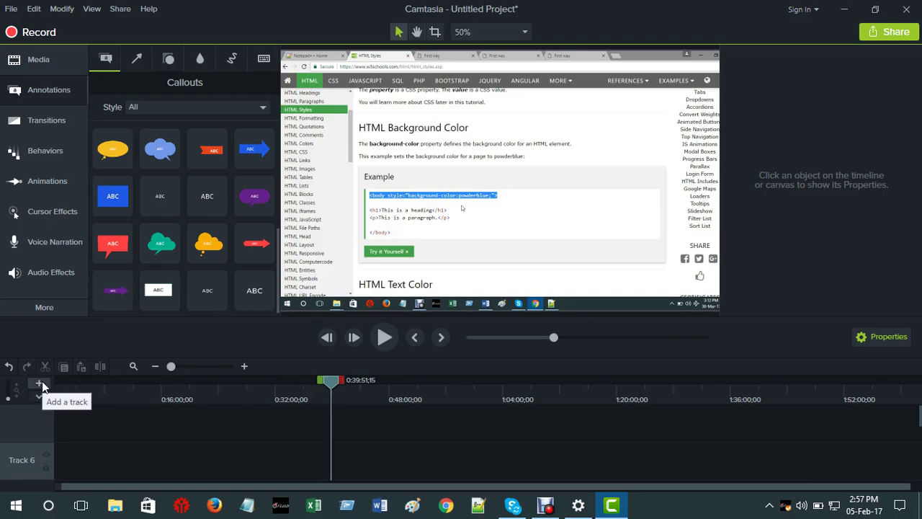
Move the playhead to 0:42:19;15, at the start of the yellow callout clip on Track 2
scroll(373, 430, "down", 2)
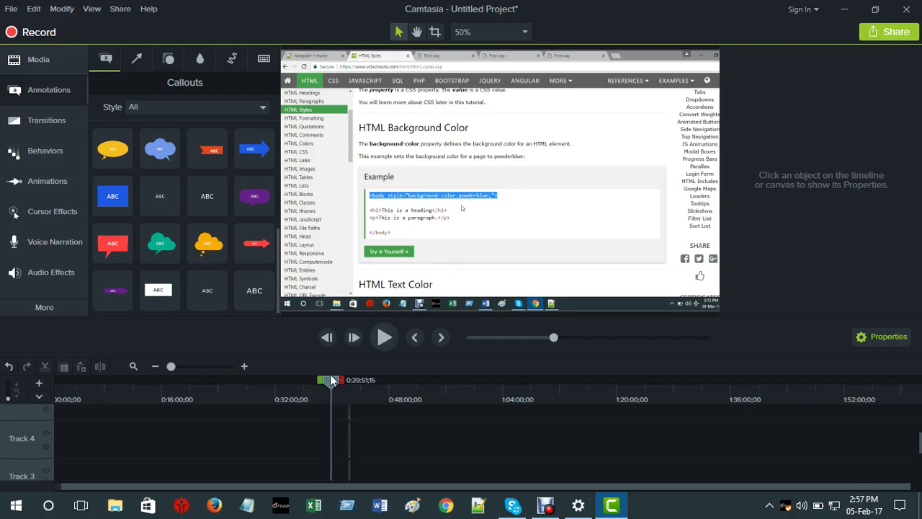
left_click_drag(330, 389, 314, 400)
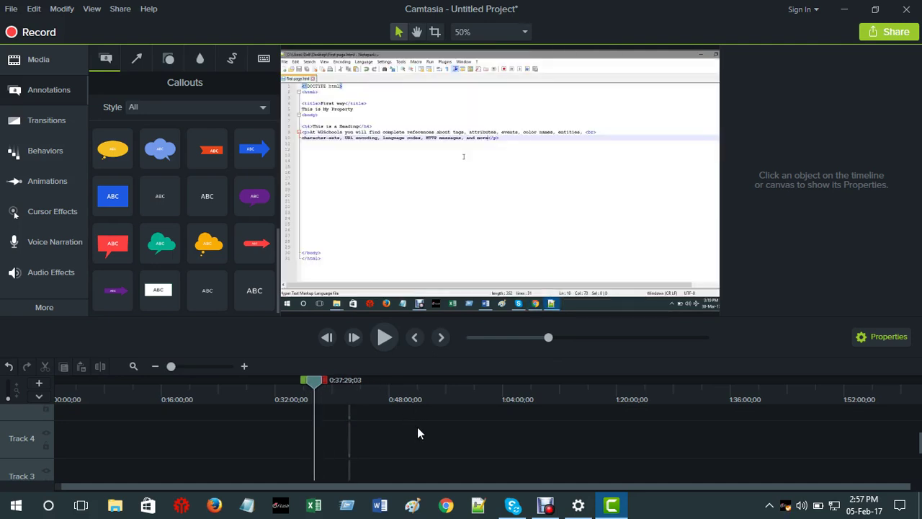
scroll(416, 430, "down", 2)
scroll(373, 430, "up", 1)
scroll(367, 429, "down", 1)
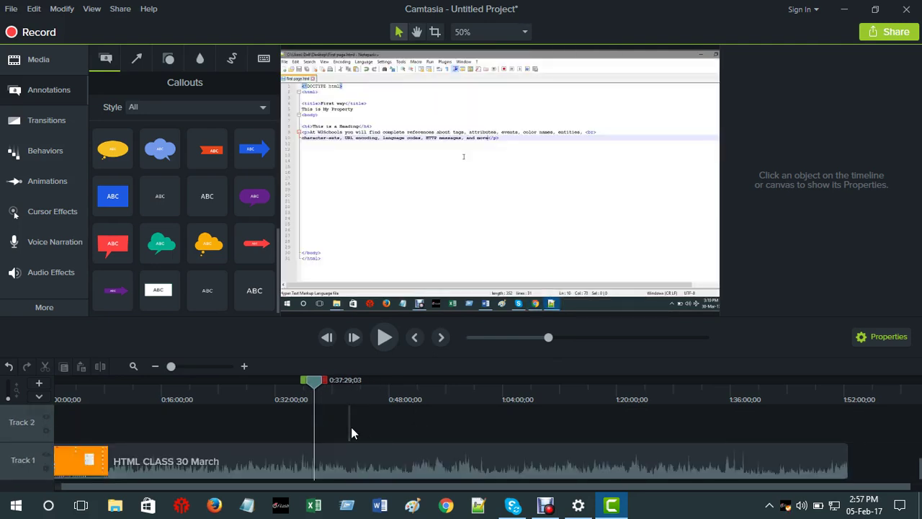
left_click(350, 426)
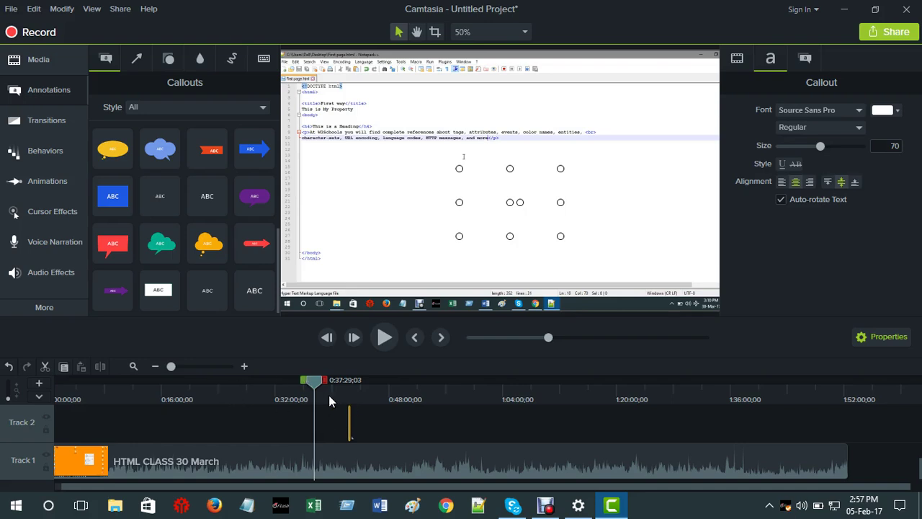
left_click_drag(327, 392, 346, 412)
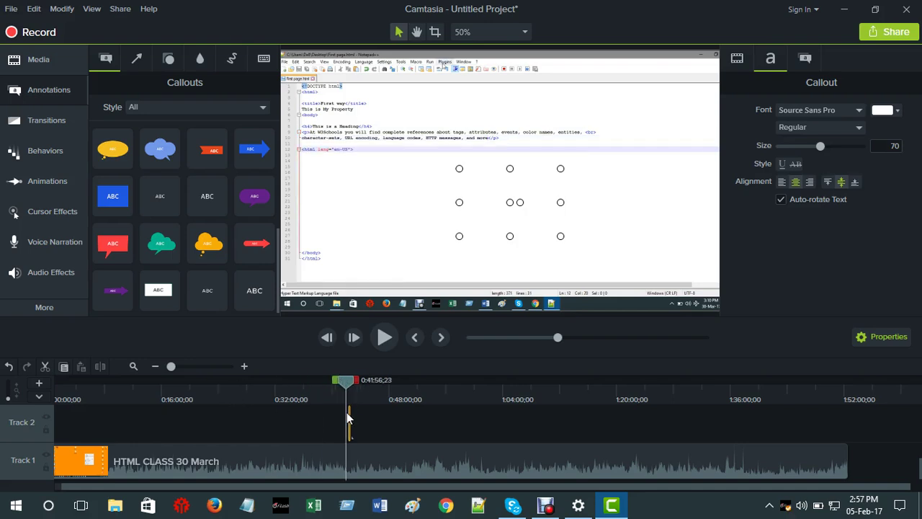
left_click(200, 367)
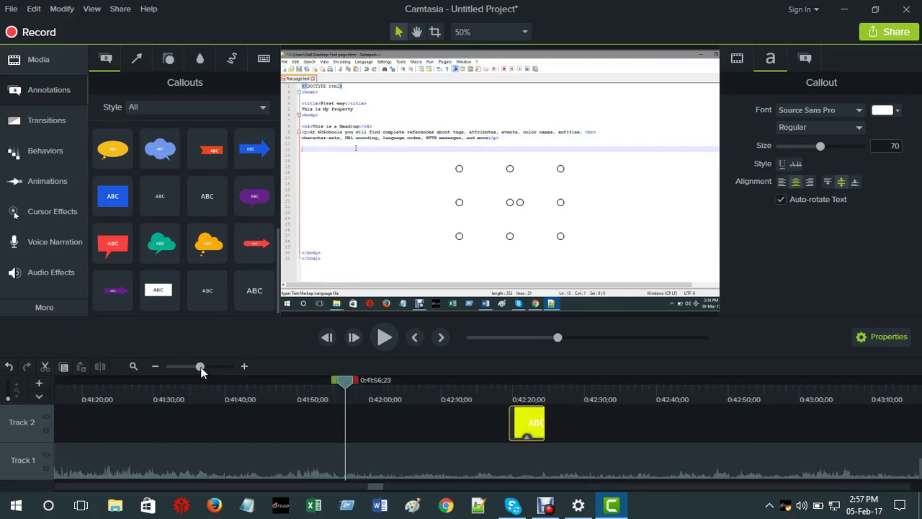
left_click(349, 389)
left_click_drag(349, 389, 506, 392)
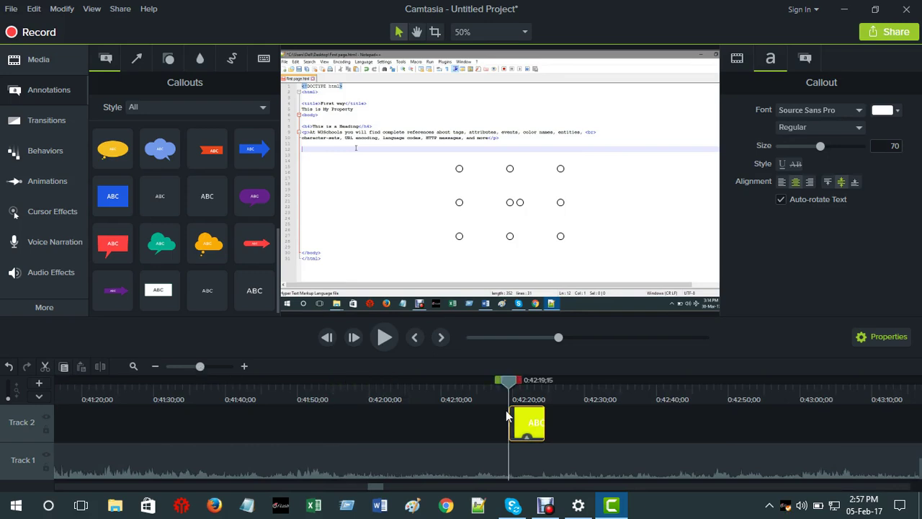
Extend the yellow, blue and pink callout clips on Tracks 2, 3 and 4 to about 59 seconds each
left_click_drag(546, 432, 915, 442)
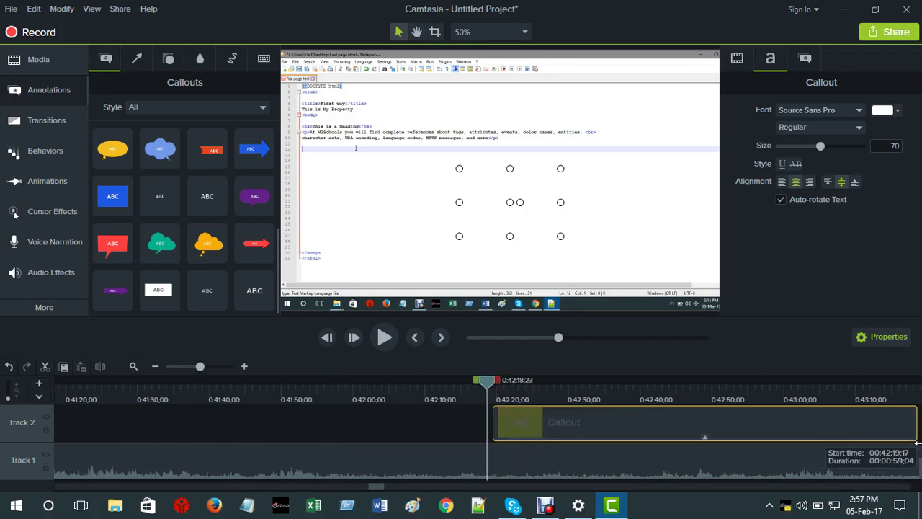
scroll(659, 441, "up", 3)
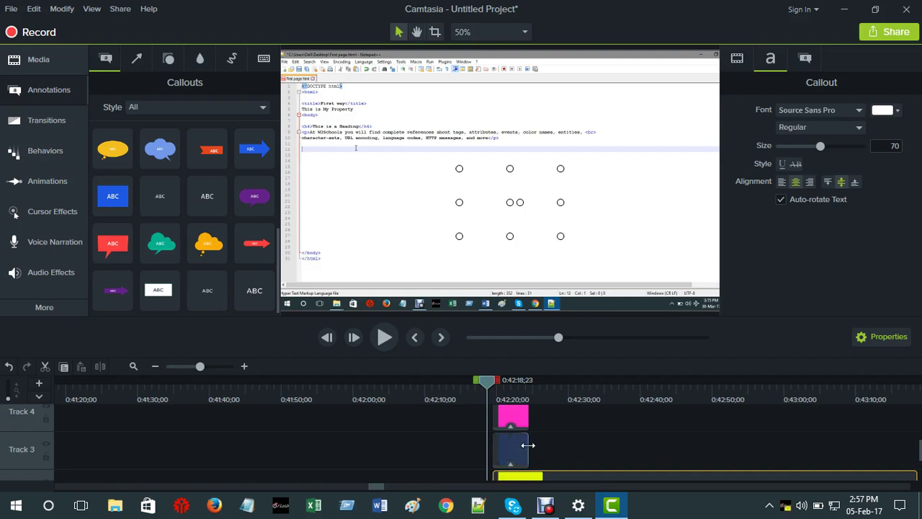
left_click_drag(528, 445, 895, 448)
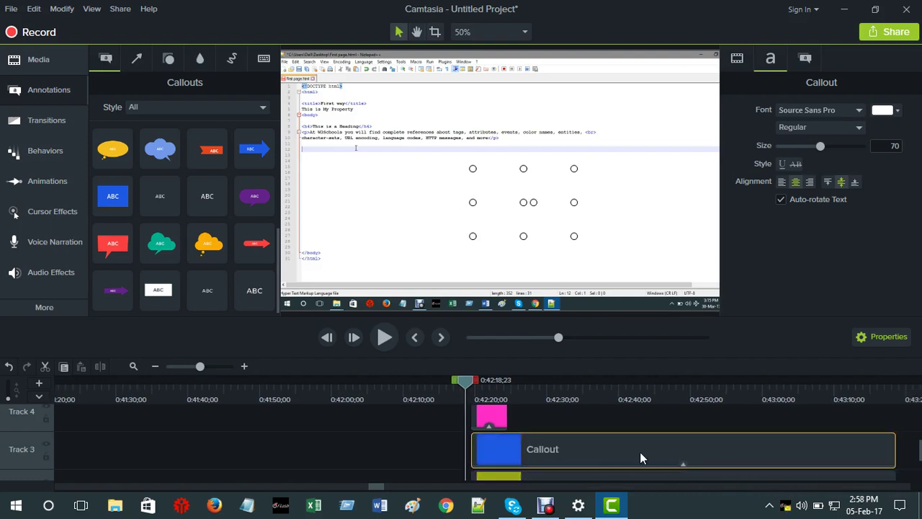
left_click(504, 417)
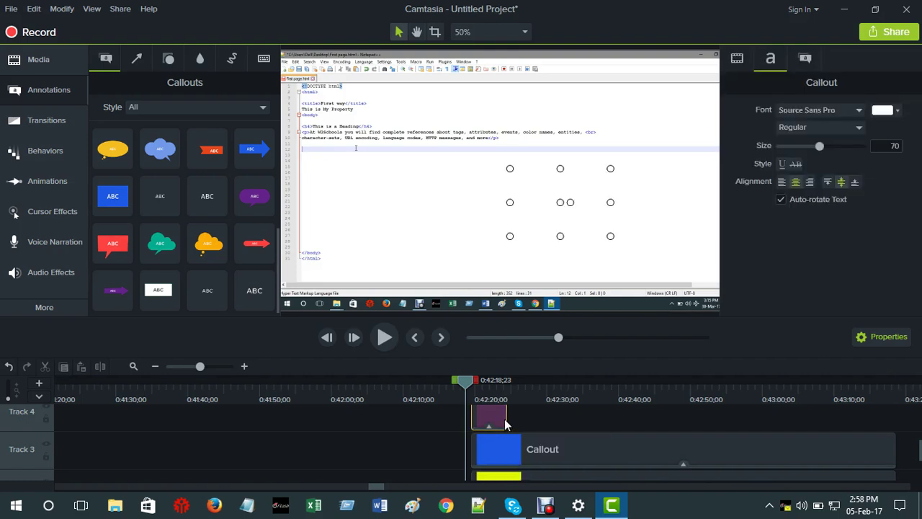
left_click_drag(506, 418, 895, 435)
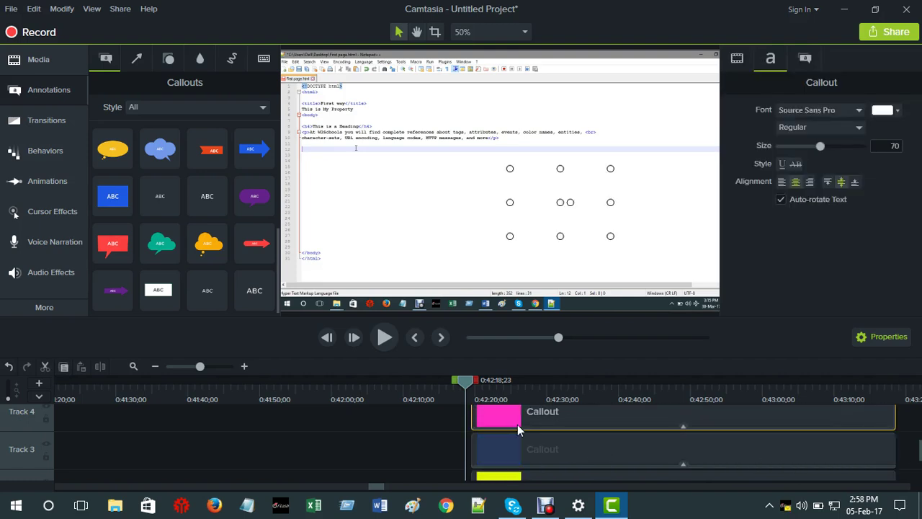
left_click(428, 418)
Extend all the callout and text clips above the recording together until they end shortly before the HTML CLASS 30 March clip does
left_click(167, 366)
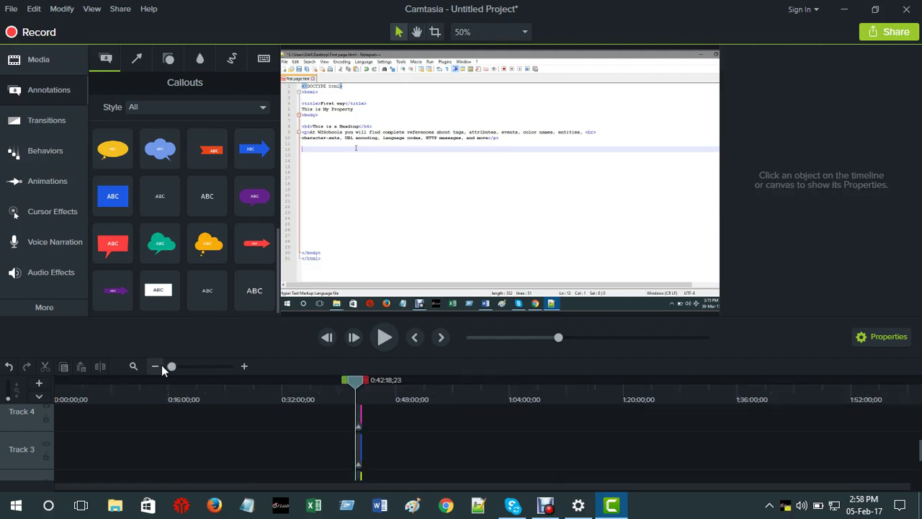
scroll(425, 446, "up", 2)
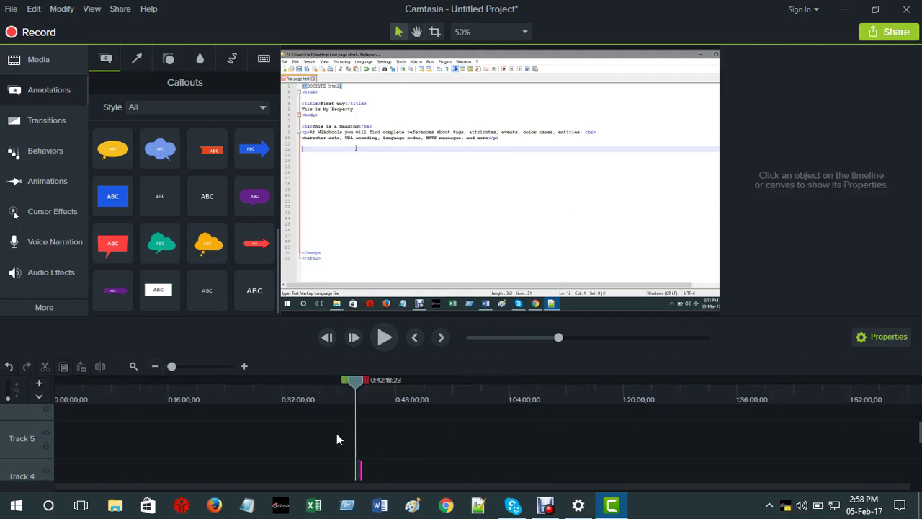
scroll(336, 433, "down", 1)
left_click_drag(345, 419, 406, 440)
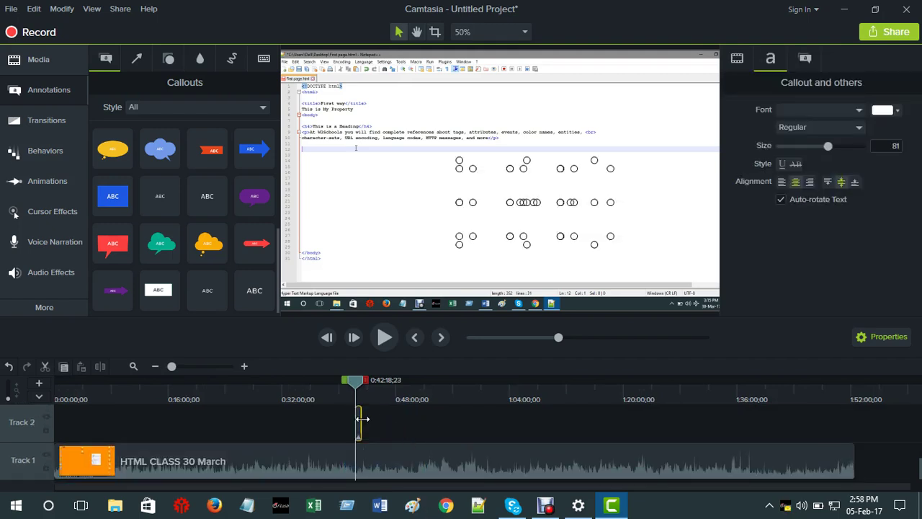
left_click_drag(361, 416, 755, 447)
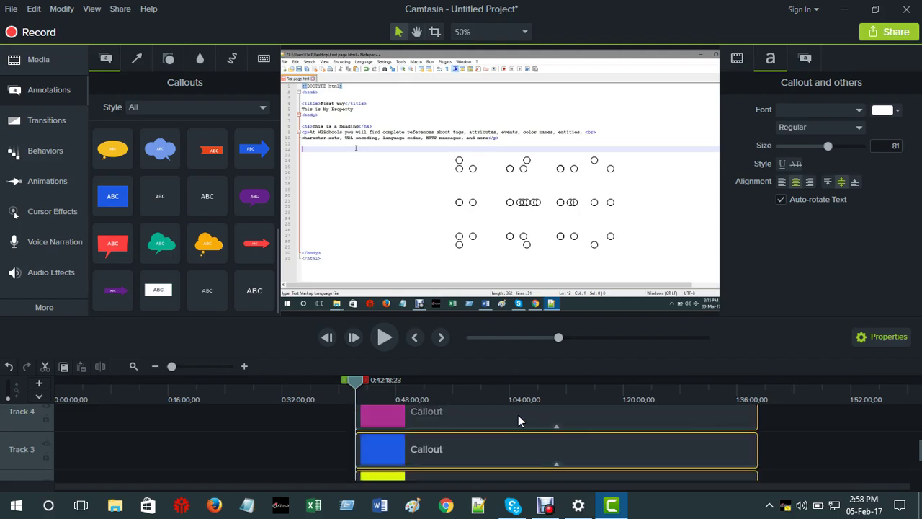
scroll(235, 423, "up", 1)
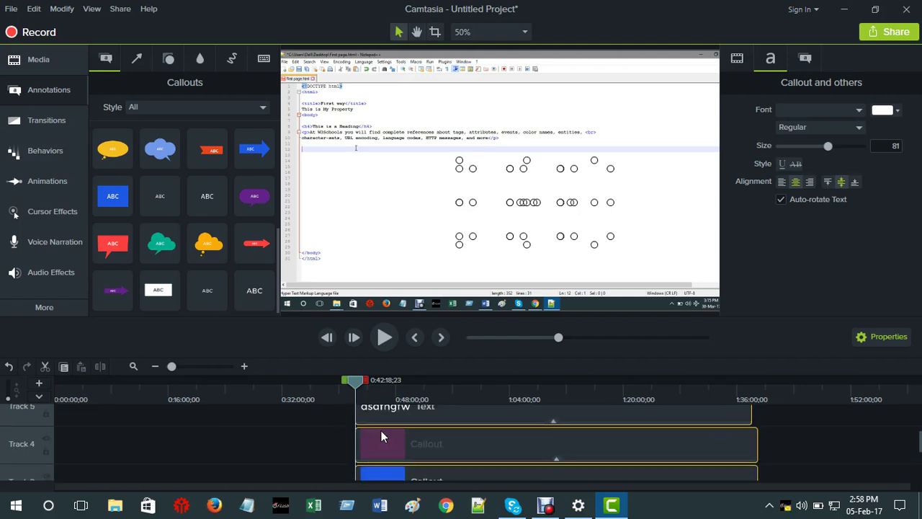
Delete all the selected callout and text clips together and undo the deletion
left_click_drag(380, 432, 382, 443)
right_click(415, 448)
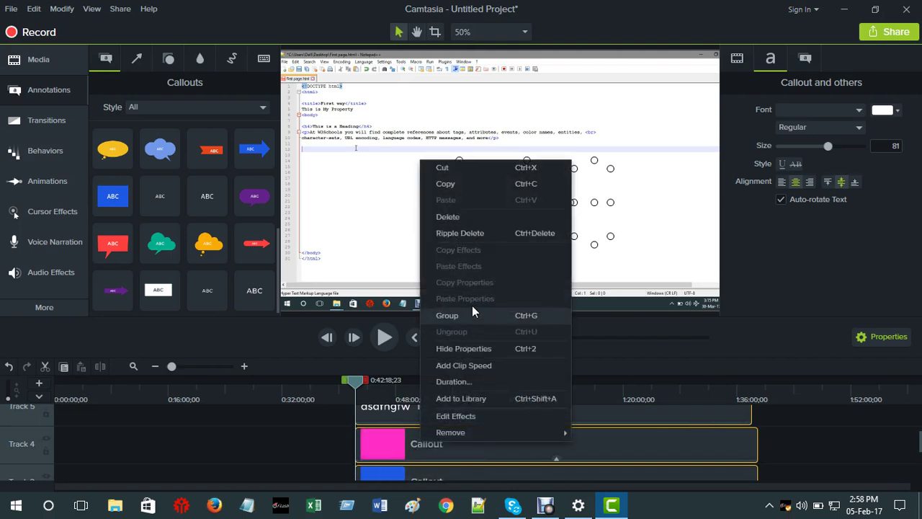
left_click(442, 219)
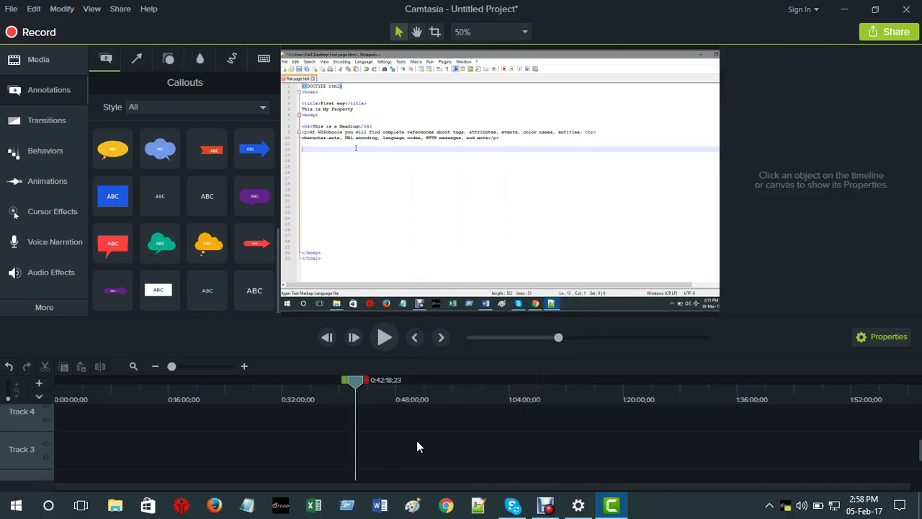
key("ctrl+z")
key("ctrl+z")
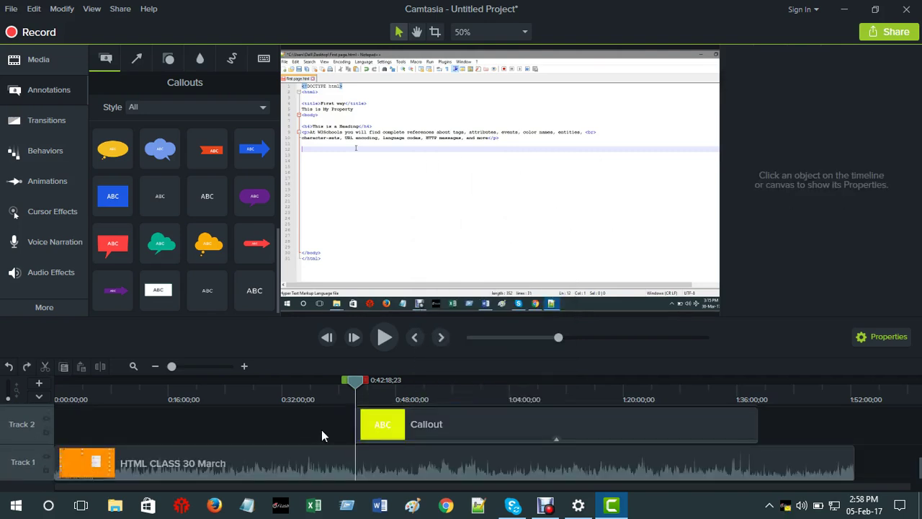
Delete the blue callout clip from Track 3 and the pink callout clip from Track 4
scroll(321, 429, "up", 2)
left_click(396, 437)
right_click(396, 438)
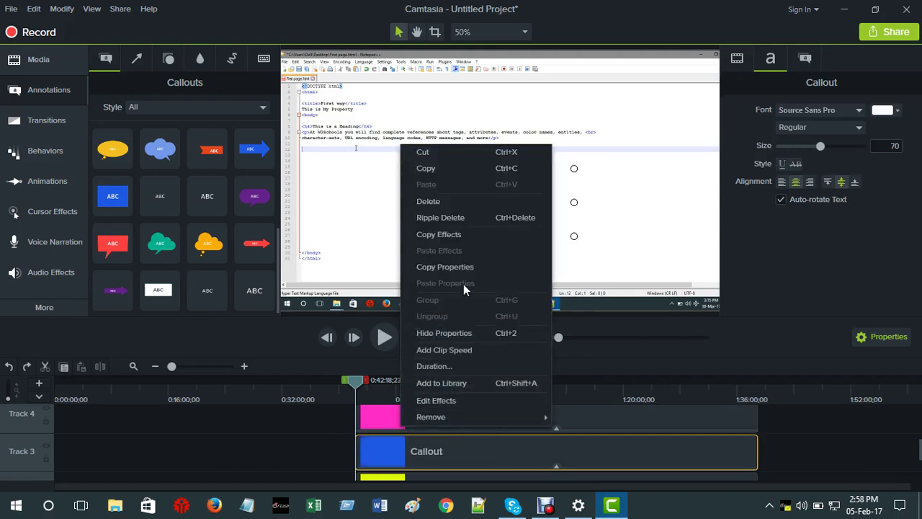
left_click(398, 416)
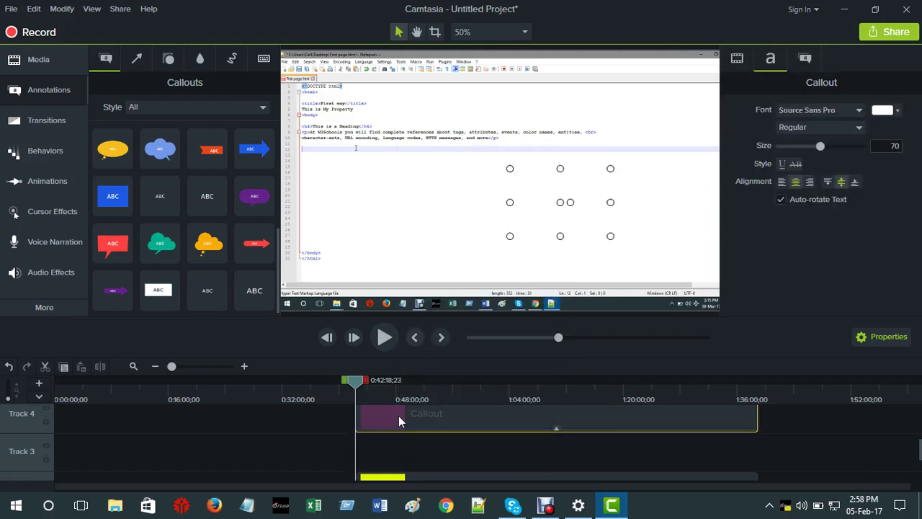
right_click(399, 416)
left_click(429, 180)
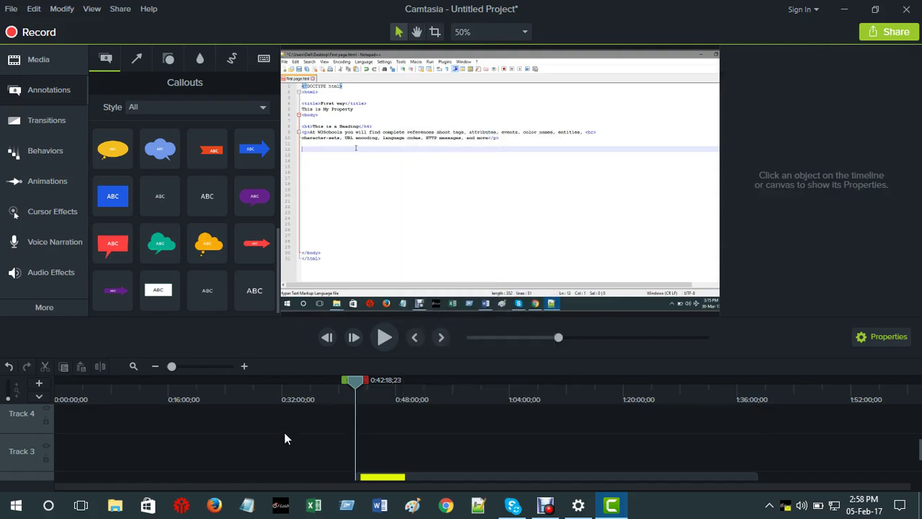
scroll(383, 459, "down", 2)
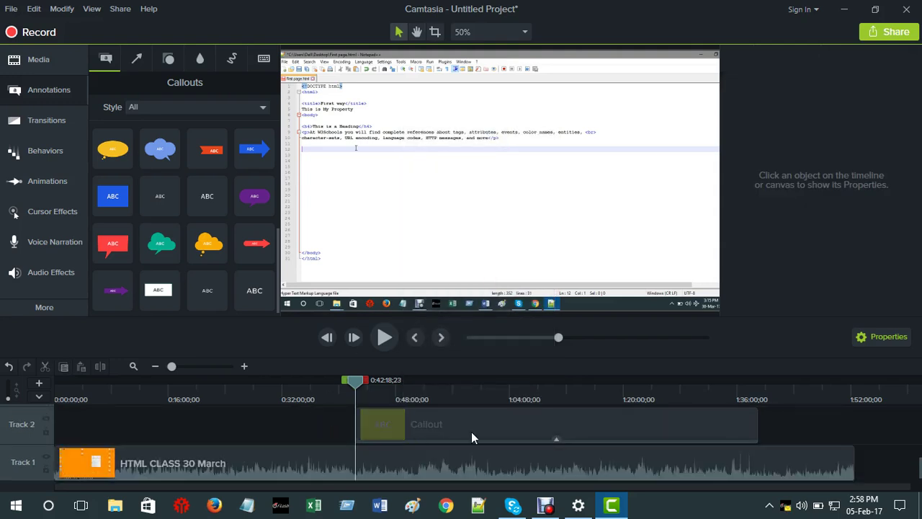
Move the playhead to 0:50:34;08 and delete the "dsdfhgfw" text clip from Track 5
left_click_drag(355, 380, 411, 427)
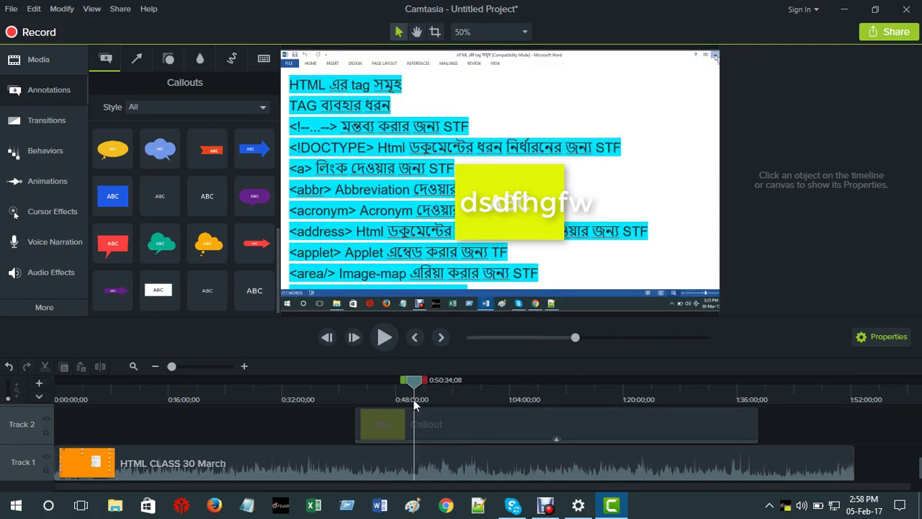
left_click(487, 208)
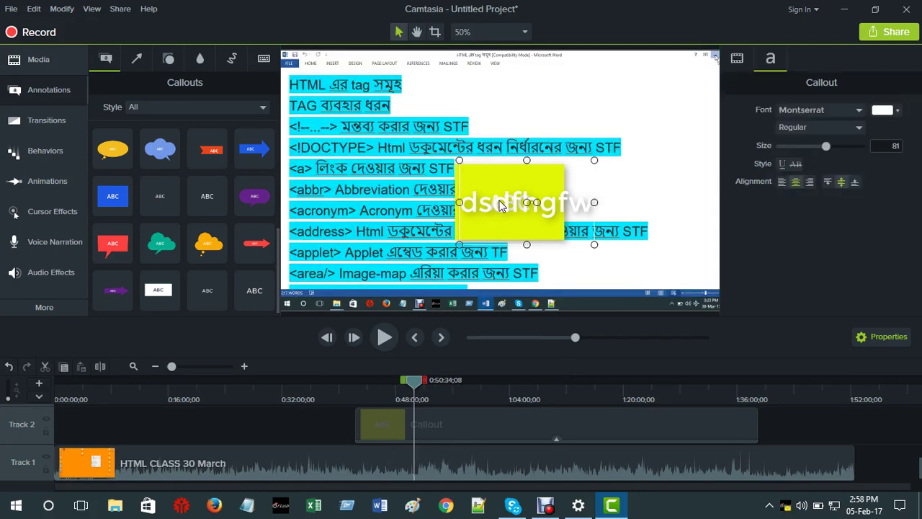
key("BackSpace")
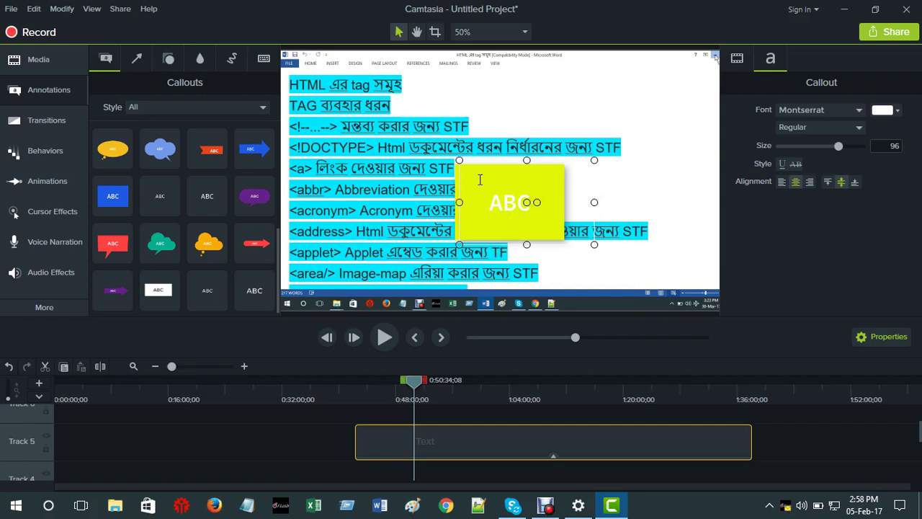
type("f")
right_click(479, 176)
left_click(510, 238)
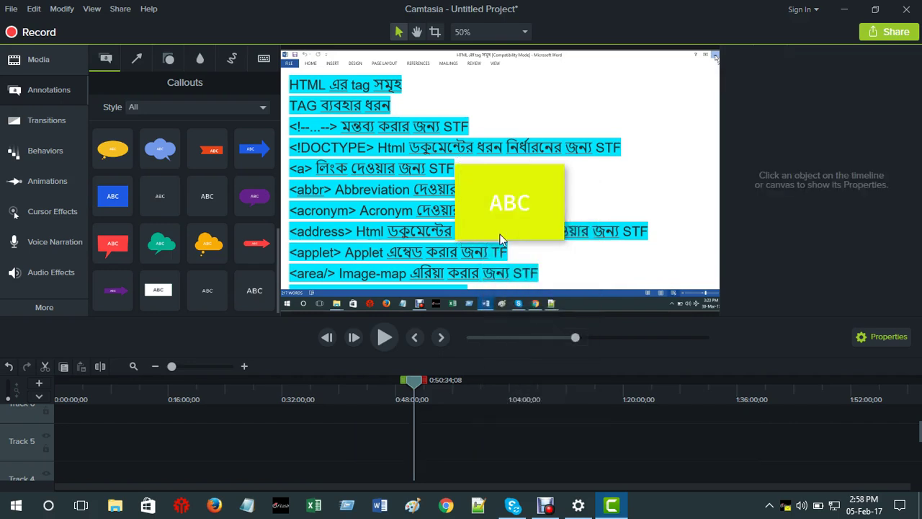
Replace the "ABC" text in the yellow callout on the canvas with "seofxhelp"
double_click(502, 203)
key("BackSpace")
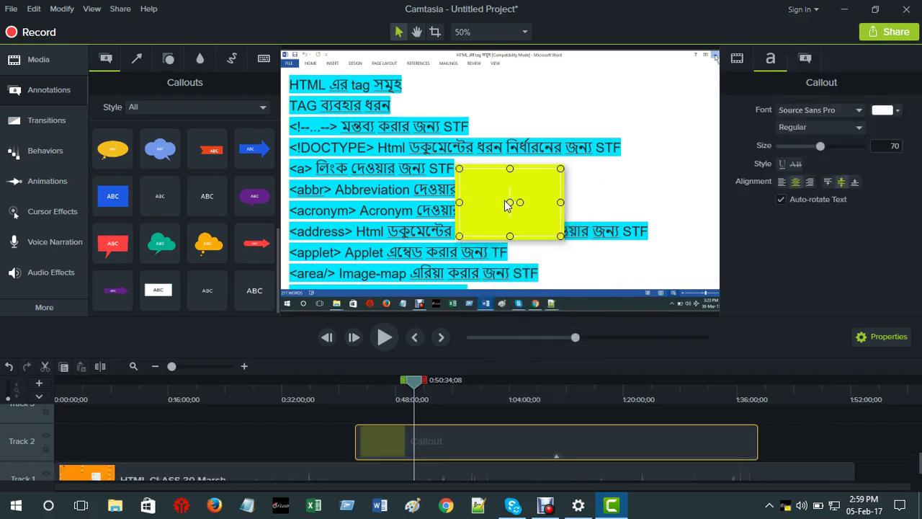
type("seofthe")
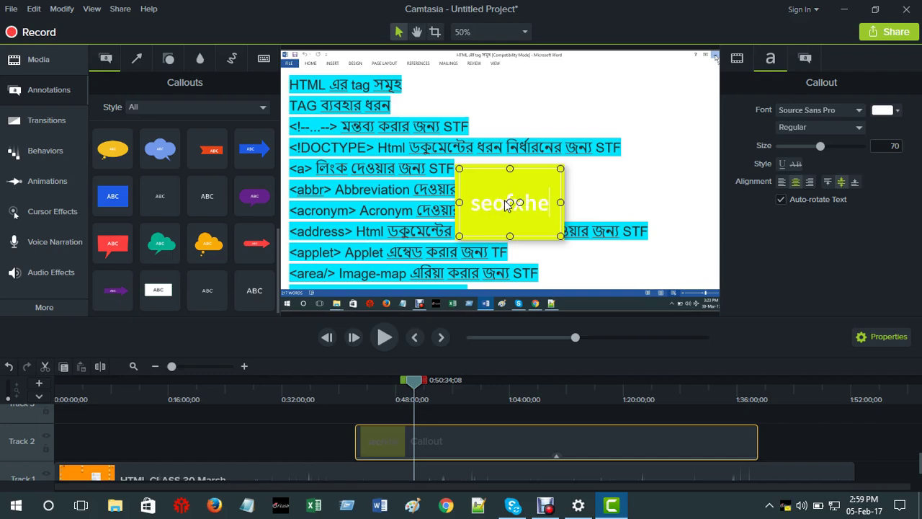
type("lp")
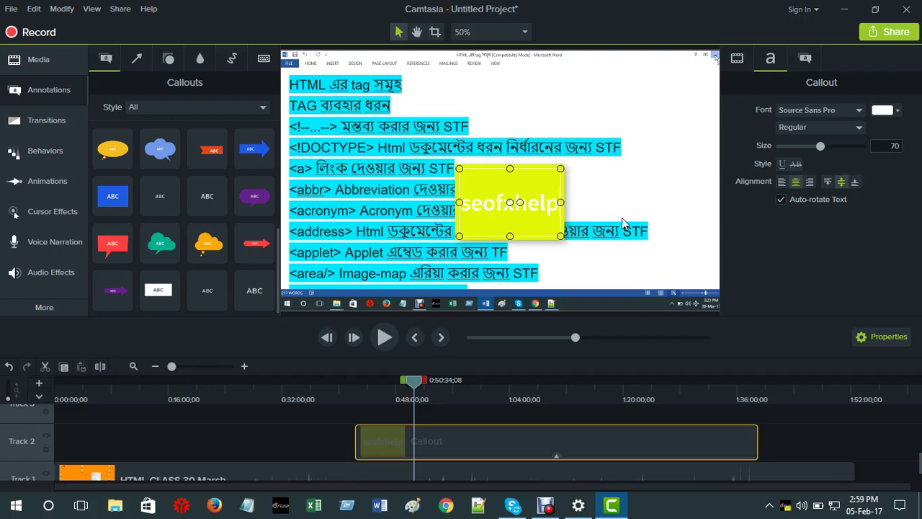
Change the fill colour of the "seofxhelp" callout to purple (#632289)
left_click(805, 58)
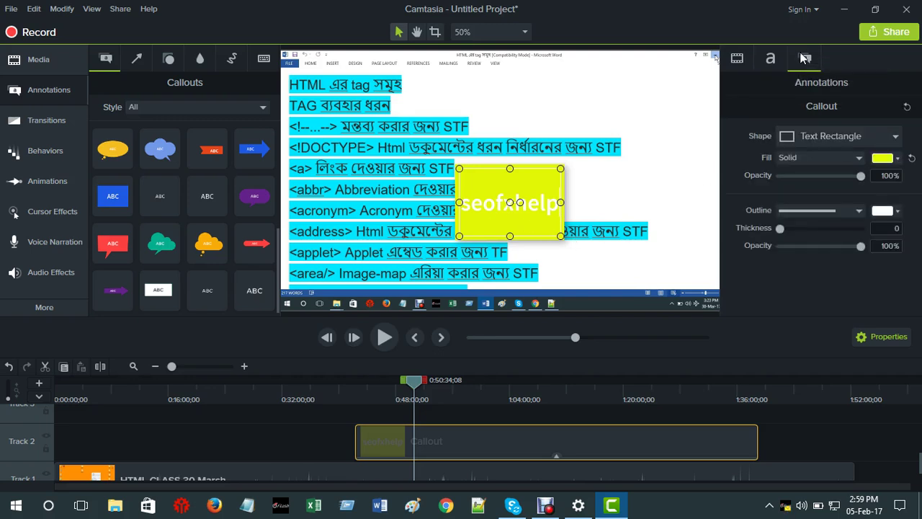
left_click(885, 158)
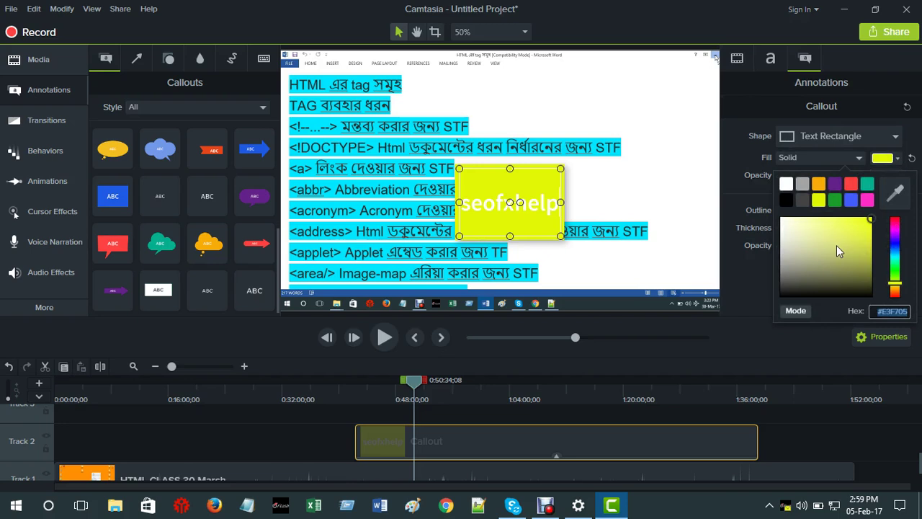
left_click(835, 184)
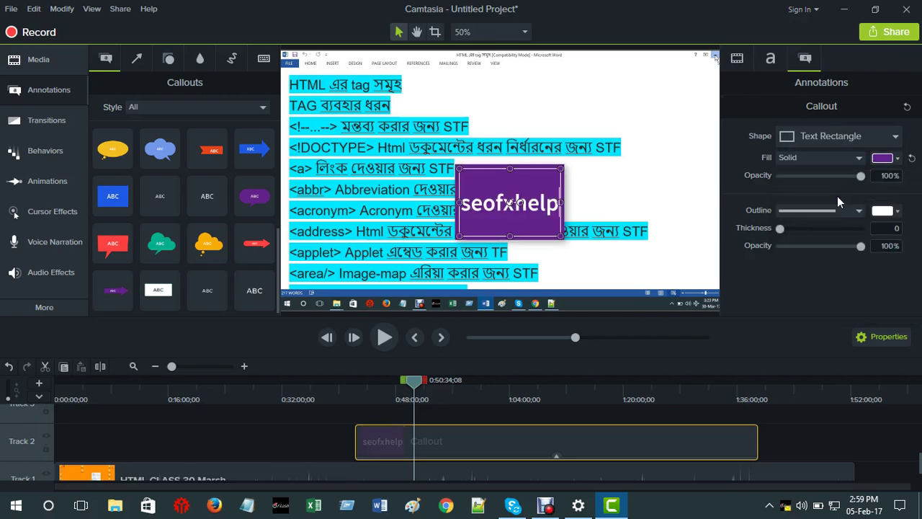
left_click(897, 160)
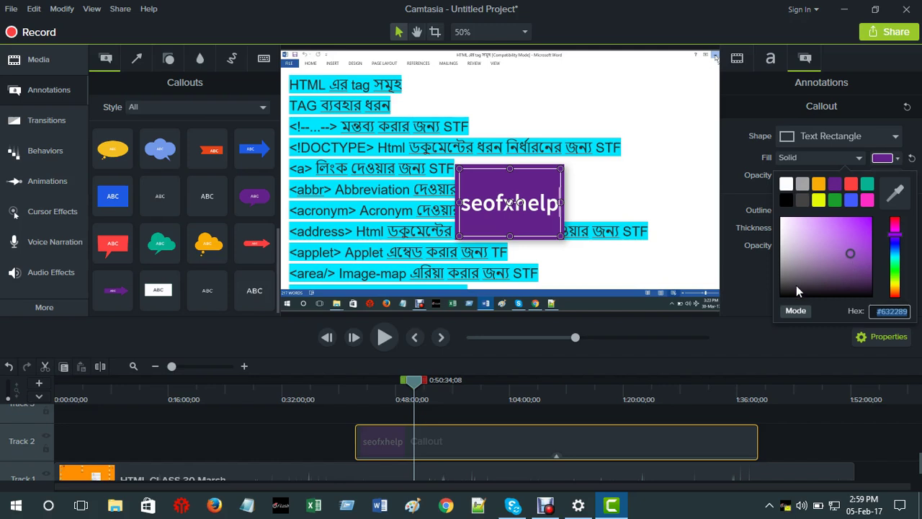
Select all the "seofxhelp" text in the callout and change its font colour to red
left_click(768, 61)
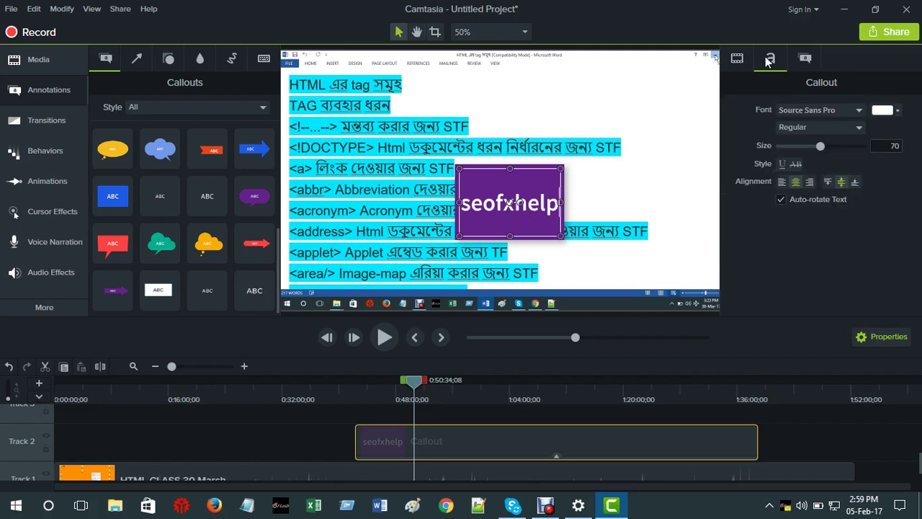
left_click(885, 110)
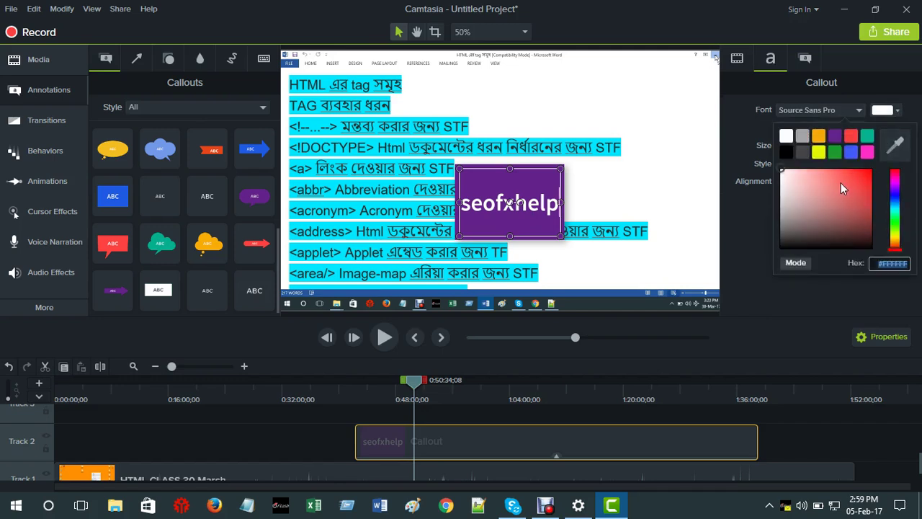
left_click_drag(842, 189, 864, 187)
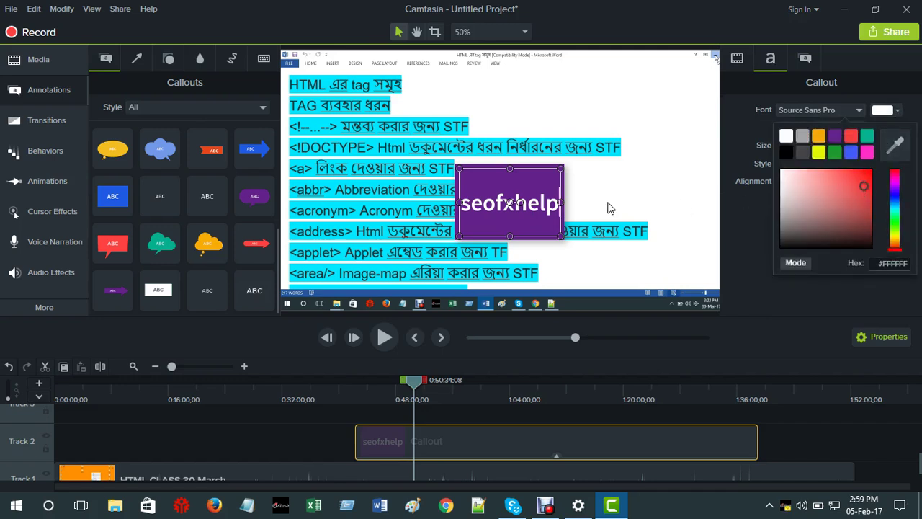
left_click(528, 204)
left_click_drag(461, 204, 580, 212)
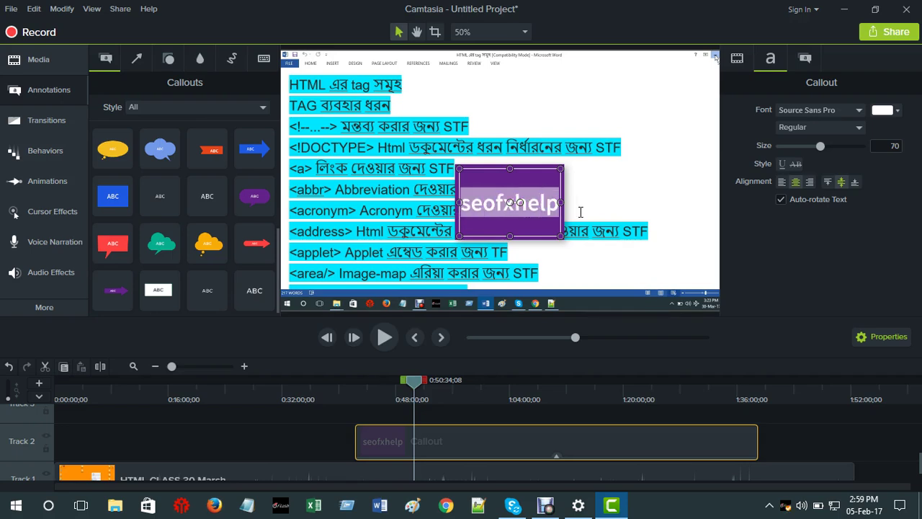
left_click(897, 111)
left_click(898, 117)
left_click(897, 113)
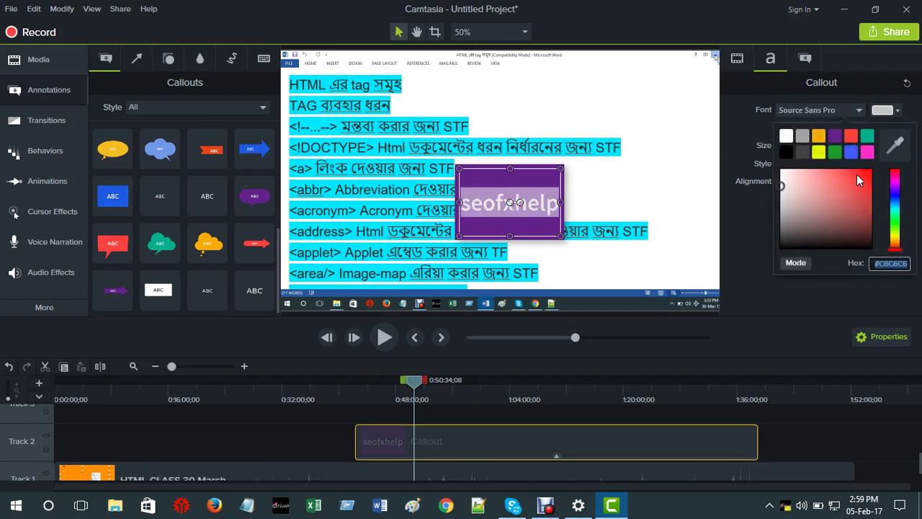
left_click(857, 177)
left_click(528, 203)
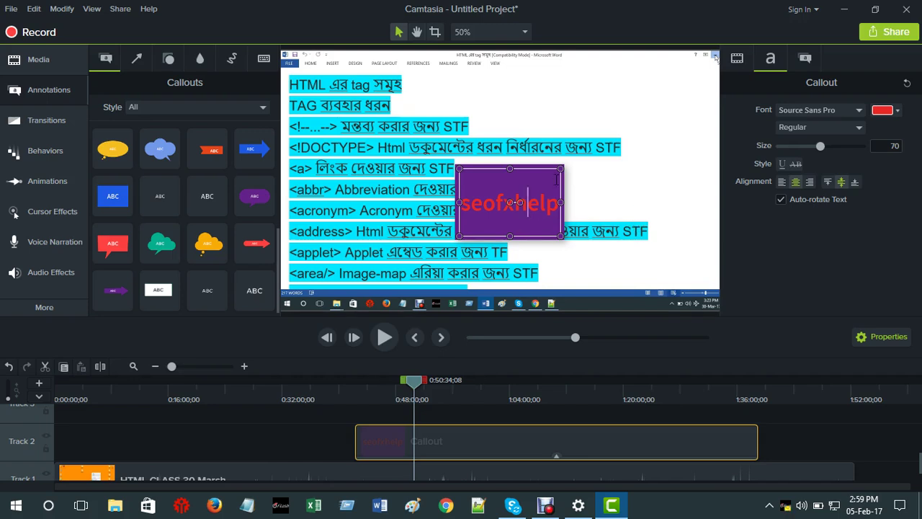
Shrink the "seofxhelp" callout to a font size of 36 and place it in the upper-right corner of the video
left_click_drag(561, 169, 690, 69)
left_click(497, 242)
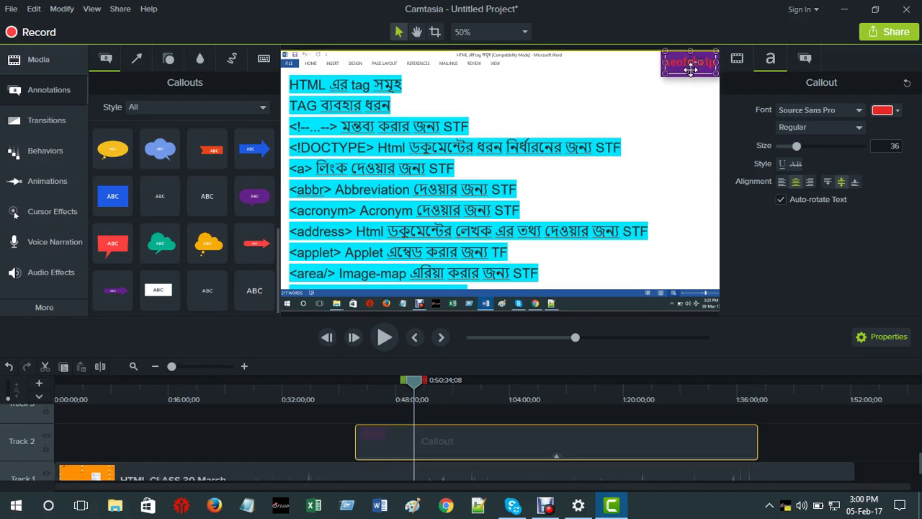
left_click(685, 106)
left_click(686, 66)
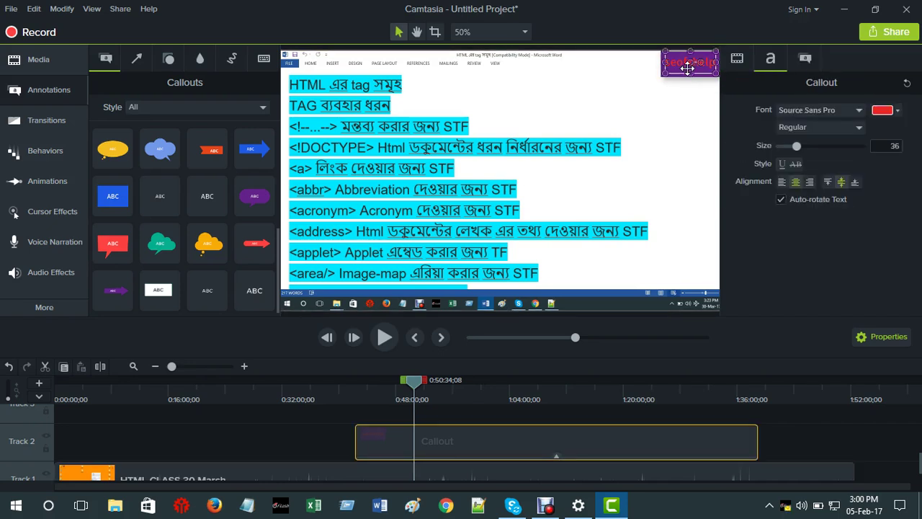
left_click(669, 113)
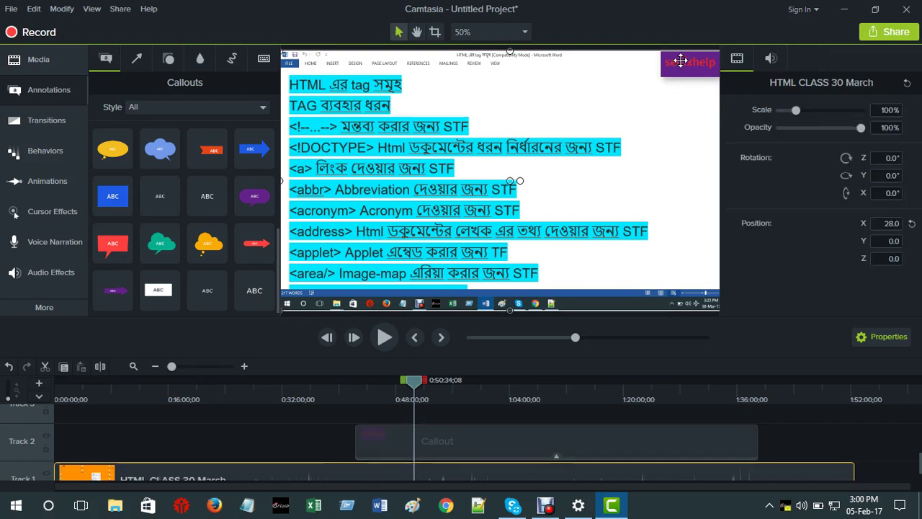
left_click(678, 66)
left_click(668, 117)
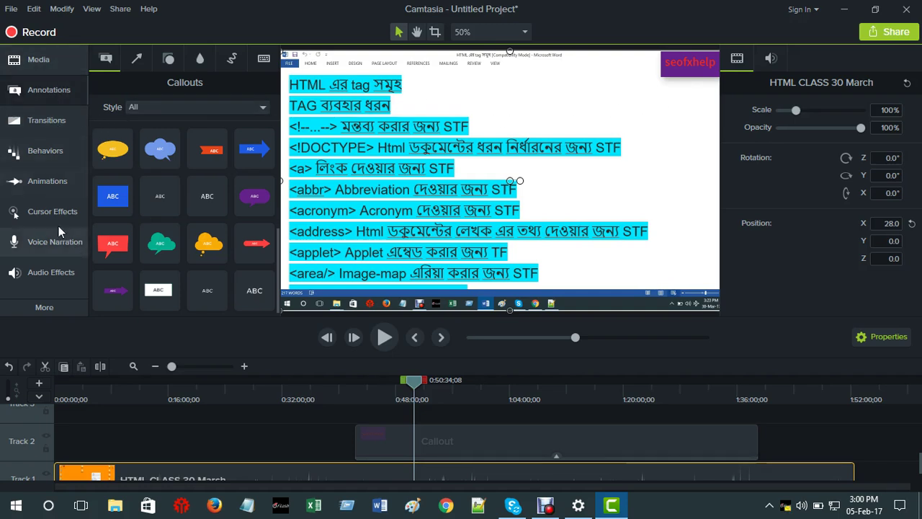
Import the logo image bbbb.png from the Image folder on the Desktop into the media bin
left_click(53, 57)
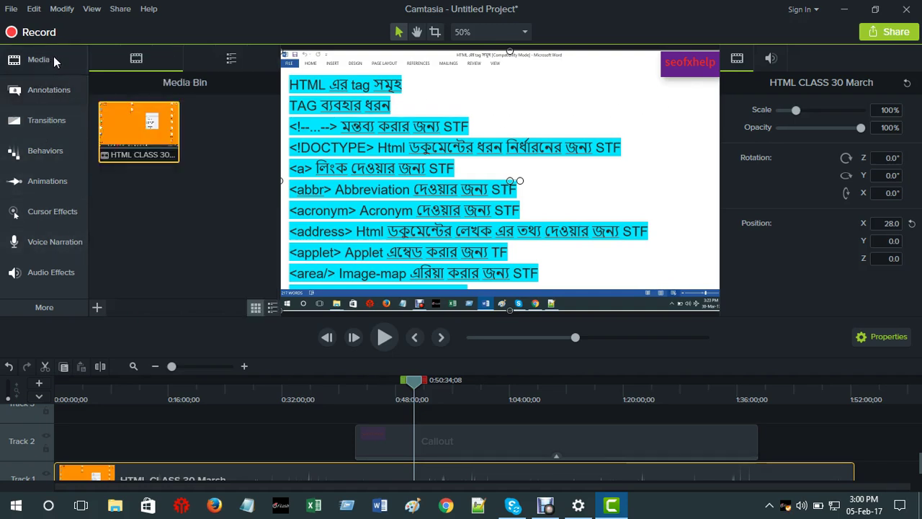
left_click(99, 311)
left_click(118, 254)
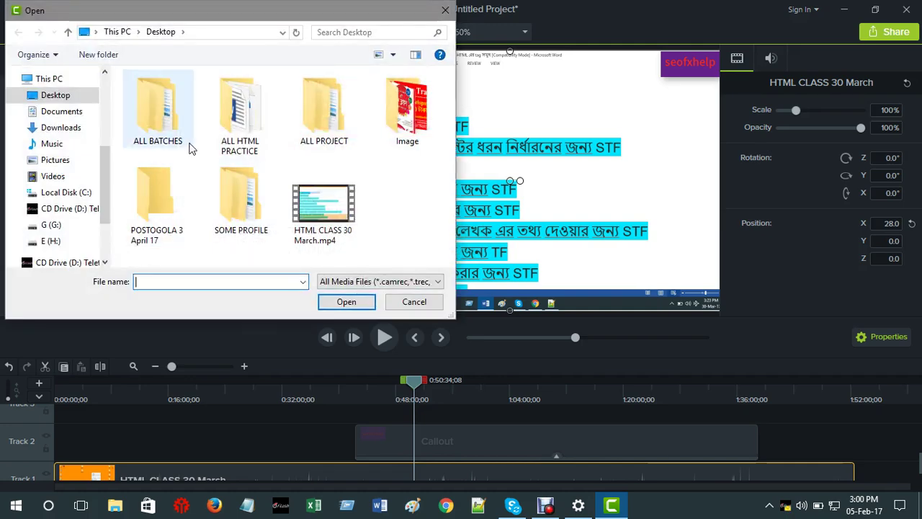
double_click(420, 105)
scroll(408, 197, "down", 1)
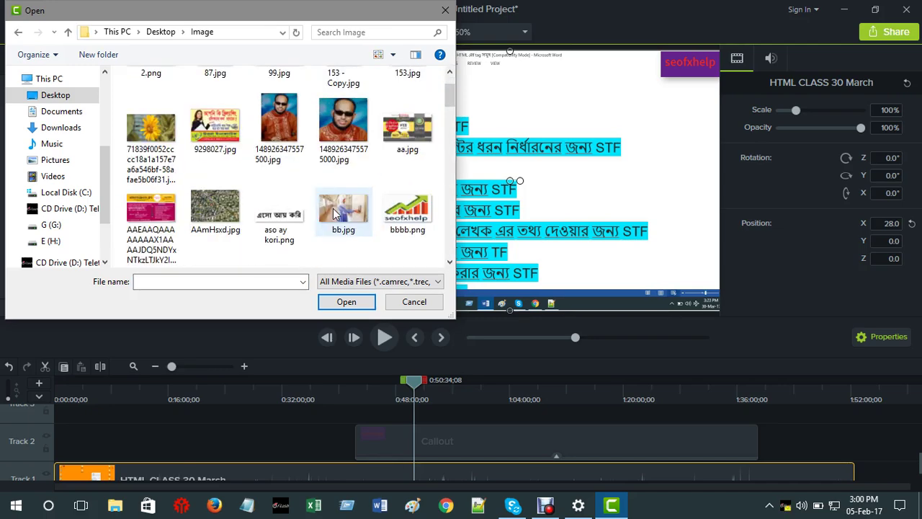
left_click(405, 210)
left_click(328, 301)
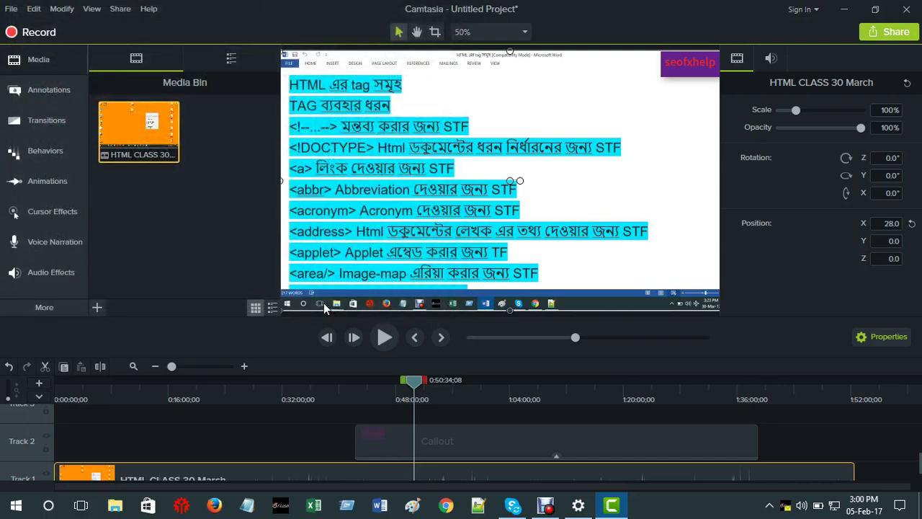
Place the bbbb.png logo on the canvas and scale it down to about 15.4%
left_click_drag(229, 129, 379, 247)
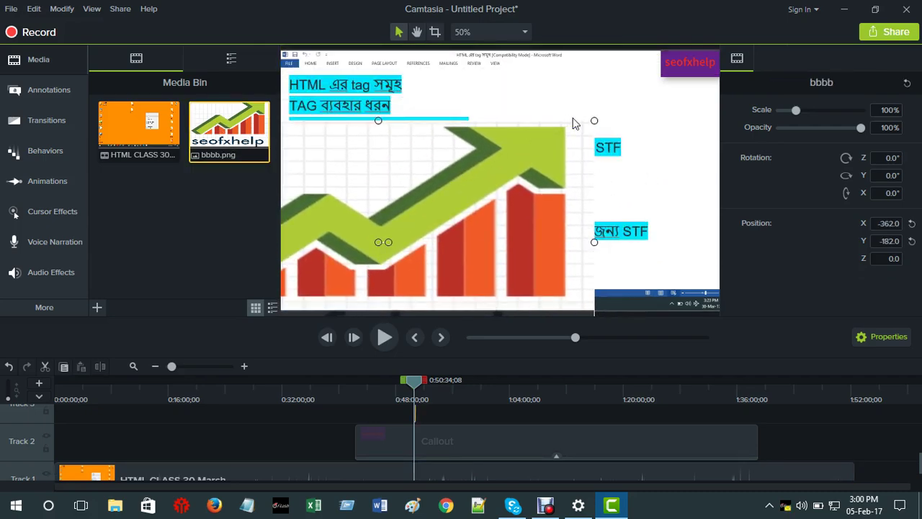
left_click_drag(594, 122, 344, 260)
left_click_drag(314, 293, 545, 137)
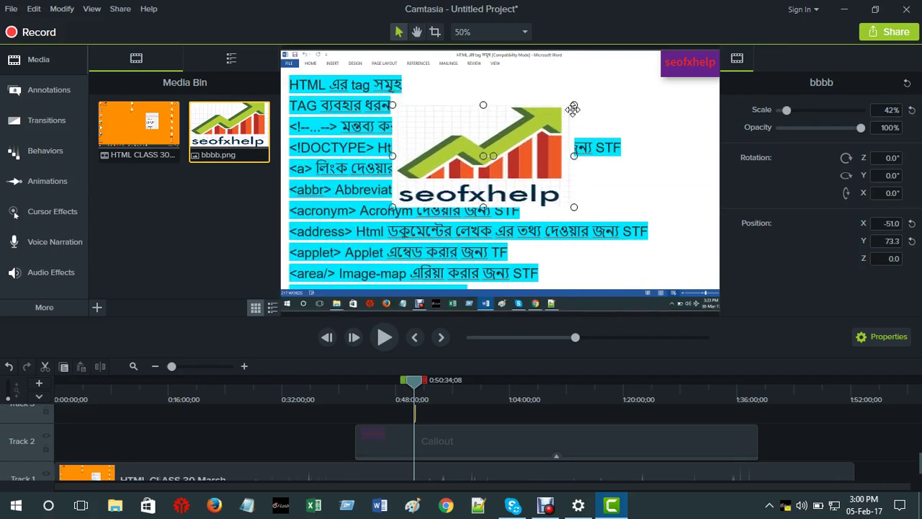
left_click_drag(574, 103, 455, 167)
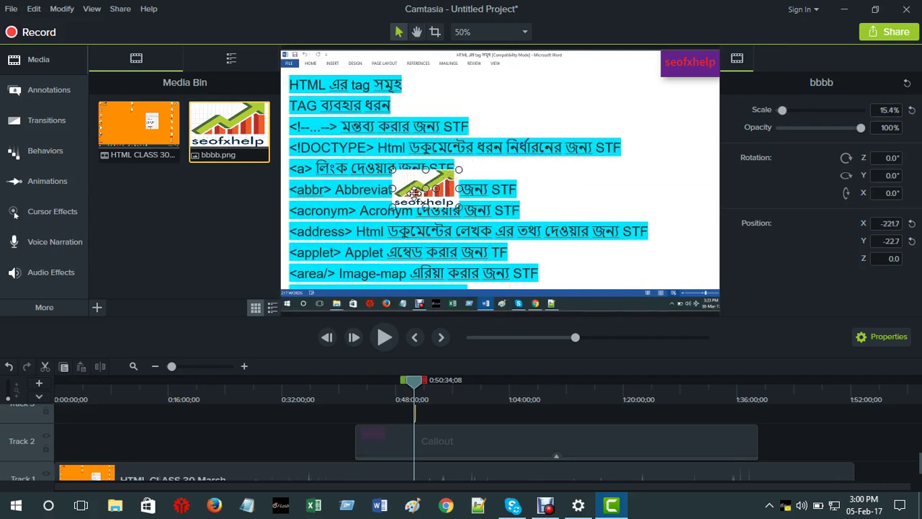
left_click_drag(416, 193, 448, 104)
scroll(509, 160, "down", 2)
scroll(501, 174, "up", 2)
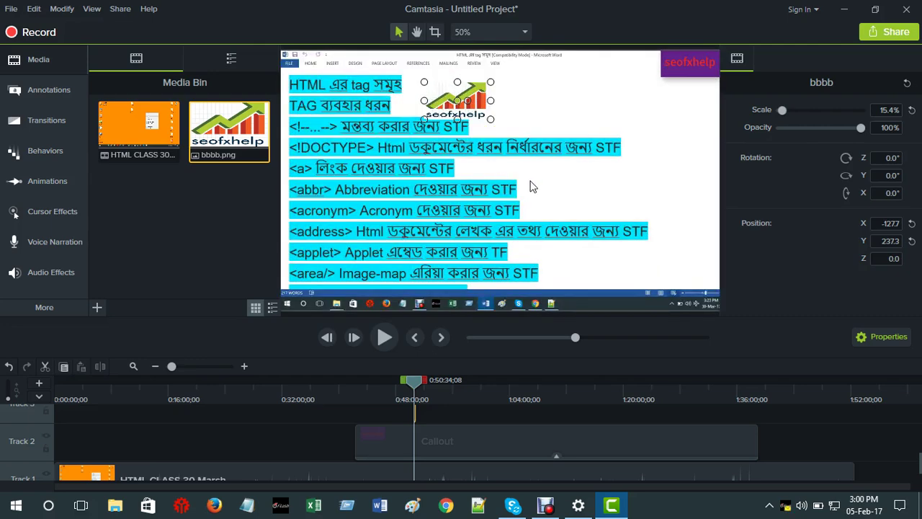
left_click_drag(438, 95, 407, 180)
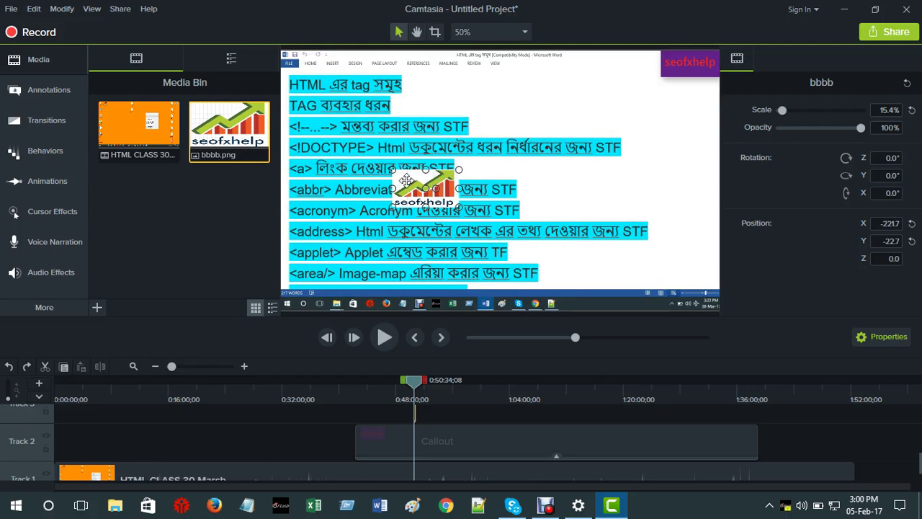
Delete the purple "seofxhelp" callout from the canvas
left_click(688, 65)
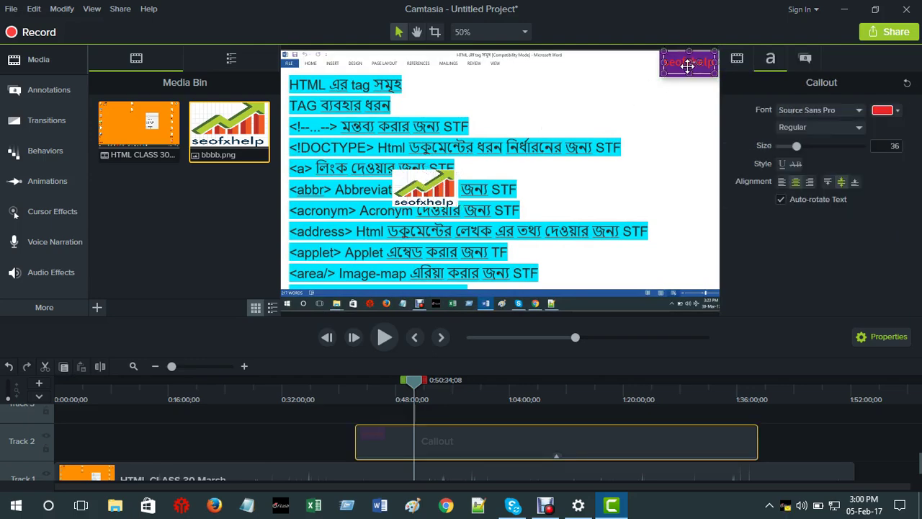
right_click(688, 66)
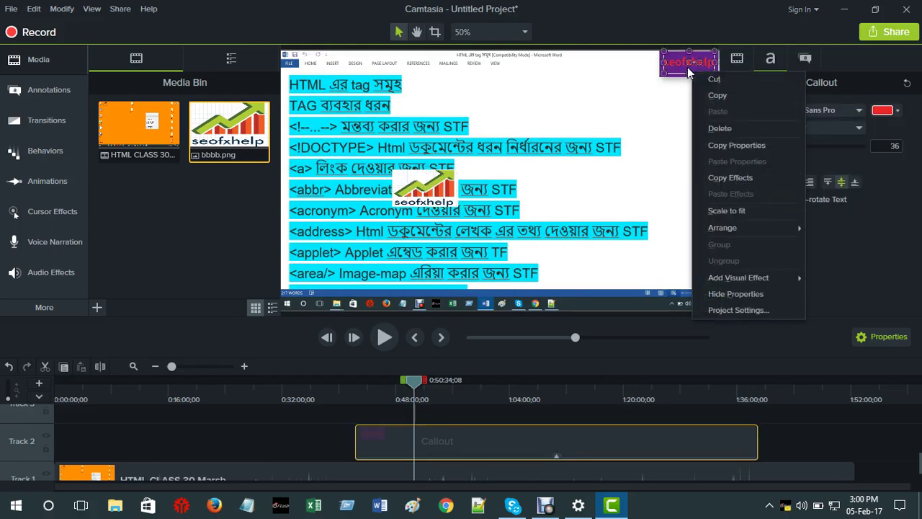
left_click(712, 129)
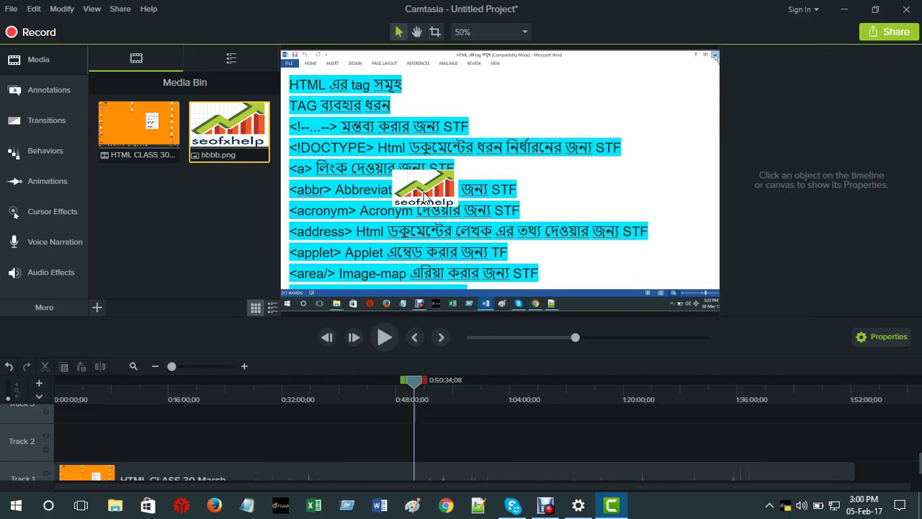
Move the bbbb logo into the upper-right corner of the video, at about X 562.3, Y 328.7
left_click(425, 195)
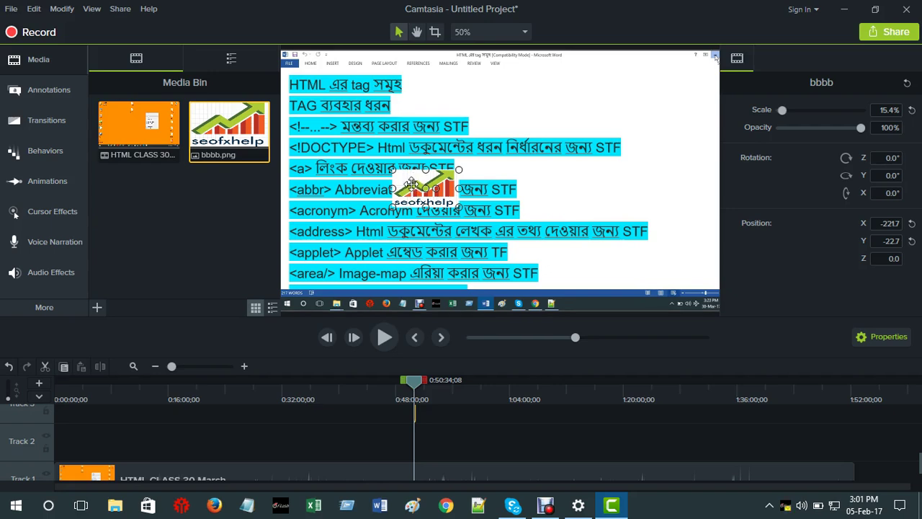
scroll(432, 428, "down", 1)
scroll(435, 429, "up", 3)
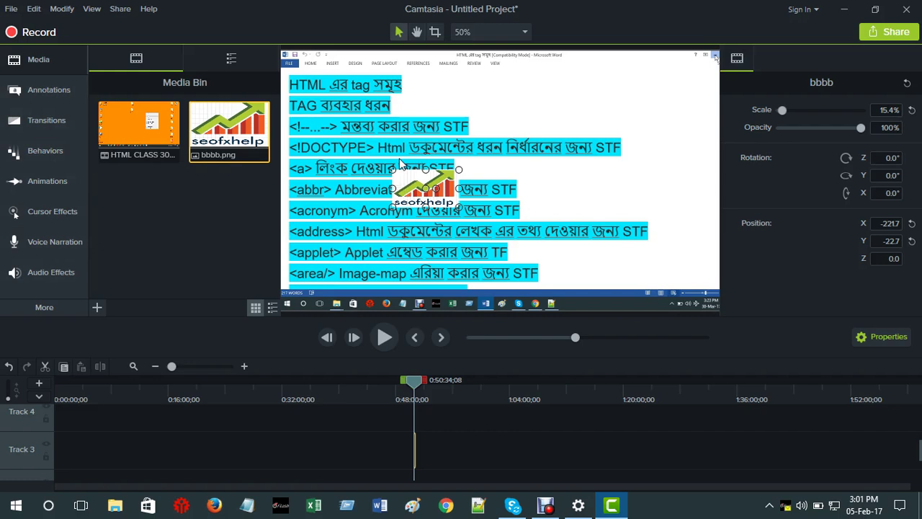
left_click_drag(412, 189, 673, 74)
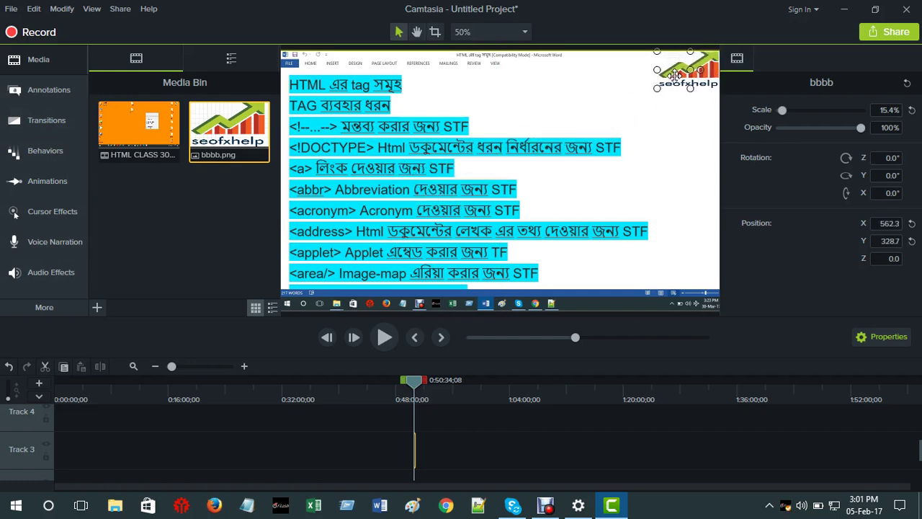
left_click(649, 129)
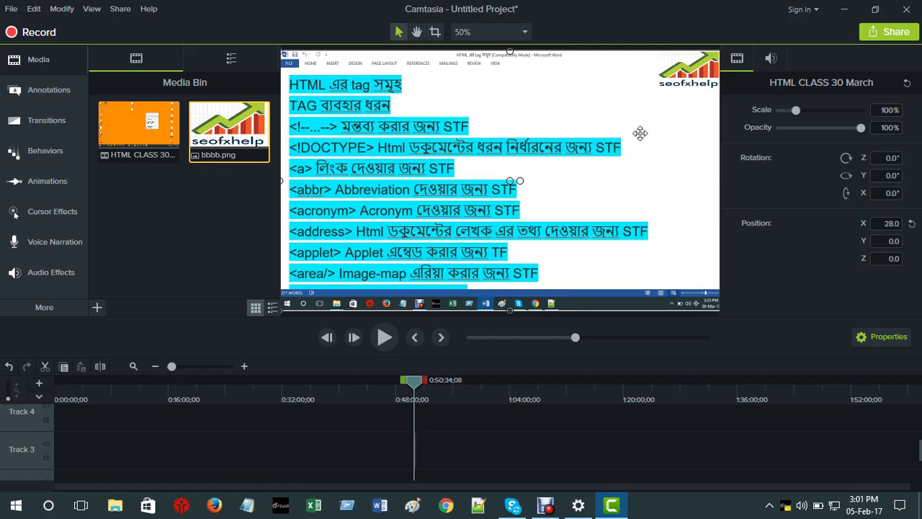
Extend the bbbb clip on Track 3 to start at about 0:50:24 and run to the end of the HTML CLASS recording
left_click(209, 367)
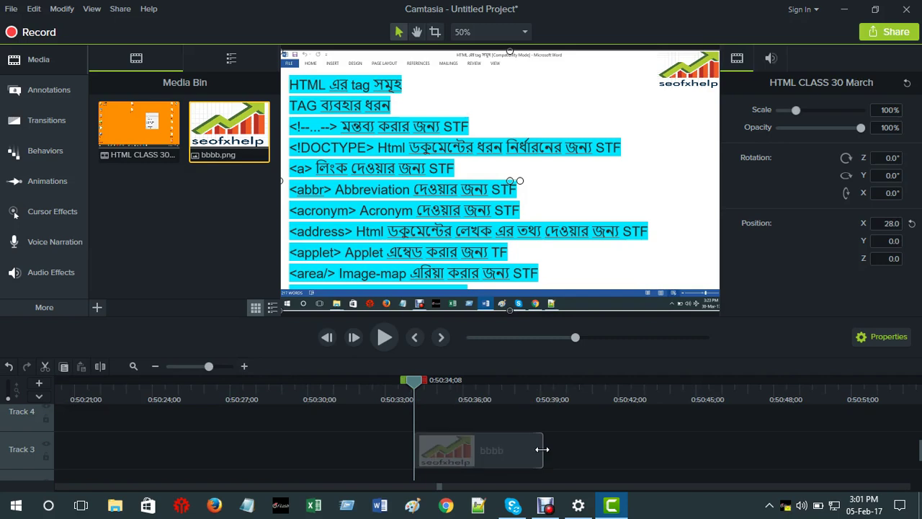
left_click_drag(543, 449, 868, 449)
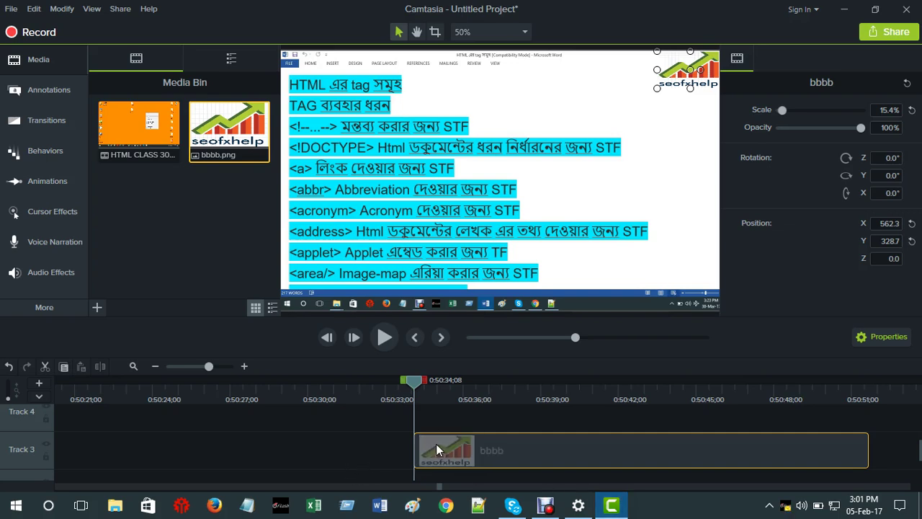
scroll(436, 444, "down", 1)
left_click_drag(412, 425, 157, 425)
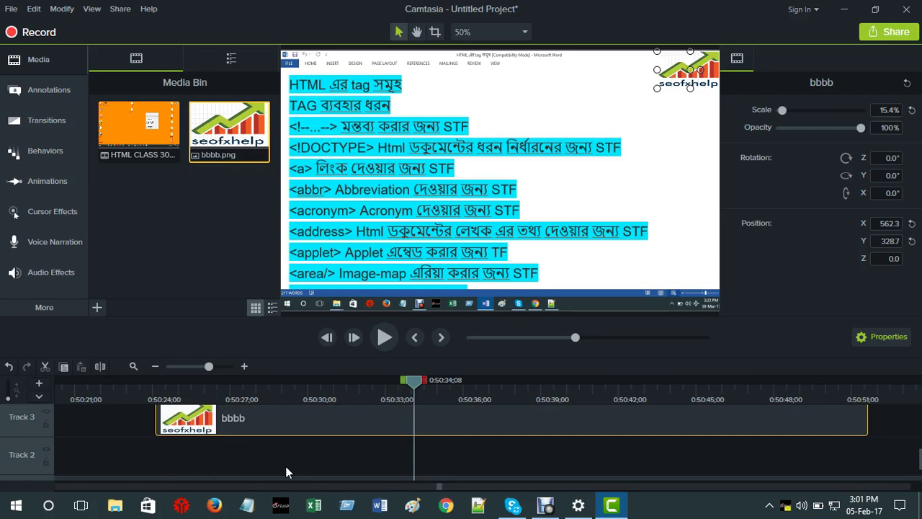
left_click(173, 366)
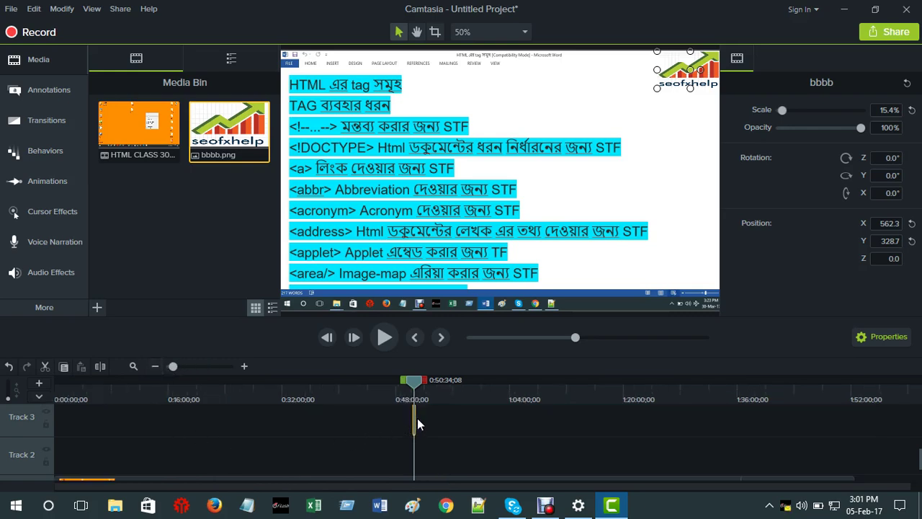
left_click_drag(415, 418, 854, 423)
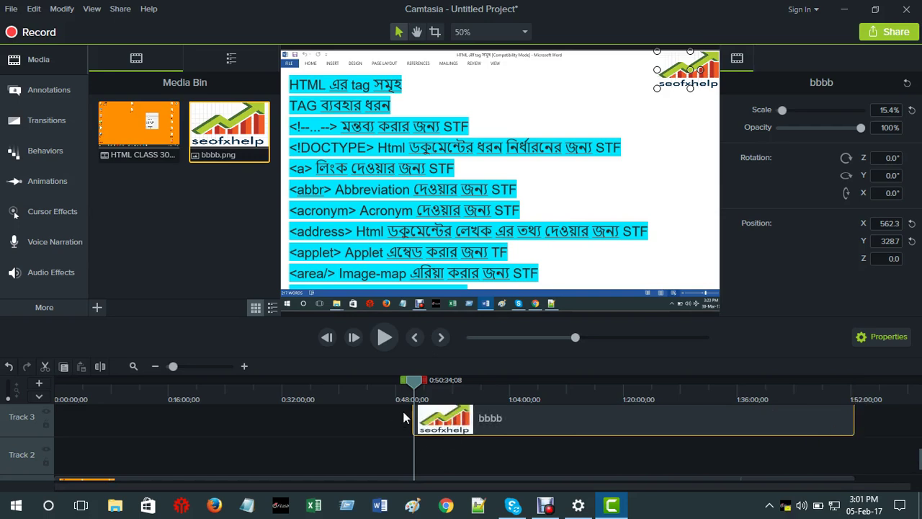
Extend the bbbb clip back to the start of the timeline and place it on Track 2
left_click_drag(225, 444, 50, 444)
left_click_drag(309, 420, 298, 460)
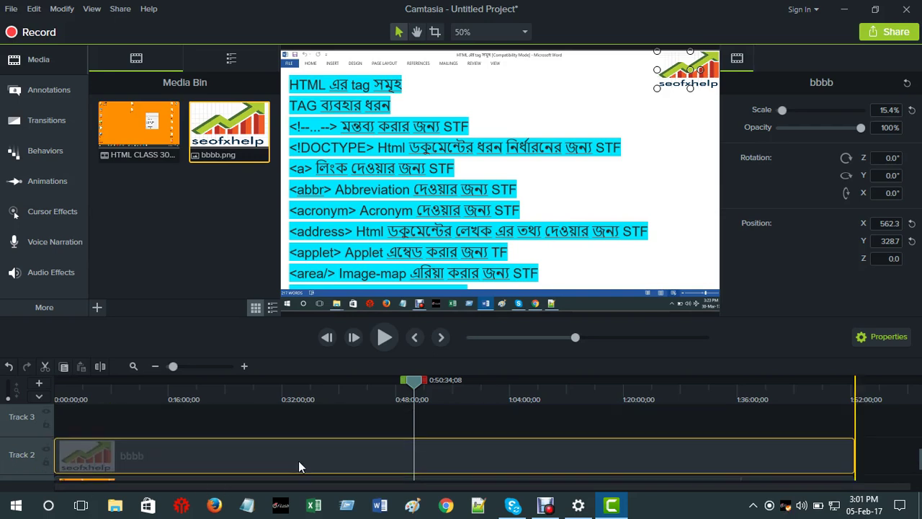
left_click(487, 413)
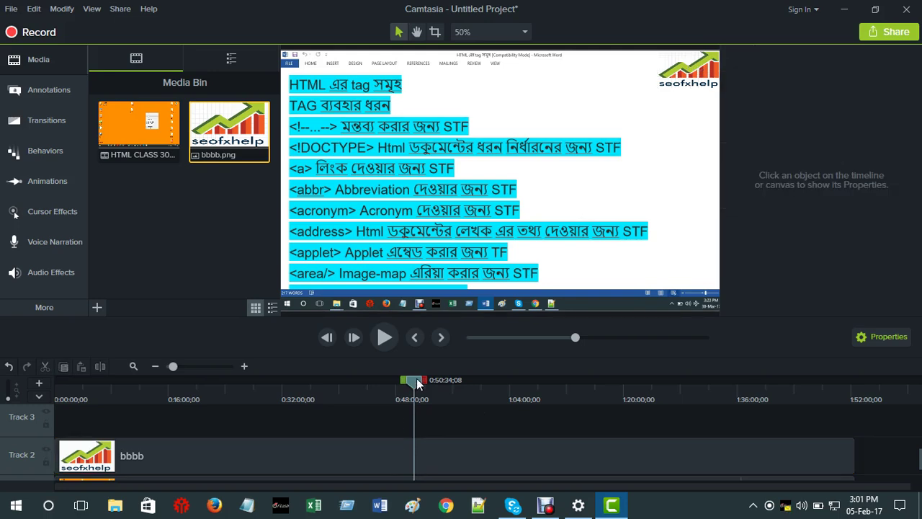
Play the project from the beginning to check the logo over the opening of the recording
left_click_drag(417, 380, 404, 379)
left_click(326, 337)
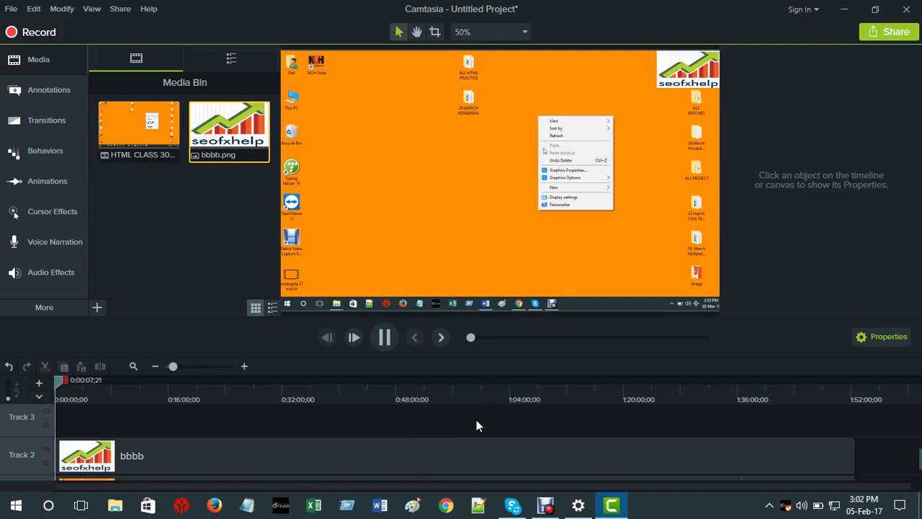
left_click(386, 339)
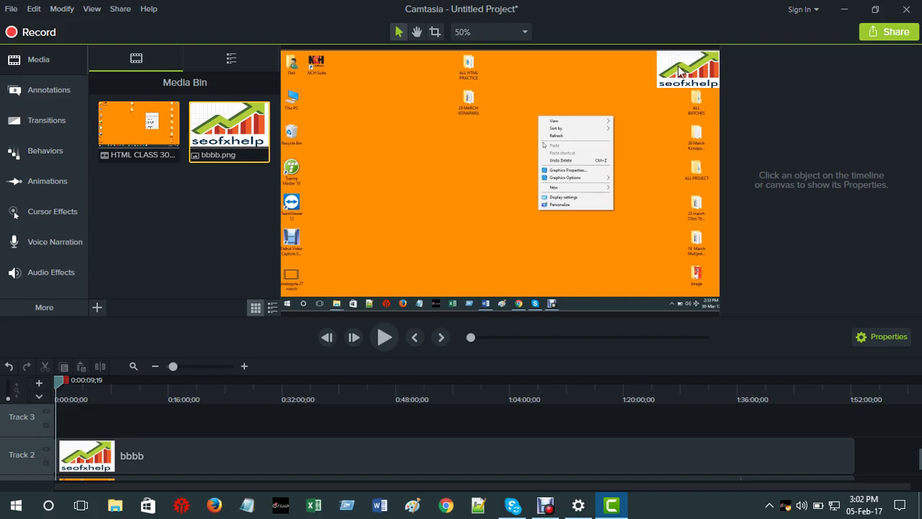
Scale the bbbb logo down to about 12.3%, keeping it in the upper-right corner of the video
left_click(679, 72)
left_click_drag(656, 88, 670, 81)
right_click(680, 70)
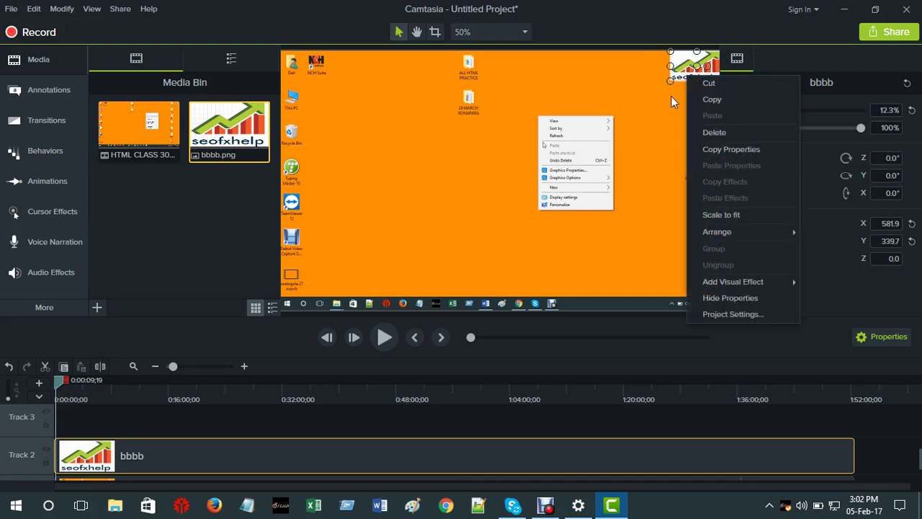
left_click(671, 96)
Try to reposition the HTML CLASS recording on the fitted canvas and enlarge it to about 102.6%
left_click(660, 69)
left_click_drag(660, 69, 665, 89)
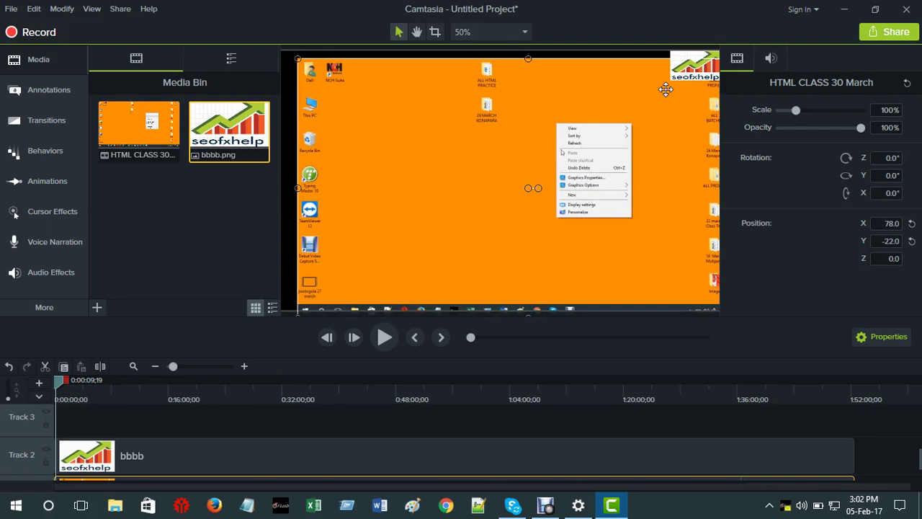
left_click(297, 56)
left_click(491, 27)
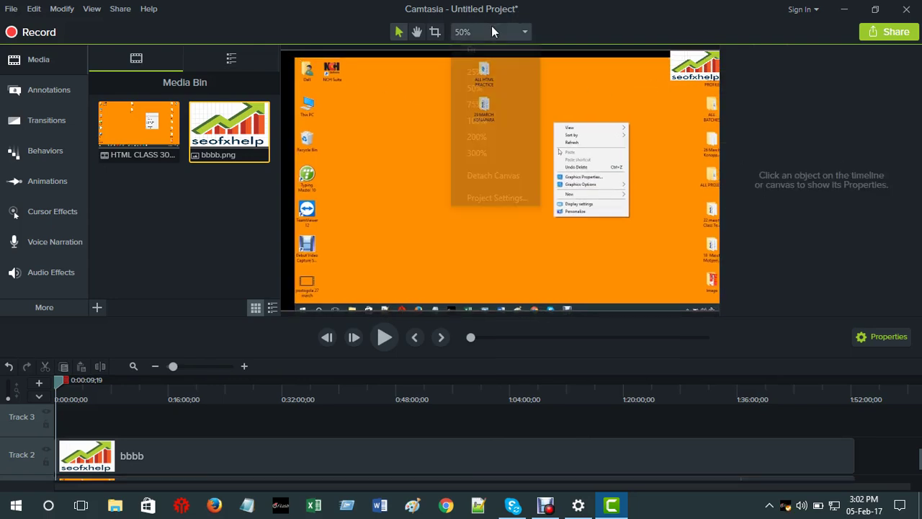
left_click(477, 51)
left_click(366, 108)
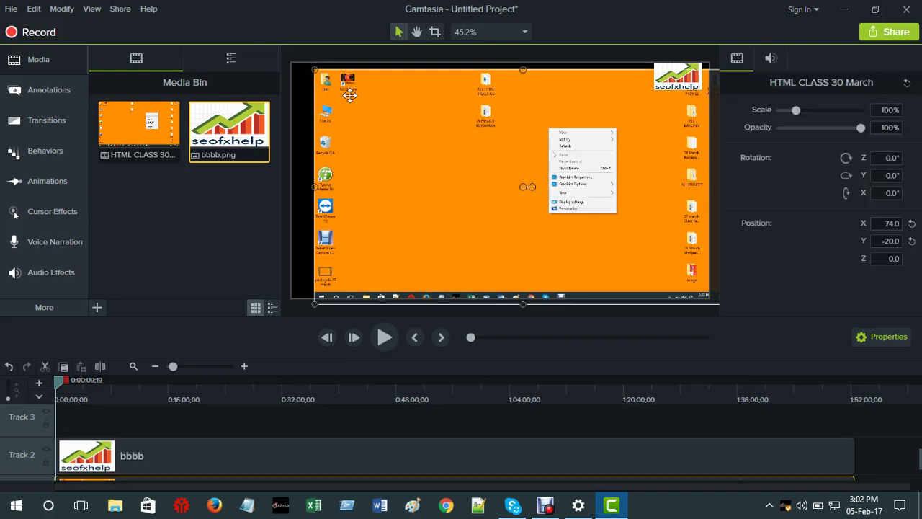
mouse_move(313, 70)
left_mouse_down()
mouse_move(293, 65)
mouse_move(299, 78)
left_mouse_up()
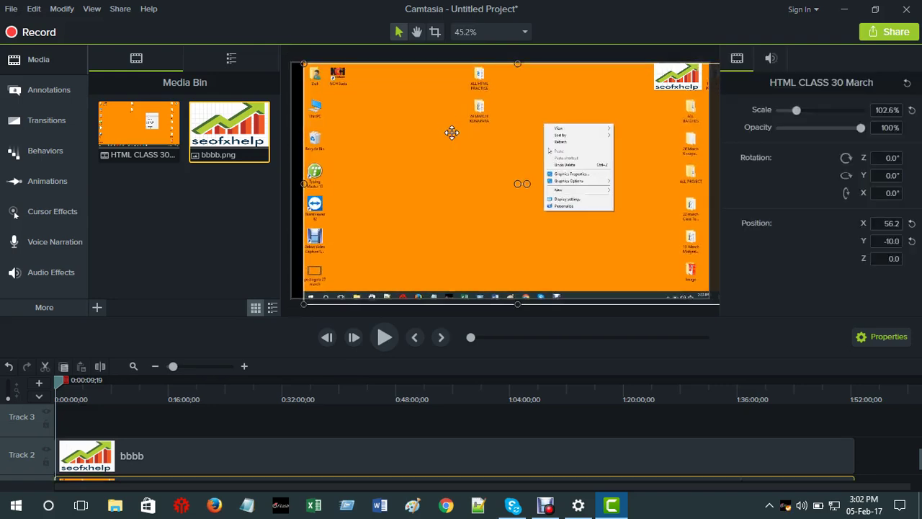
left_click_drag(476, 165, 452, 165)
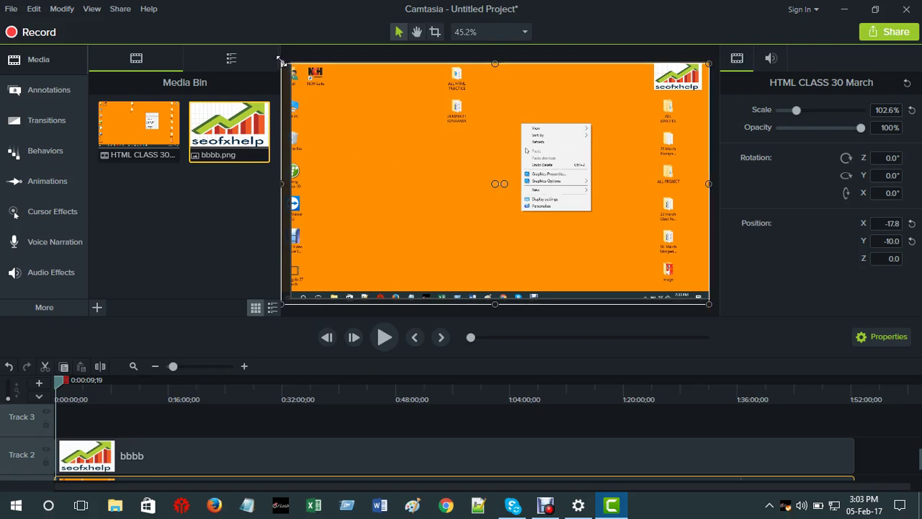
Restore the HTML CLASS recording to 100% scale and centre it at position 0, 0
left_click_drag(281, 62, 289, 68)
left_click_drag(396, 120, 401, 110)
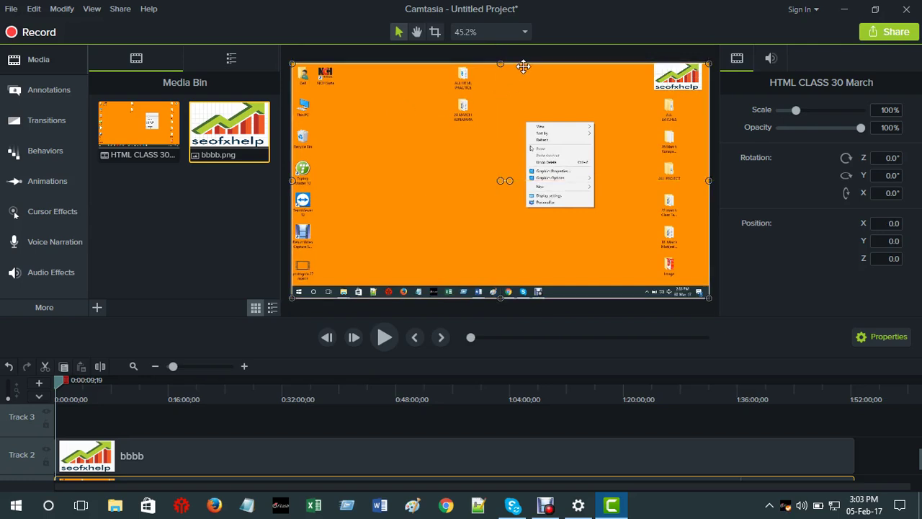
left_click_drag(412, 145, 391, 146)
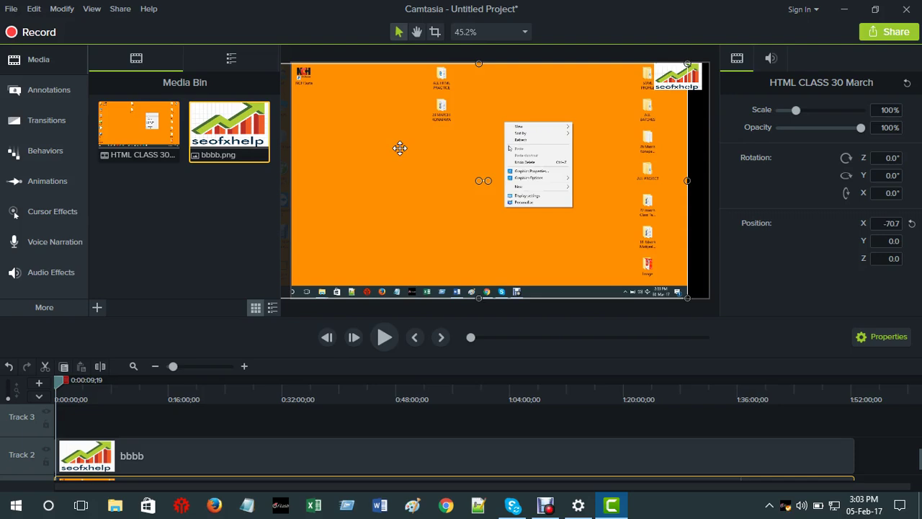
left_click_drag(396, 146, 422, 150)
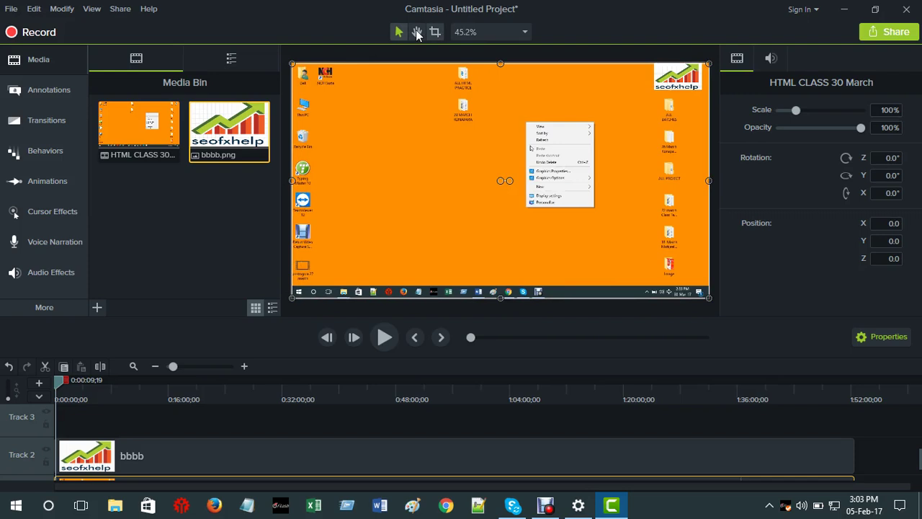
left_click(512, 32)
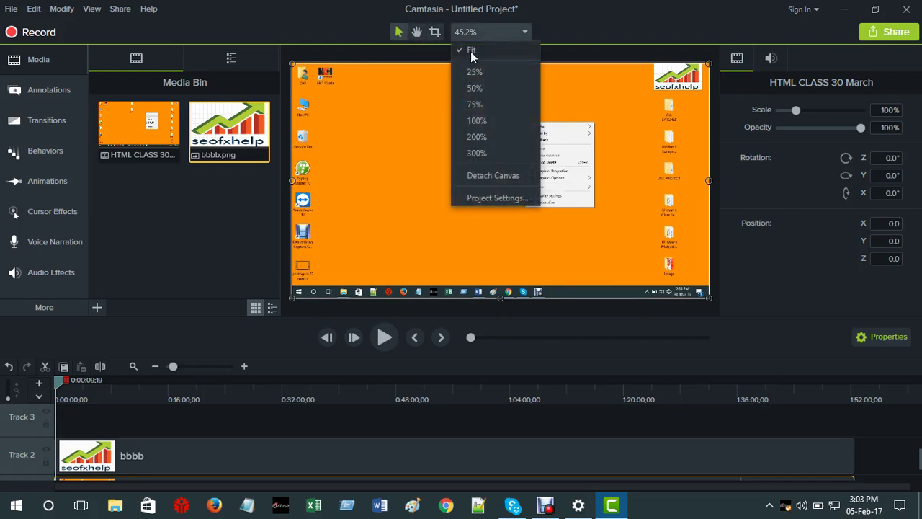
left_click(455, 33)
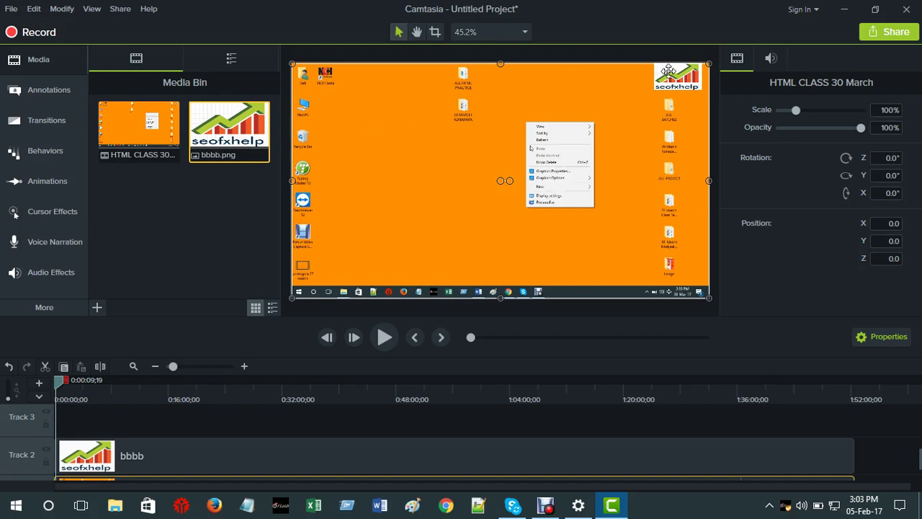
Move the bbbb logo to the lower-right corner of the video, above the taskbar, at about X 604.2, Y -297.7
left_click_drag(679, 73, 689, 73)
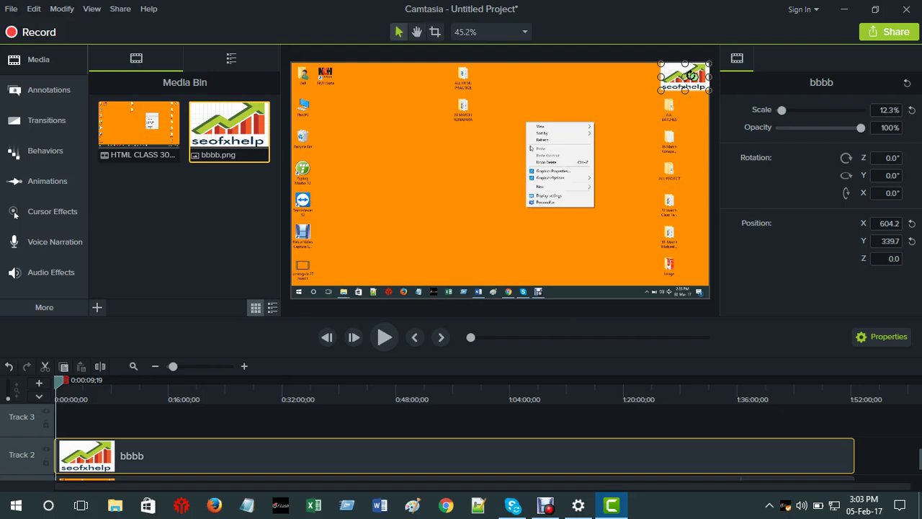
left_click_drag(683, 76, 685, 284)
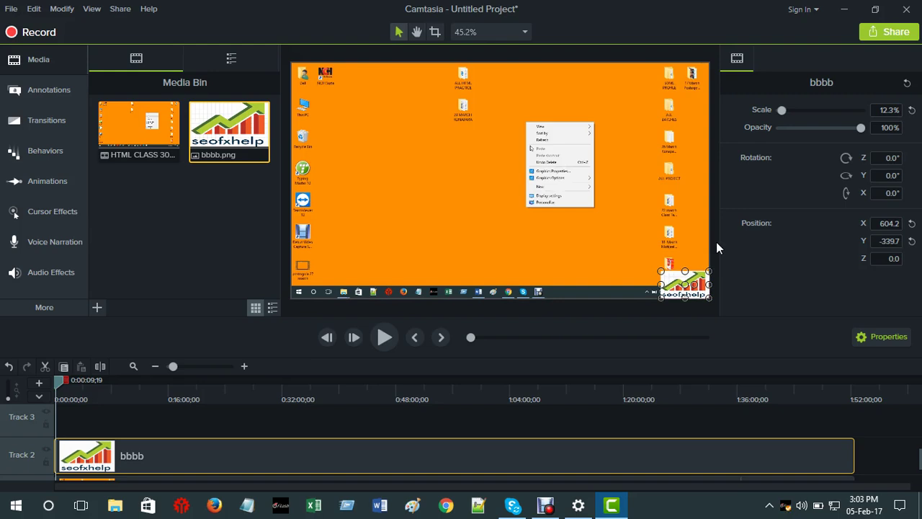
left_click(714, 253)
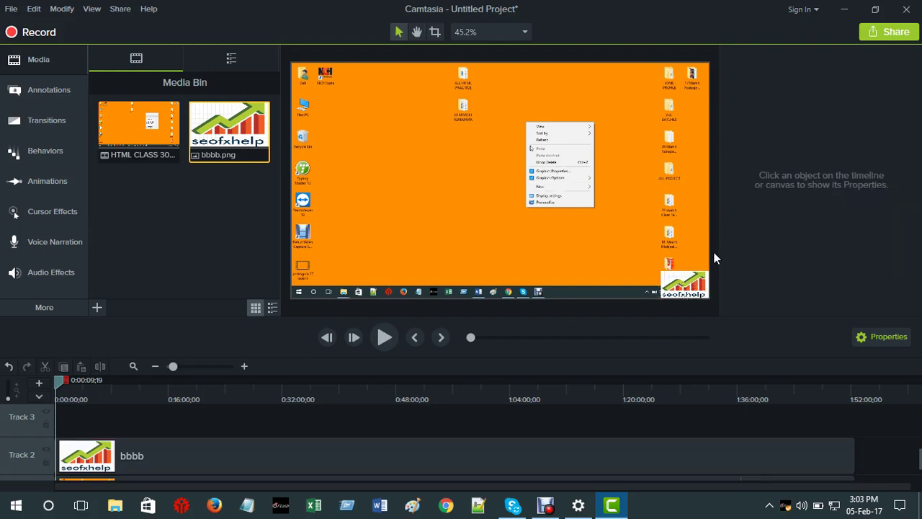
left_click(664, 275)
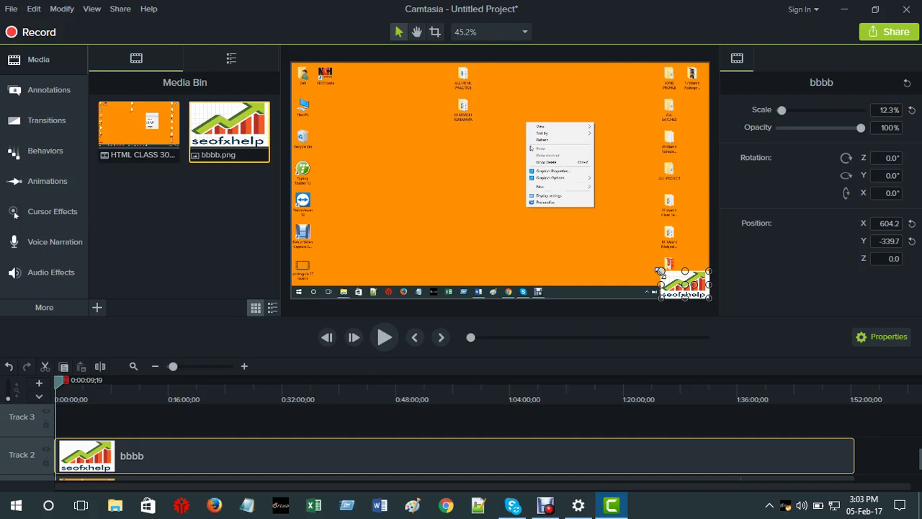
left_click_drag(673, 284, 669, 277)
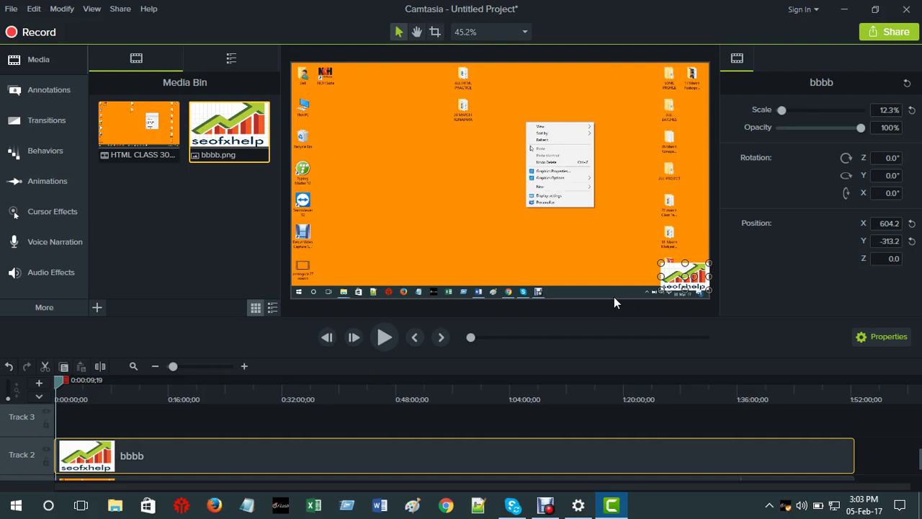
left_click_drag(672, 271, 673, 268)
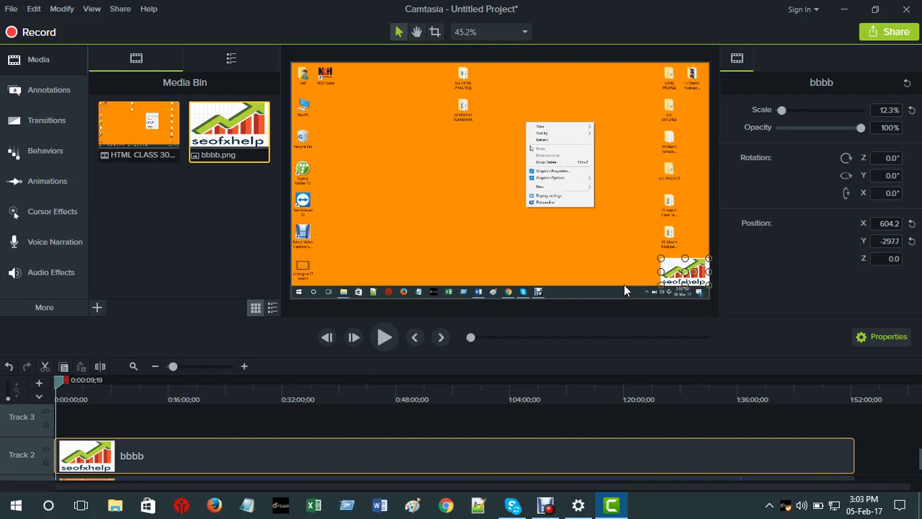
left_click(726, 273)
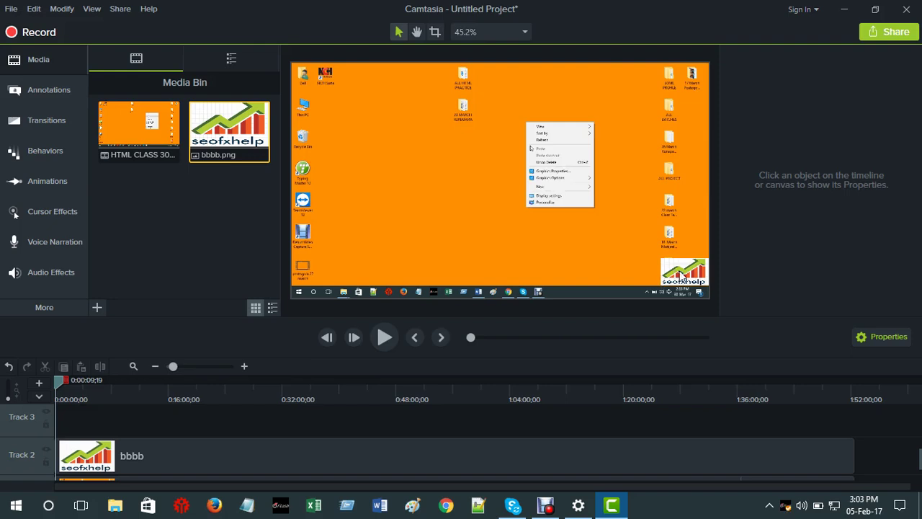
Fine-tune the logo's vertical position at 100% canvas magnification so it sits against the taskbar, at about Y -299.7
scroll(674, 283, "up", 3)
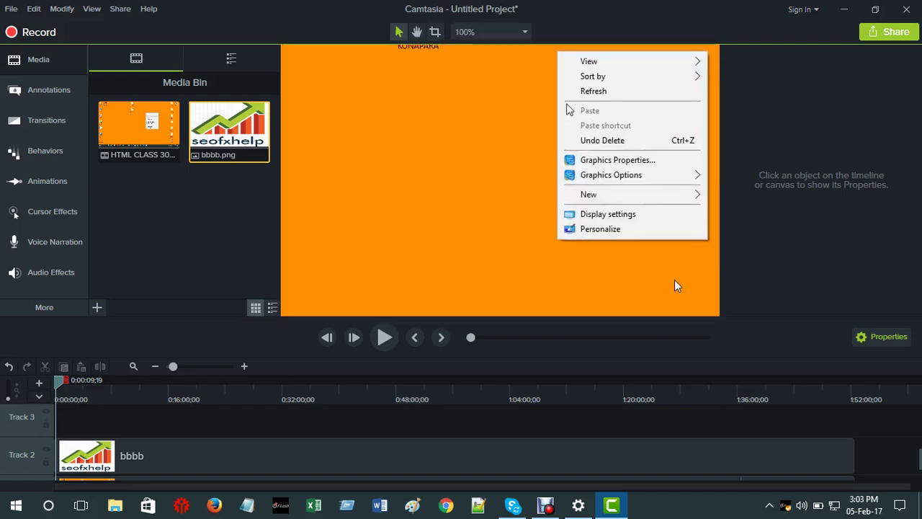
left_click_drag(638, 261, 570, 272)
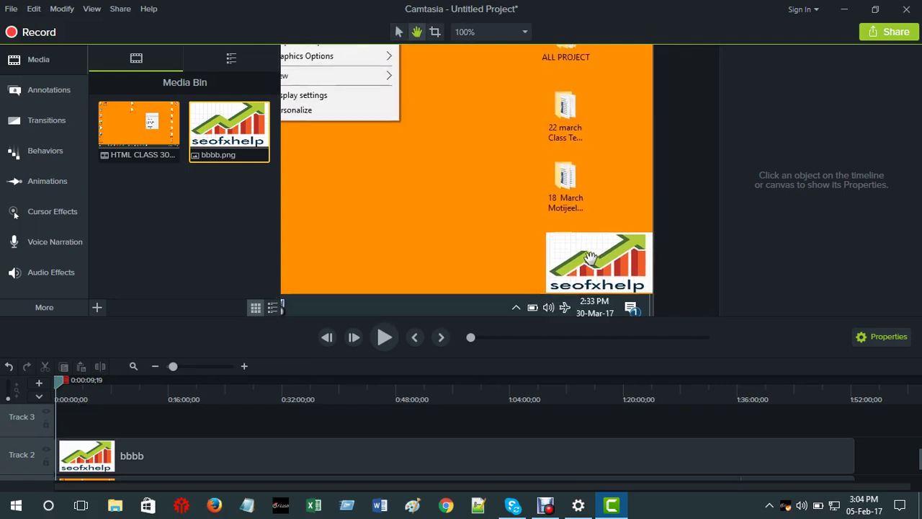
key("v")
left_click(592, 270)
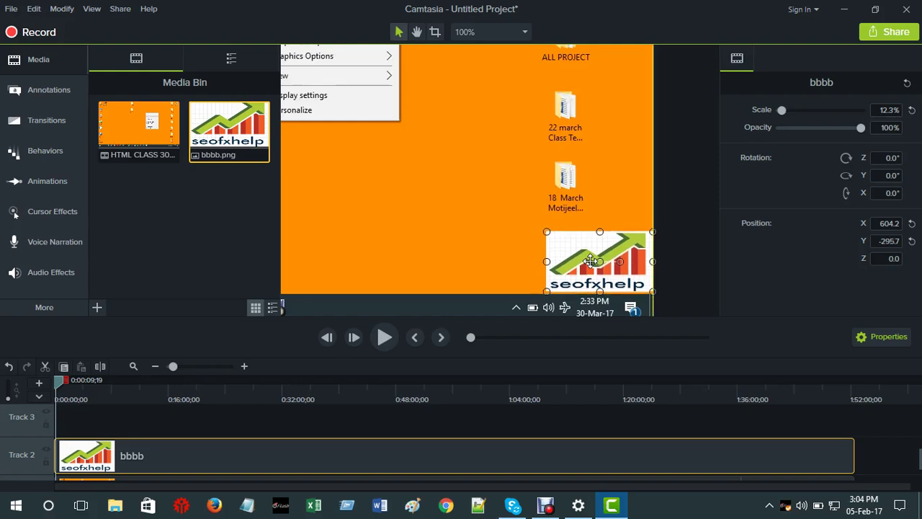
left_click_drag(590, 262, 589, 263)
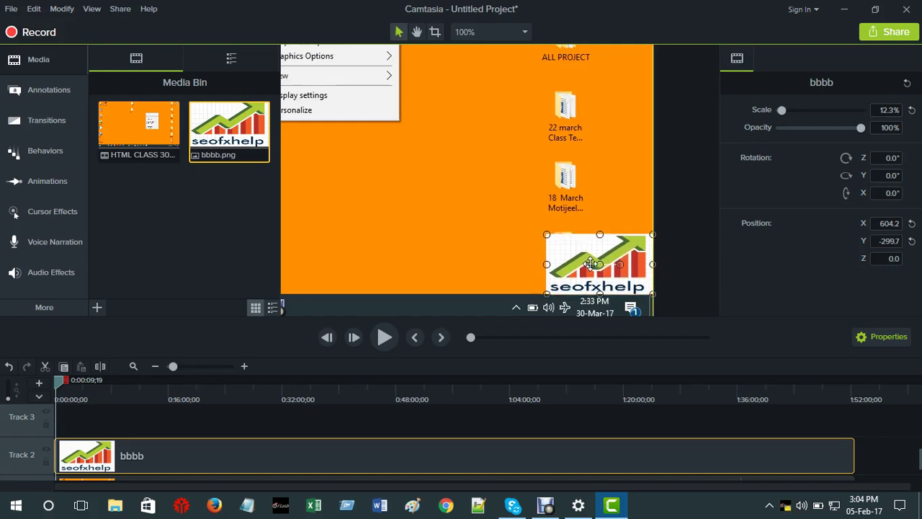
left_click(484, 261)
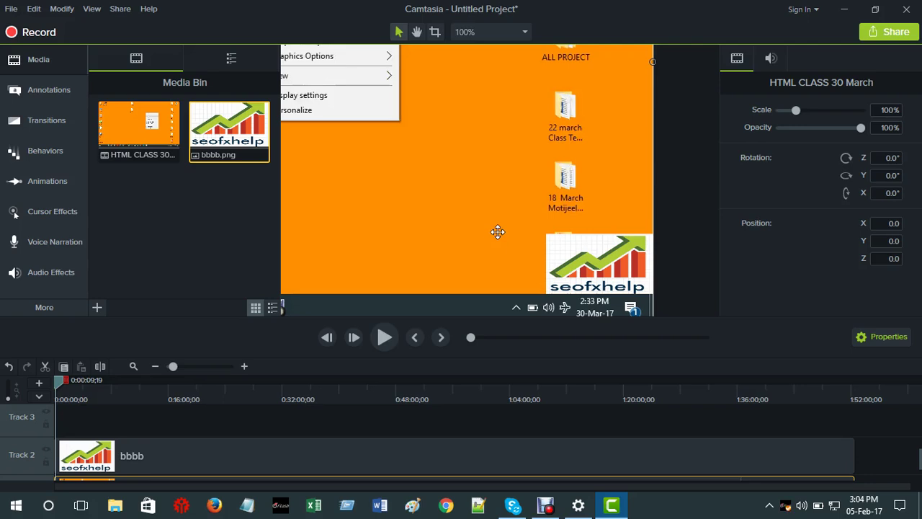
Examine the whole video frame and the logo's placement in its lower-right corner at different magnifications
scroll(501, 234, "down", 2)
key("h")
left_click_drag(381, 140, 631, 244)
key("v")
scroll(641, 249, "down", 2)
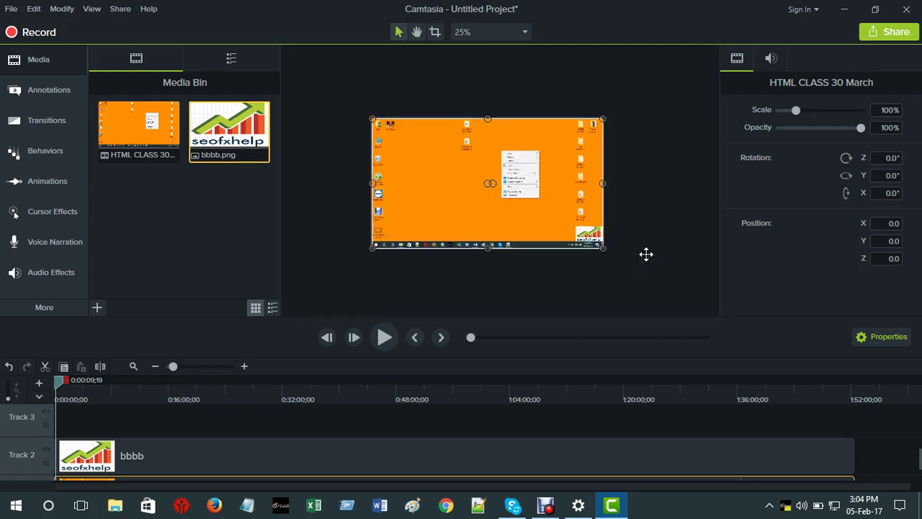
scroll(554, 221, "up", 1)
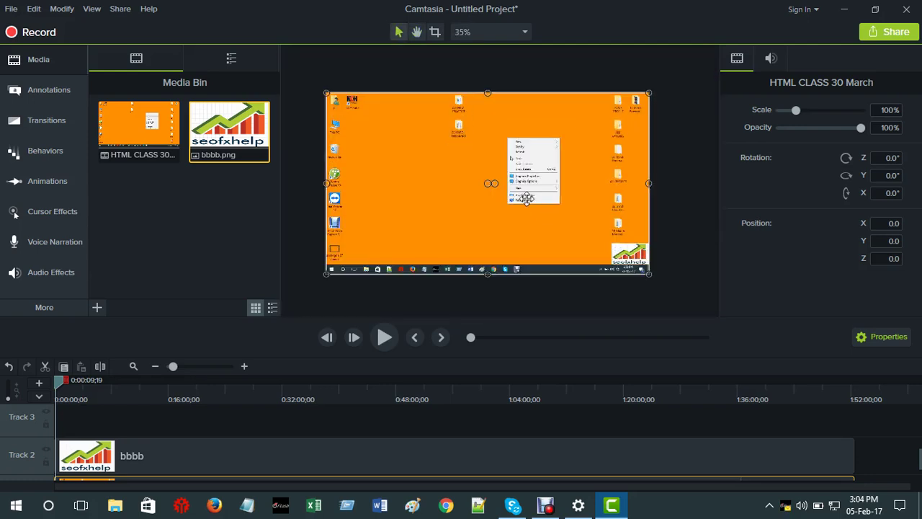
key("h")
left_click_drag(454, 190, 463, 197)
key("v")
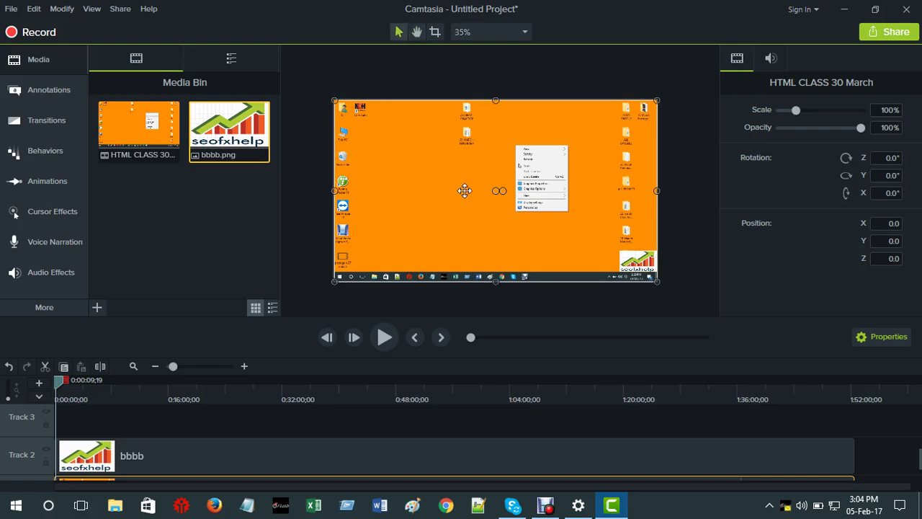
key("h")
mouse_move(451, 198)
left_mouse_down()
mouse_move(490, 161)
mouse_move(449, 199)
mouse_move(512, 200)
mouse_move(445, 201)
left_mouse_up()
key("v")
left_click(485, 87)
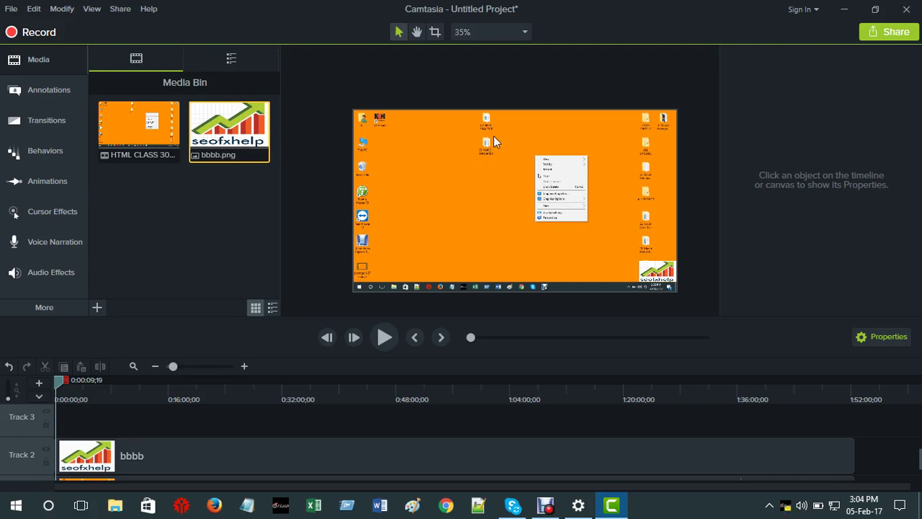
scroll(504, 171, "up", 4)
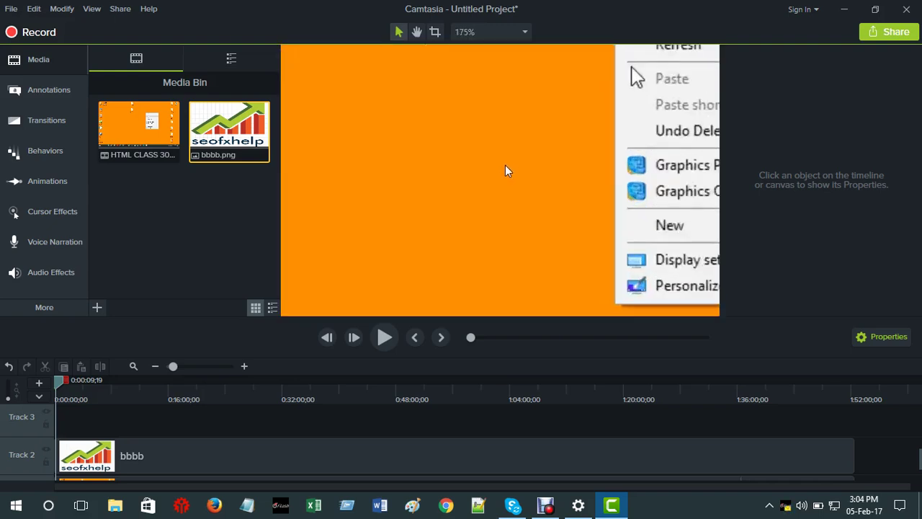
scroll(505, 167, "down", 1)
scroll(502, 166, "down", 4)
scroll(503, 164, "up", 1)
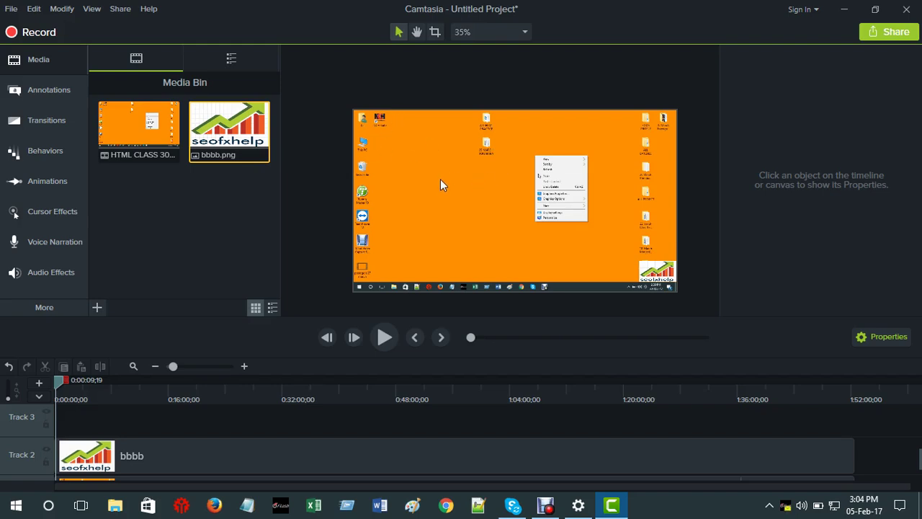
Try to shift the HTML CLASS recording off centre to about X 300, Y -48.6
left_click_drag(441, 180, 490, 199)
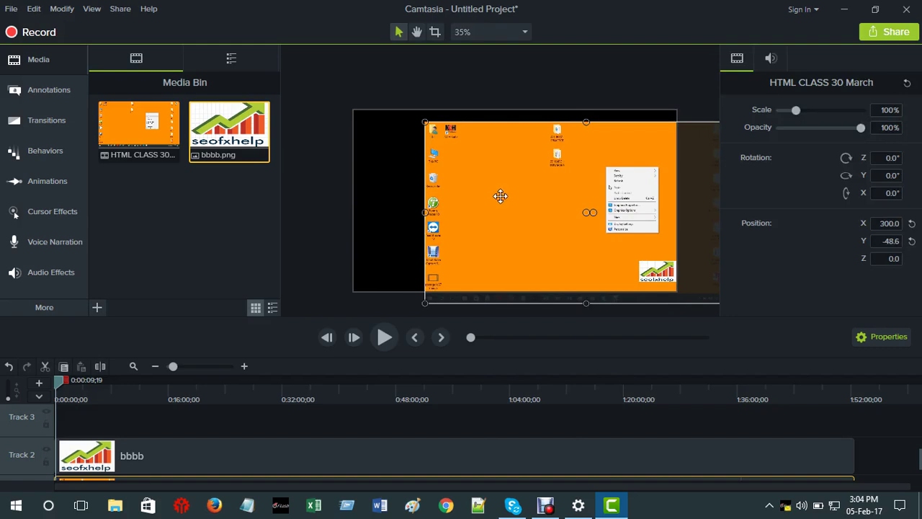
left_click_drag(531, 198, 515, 181)
key("h")
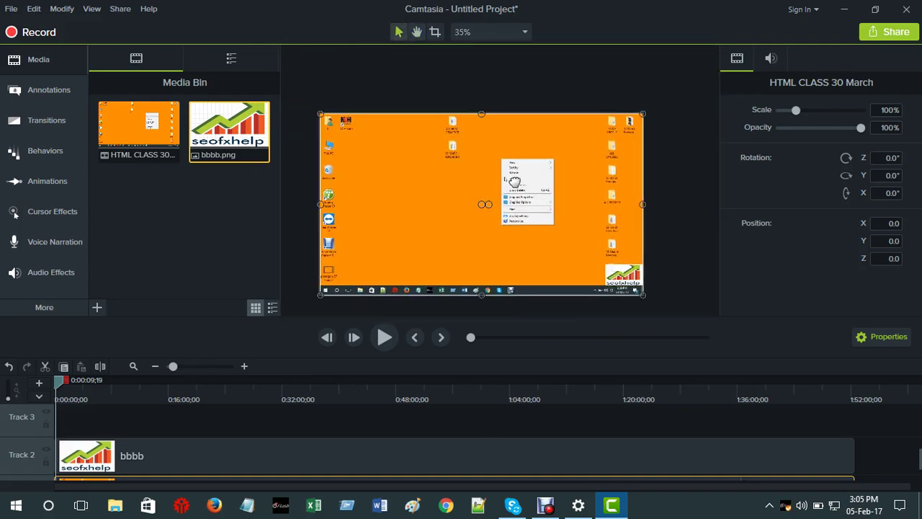
Examine the HTML CLASS recording and its corner logo on the canvas at 35% and 50% magnification
mouse_move(434, 197)
left_mouse_down()
mouse_move(438, 185)
mouse_move(426, 180)
left_mouse_up()
key("v")
scroll(434, 181, "up", 2)
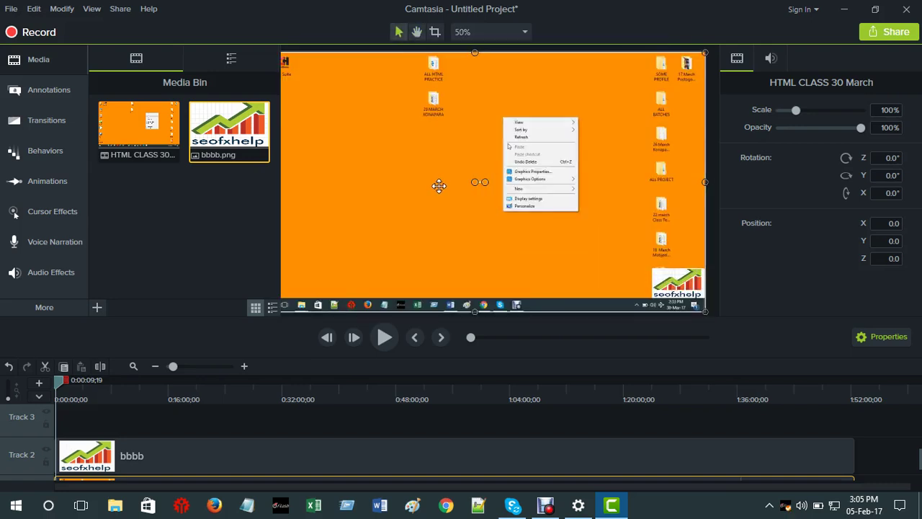
key("h")
left_click_drag(428, 187, 456, 195)
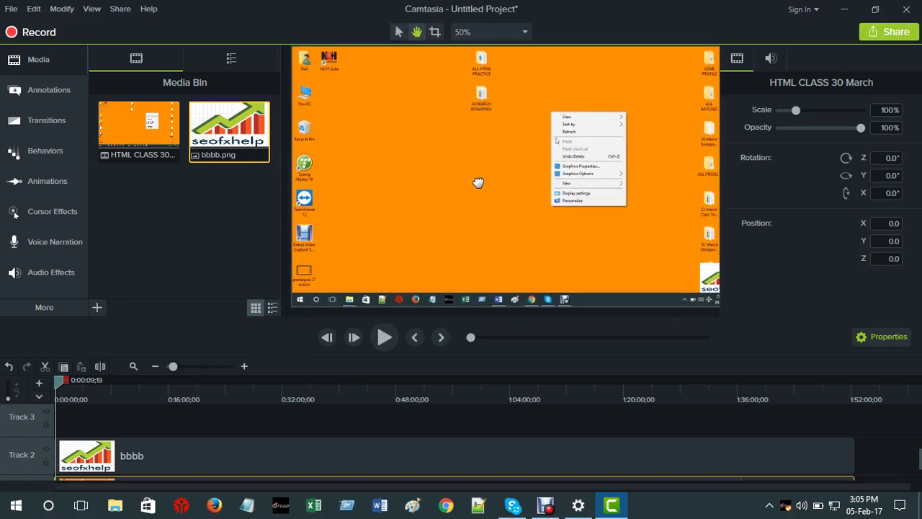
key("v")
scroll(465, 190, "down", 2)
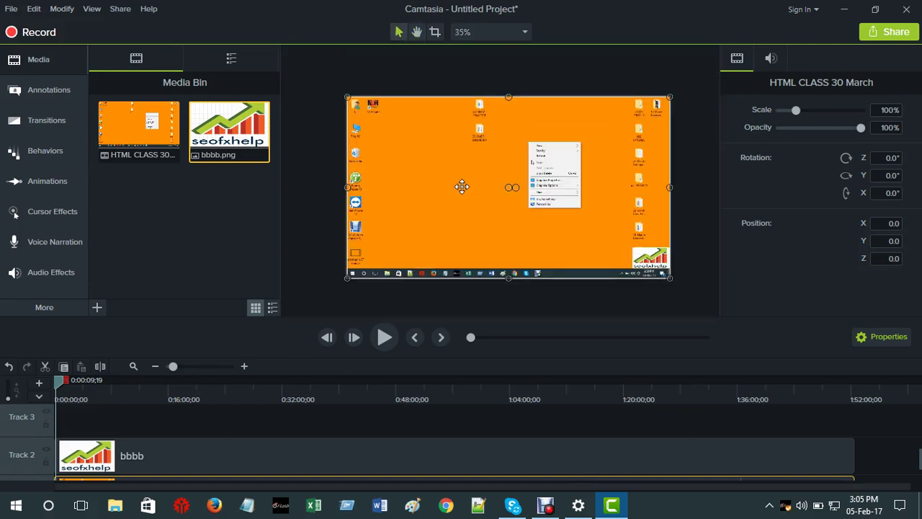
scroll(461, 187, "up", 2)
key("h")
left_click_drag(440, 195, 458, 201)
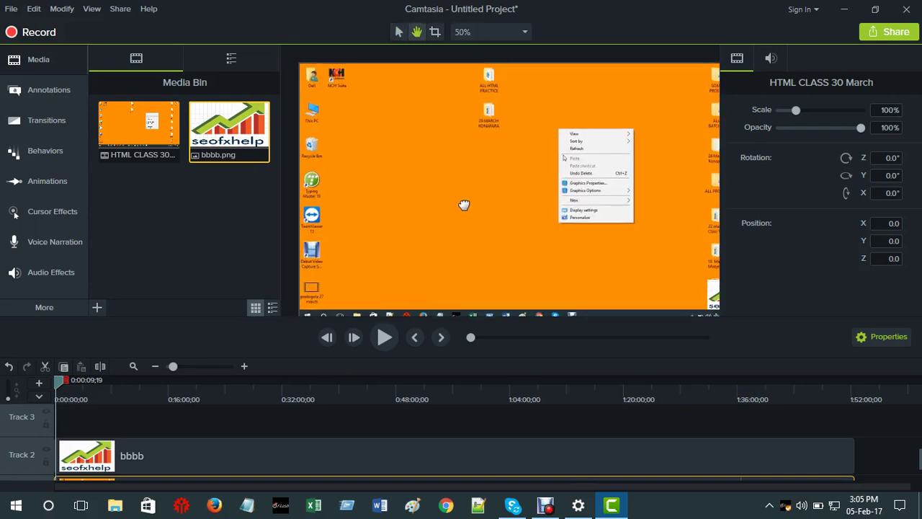
key("v")
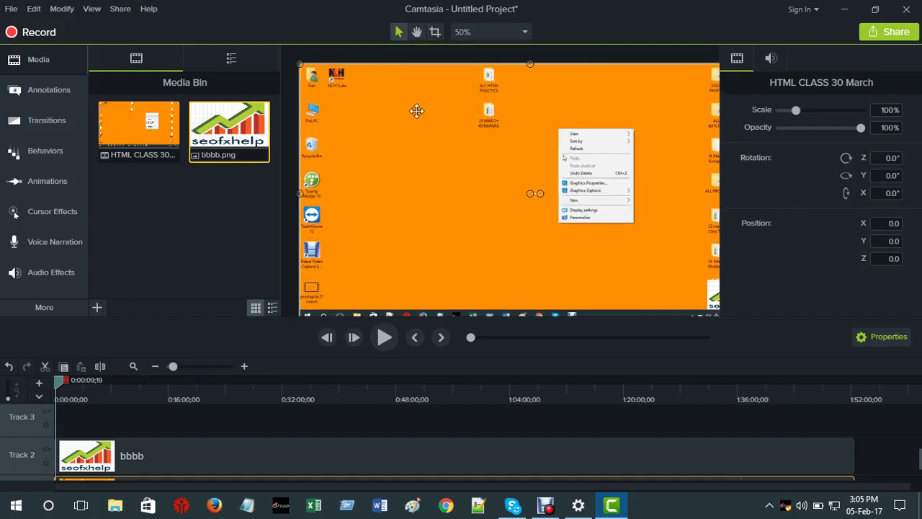
Fit the whole video frame into the canvas view at 45.2% magnification
mouse_move(467, 181)
left_mouse_down()
mouse_move(443, 172)
mouse_move(473, 183)
mouse_move(469, 170)
mouse_move(449, 186)
mouse_move(457, 180)
mouse_move(461, 199)
mouse_move(454, 193)
left_mouse_up()
left_click(531, 59)
left_click(489, 139)
key("h")
left_click(525, 32)
left_click(482, 57)
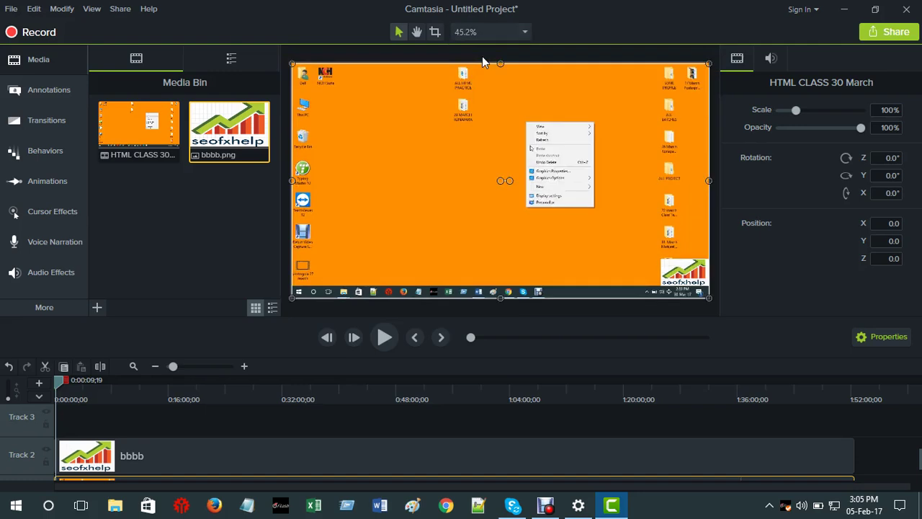
Try shifting the HTML CLASS recording sideways to X -26.5, and return it to the centre at X 0.0
left_click_drag(434, 144, 420, 139)
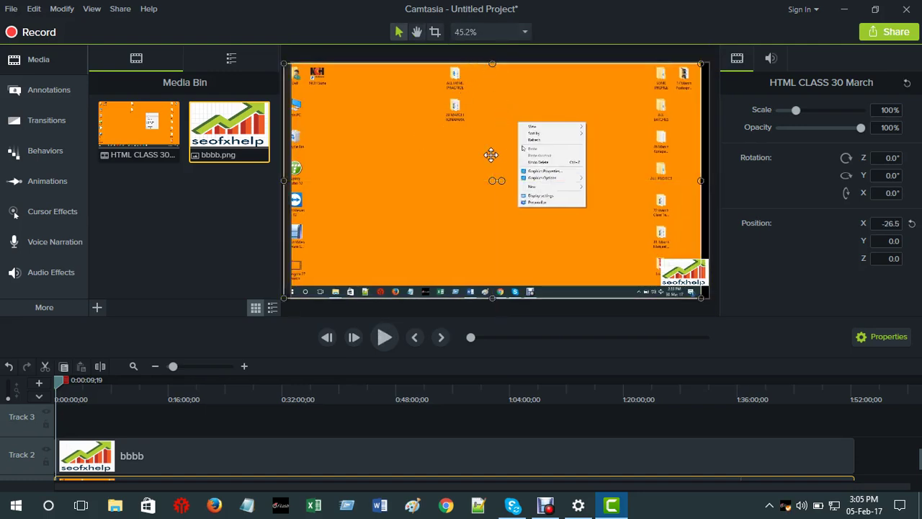
left_click(703, 146)
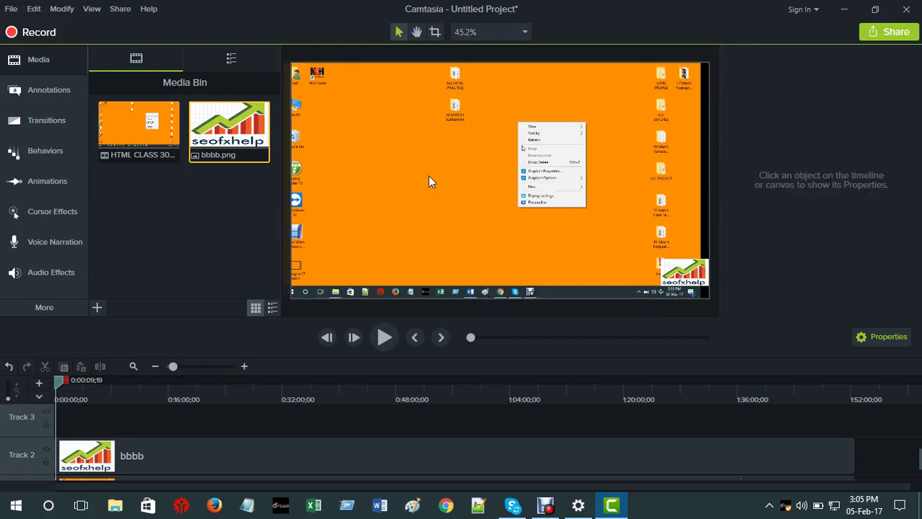
mouse_move(374, 181)
left_mouse_down()
mouse_move(391, 190)
mouse_move(369, 173)
left_mouse_up()
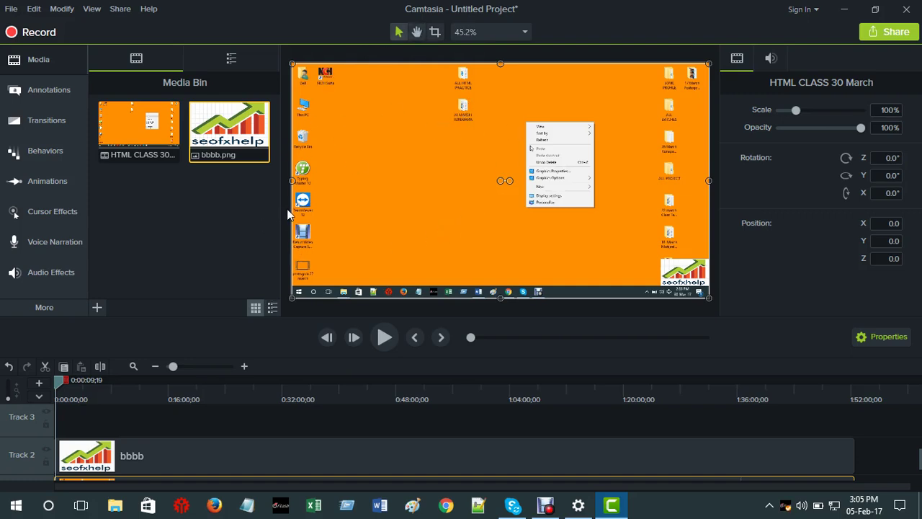
Examine the canvas at different magnifications and restore its zoom to Fit
scroll(387, 157, "up", 1)
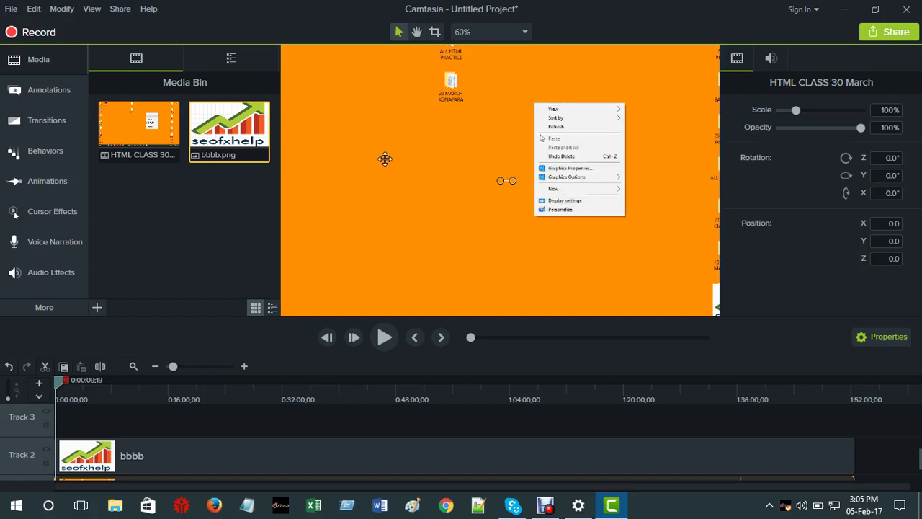
key("h")
mouse_move(393, 169)
left_mouse_down()
mouse_move(406, 180)
mouse_move(409, 159)
mouse_move(406, 170)
left_mouse_up()
key("v")
left_click(406, 168)
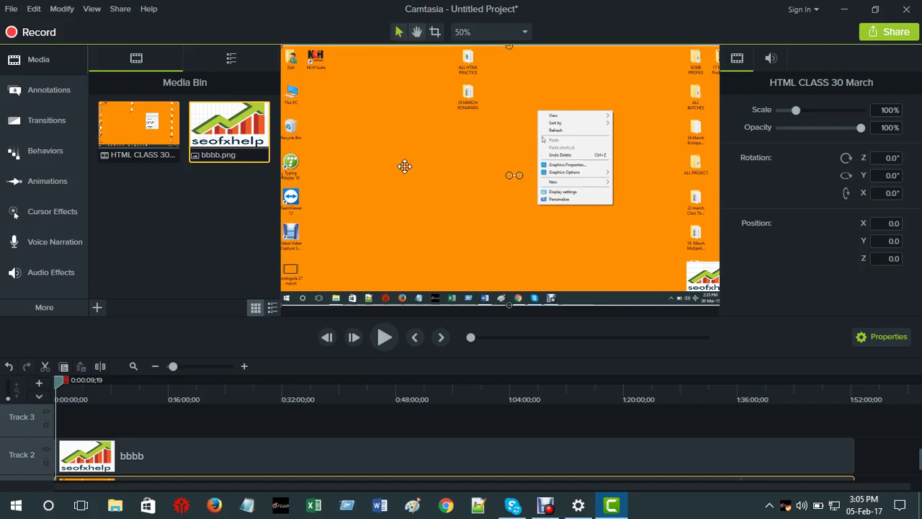
scroll(407, 167, "down", 2)
scroll(407, 167, "up", 2)
scroll(407, 167, "down", 3)
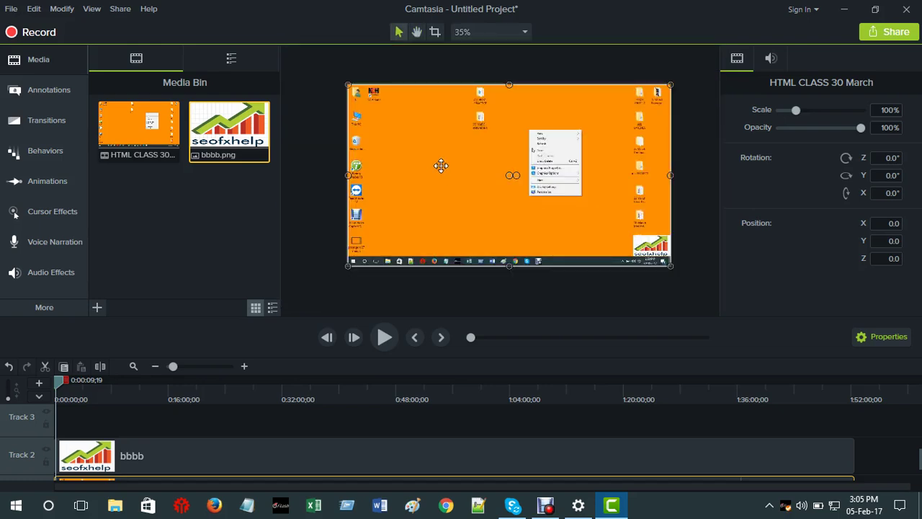
key("h")
left_click_drag(475, 136, 468, 158)
key("v")
left_click(472, 34)
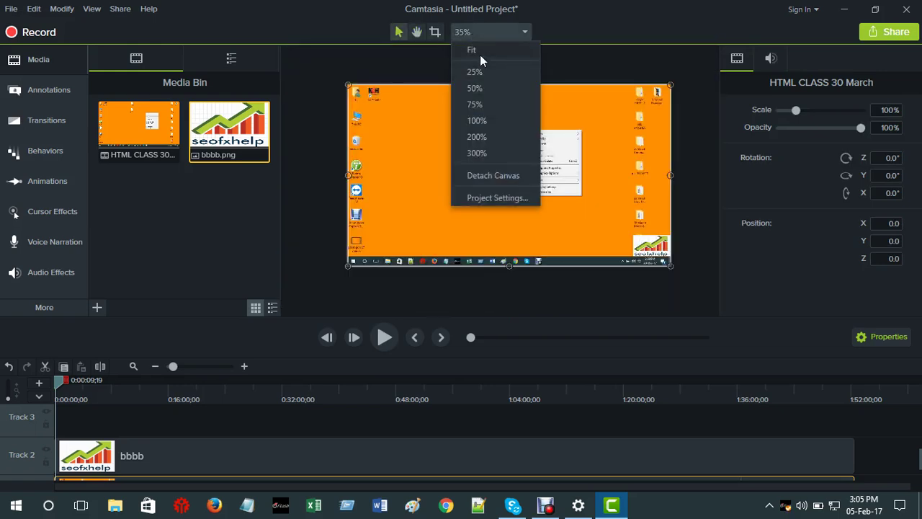
left_click(480, 54)
left_click(440, 56)
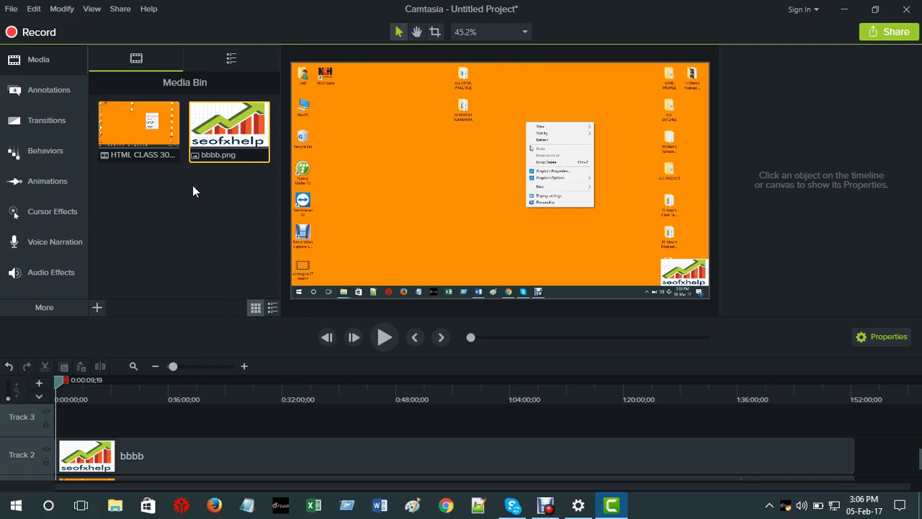
Look through the library's asset folders and the available callout annotations
left_click(231, 59)
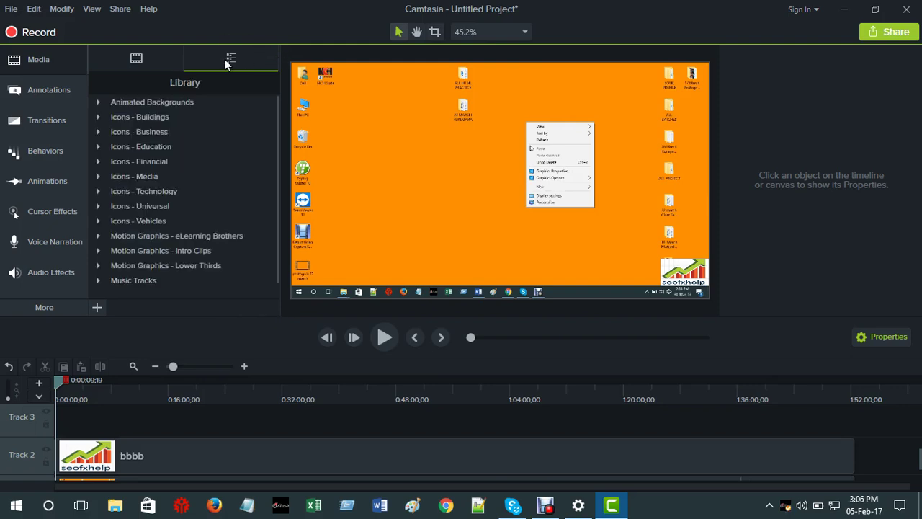
scroll(103, 261, "down", 1)
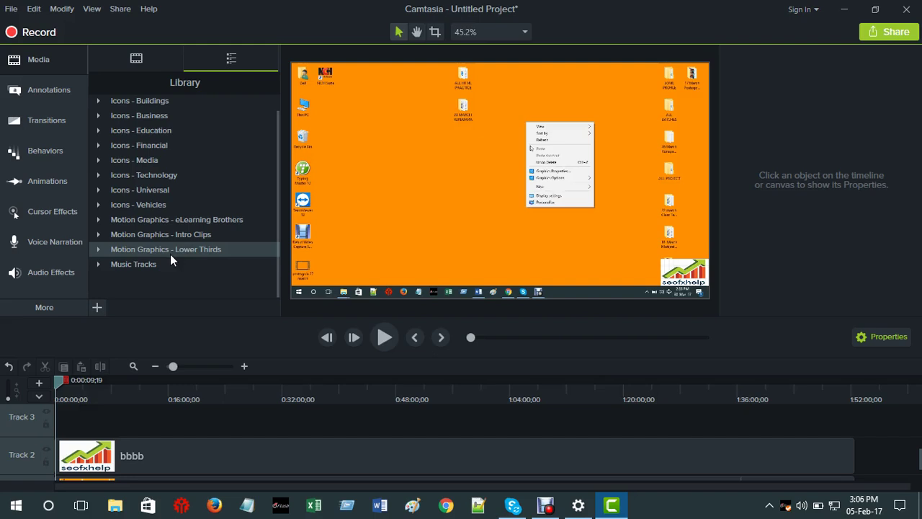
left_click(135, 59)
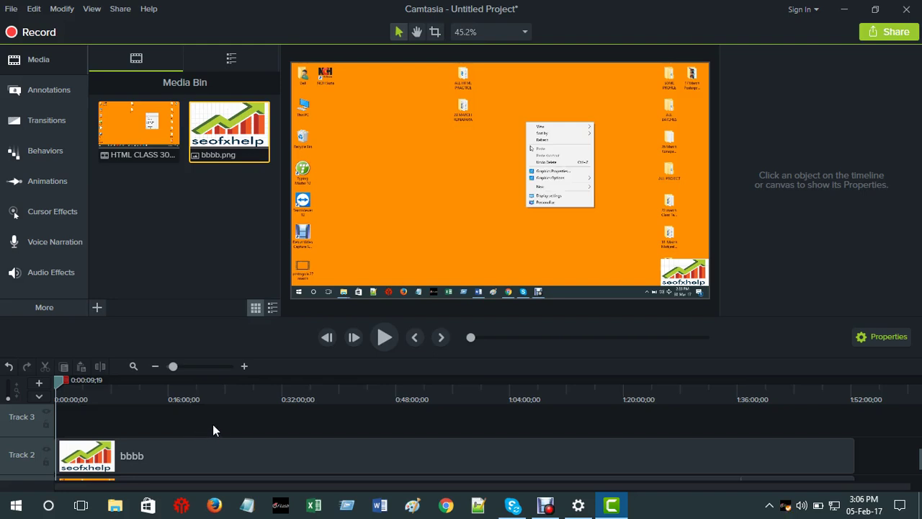
left_click(48, 91)
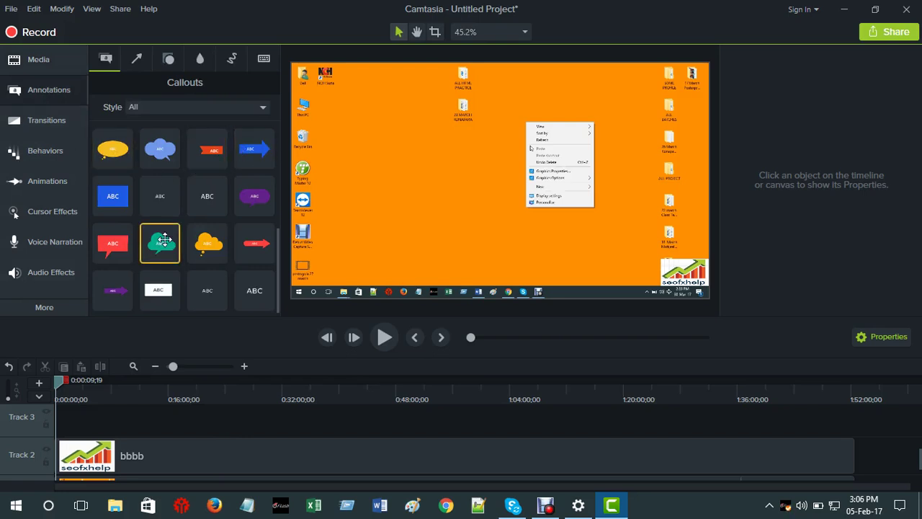
scroll(191, 252, "up", 5)
scroll(189, 255, "down", 5)
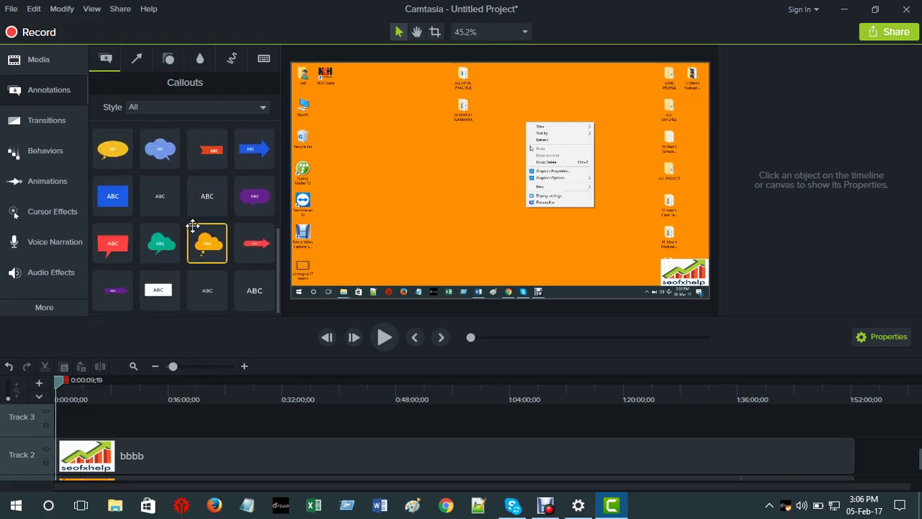
scroll(189, 230, "up", 1)
scroll(184, 220, "up", 5)
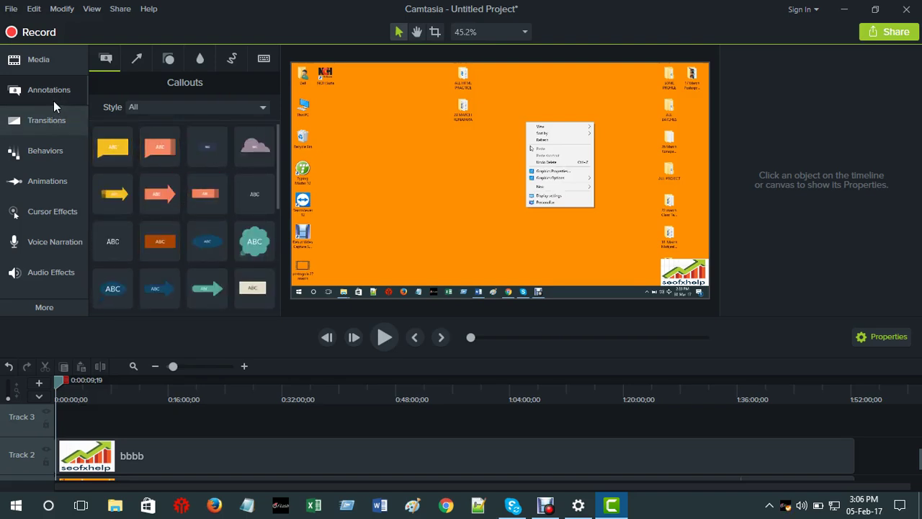
Place the fadingsquares clip from the Motion Graphics - Intro Clips library folder on Track 3 at about 0:19:39
left_click(38, 64)
left_click(229, 56)
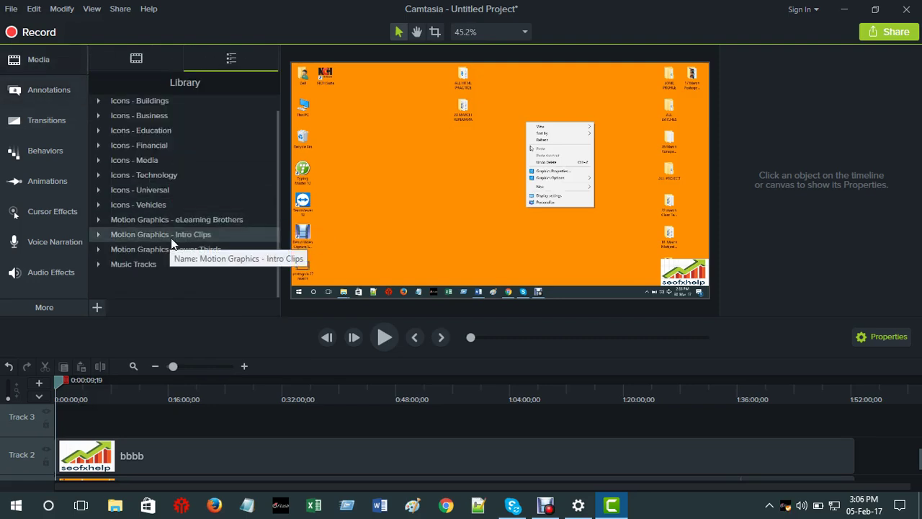
left_click(99, 236)
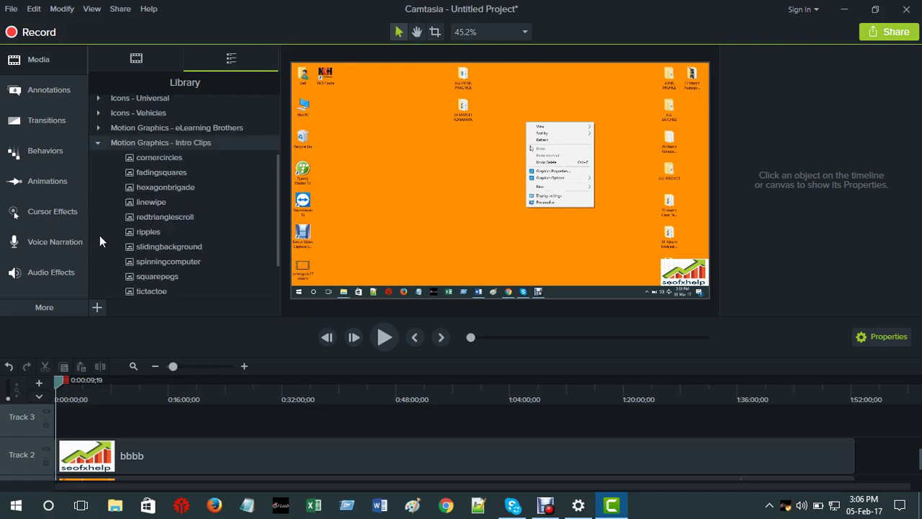
mouse_move(161, 174)
left_mouse_down()
mouse_move(185, 251)
mouse_move(185, 429)
mouse_move(172, 437)
mouse_move(193, 429)
left_mouse_up()
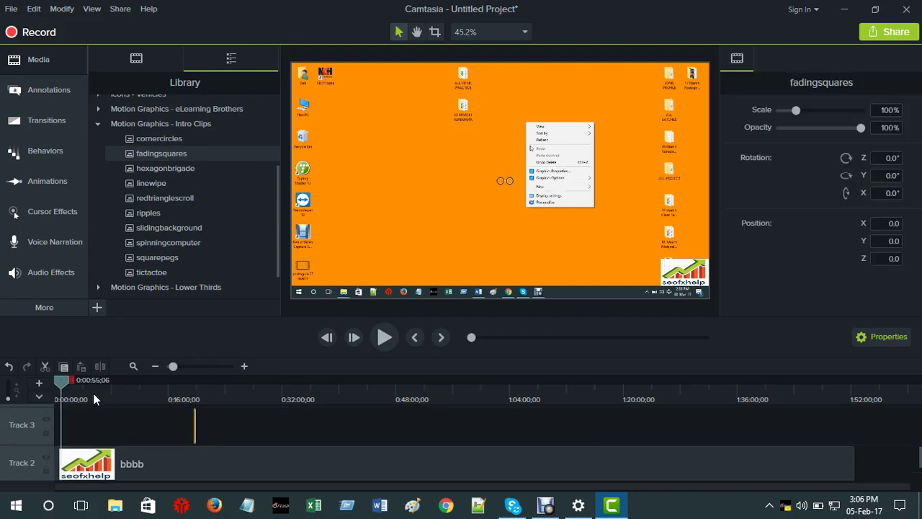
Zoom in the timeline around the fadingsquares clip and play the intro through from its start
left_click_drag(93, 392, 176, 397)
left_click(189, 413)
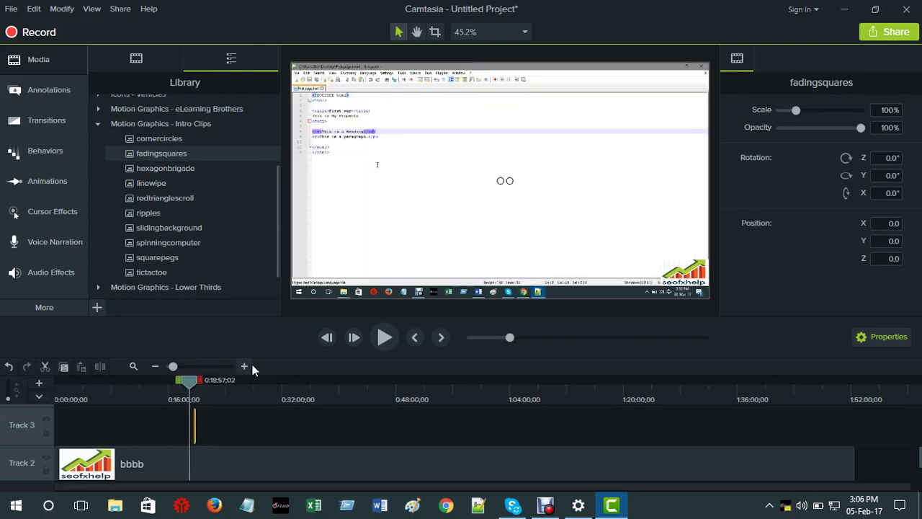
left_click(193, 368)
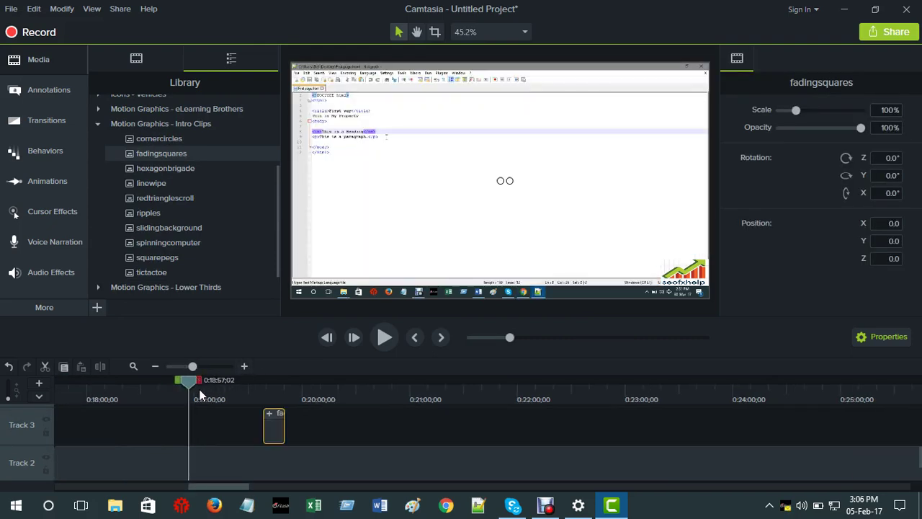
left_click(261, 417)
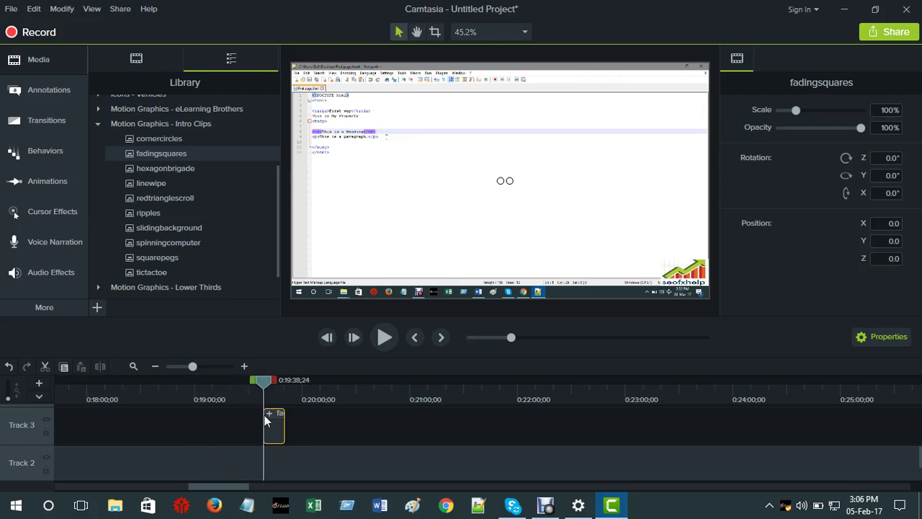
left_click(388, 339)
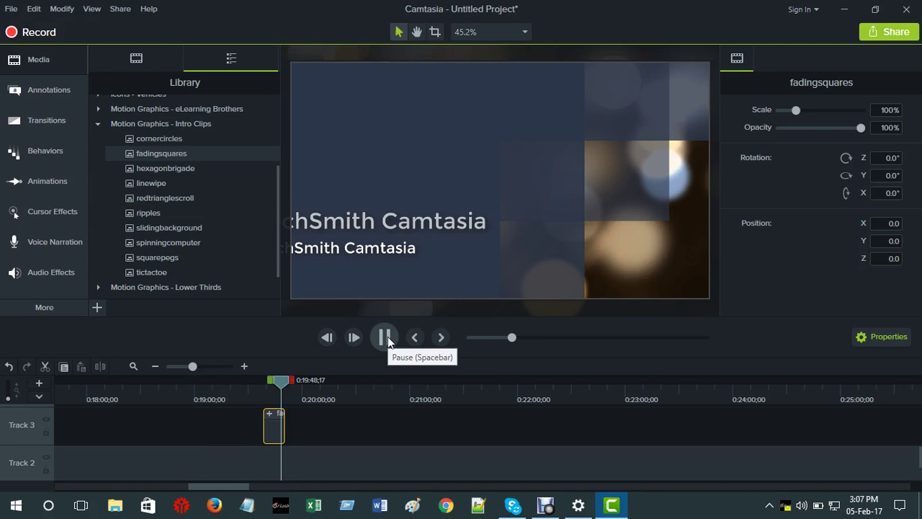
left_click(387, 339)
left_click(385, 337)
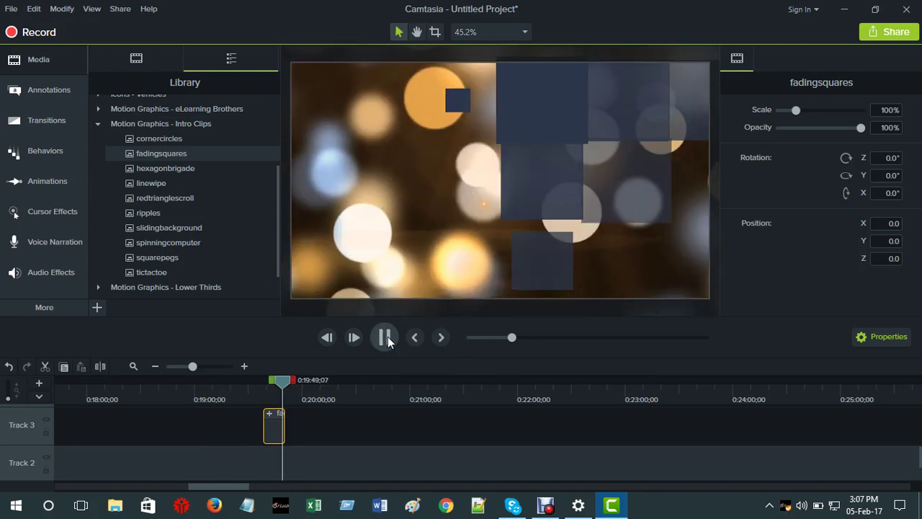
left_click(385, 338)
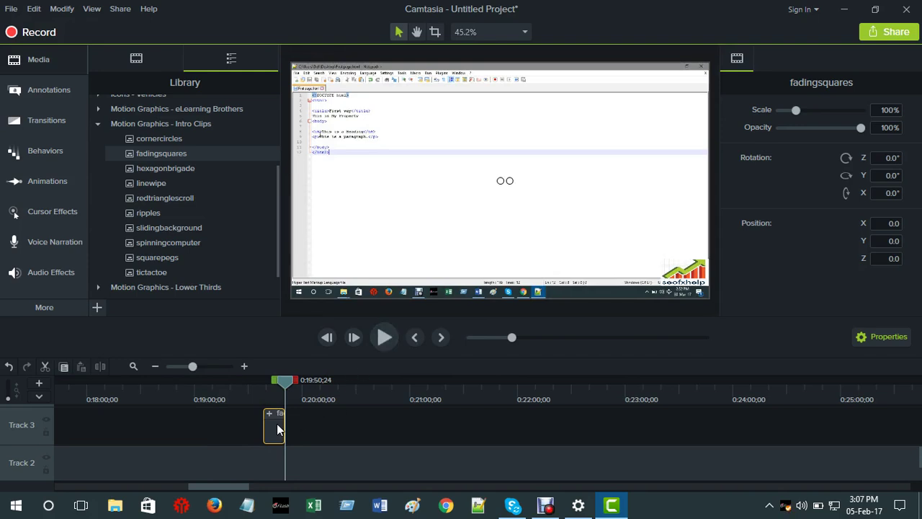
Move the fadingsquares clip to about 0:10:10 on Track 3, and delete it from the timeline
left_click_drag(277, 425, 102, 467)
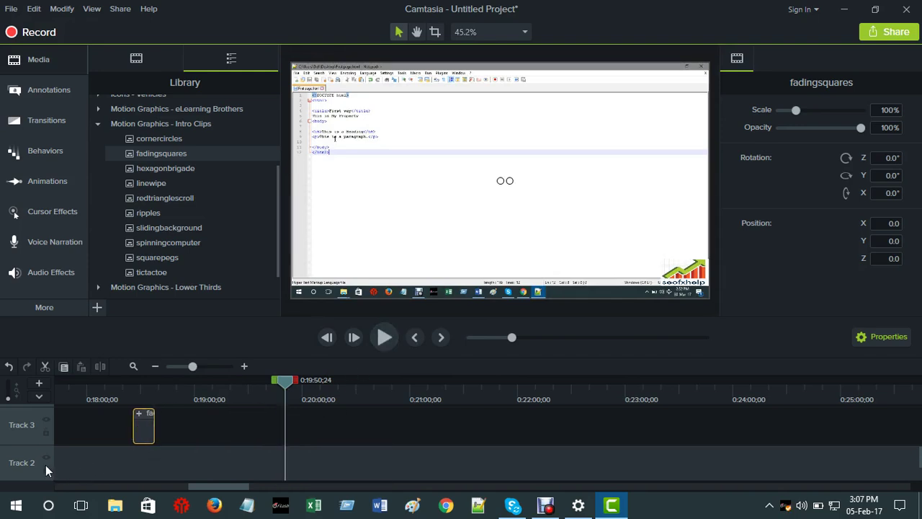
left_click_drag(46, 465, 175, 408)
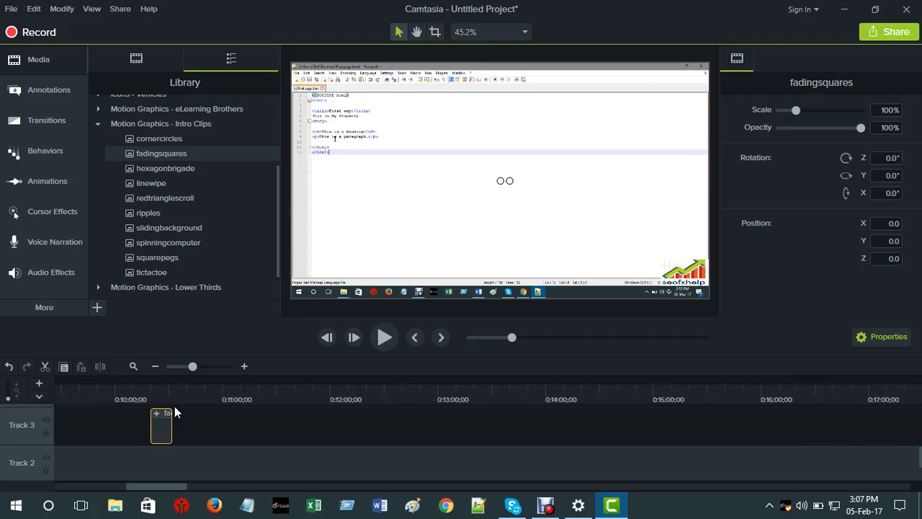
left_click(173, 366)
left_click(125, 408)
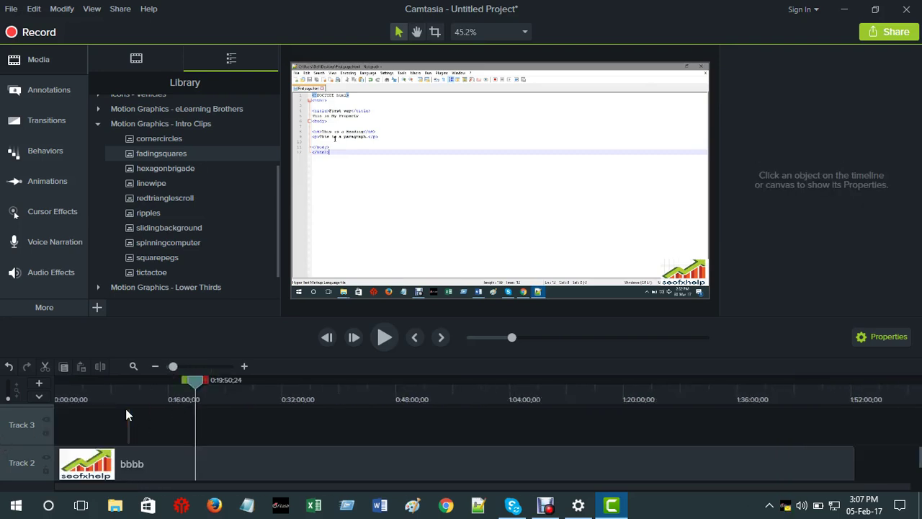
left_click(129, 420)
right_click(128, 421)
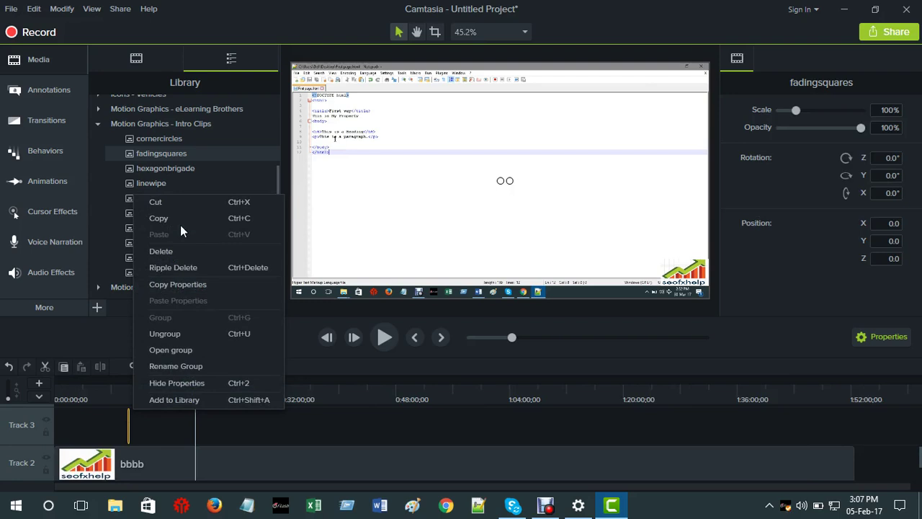
left_click(151, 251)
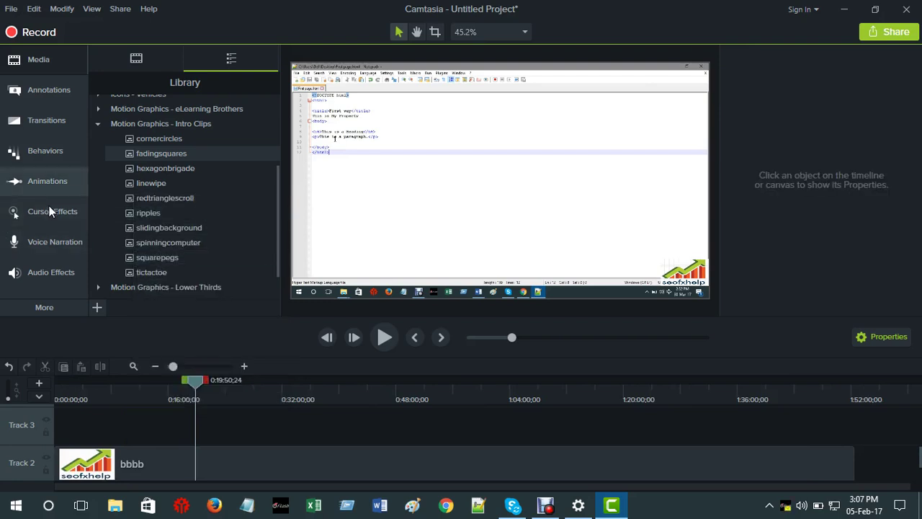
Shift the bbbb and HTML CLASS 30 March clips together to start at 0:19:50;24, and return the playhead to 0:00:00;00
left_click(37, 124)
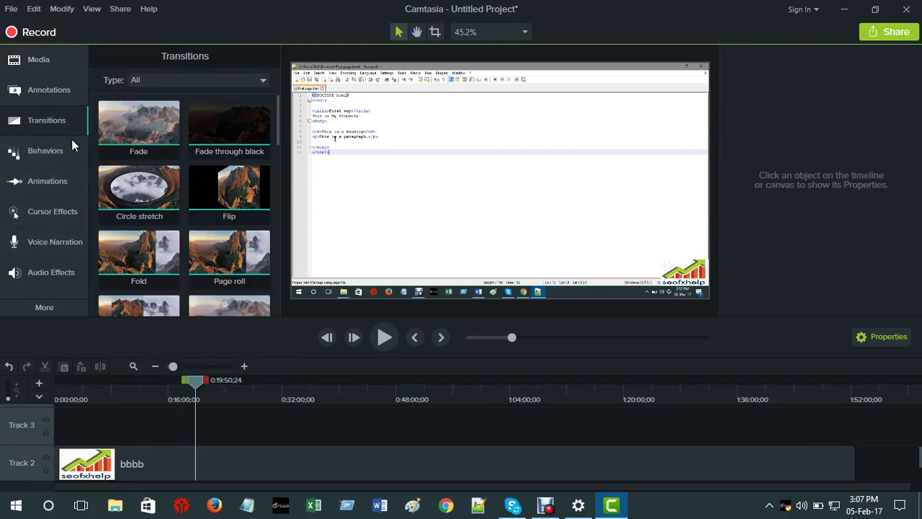
scroll(202, 268, "down", 1)
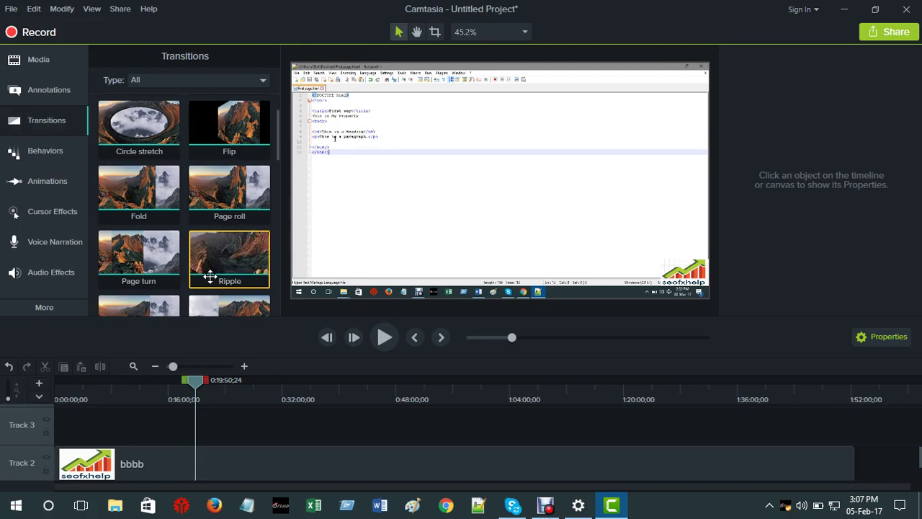
left_click_drag(139, 430, 380, 432)
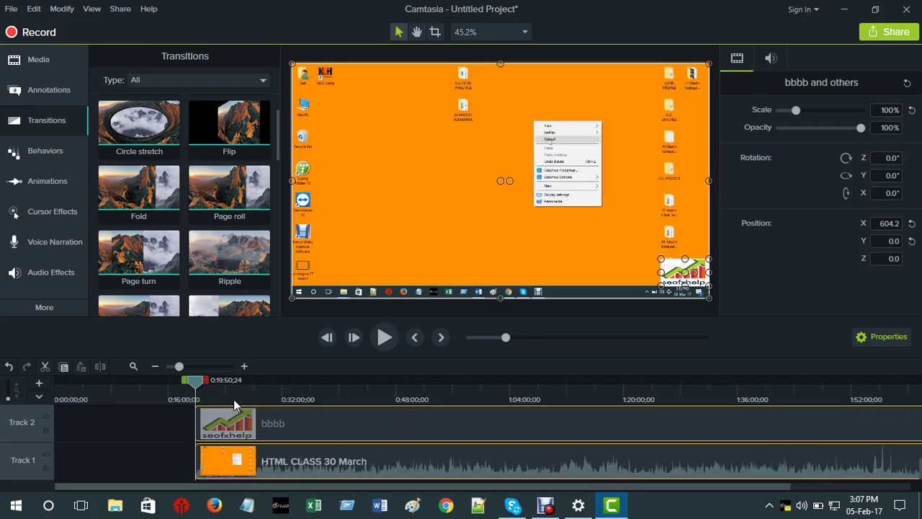
left_click_drag(197, 380, 28, 442)
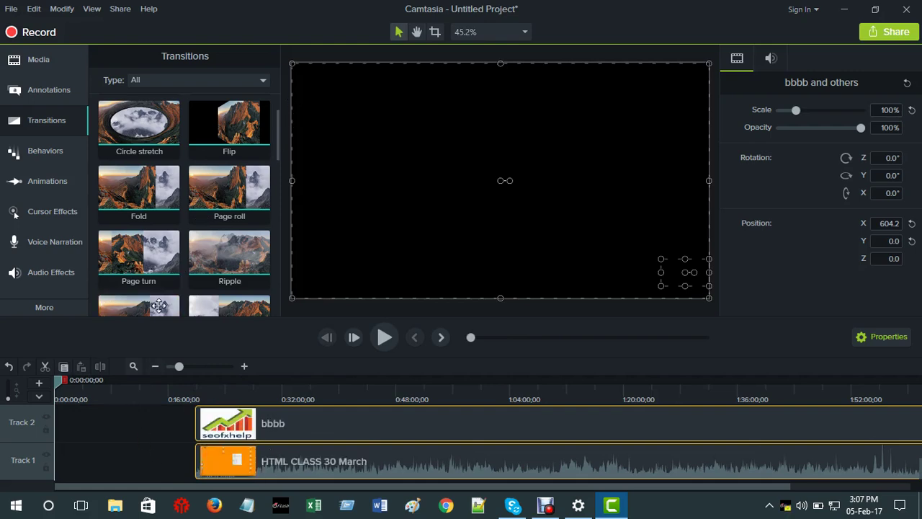
Insert the hexagonbrigade intro clip from the library at the start of Track 1
left_click(57, 81)
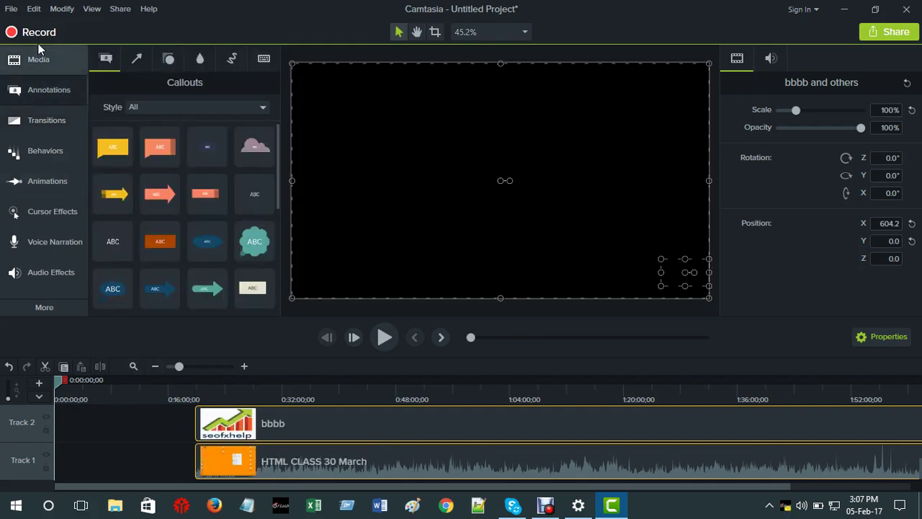
left_click(78, 52)
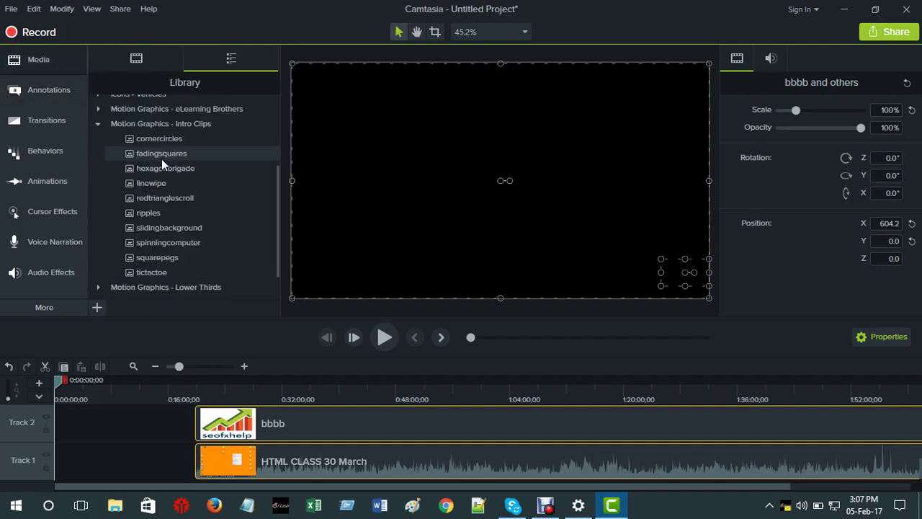
mouse_move(160, 168)
left_mouse_down()
mouse_move(104, 336)
mouse_move(128, 438)
mouse_move(63, 475)
left_mouse_up()
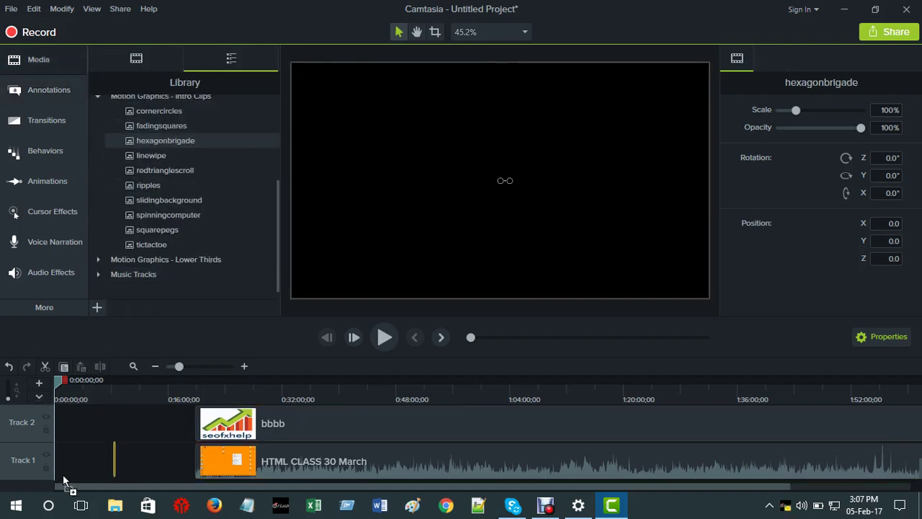
Move the bbbb and HTML CLASS 30 March clips back together to follow the hexagonbrigade intro, and play the timeline from the beginning
left_click_drag(180, 419, 245, 461)
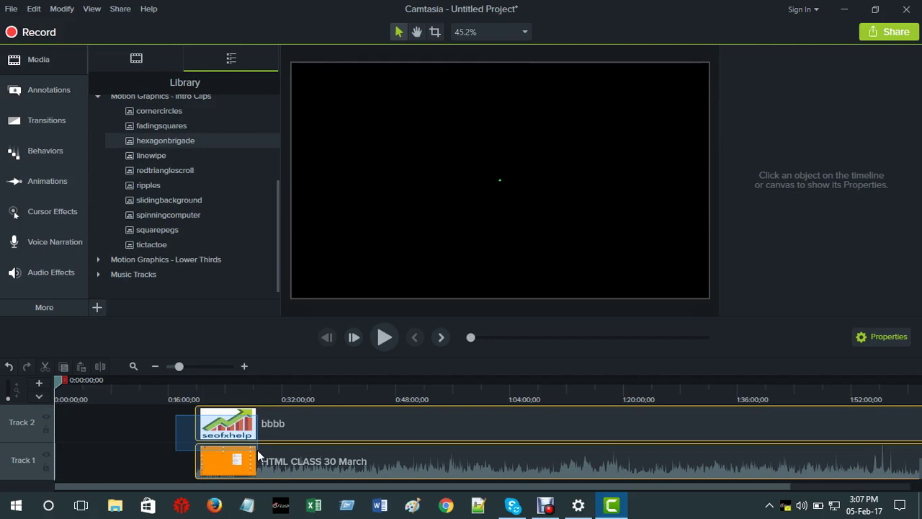
left_click_drag(265, 425, 88, 437)
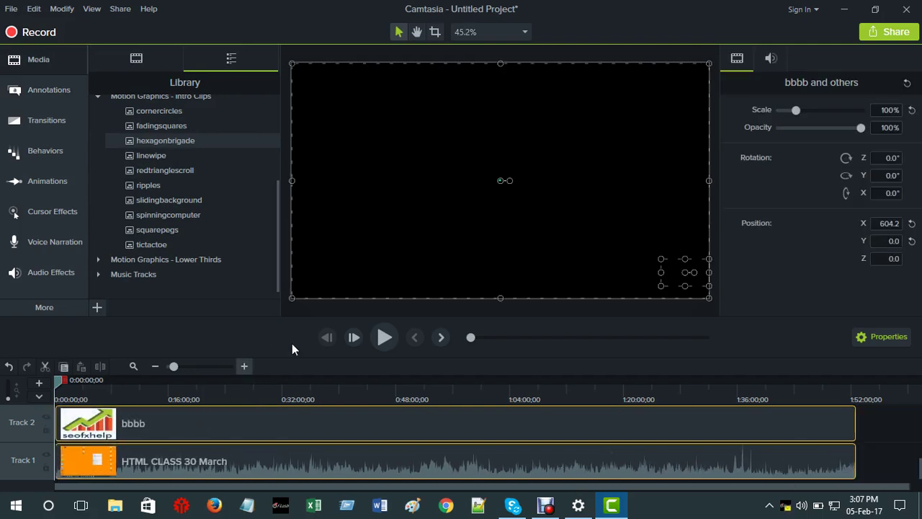
left_click(386, 337)
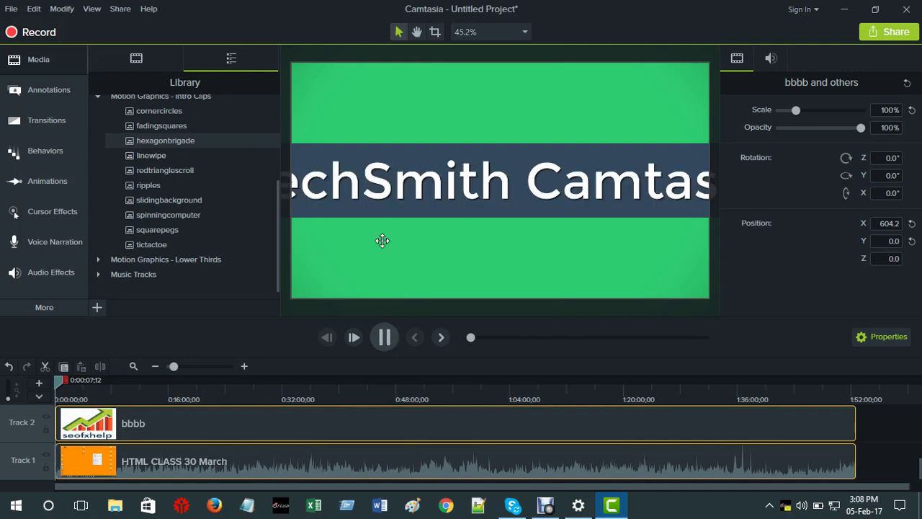
Scale the hexagonbrigade clip to 92.6% on the canvas and align its upper-left corner with the canvas corner
left_click(305, 90)
left_click(287, 67)
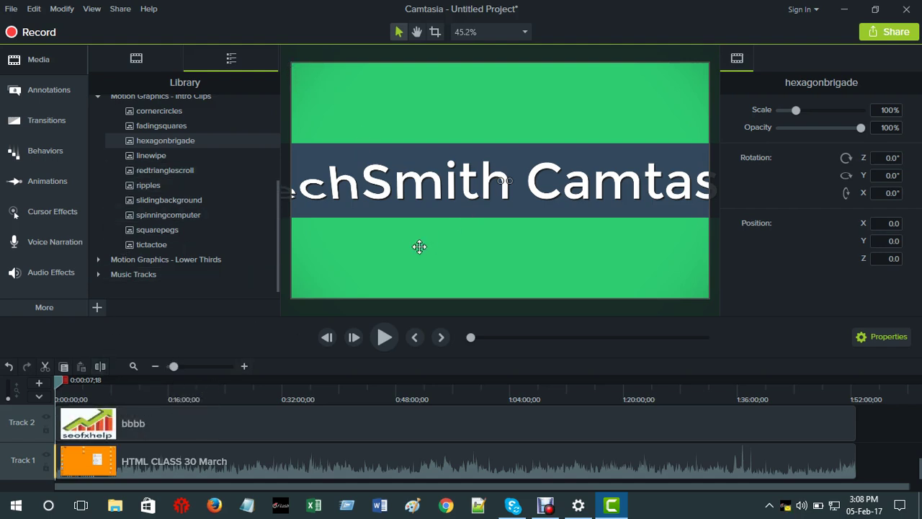
left_click_drag(500, 208, 514, 393)
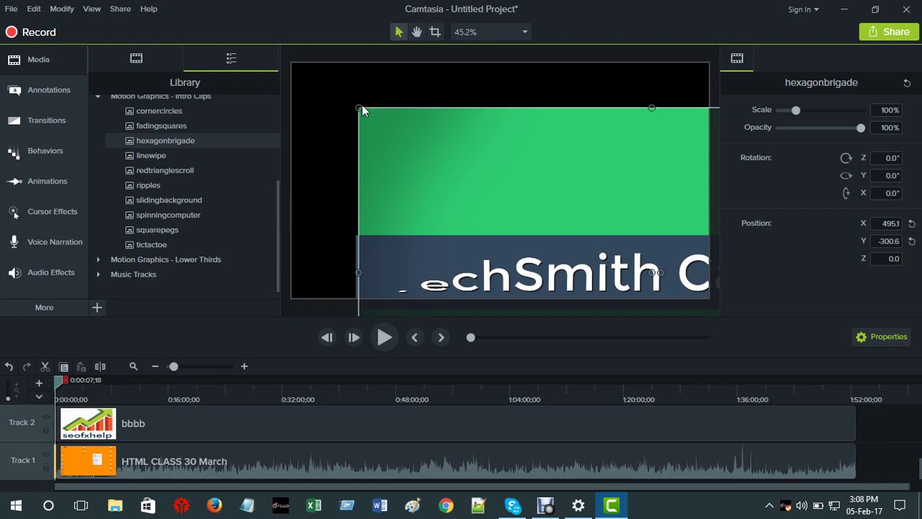
left_click_drag(385, 137, 345, 86)
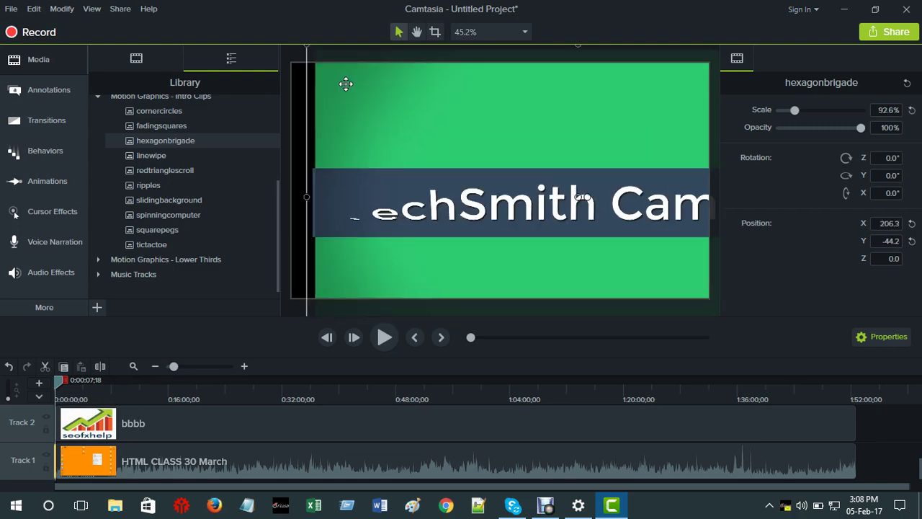
left_click_drag(403, 150, 357, 103)
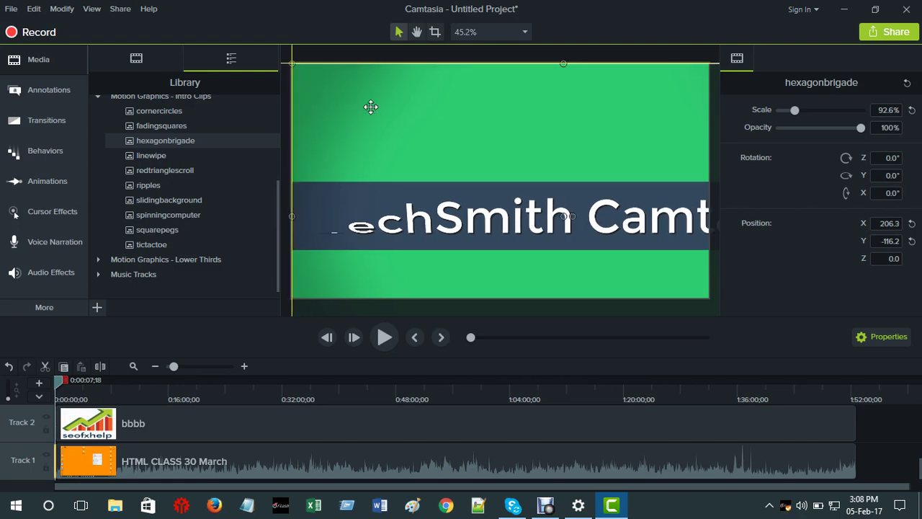
scroll(370, 105, "down", 2)
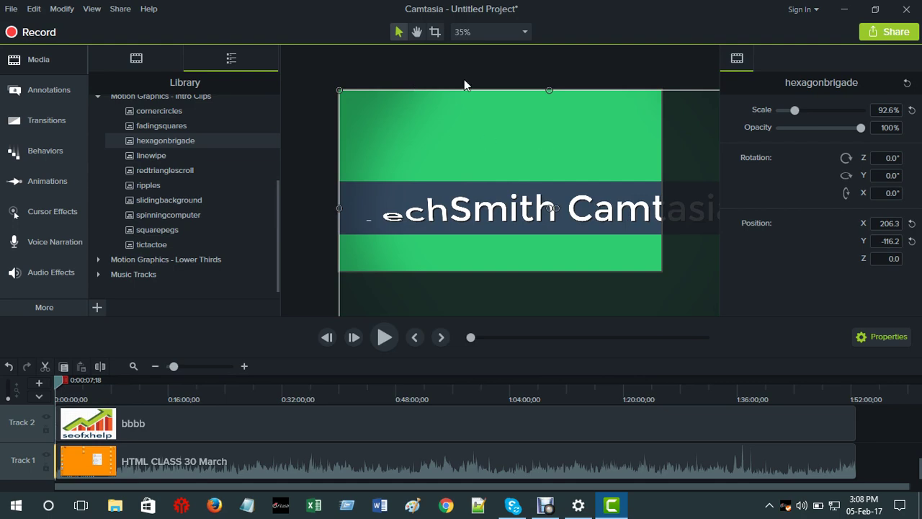
Undo the hexagonbrigade clip's canvas edits and the joint clip move, and remove the hexagonbrigade intro from the timeline
key("ctrl+z")
key("ctrl+z")
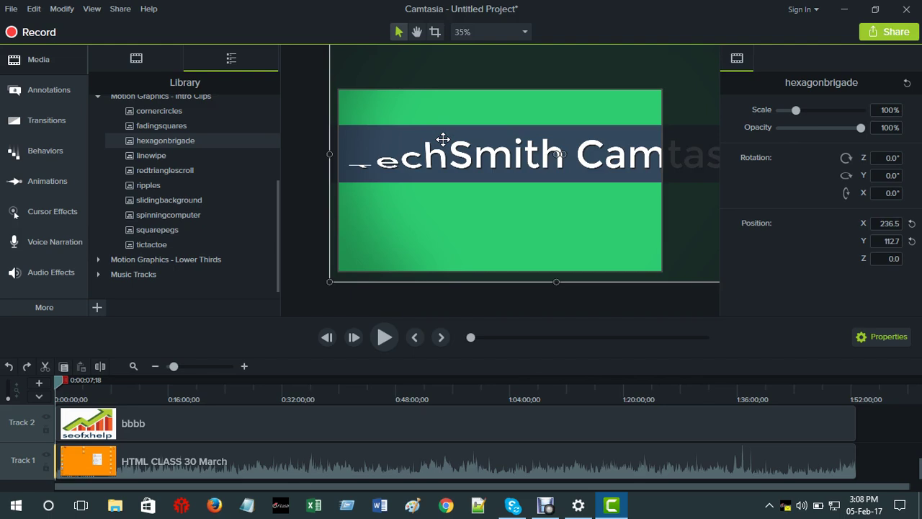
key("ctrl+z")
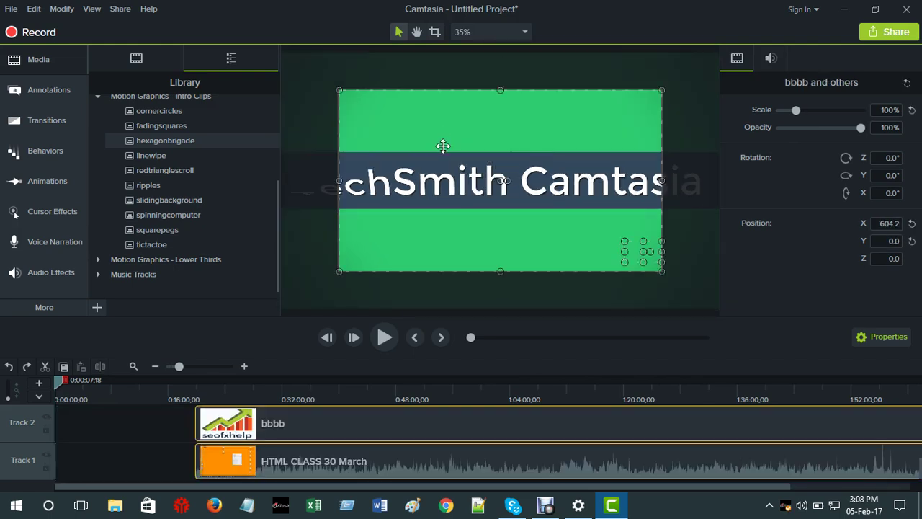
left_click(432, 147)
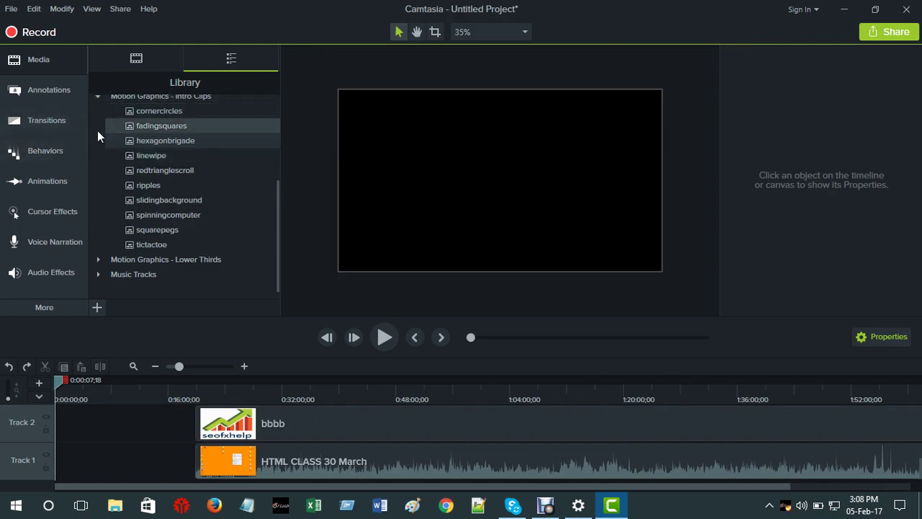
Browse the available transitions and callouts, and return to the intro clips in the library
left_click(41, 124)
scroll(155, 216, "down", 4)
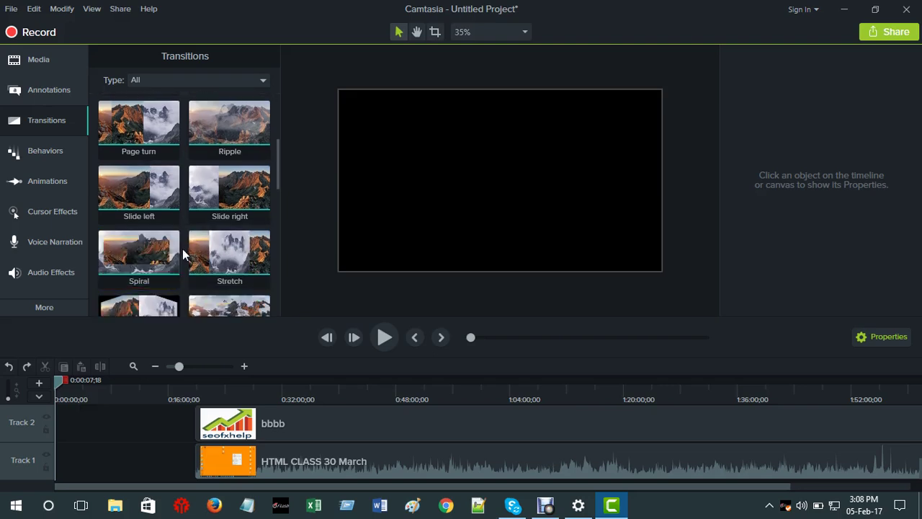
scroll(184, 254, "up", 2)
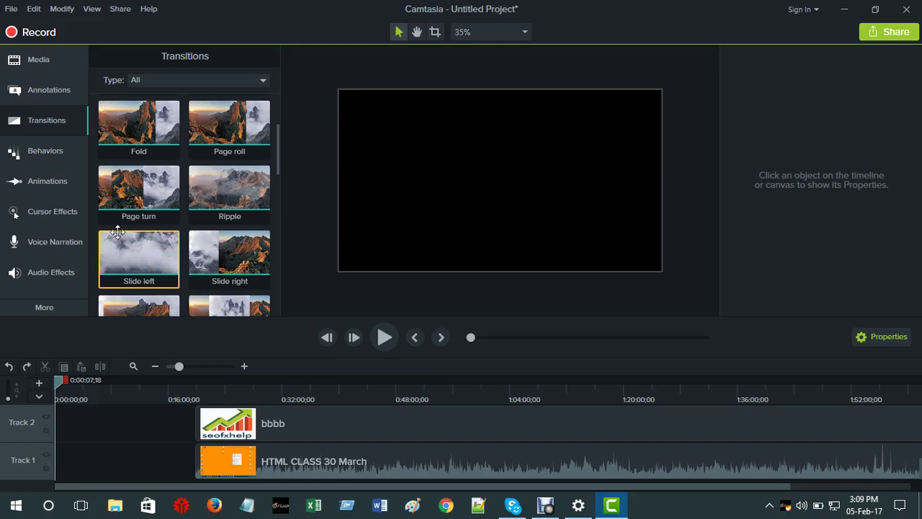
left_click(49, 90)
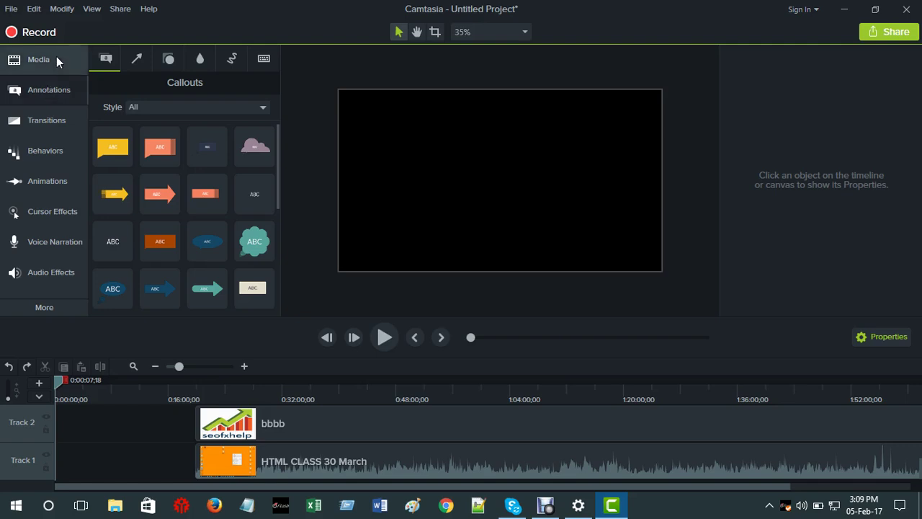
left_click(65, 61)
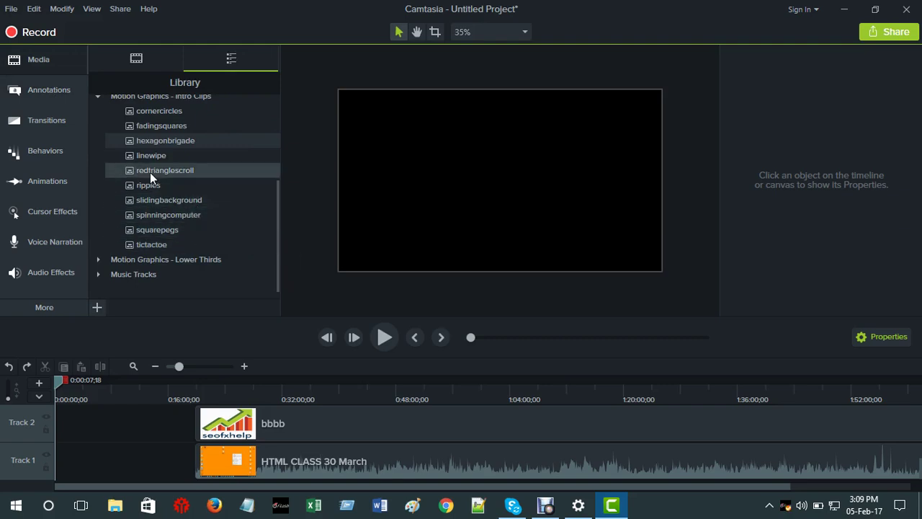
scroll(148, 122, "up", 2)
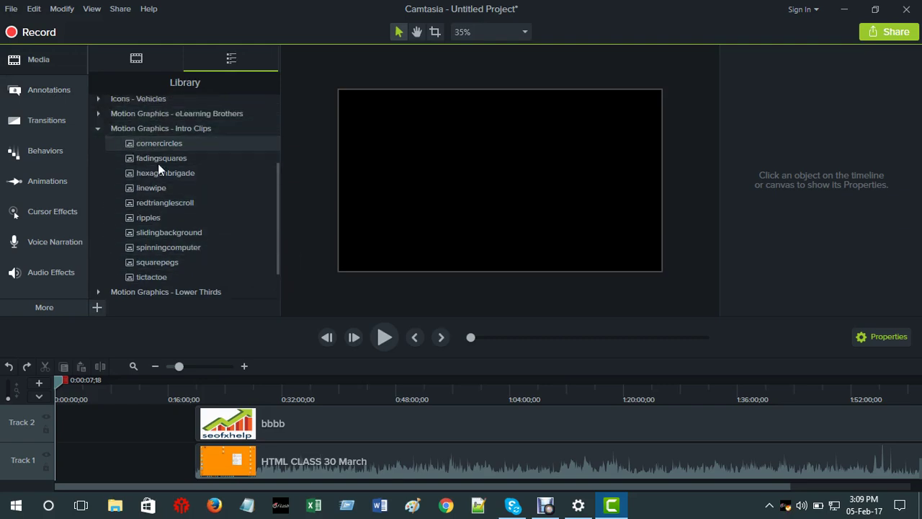
Try to add the cornercircles intro clip at the start of Track 1, and play the timeline from the beginning
left_click_drag(155, 130, 45, 478)
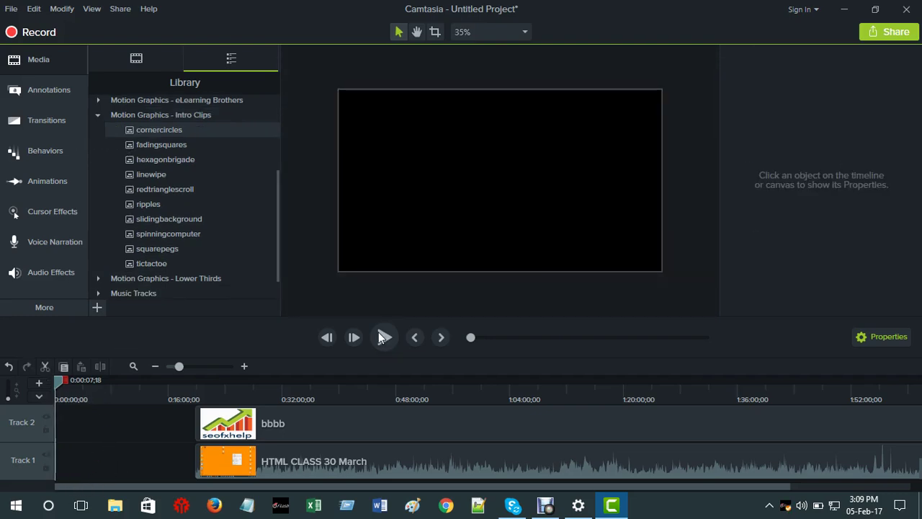
left_click(383, 339)
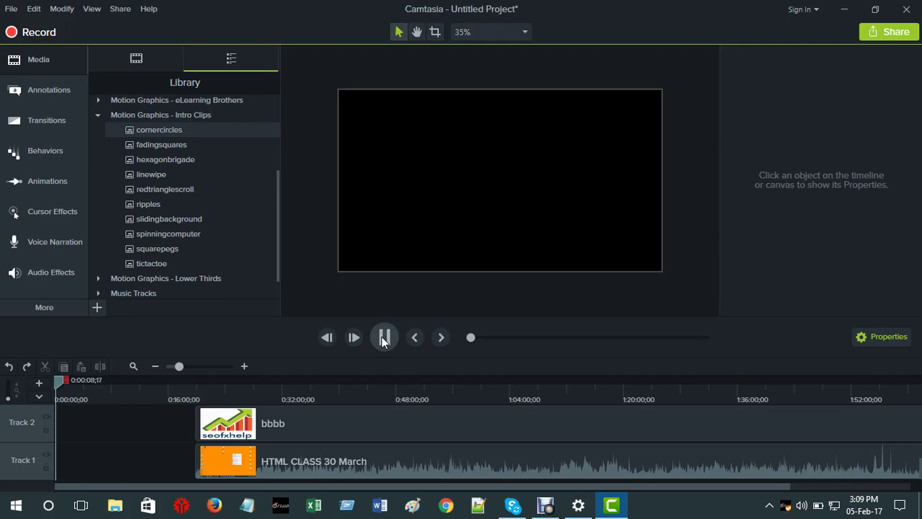
left_click(383, 338)
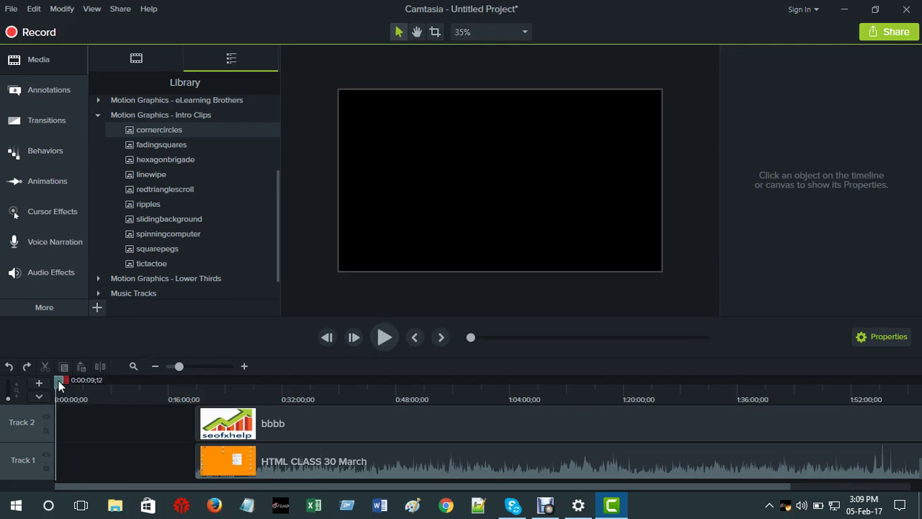
left_click_drag(58, 380, 54, 382)
left_click(384, 338)
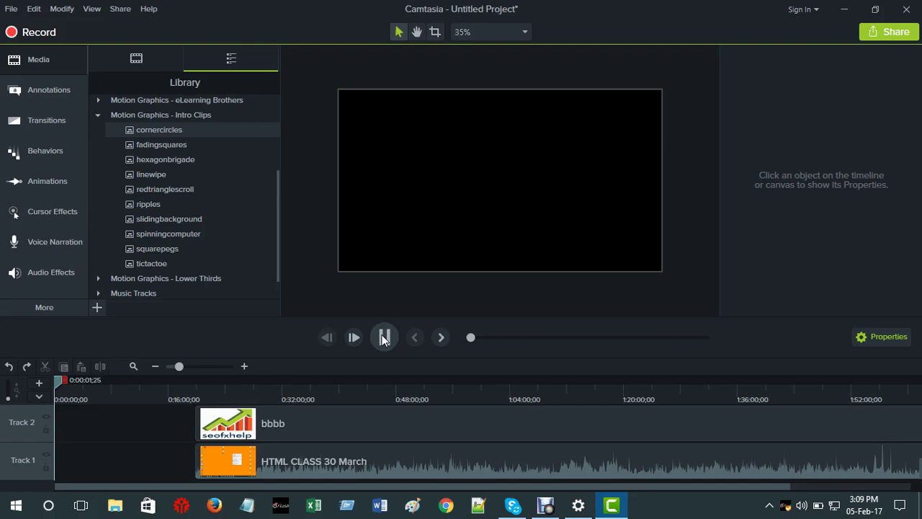
left_click(383, 339)
Try again to add the cornercircles intro clip with the playhead at 0:00:00;00, and play the timeline briefly
left_click_drag(179, 366, 203, 382)
left_click(56, 486)
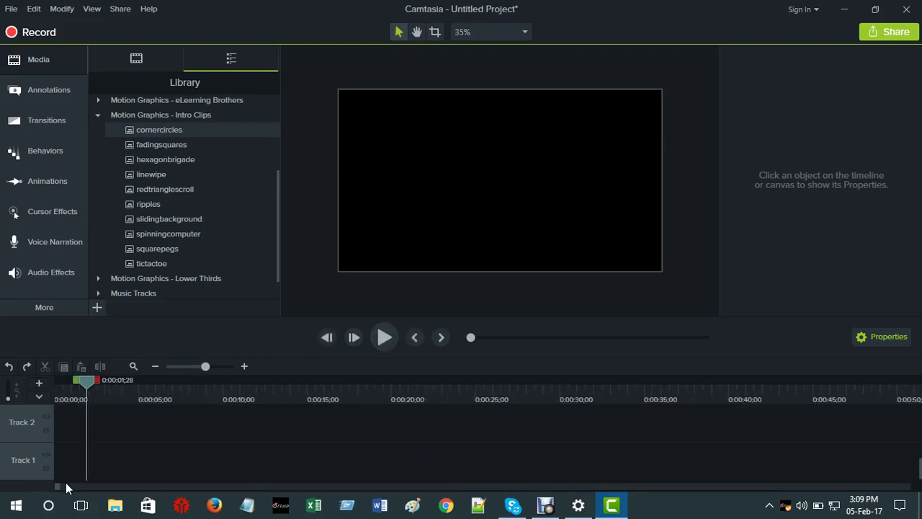
left_click_drag(86, 380, 45, 390)
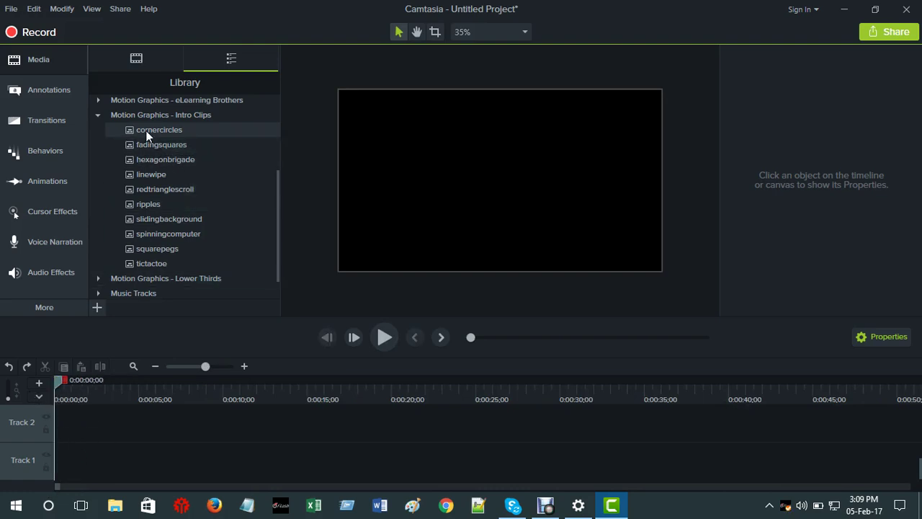
left_click_drag(157, 129, 374, 306)
left_click(388, 336)
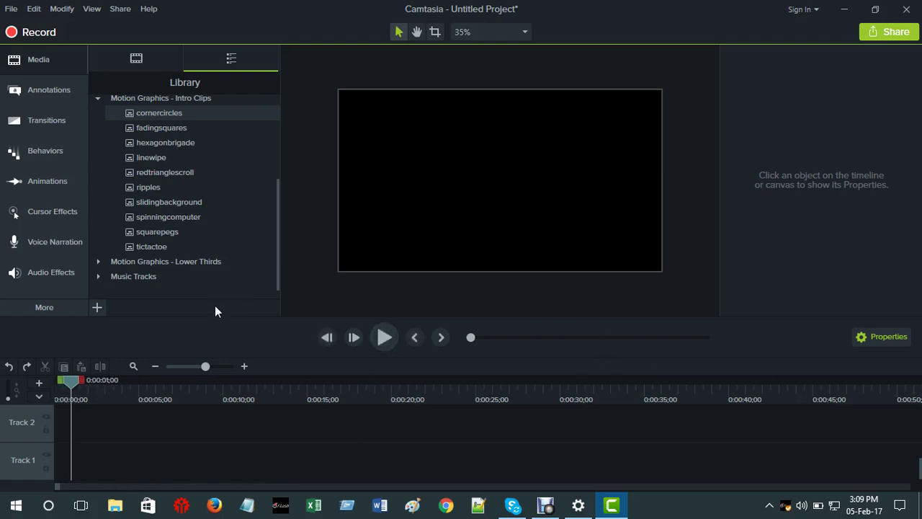
Undo the earlier shift of the bbbb and HTML CLASS 30 March clips, and move both to start about 2 seconds in
key("ctrl+z")
scroll(297, 433, "up", 2)
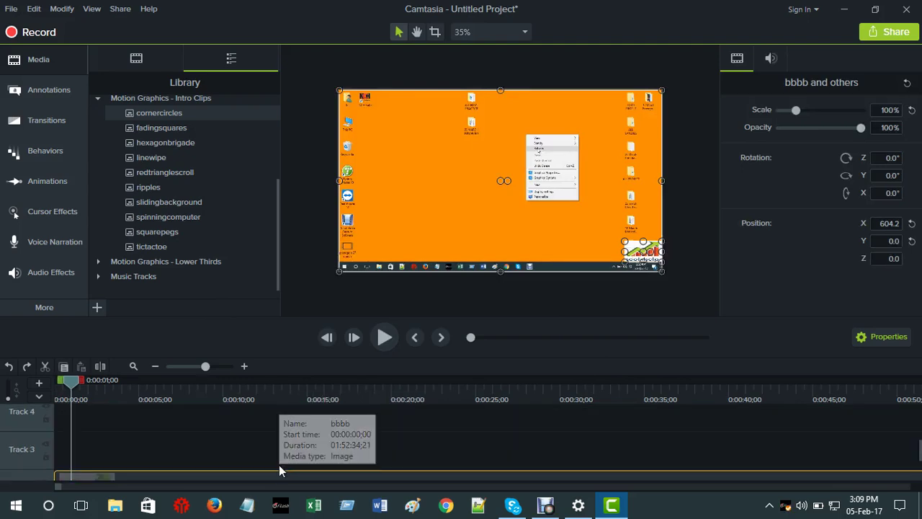
left_click(233, 454)
scroll(187, 454, "down", 2)
scroll(85, 454, "up", 2)
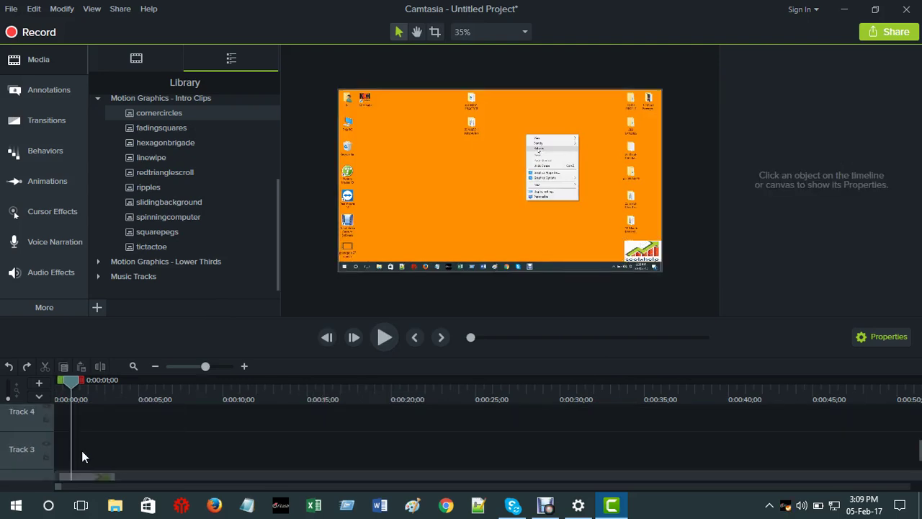
left_click_drag(82, 450, 243, 480)
scroll(202, 461, "down", 1)
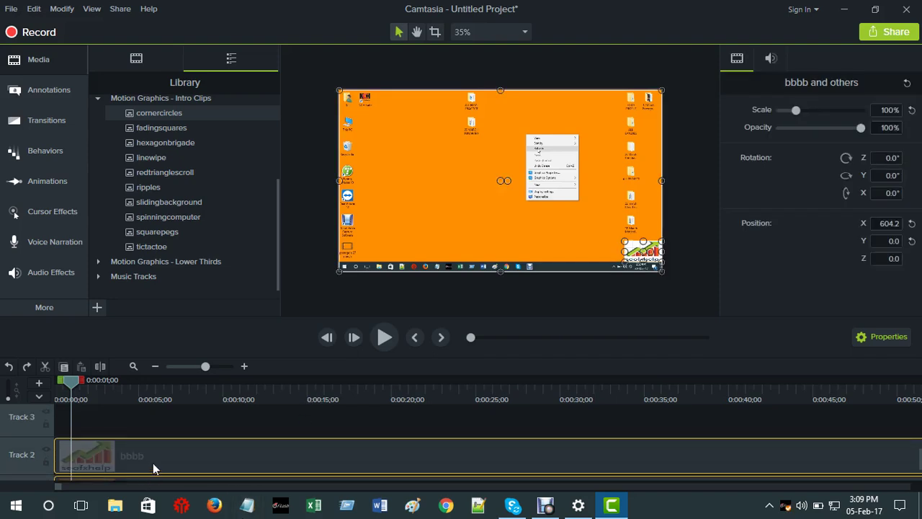
left_click_drag(153, 463, 196, 476)
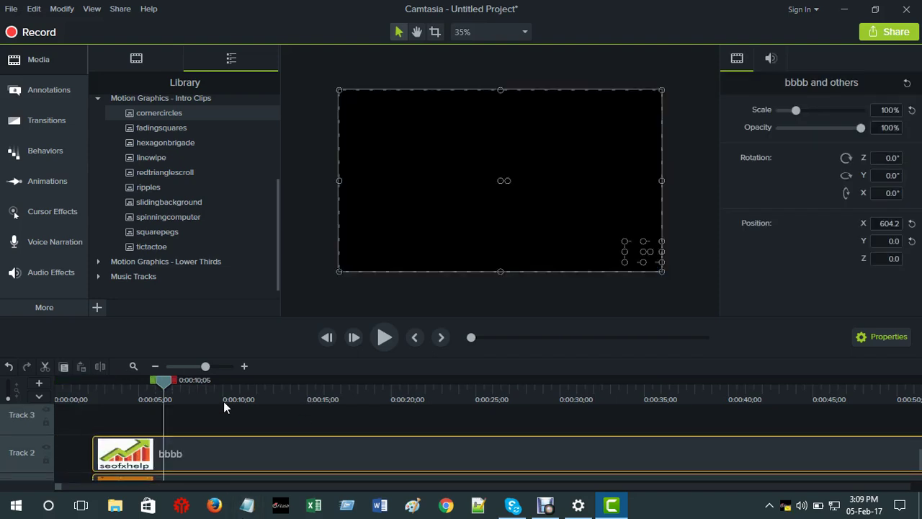
Set the playhead to 0:00:10;01 and insert the redtrianglescroll intro clip on Track 3 at about 1 second
left_click(223, 402)
left_click(118, 431)
left_click_drag(138, 171, 74, 457)
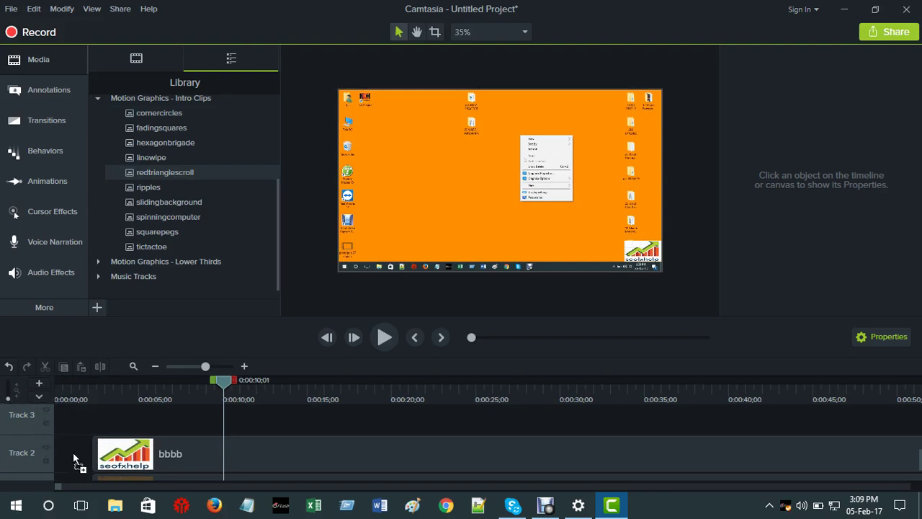
left_click_drag(74, 457, 76, 424)
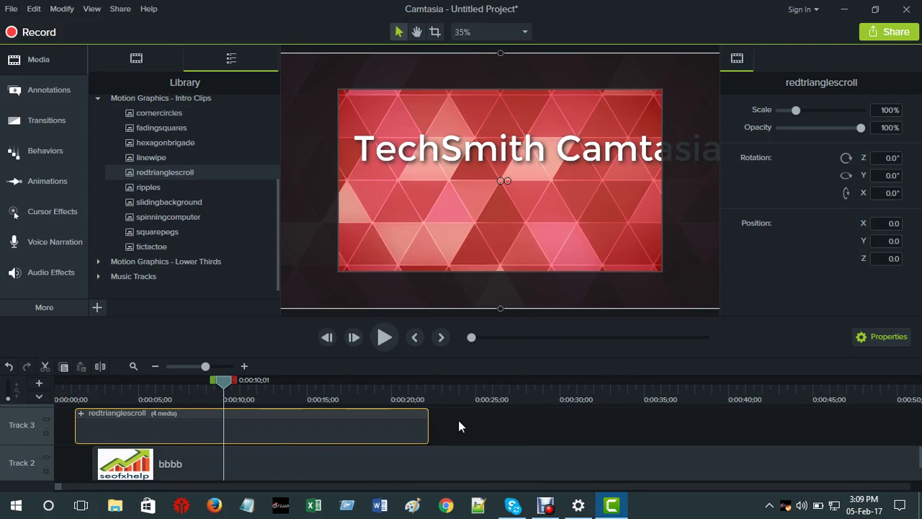
key("Delete")
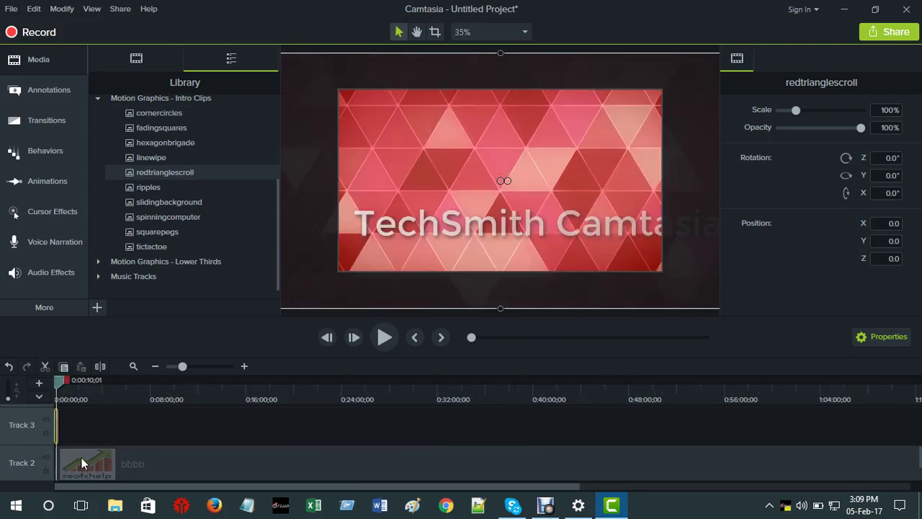
Move the bbbb and HTML CLASS 30 March clips together to start at about 0:04:30 on the timeline
scroll(200, 458, "down", 1)
left_click(200, 458, "ctrl")
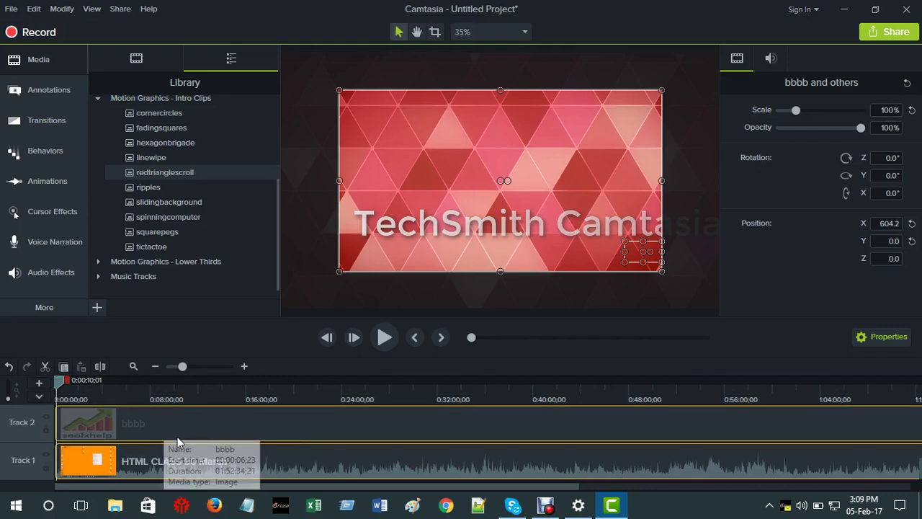
left_click_drag(179, 441, 232, 442)
left_click(94, 436)
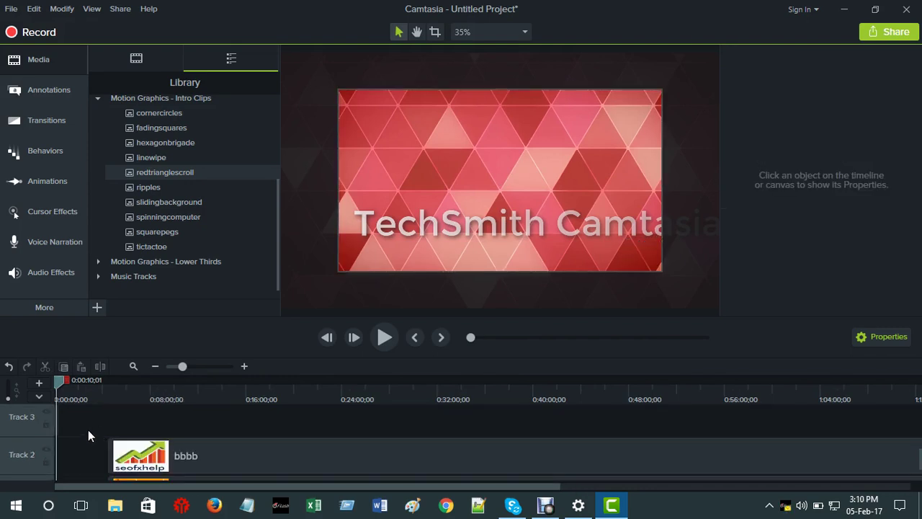
Move the redtrianglescroll clip from Track 3 to the very start of Track 1
scroll(88, 435, "up", 2)
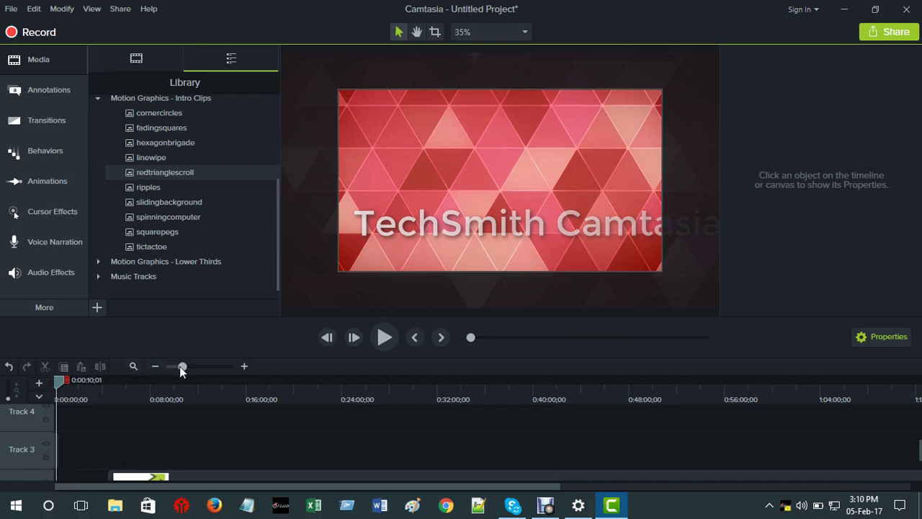
left_click_drag(180, 366, 198, 372)
scroll(174, 432, "down", 1)
scroll(169, 435, "up", 1)
scroll(169, 435, "down", 1)
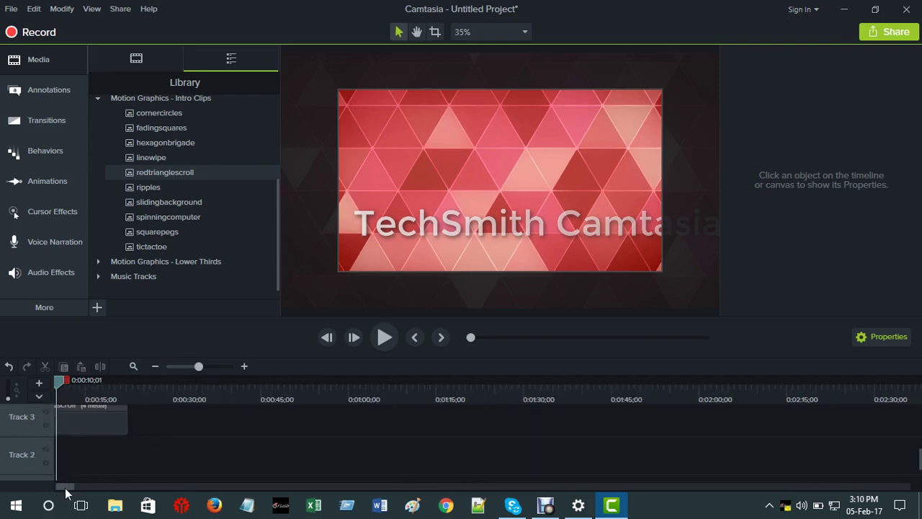
left_click_drag(66, 487, 59, 487)
scroll(188, 432, "down", 1)
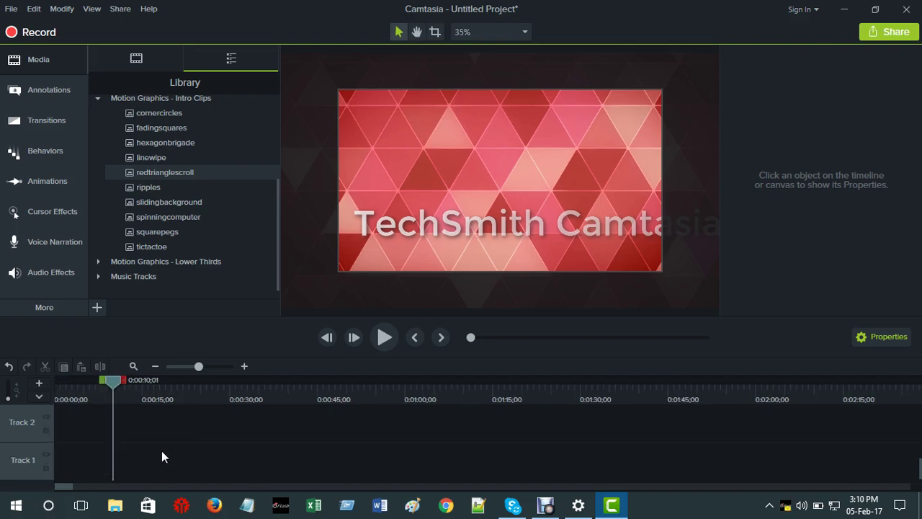
scroll(180, 458, "up", 2)
scroll(180, 458, "down", 2)
scroll(180, 455, "up", 1)
left_click(140, 429)
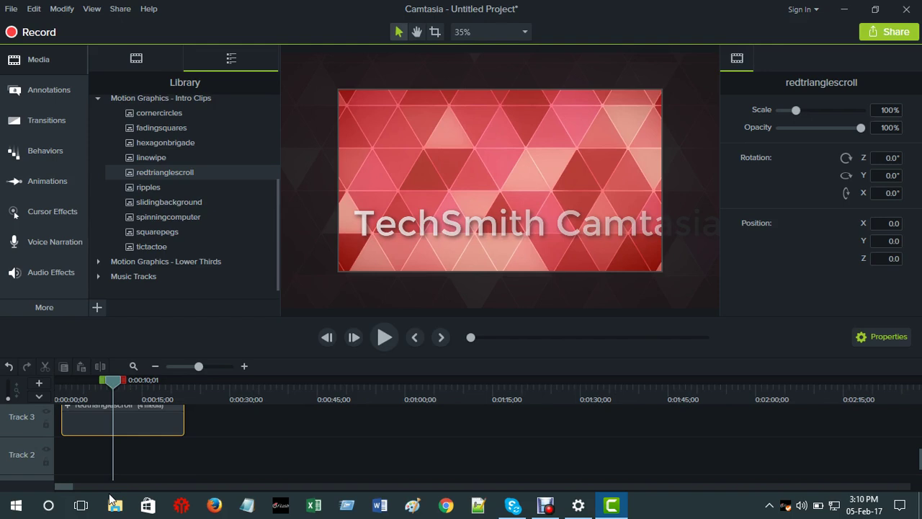
left_click_drag(112, 499, 108, 475)
scroll(245, 440, "up", 1)
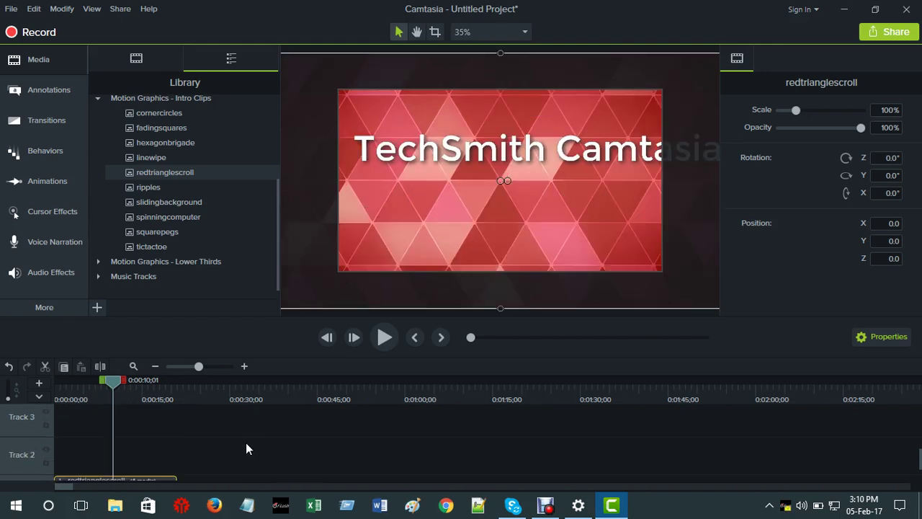
scroll(245, 448, "down", 1)
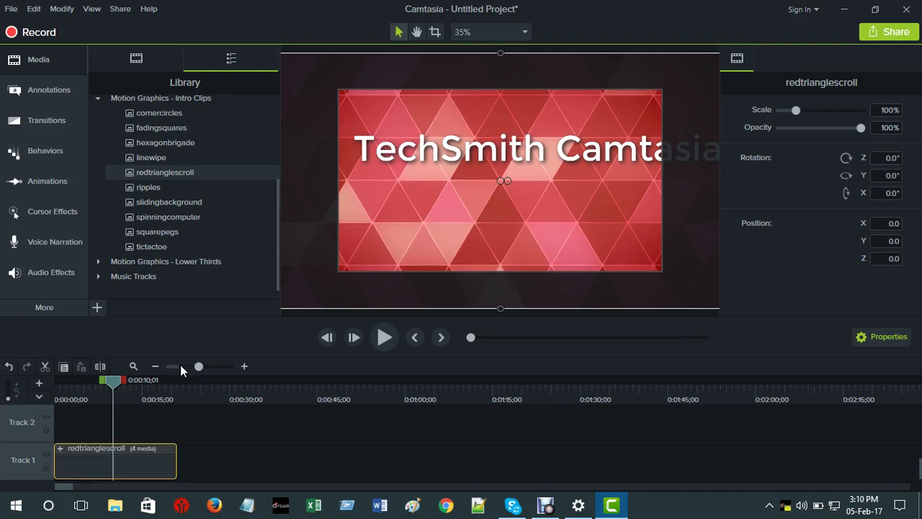
Move the bbbb and HTML CLASS 30 March clips together to start right after the redtrianglescroll intro, at about 21 seconds
left_click_drag(198, 366, 180, 366)
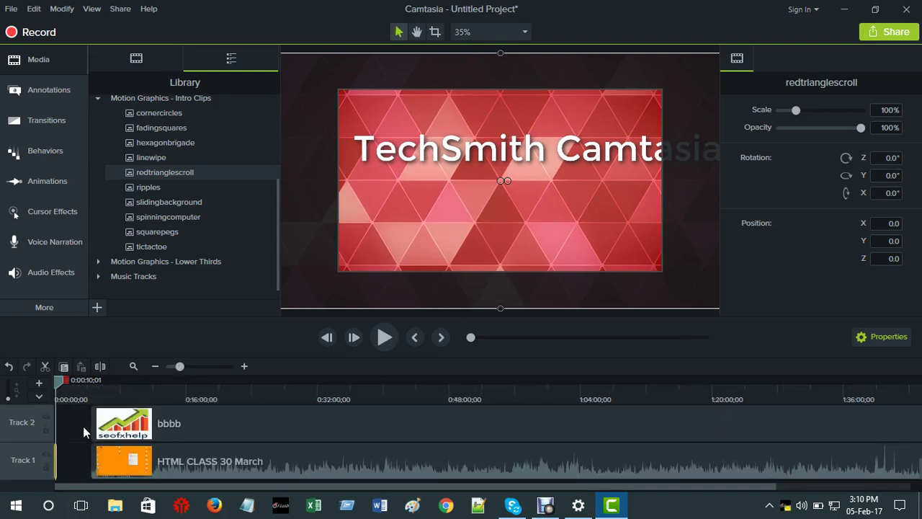
left_click_drag(85, 430, 144, 481)
left_click_drag(163, 420, 101, 431)
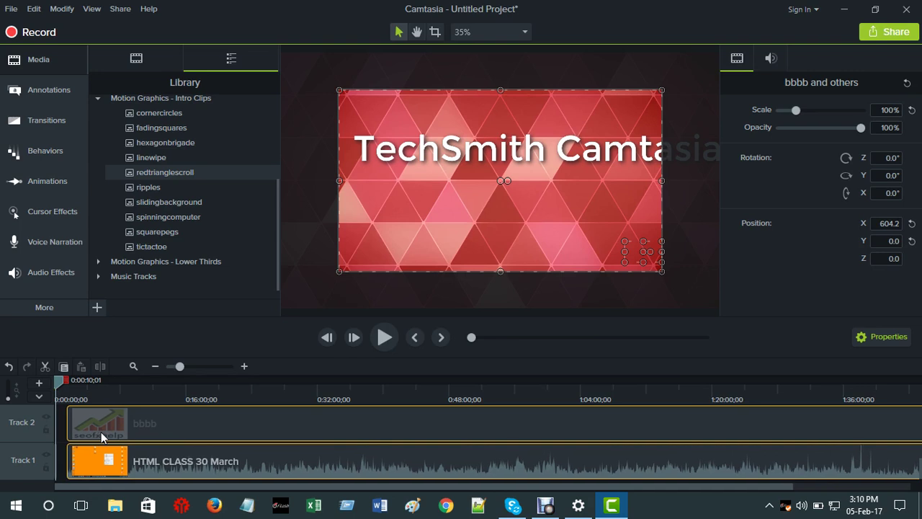
left_click_drag(182, 365, 196, 370)
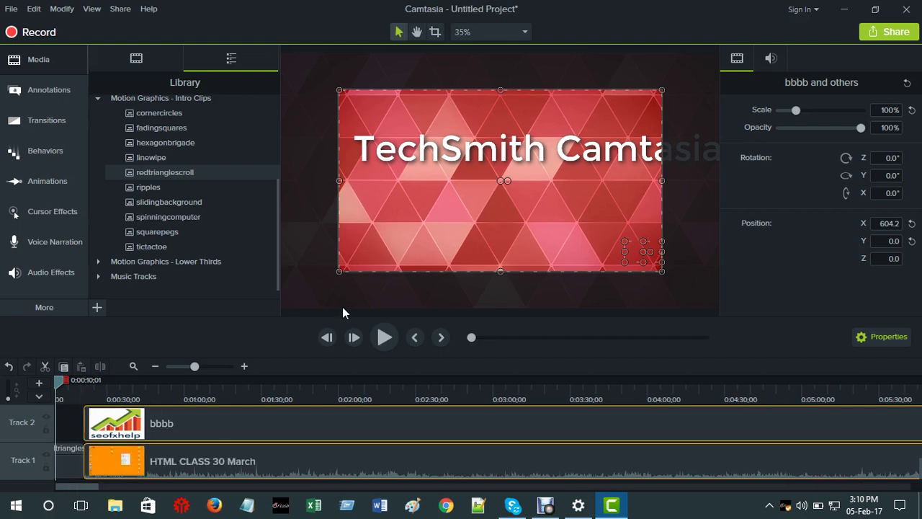
Preview the redtrianglescroll intro up to about 0:00:18;21, with the canvas zoomed to fit
left_click(381, 342)
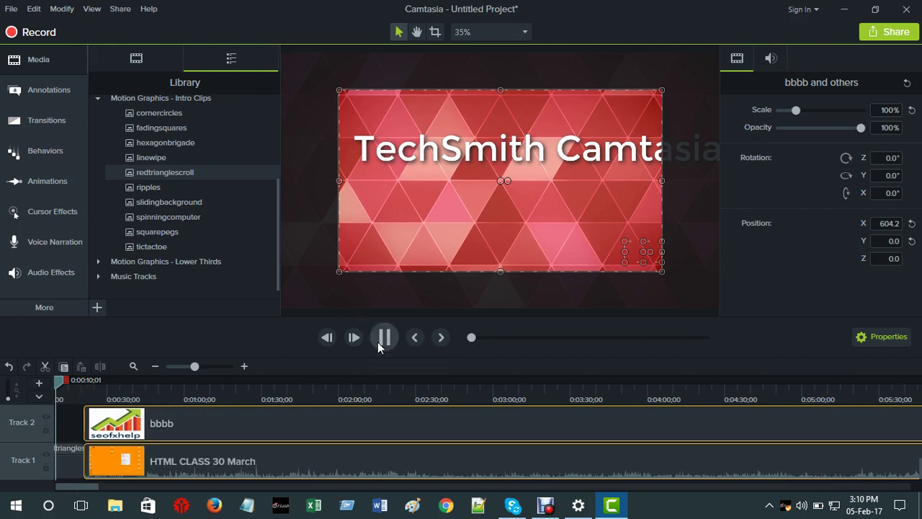
left_click(382, 347)
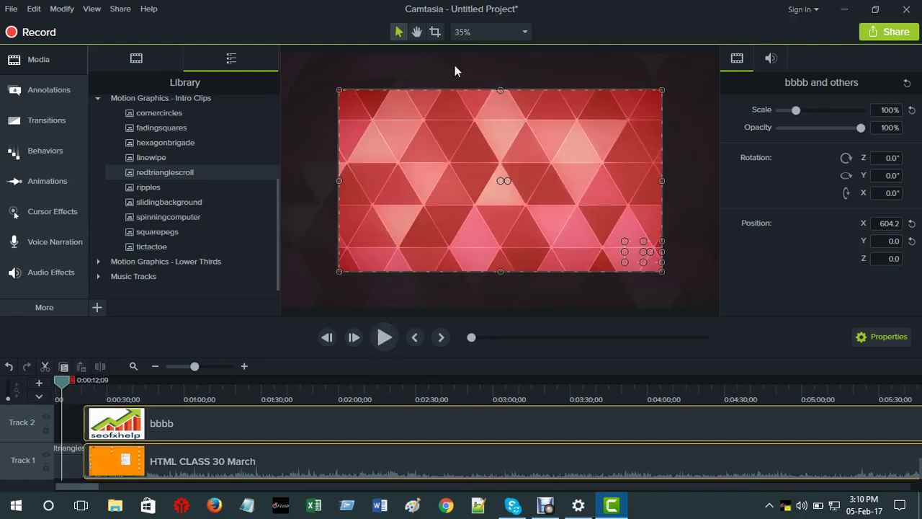
left_click(489, 33)
left_click(476, 49)
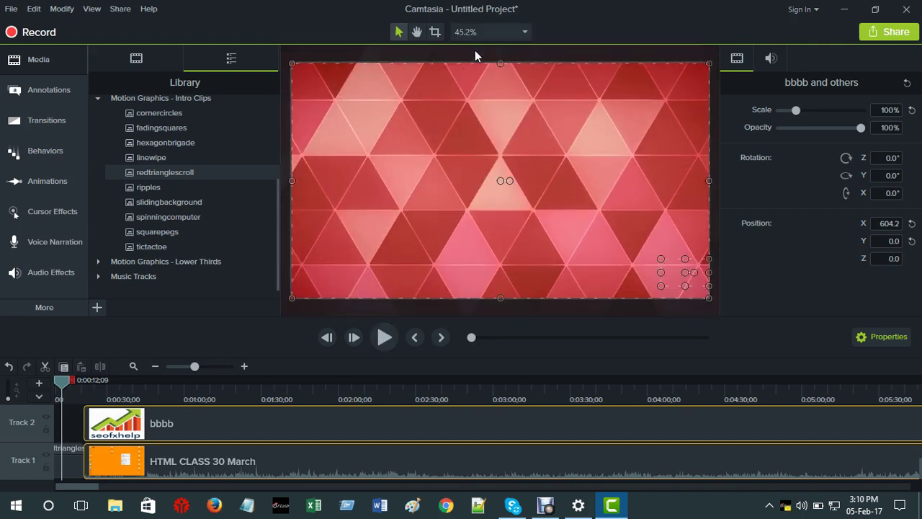
left_click(384, 337)
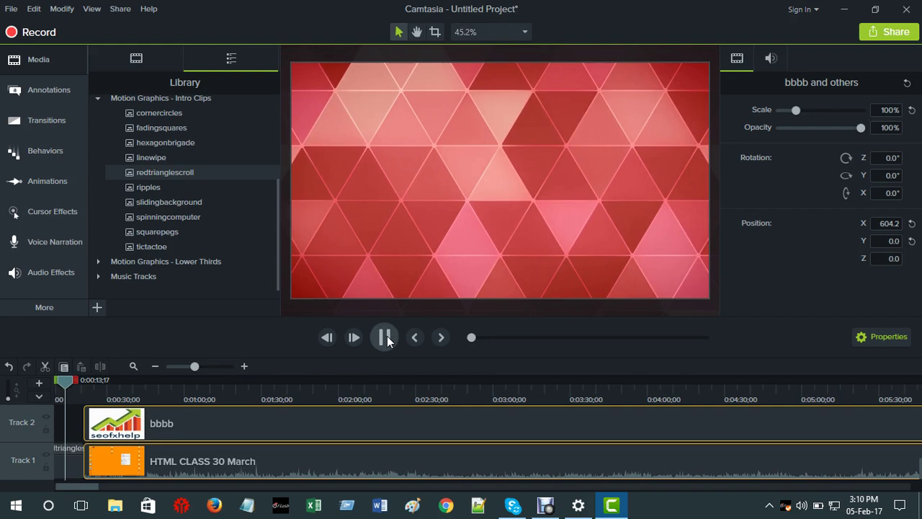
left_click(386, 340)
Scale the redtrianglescroll intro down to about 76.2% and reposition it on the canvas at X 0, Y about -113.2
left_click(372, 194)
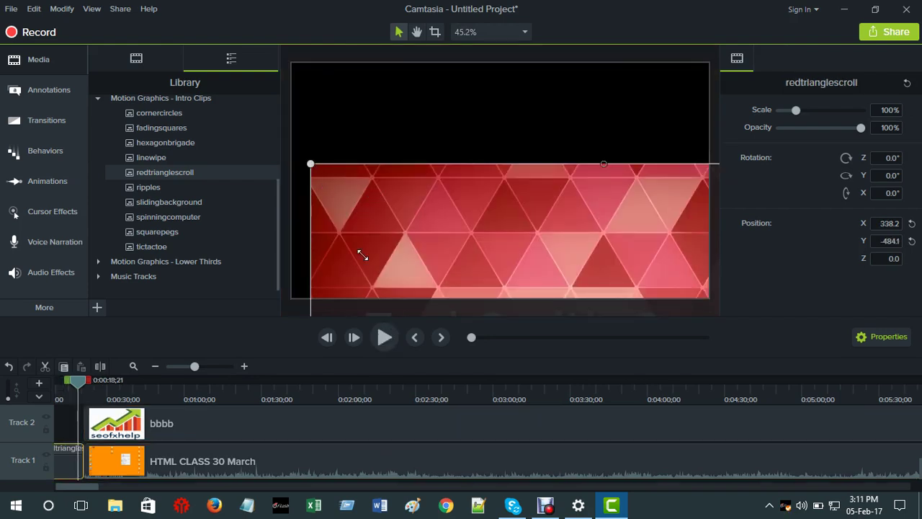
left_click_drag(362, 255, 407, 261)
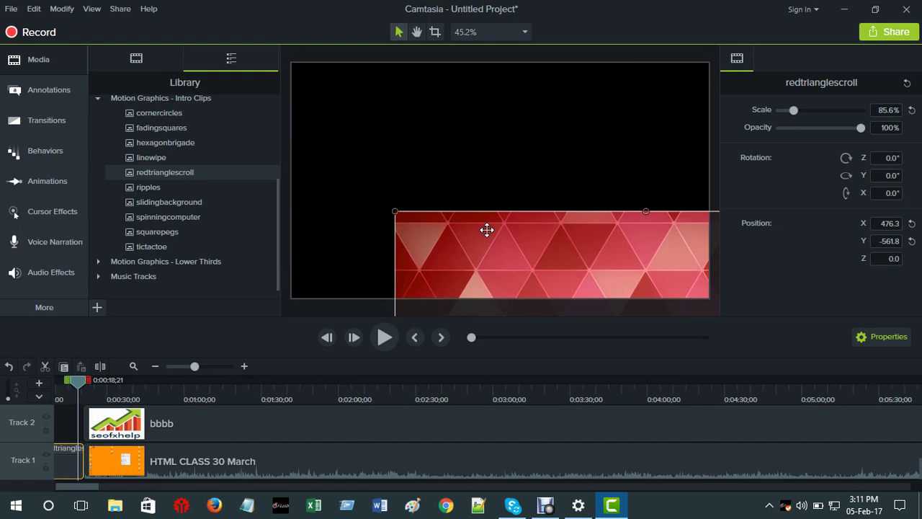
left_click_drag(455, 207, 325, 99)
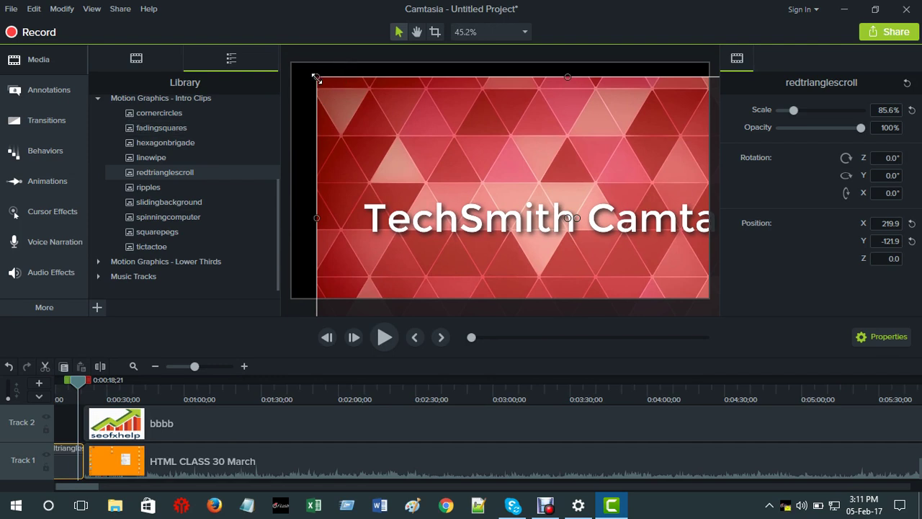
left_click_drag(317, 78, 407, 119)
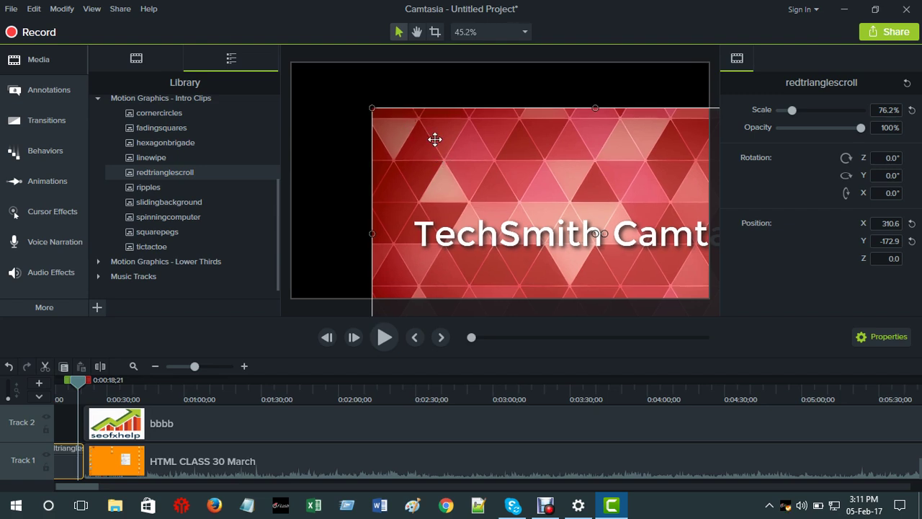
left_click_drag(354, 97, 361, 154)
Delete the redtrianglescroll clip from Track 1 and move the bbbb and HTML CLASS 30 March clips together to the timeline start
right_click(60, 458)
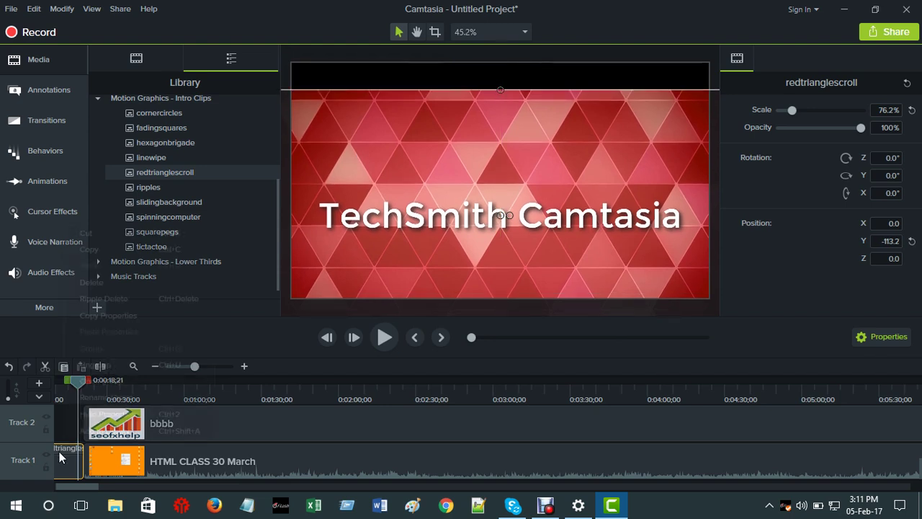
left_click(114, 281)
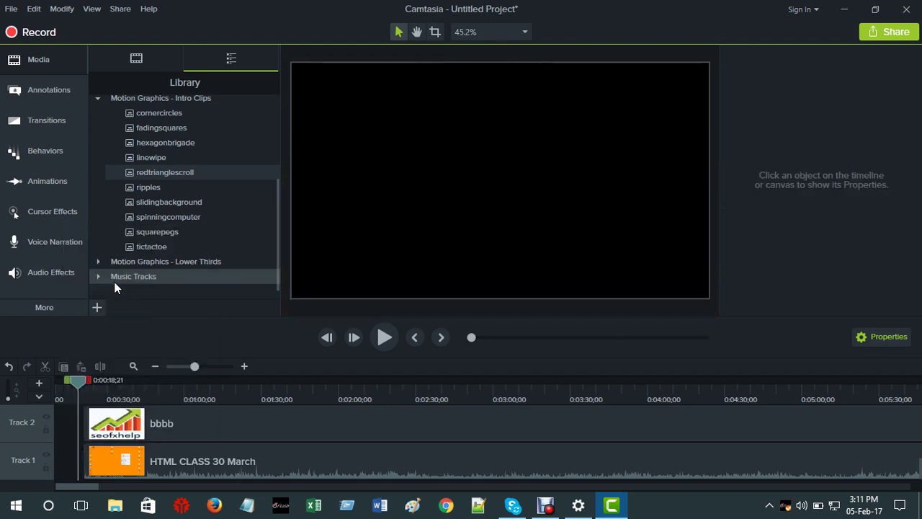
left_click_drag(73, 417, 117, 492)
left_click_drag(128, 437, 7, 441)
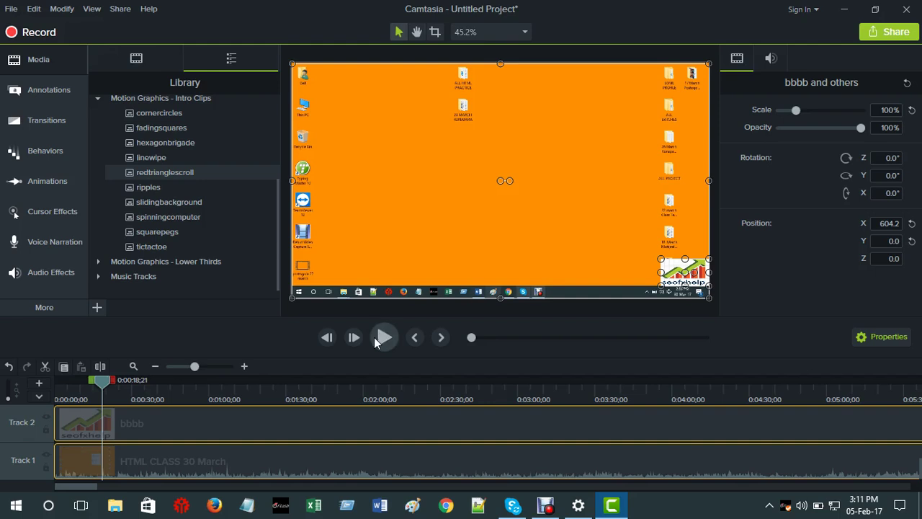
Return the playhead to 0:00:00;00 and insert the slidingbackground intro clip on Track 3 at about 36 seconds
left_click_drag(102, 384, 58, 383)
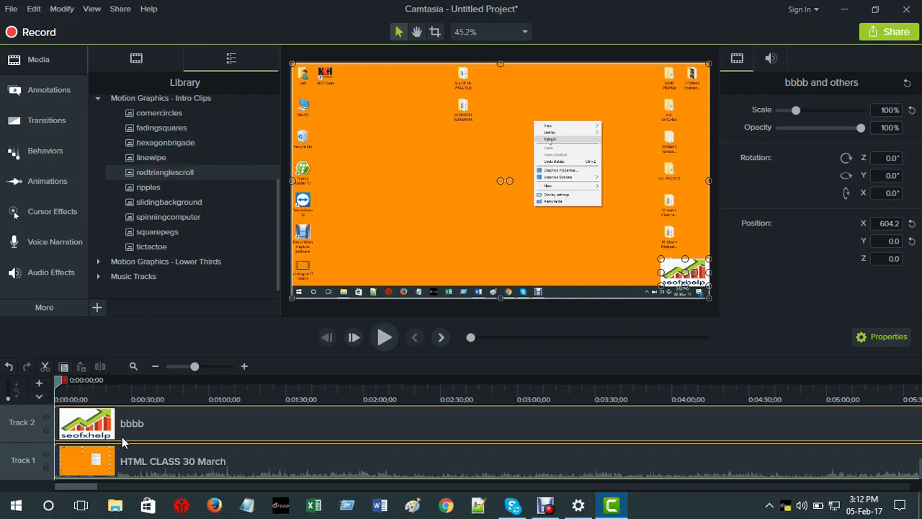
scroll(124, 434, "up", 1)
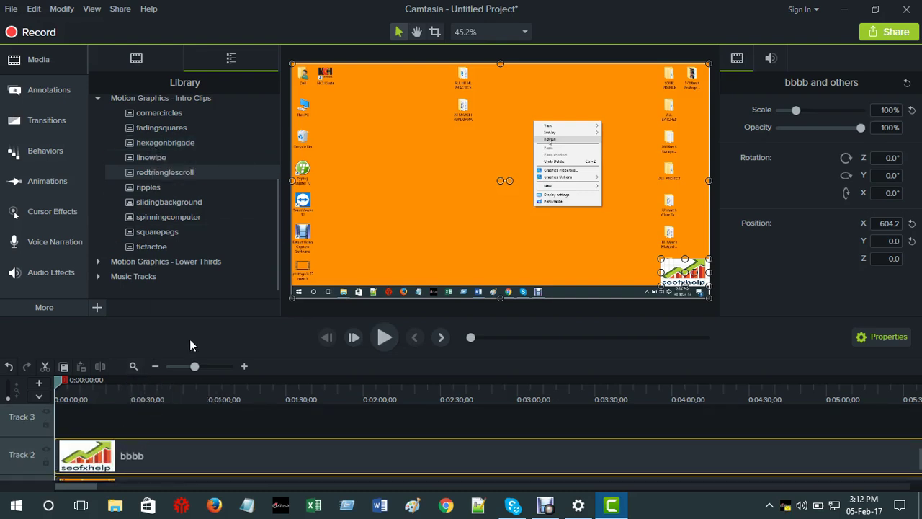
left_click(129, 424)
scroll(131, 430, "up", 1)
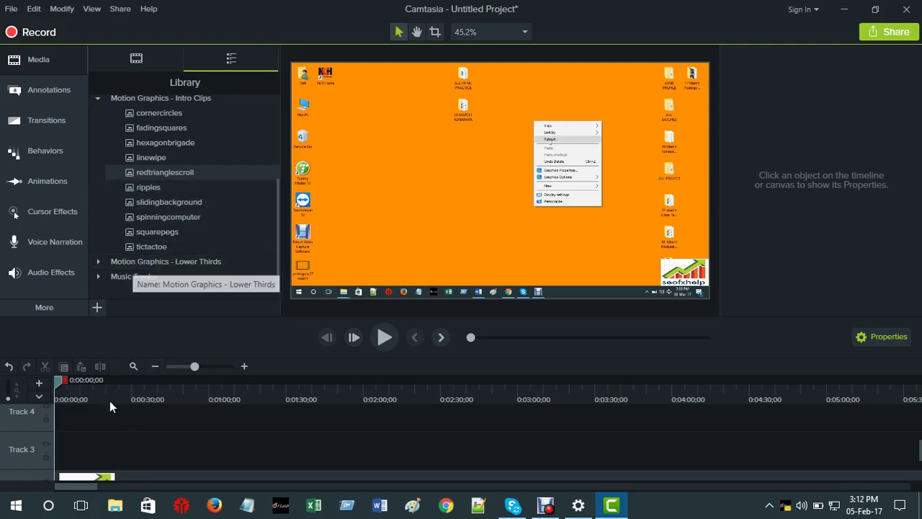
left_click_drag(157, 204, 149, 490)
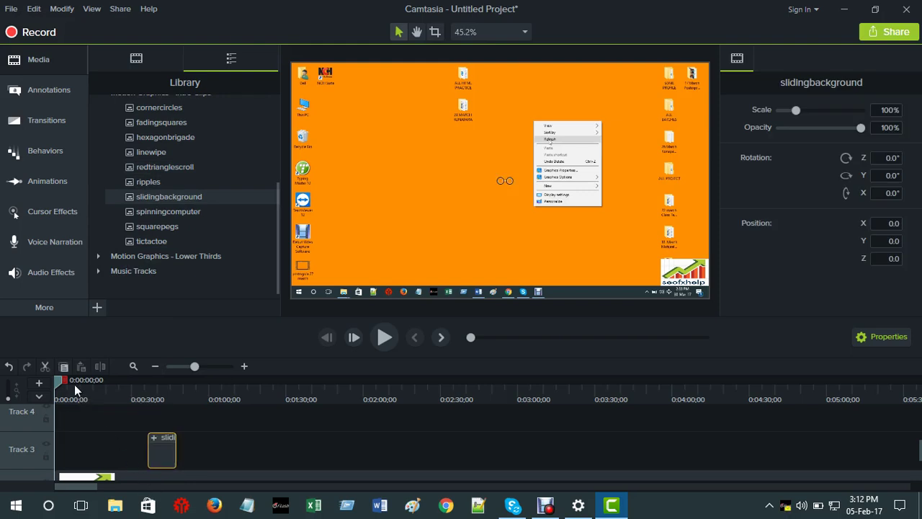
Preview the slidingbackground intro from 0:00:35;12 to about 0:00:46;17
left_click_drag(56, 377, 146, 435)
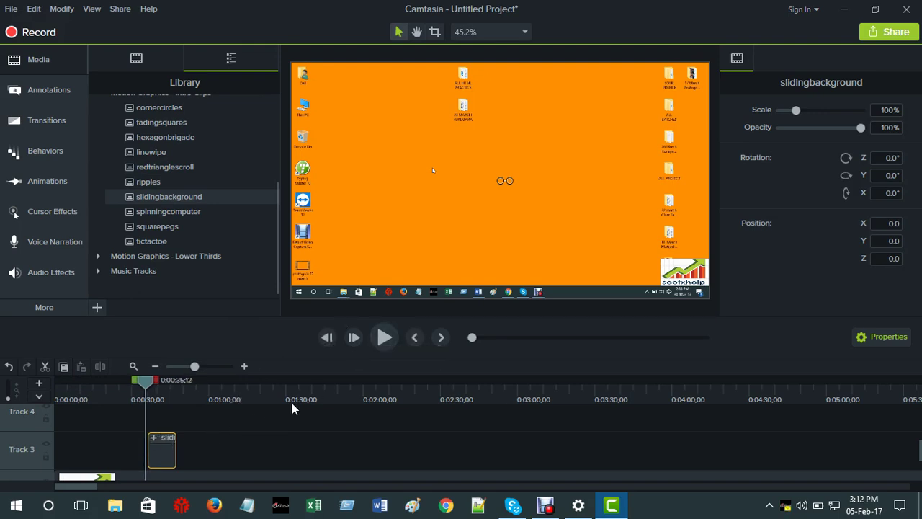
left_click(387, 343)
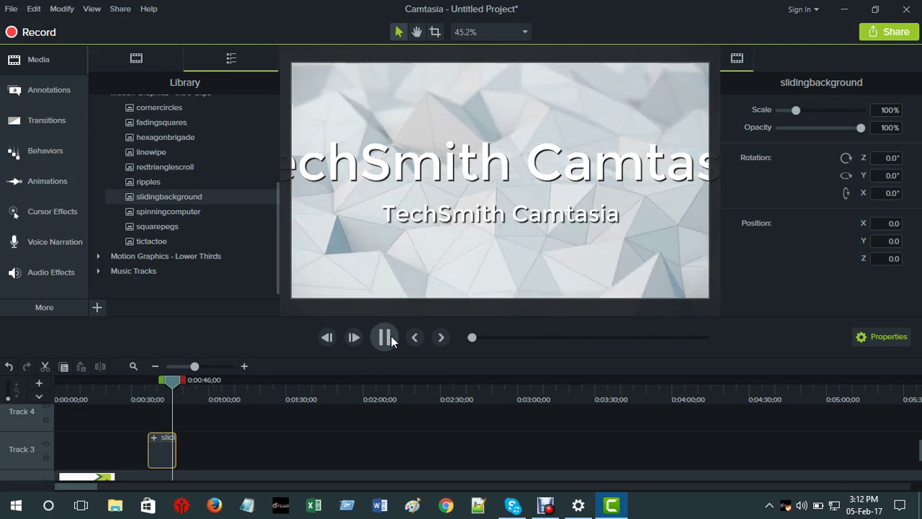
left_click(382, 338)
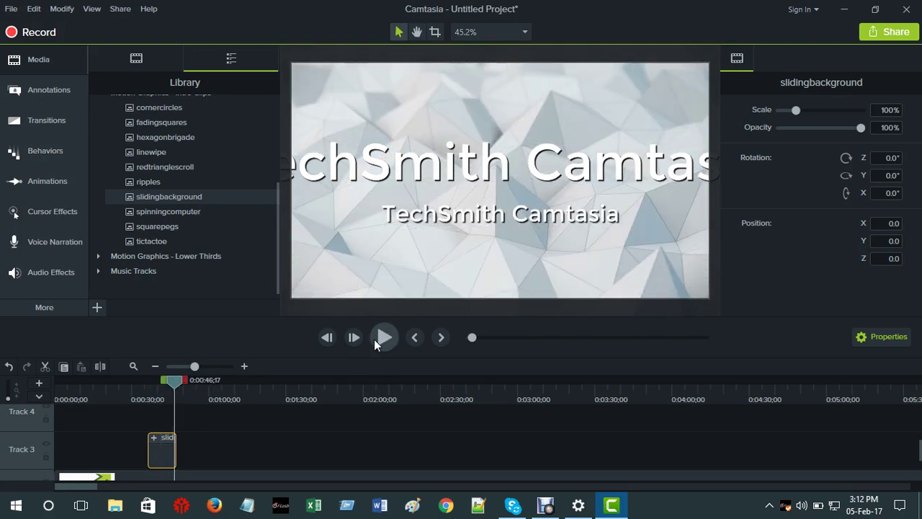
Expand the slidingbackground group to reach its text callouts and set the playhead to 0:00:38;14
left_click(154, 437)
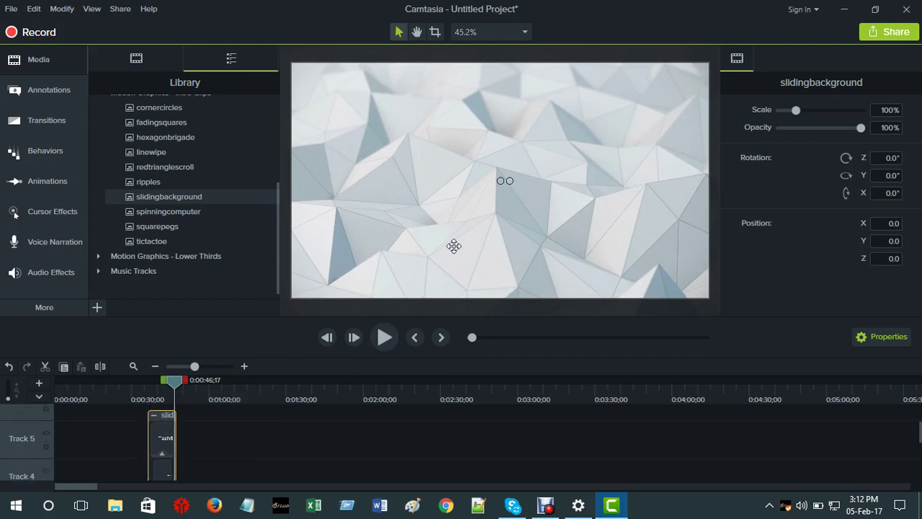
scroll(163, 433, "down", 1)
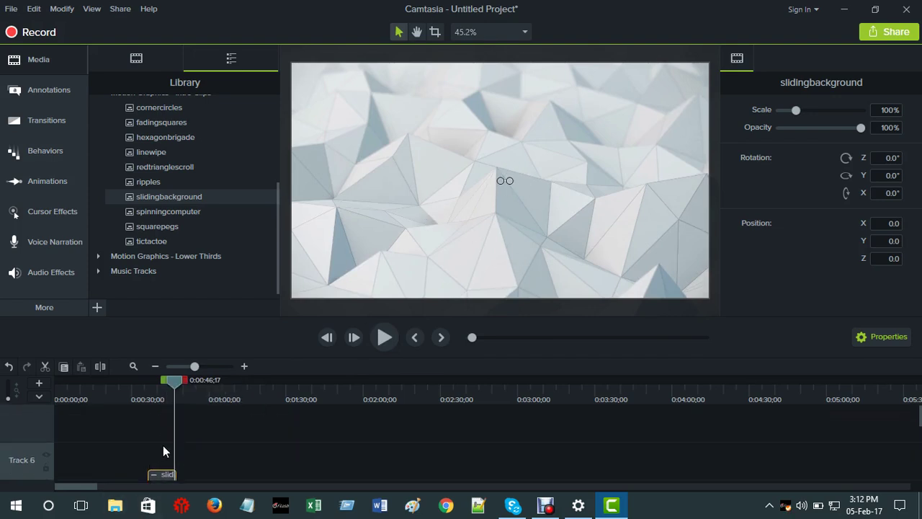
scroll(163, 439, "up", 1)
left_click(168, 433)
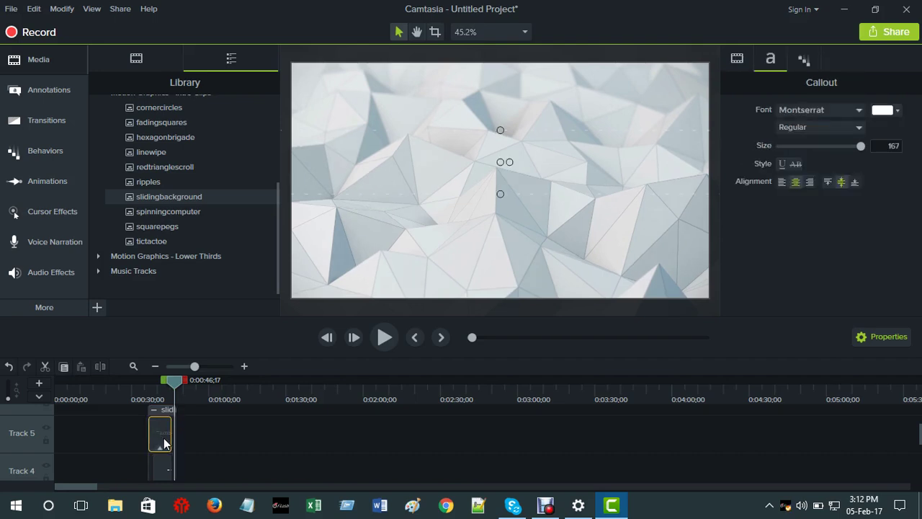
scroll(170, 450, "down", 1)
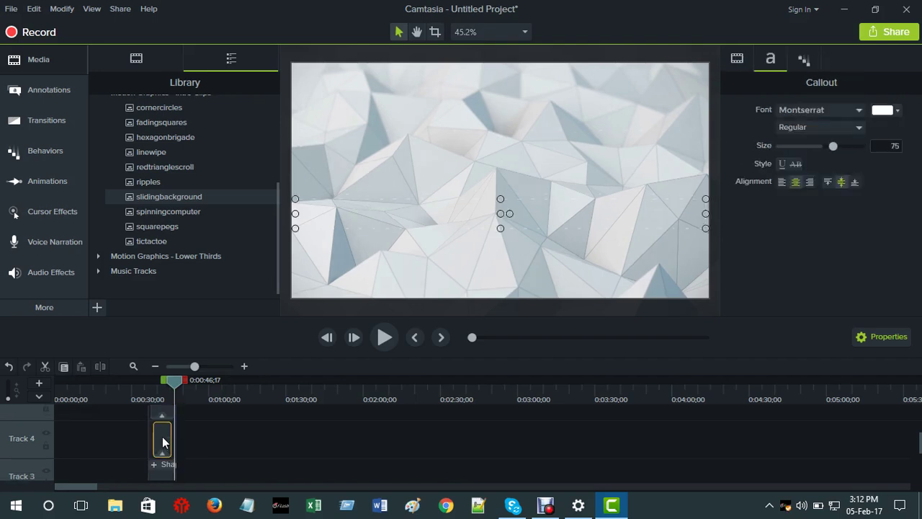
left_click(163, 438)
key("ctrl+alt+Left")
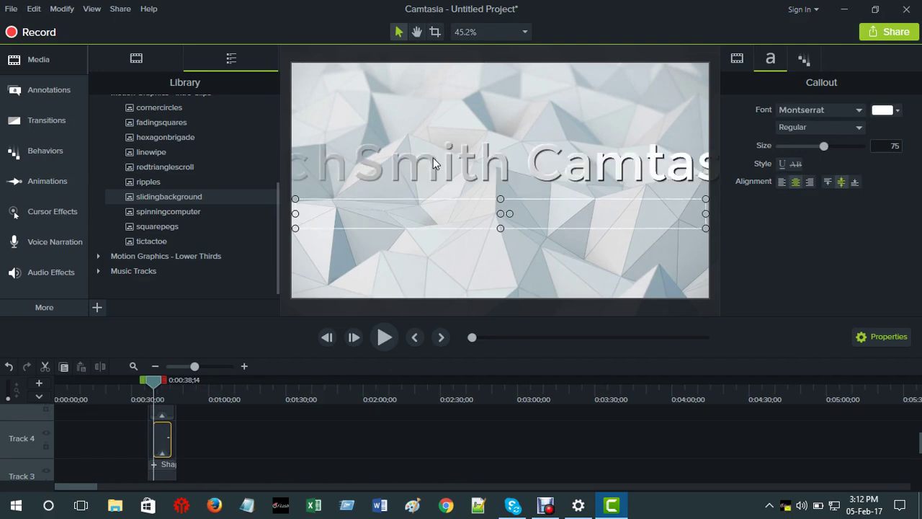
Replace the large title callout text on Track 5 with "seofxhelp" and collapse the slidingbackground group
scroll(167, 417, "up", 1)
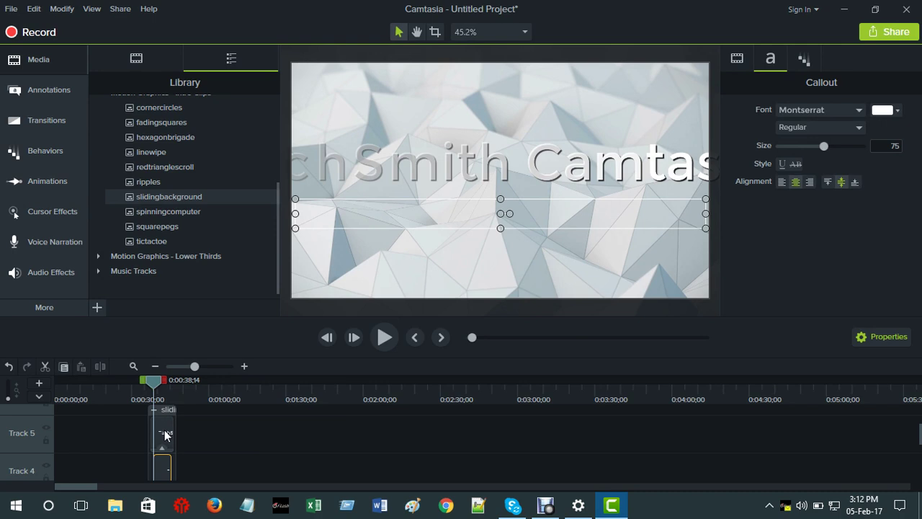
left_click(164, 430)
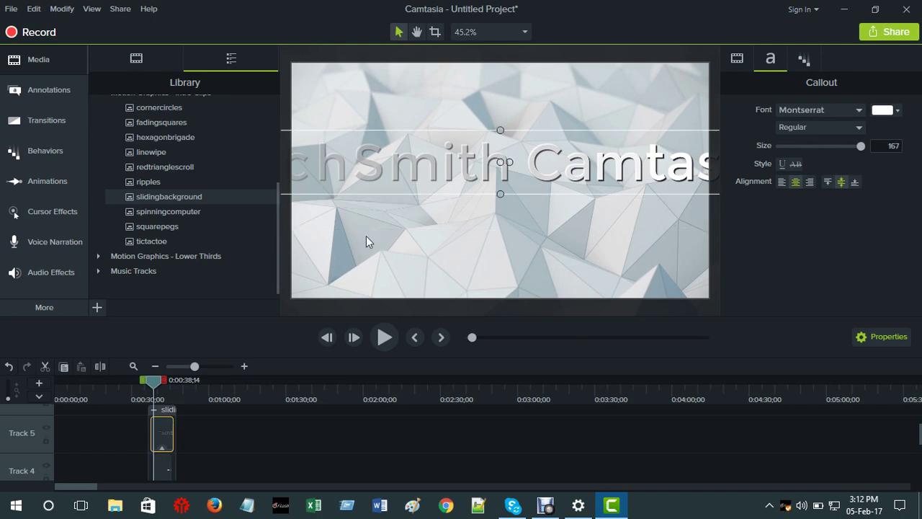
left_click(475, 173)
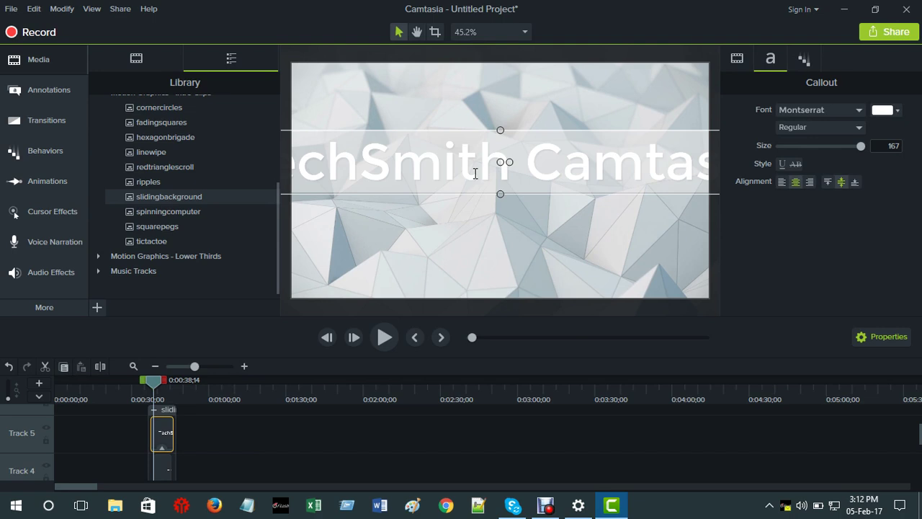
key("ctrl+a")
type("S")
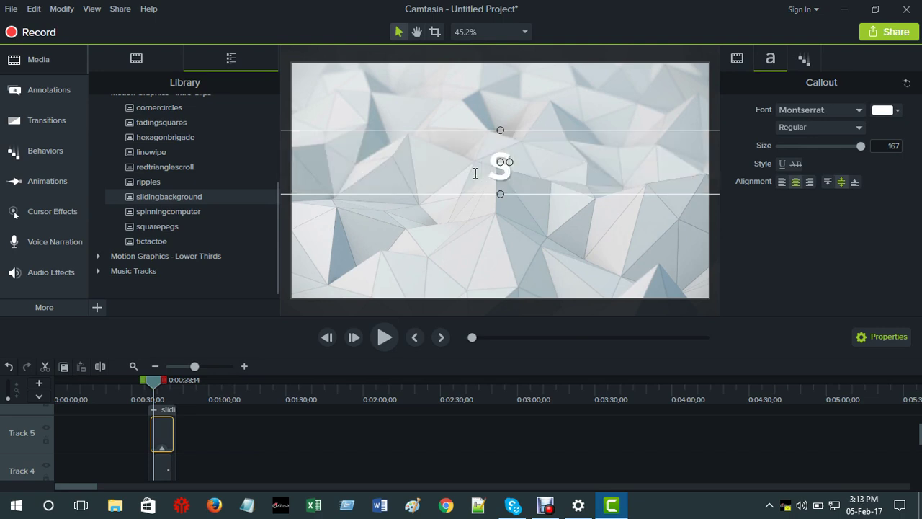
type("e")
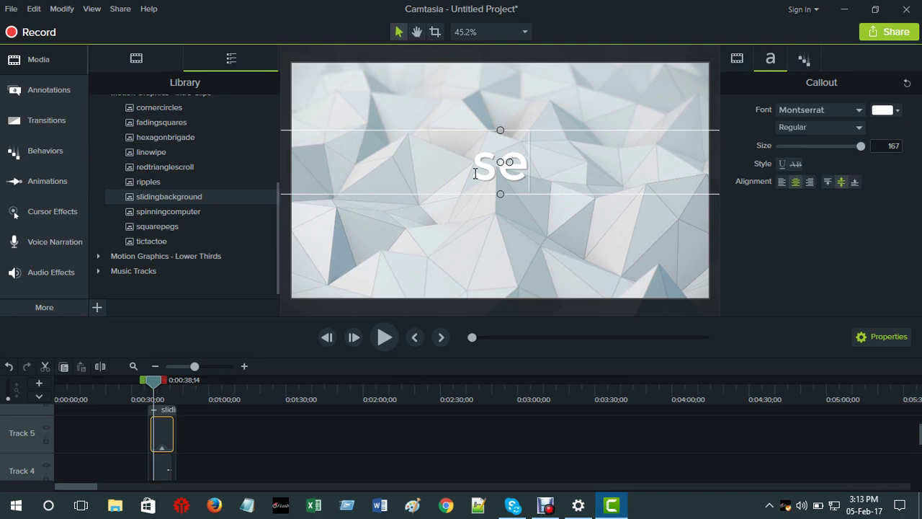
type("o")
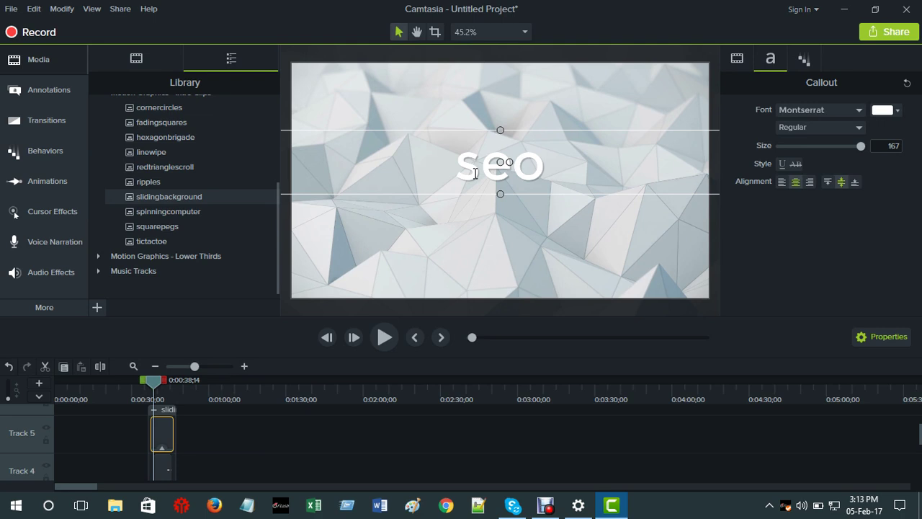
type("fx")
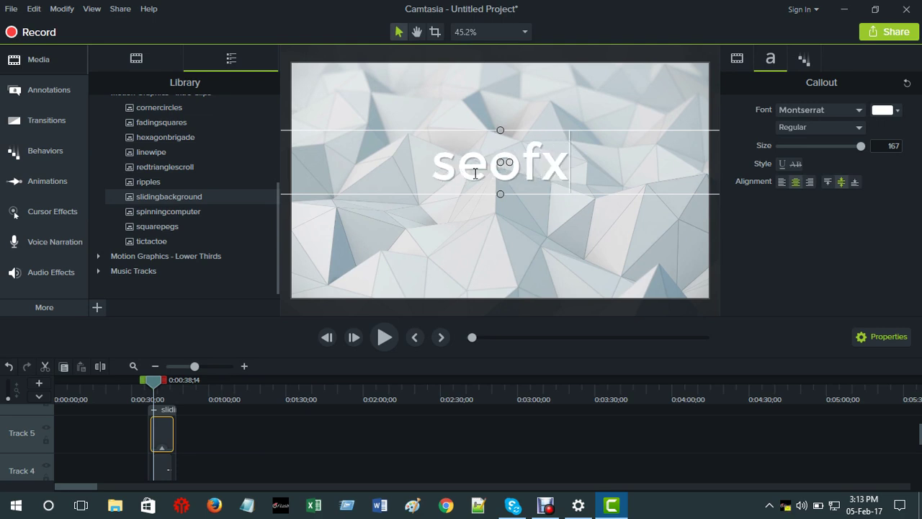
type("help")
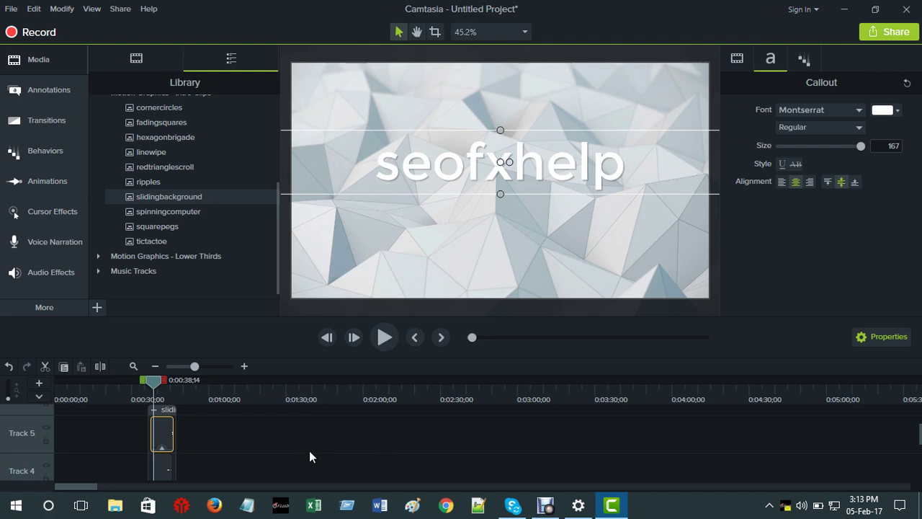
scroll(309, 450, "down", 2)
left_click(188, 448)
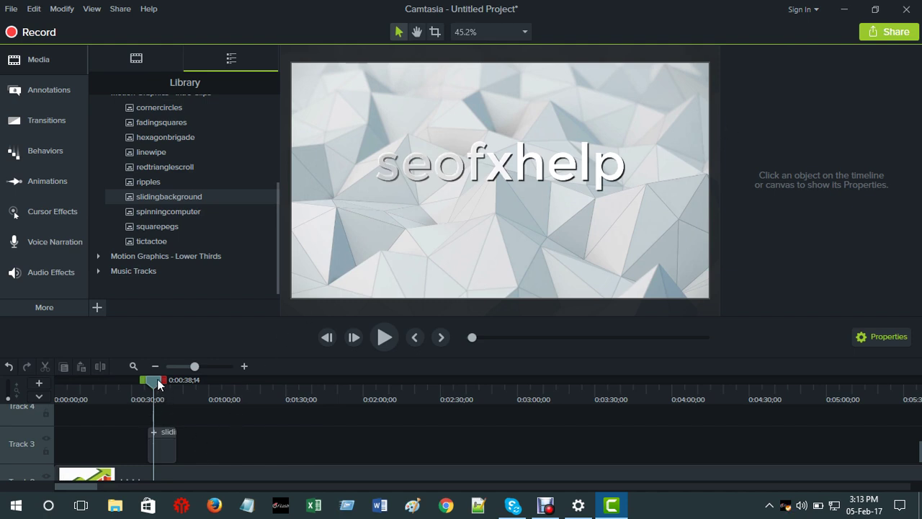
Preview the retitled slidingbackground intro from 0:00:36;11 to about 0:00:45;11
mouse_move(157, 379)
left_mouse_down()
mouse_move(139, 373)
mouse_move(148, 380)
left_mouse_up()
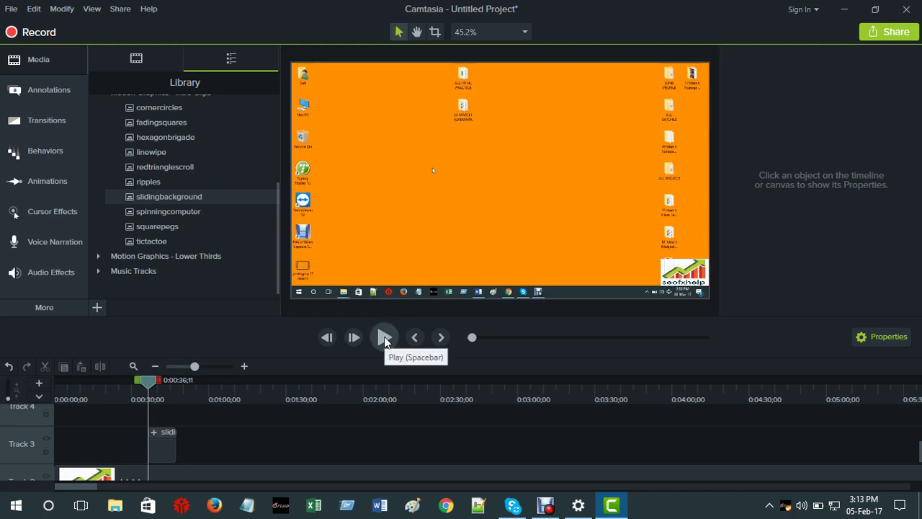
left_click(384, 337)
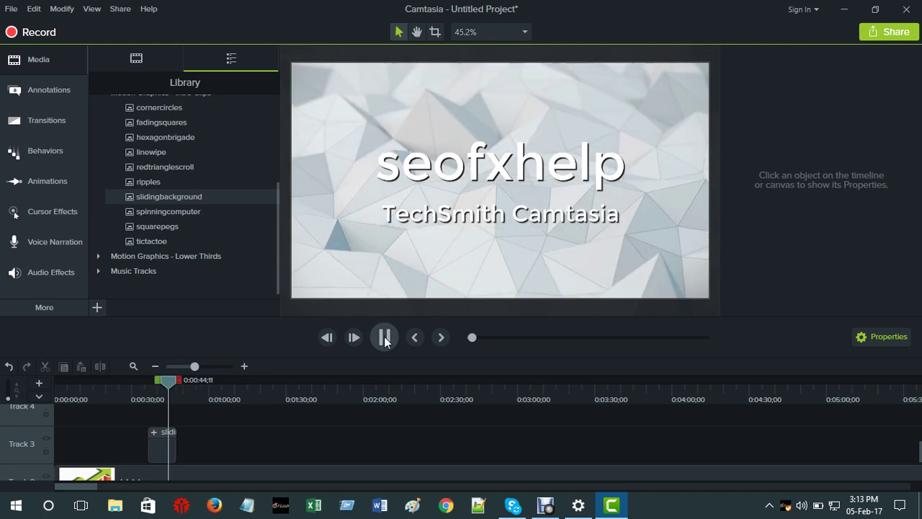
left_click(385, 341)
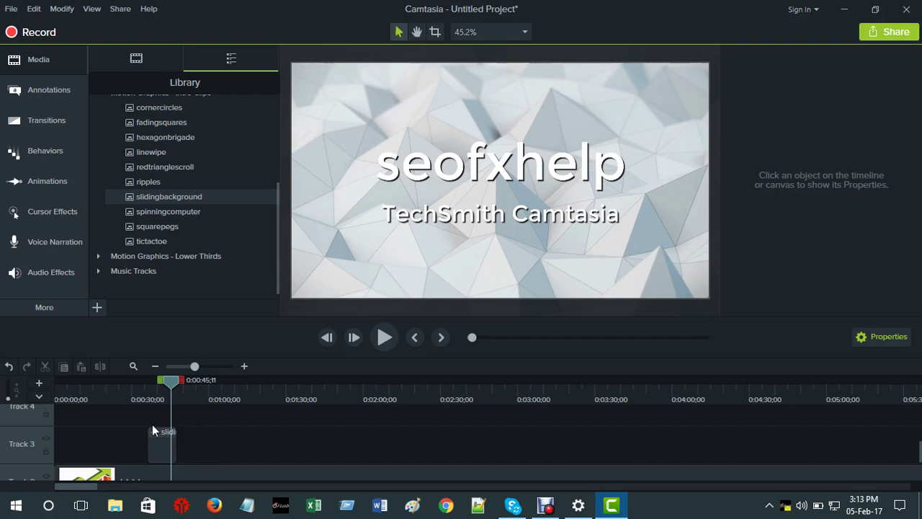
Expand the slidingbackground group and examine the behavior and text properties of the seofxhelp title callout on Track 5
left_click(150, 436)
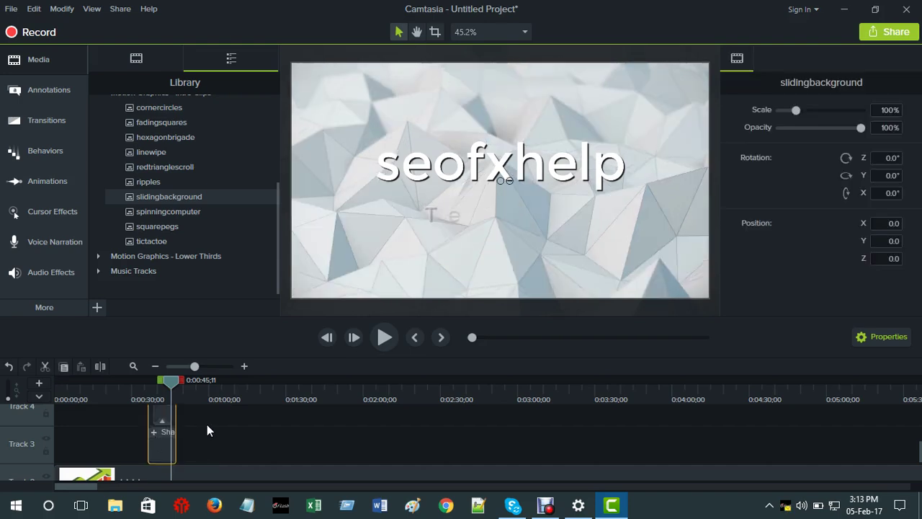
scroll(205, 425, "up", 2)
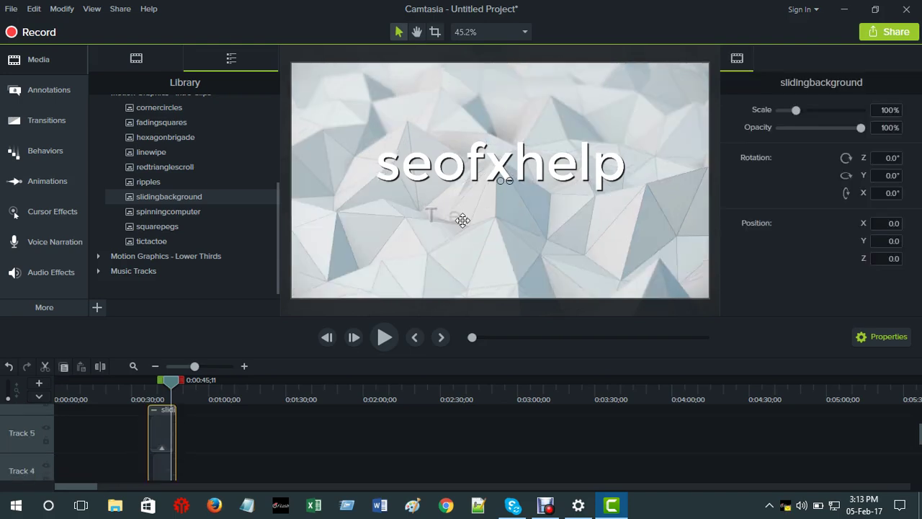
left_click(160, 438)
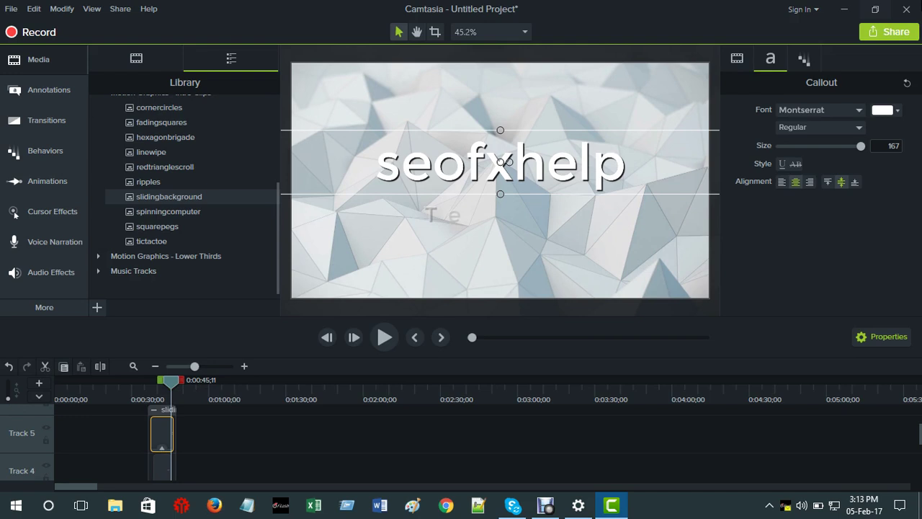
left_click(805, 57)
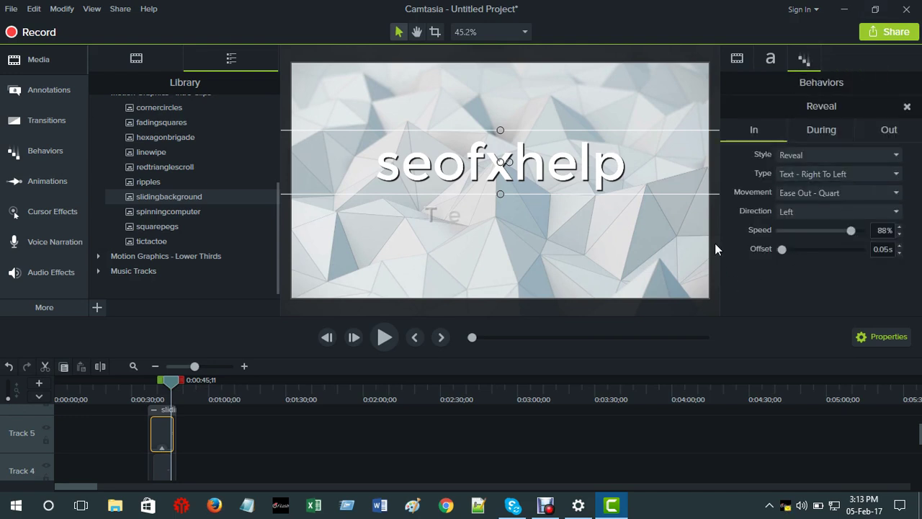
left_click(773, 60)
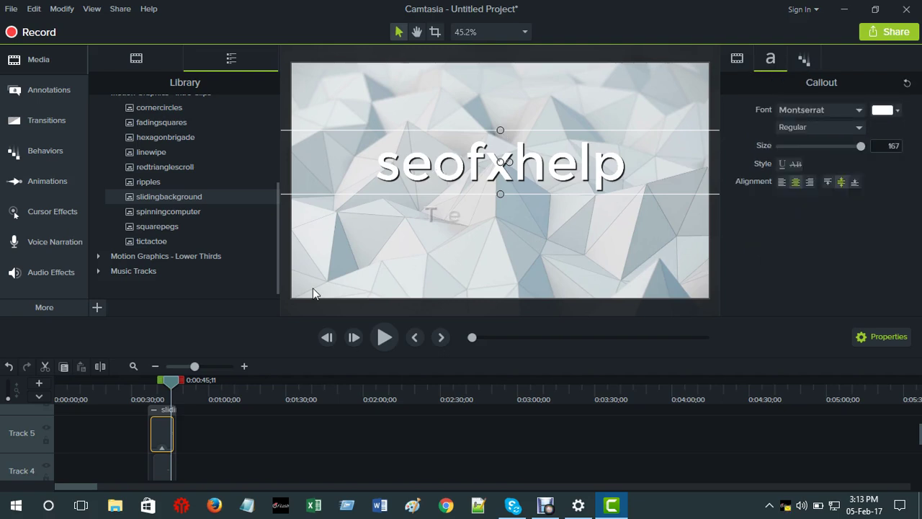
Replace the "TechSmith Camtasia" subtitle callout text on Track 4 with "Bangla tutorial"
scroll(146, 453, "down", 1)
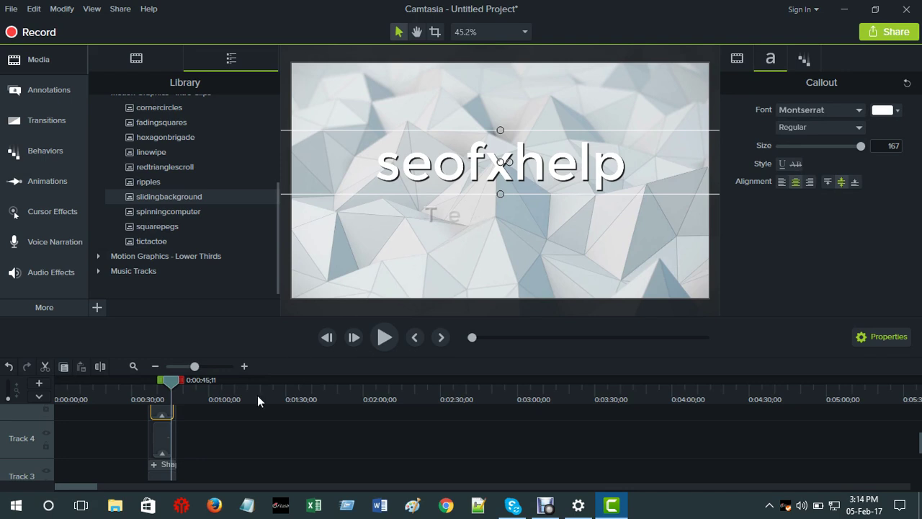
left_click(161, 440)
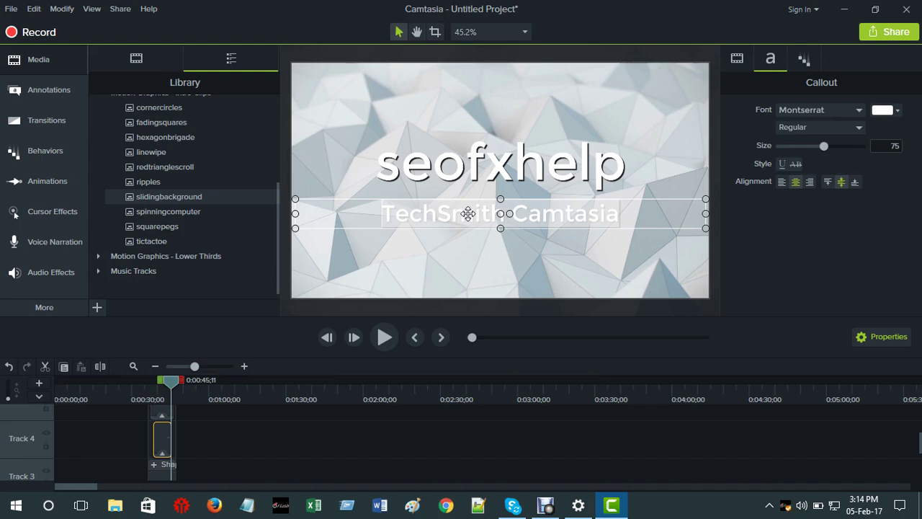
left_click(162, 414)
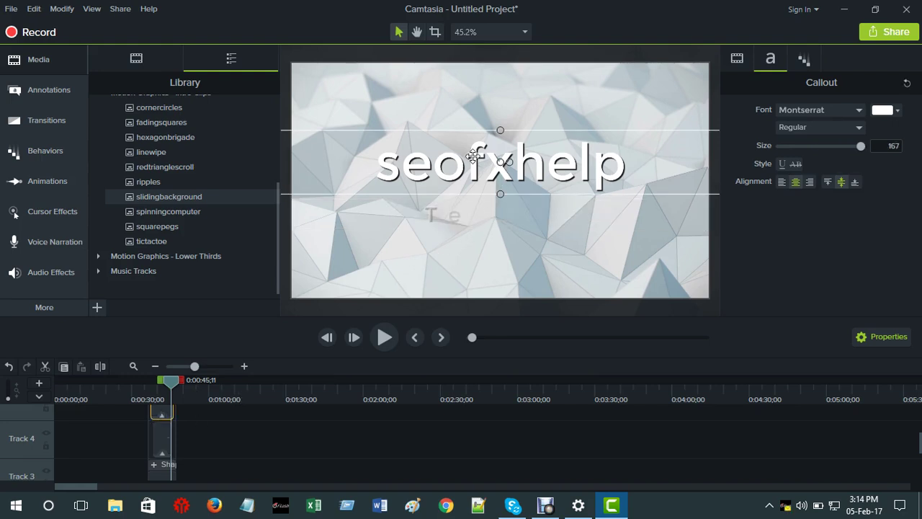
left_click(160, 443)
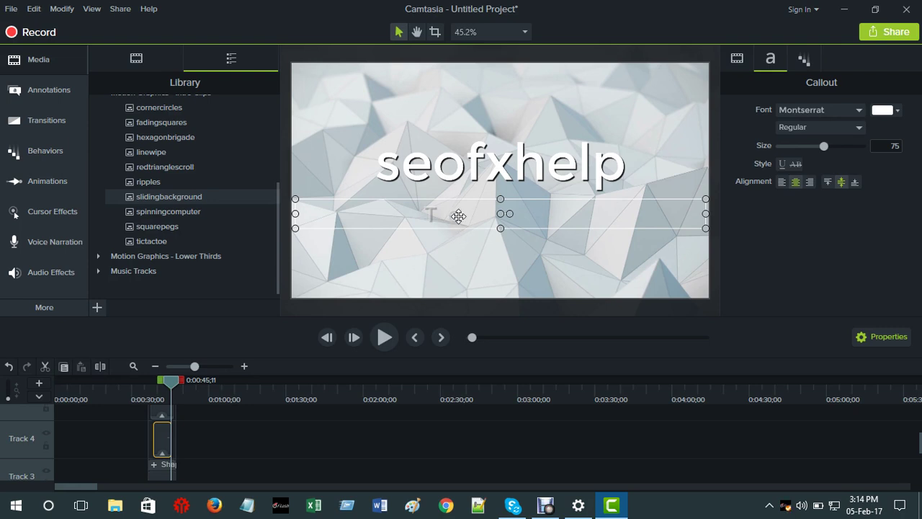
type("TechSmith Camtasia")
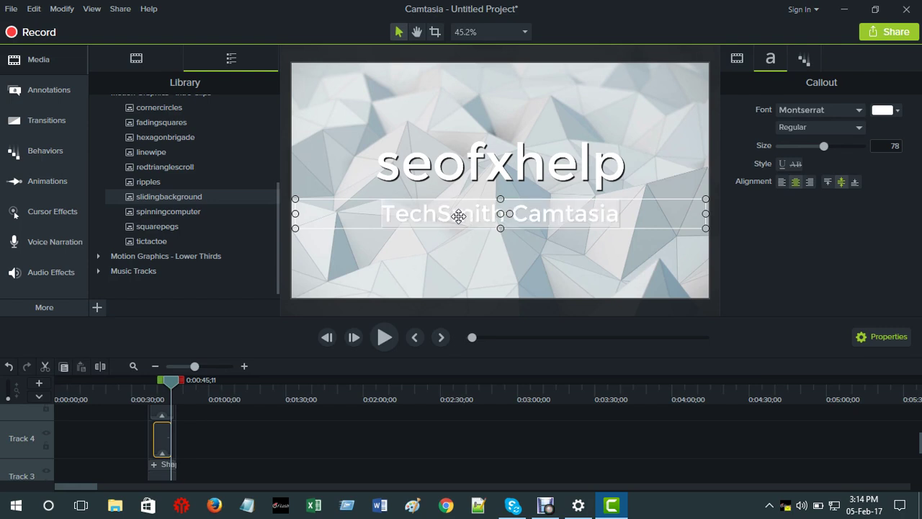
key("ctrl+z")
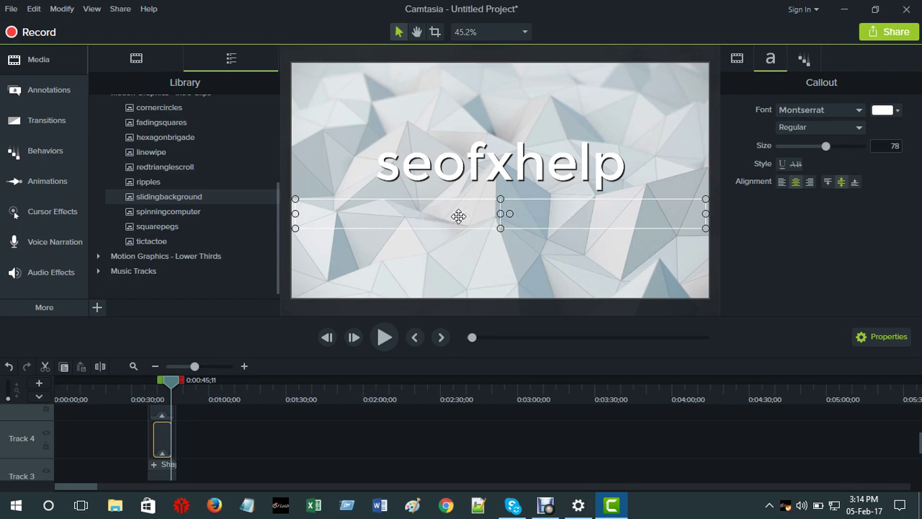
type("Bangla")
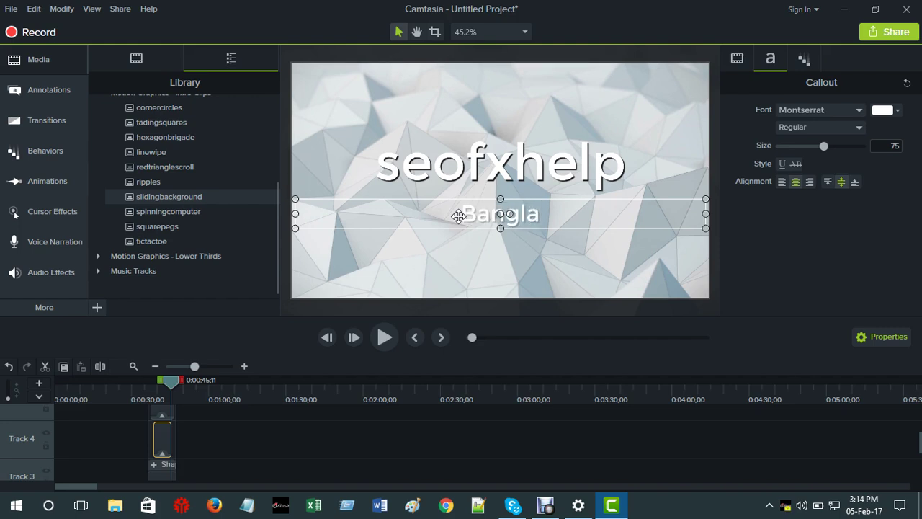
type(" t")
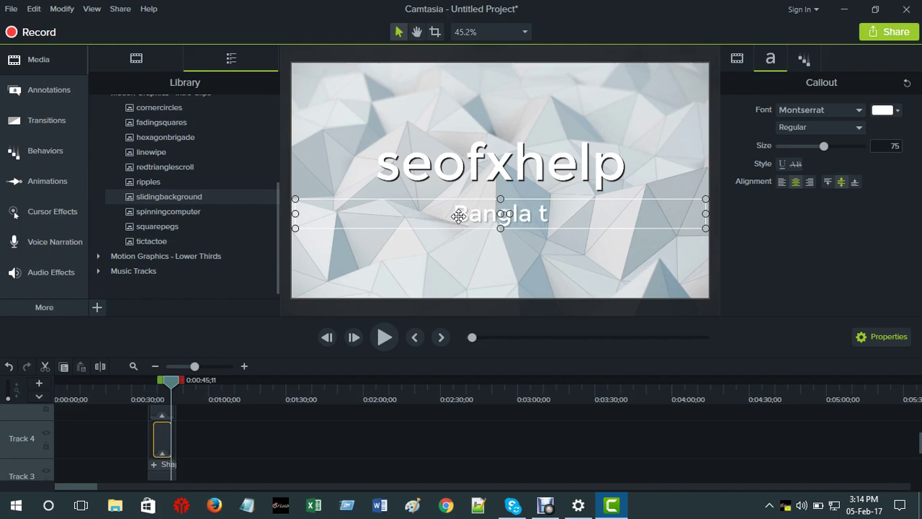
type("uto")
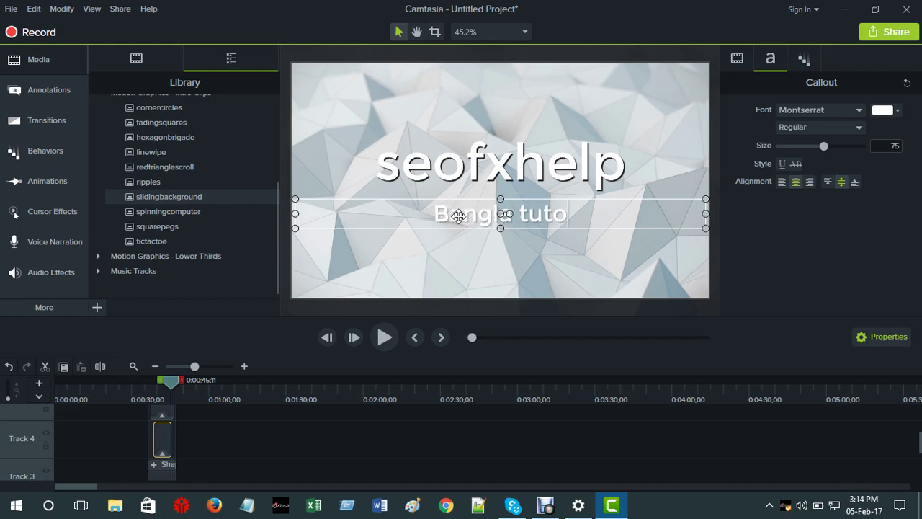
type("rial")
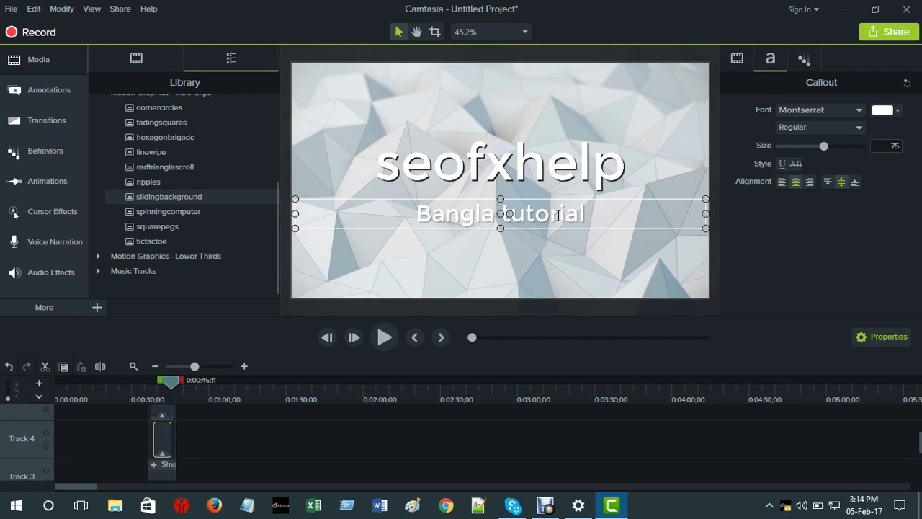
Set the font colour of the whole "Bangla tutorial" subtitle to purple
left_click(405, 220, "shift")
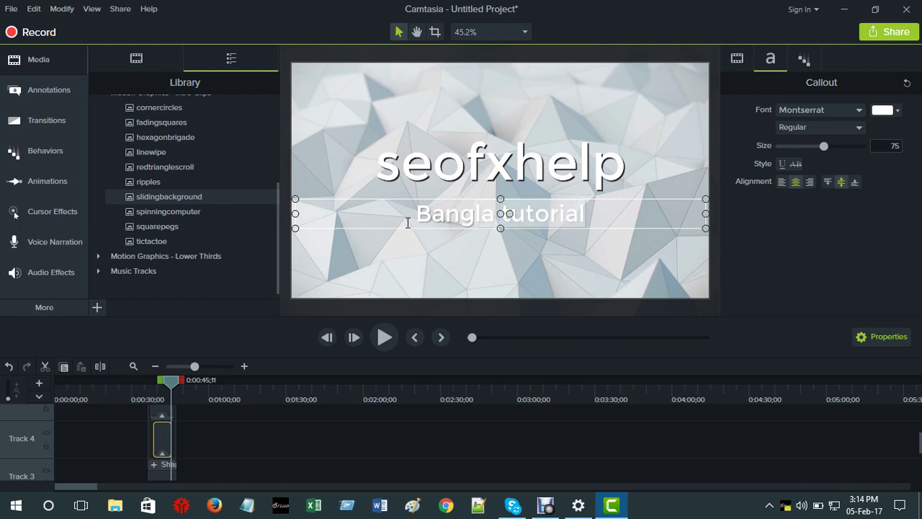
left_click(886, 111)
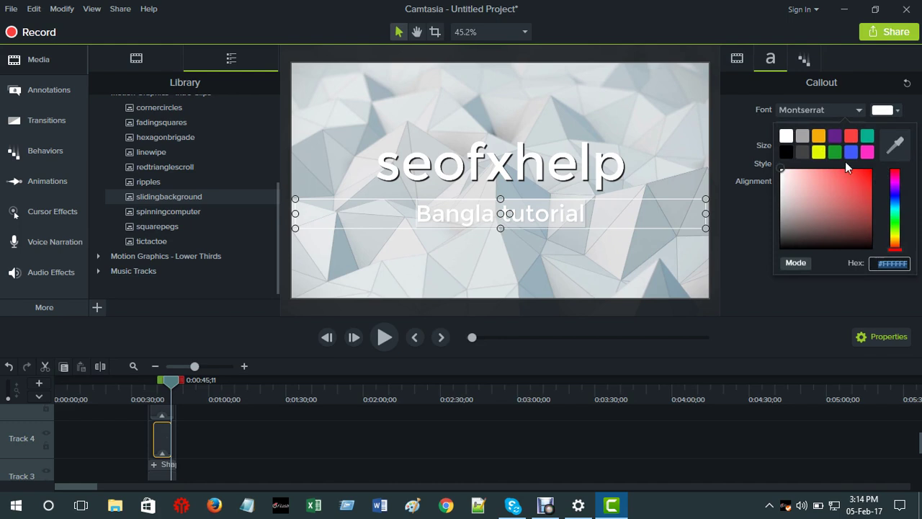
left_click(834, 135)
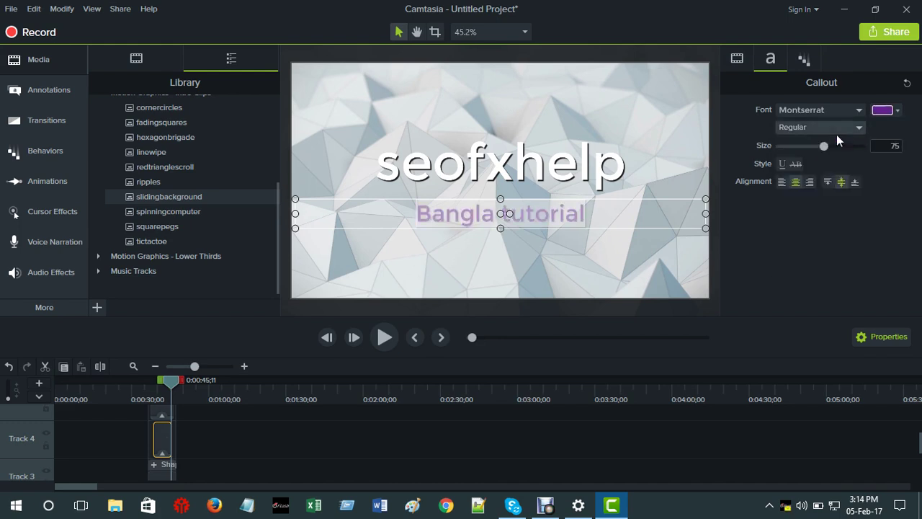
left_click(677, 213)
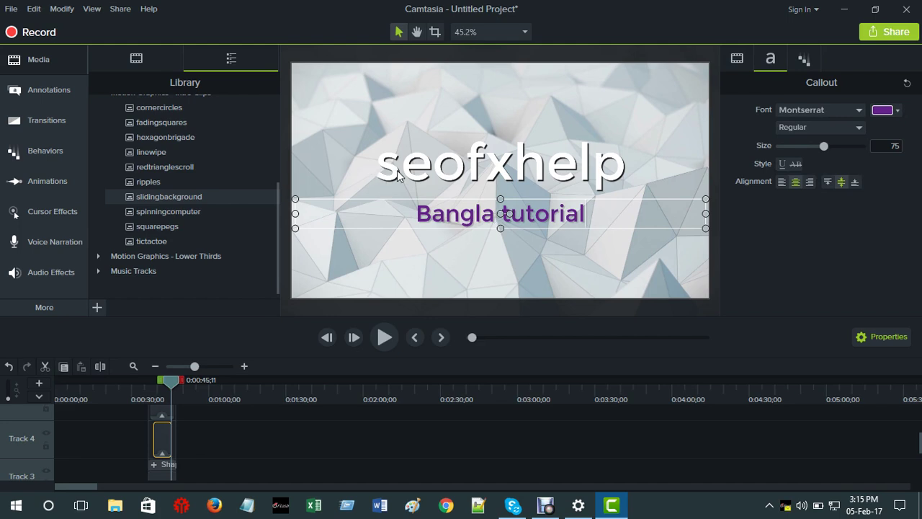
Set the font colour of the whole "seofxhelp" title to the same purple, keeping its original position
left_click(427, 177)
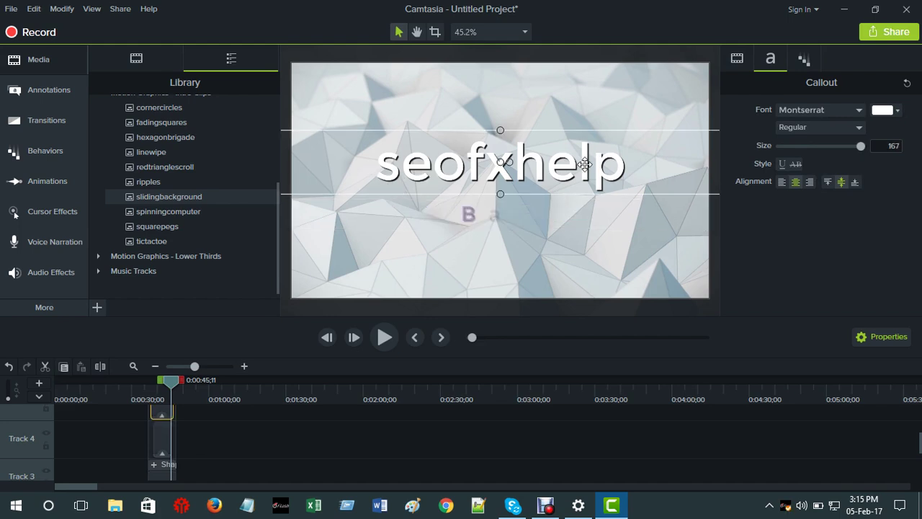
left_click_drag(584, 165, 488, 166)
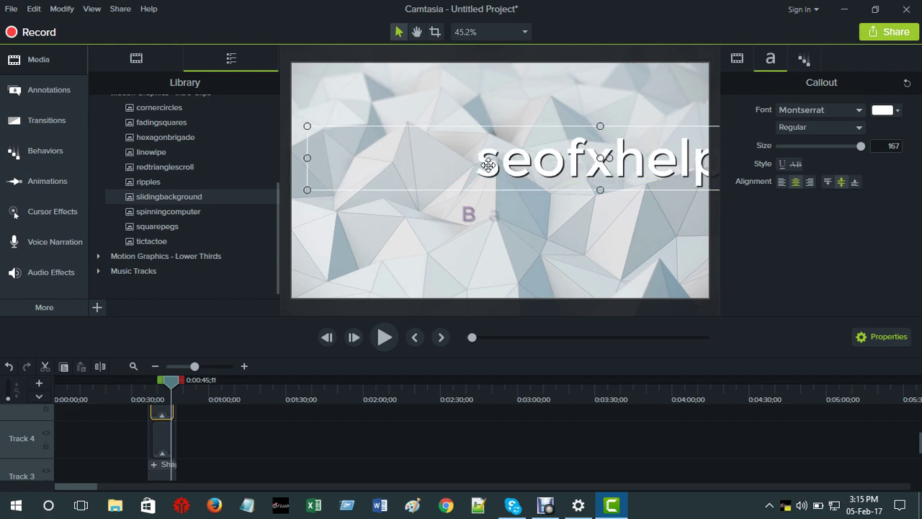
key("ctrl+z")
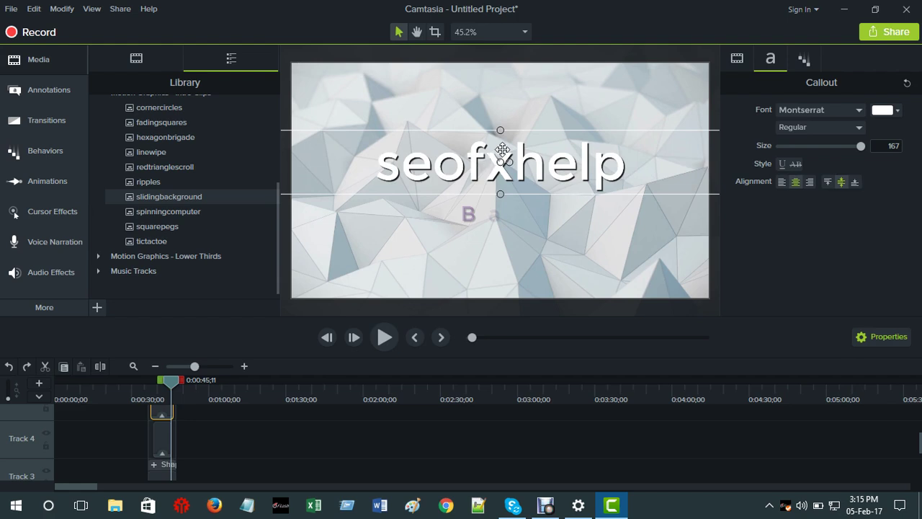
double_click(397, 177)
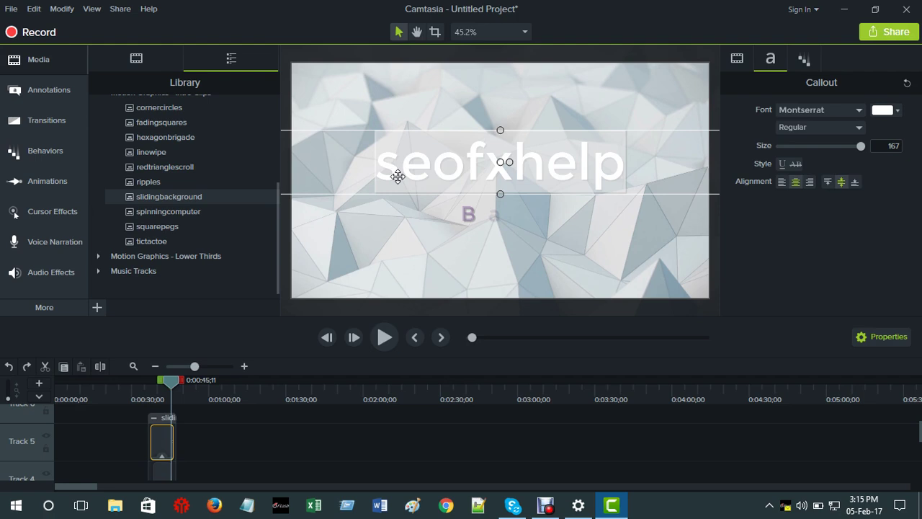
left_click(897, 110)
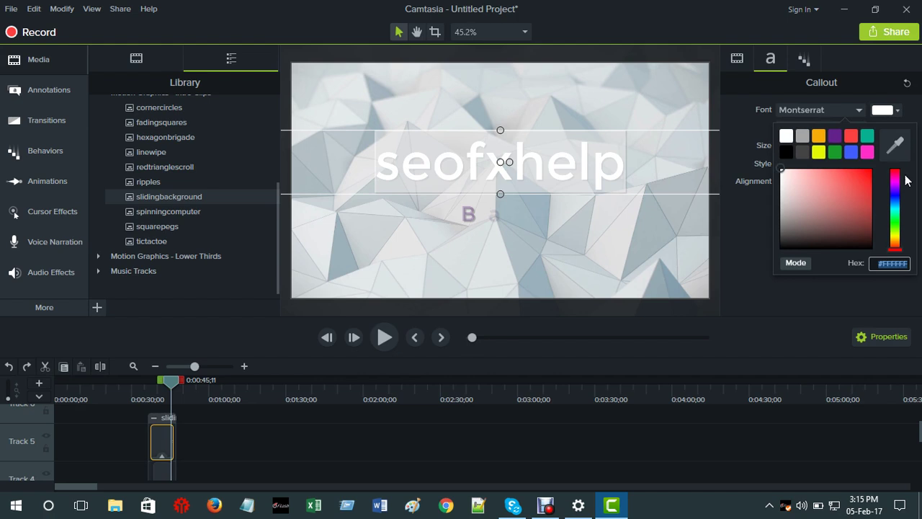
left_click(837, 136)
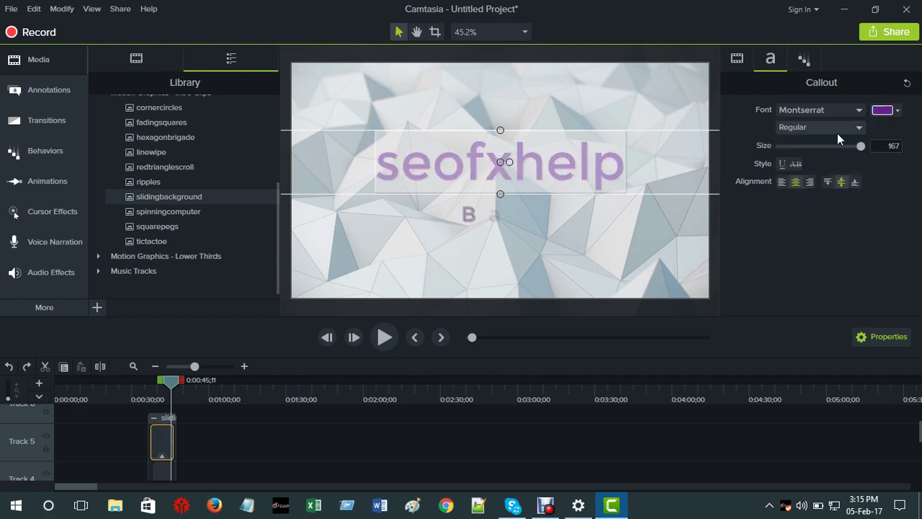
left_click(656, 232)
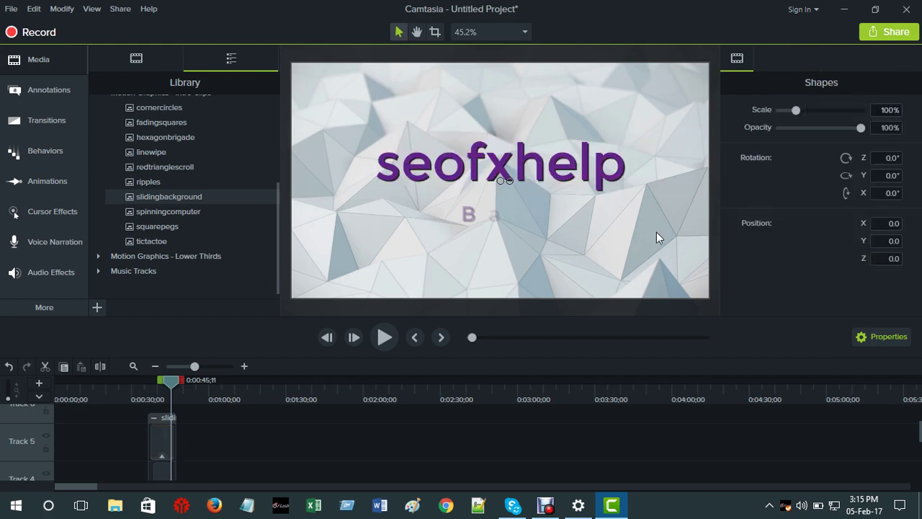
Collapse the slidingbackground group and preview the recoloured intro from 0:00:35;04 to about 0:00:47;26
scroll(223, 442, "down", 2)
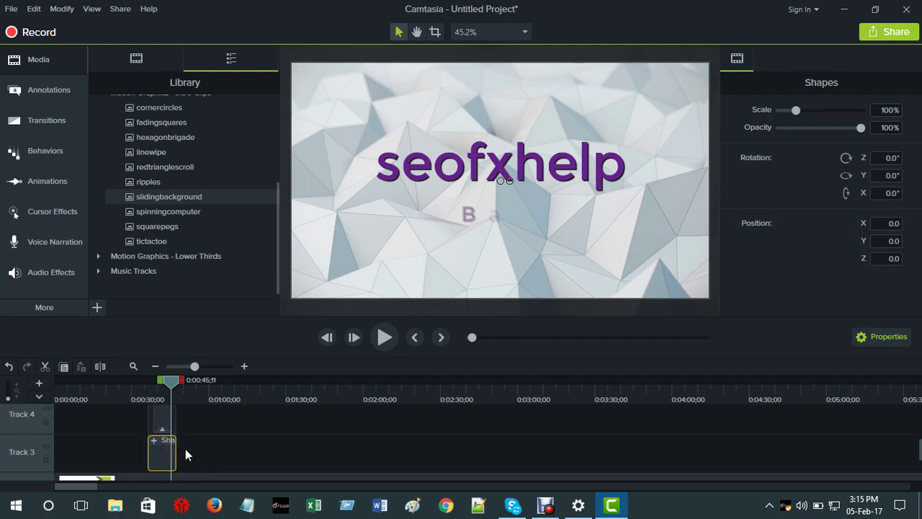
left_click(186, 449)
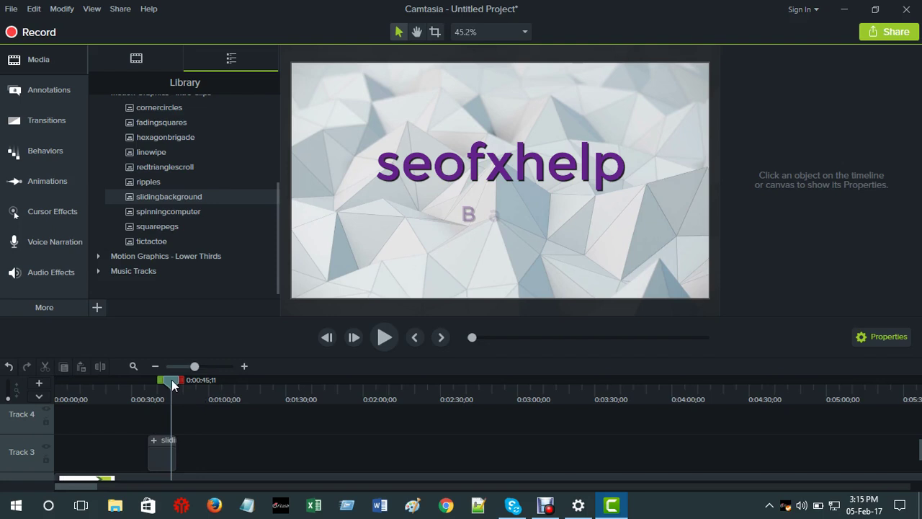
left_click_drag(172, 379, 146, 428)
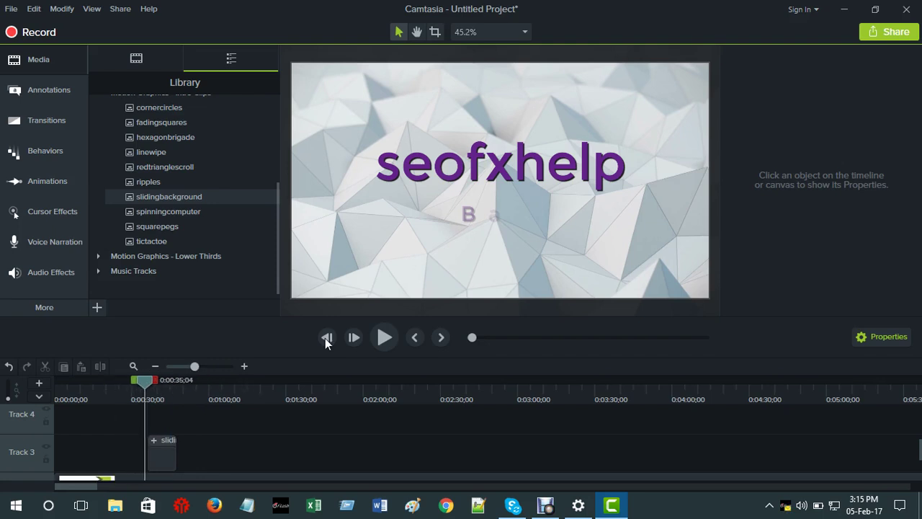
left_click(386, 336)
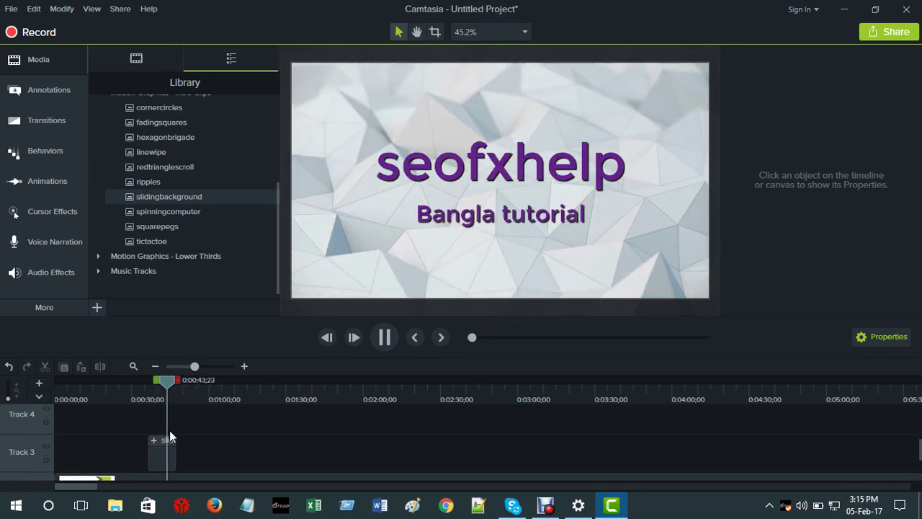
left_click(385, 339)
scroll(121, 445, "down", 2)
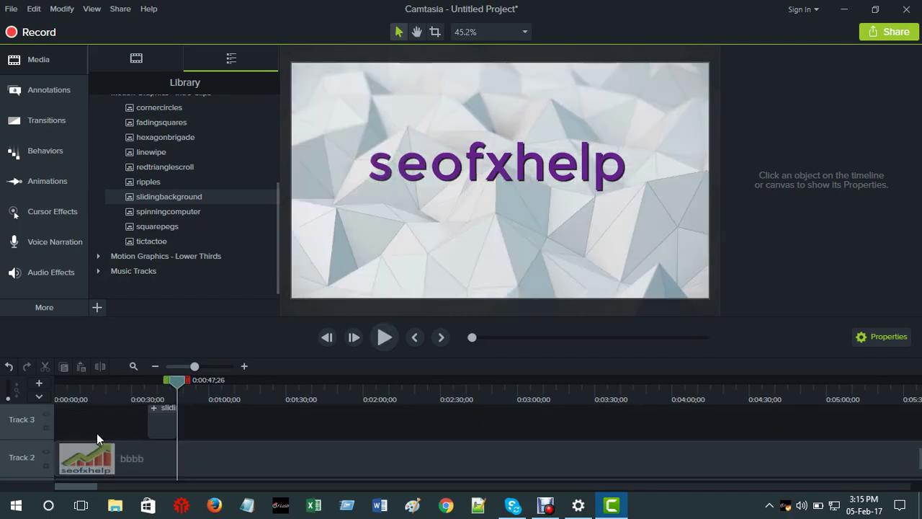
scroll(122, 445, "down", 2)
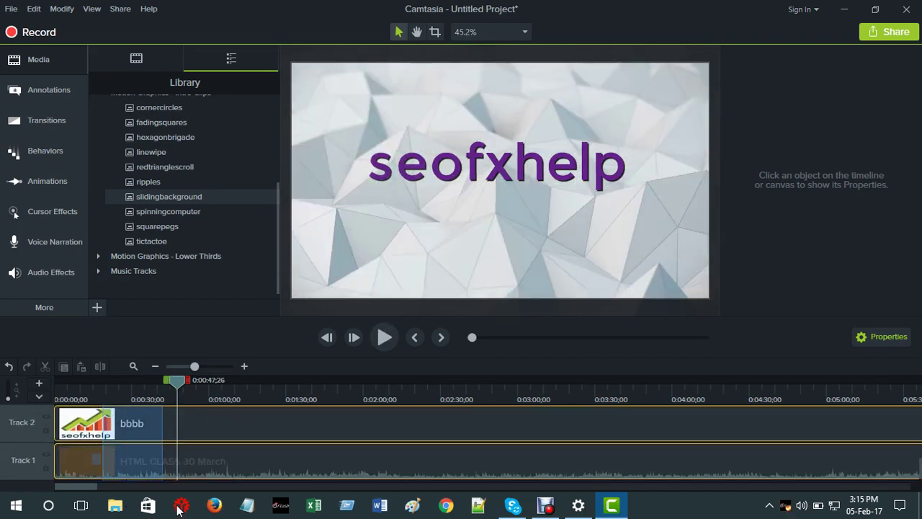
left_click(239, 445)
scroll(215, 456, "up", 3)
left_click(215, 456)
scroll(132, 446, "down", 1)
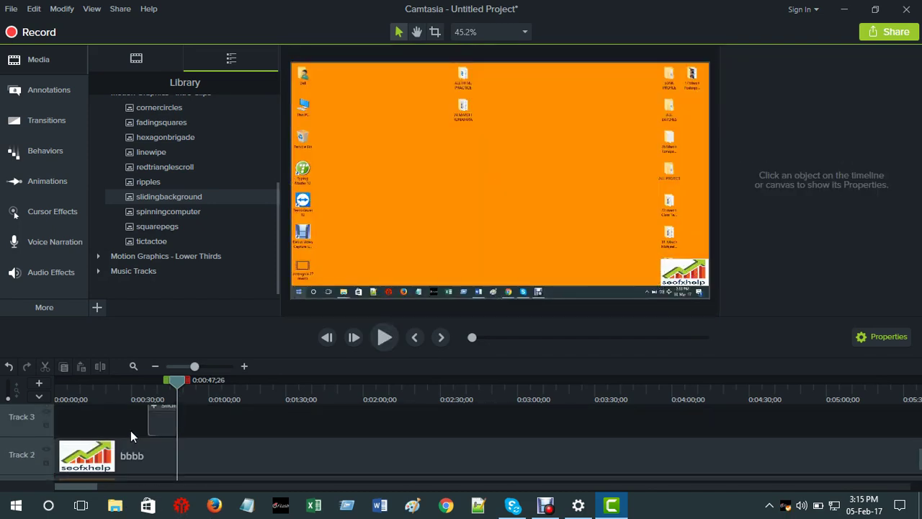
left_click(120, 455)
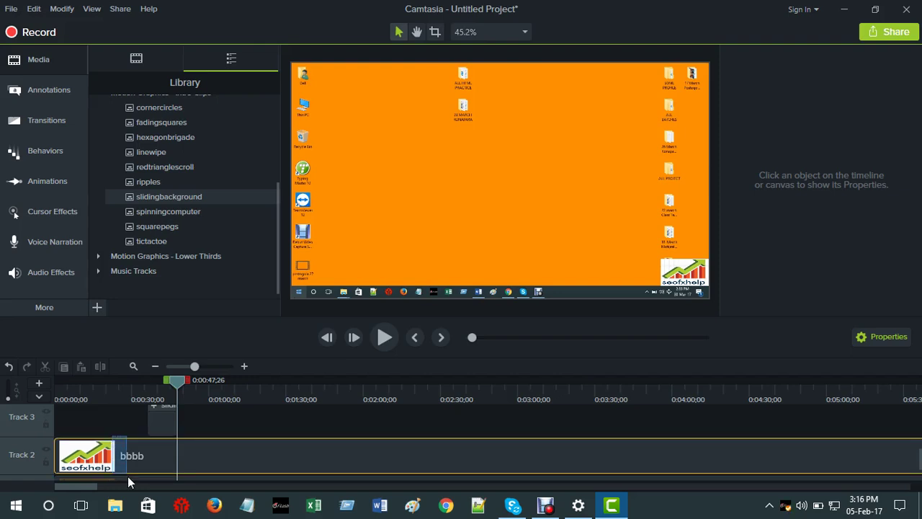
scroll(216, 446, "down", 1)
scroll(259, 434, "up", 1)
scroll(259, 434, "up", 1)
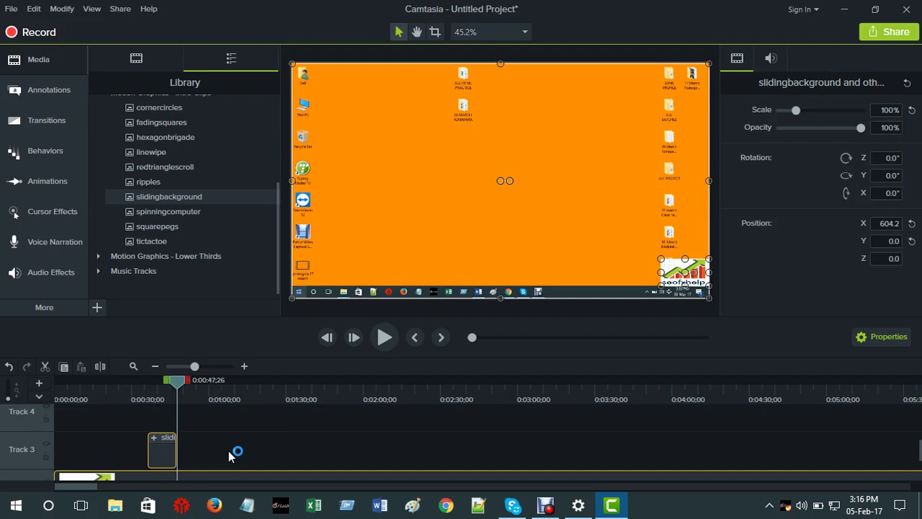
left_click(230, 456)
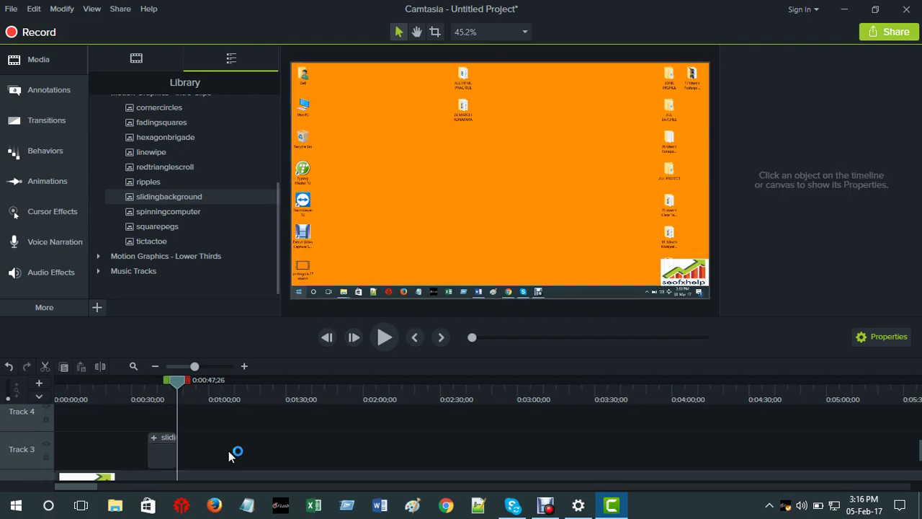
scroll(230, 457, "down", 2)
scroll(231, 467, "up", 1)
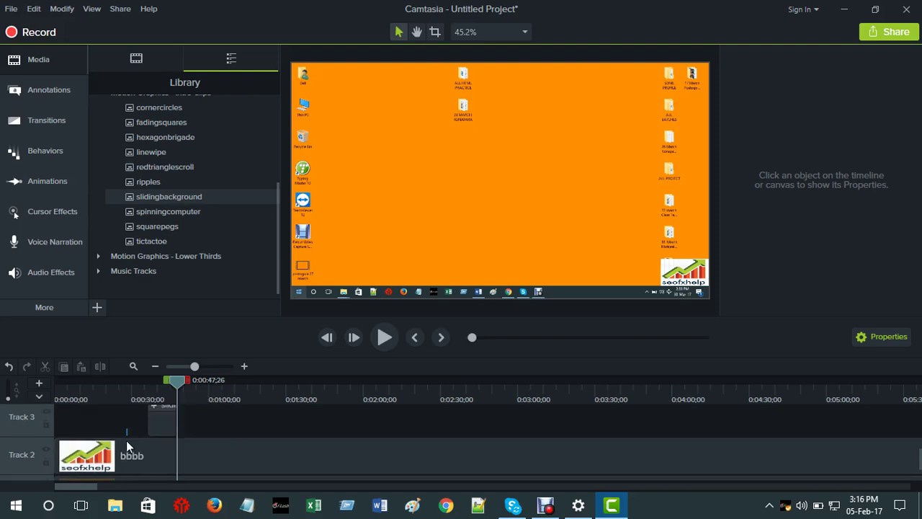
left_click_drag(126, 440, 223, 424)
scroll(225, 423, "up", 1)
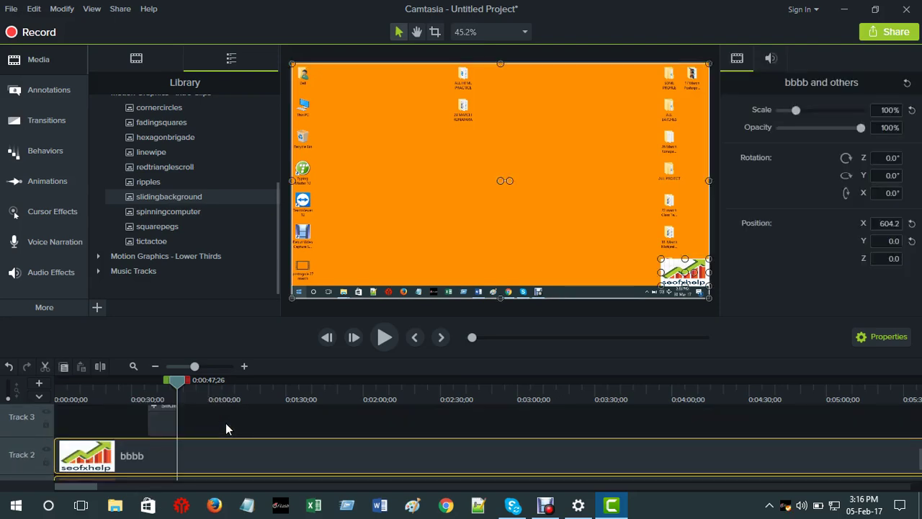
left_click(226, 423)
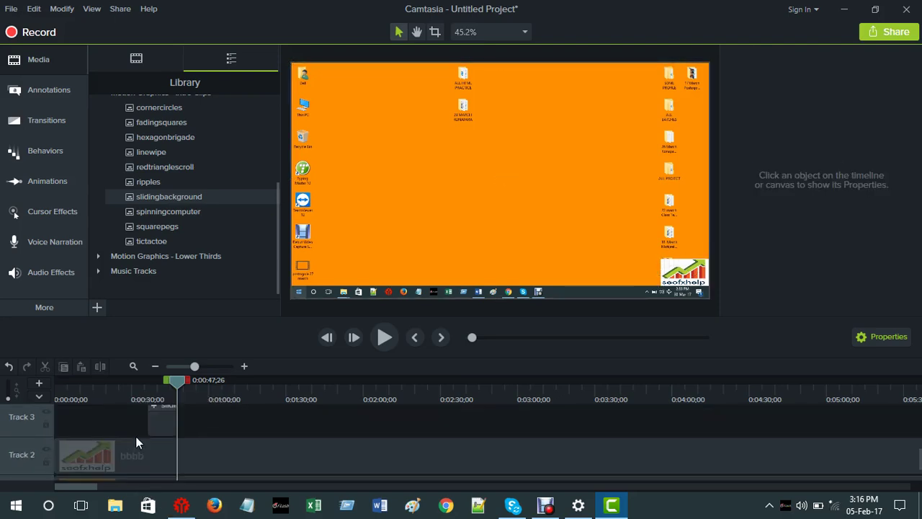
Select the bbbb logo and HTML CLASS 30 March clips together and shift them along the timeline to start at about 0:00:50
scroll(137, 465, "down", 1)
key("ctrl+a")
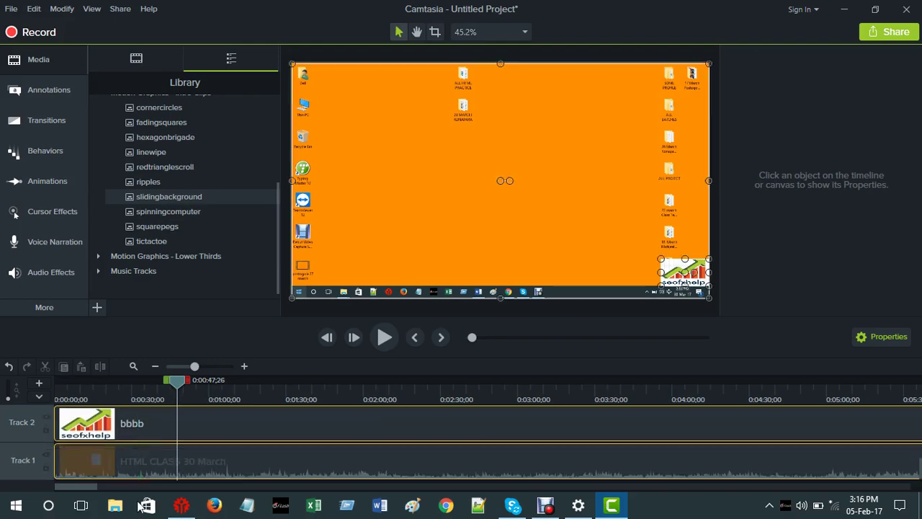
left_click_drag(142, 441, 276, 441)
scroll(133, 460, "up", 1)
left_click(141, 439)
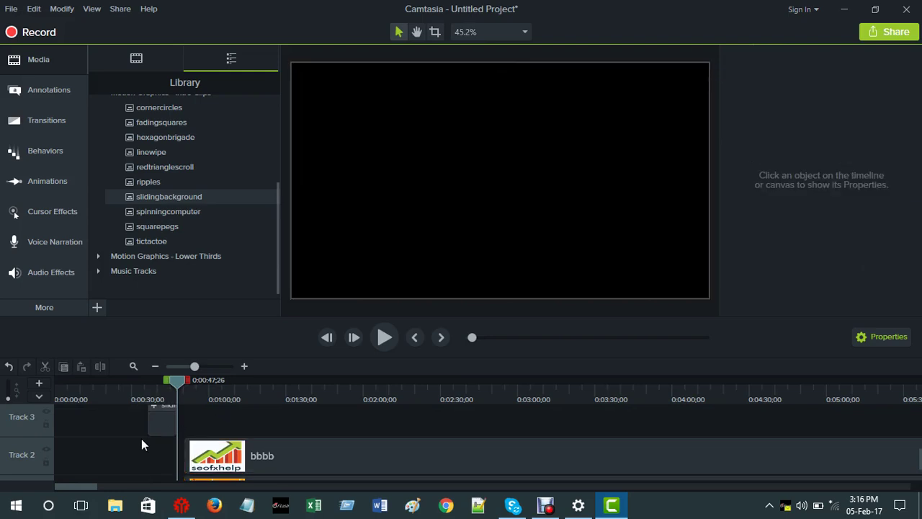
Place the slidingbackground intro at the start of Track 1 and shift the logo and class clips back to begin at 0:00:11;00
left_click_drag(157, 422, 68, 461)
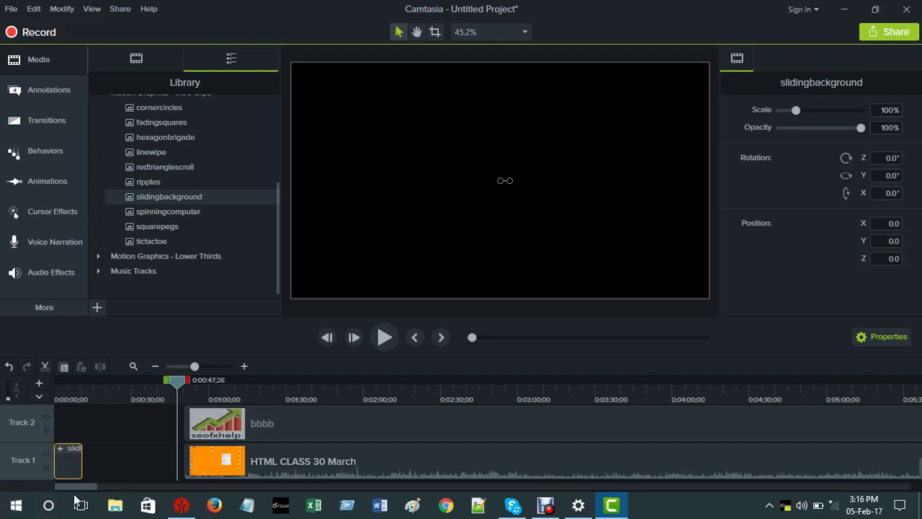
left_click_drag(176, 423, 70, 429)
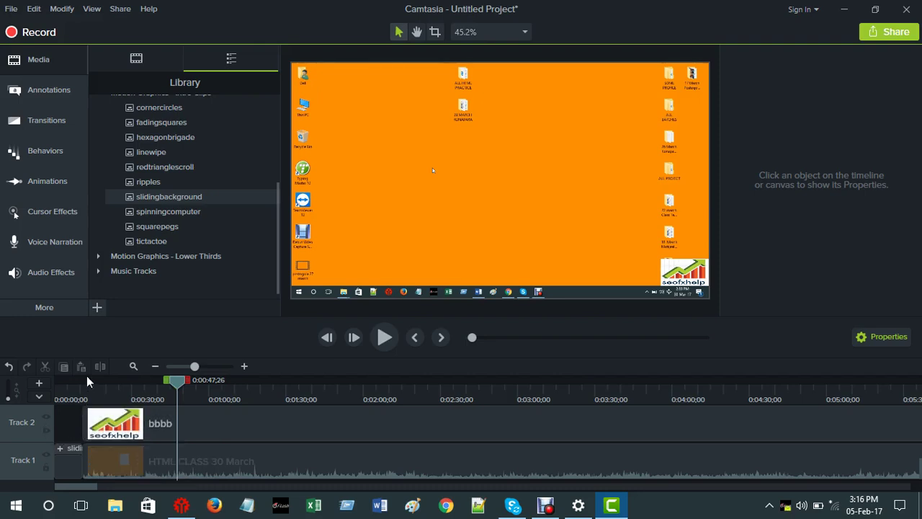
Add the atthetop music track from the library to Track 3 near the start of the timeline
left_click(100, 271)
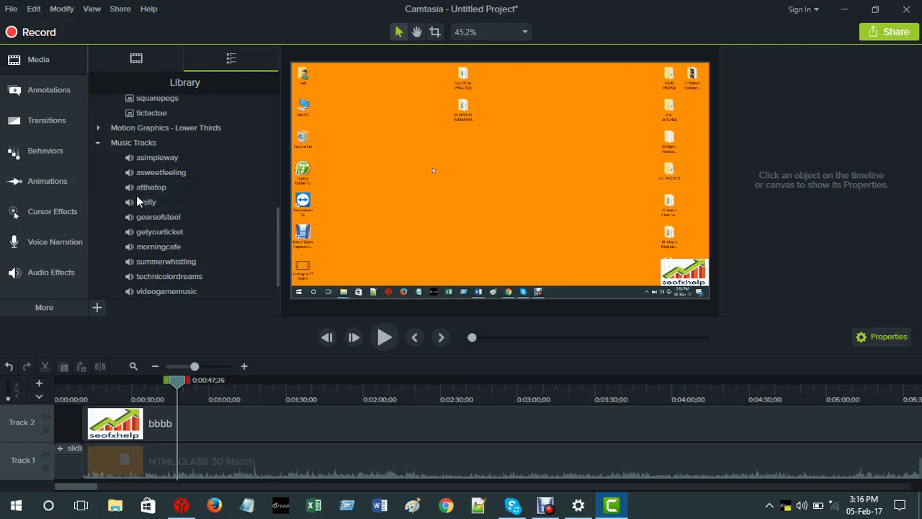
scroll(147, 278, "down", 1)
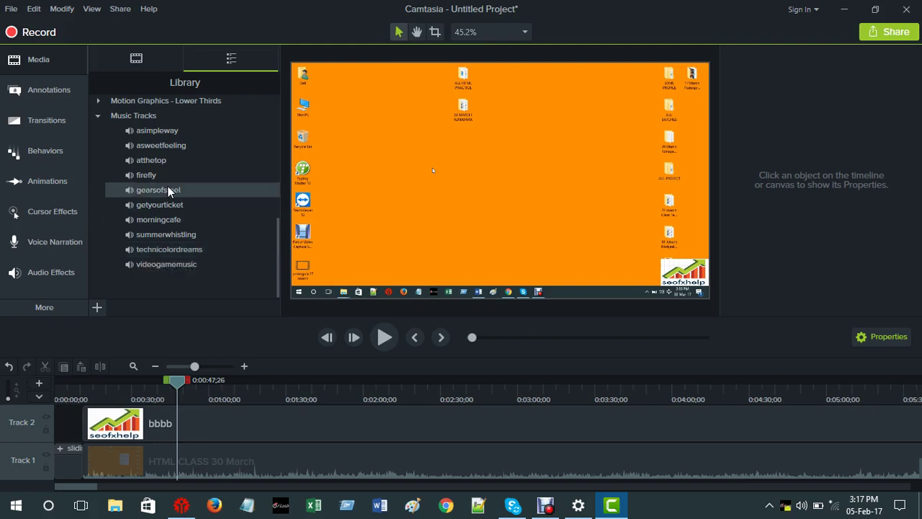
left_click(144, 160)
mouse_move(129, 216)
left_mouse_down()
mouse_move(62, 426)
mouse_move(67, 442)
mouse_move(72, 418)
left_mouse_up()
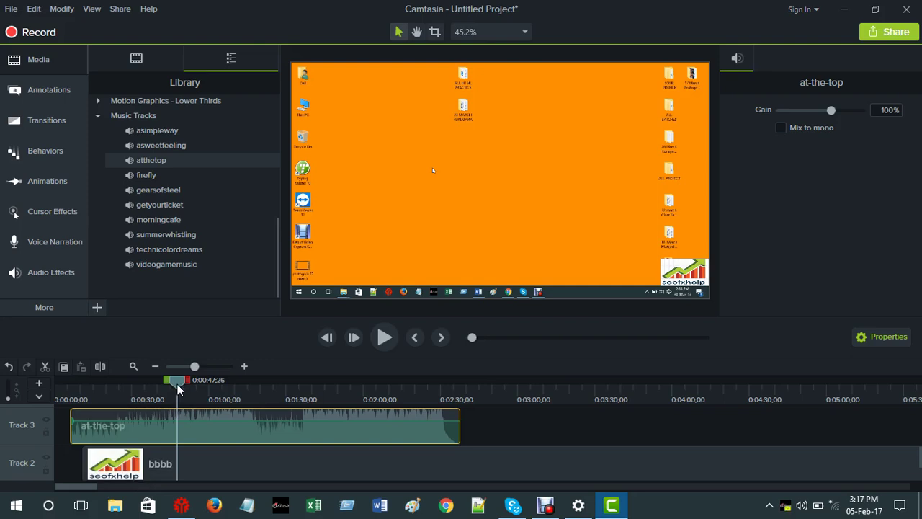
Align the at-the-top music clip with the timeline start and preview from 0:00:00;00 to about 0:00:13;27
left_click_drag(179, 389, 41, 446)
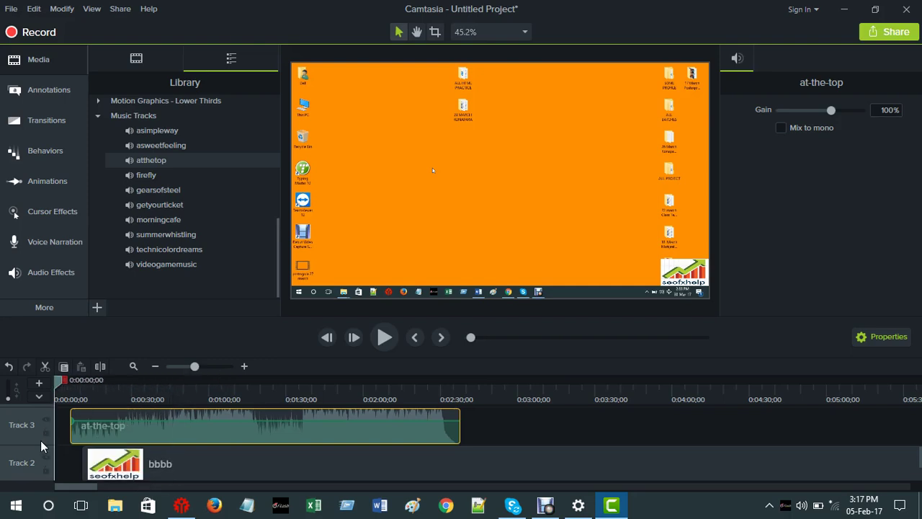
left_click(383, 338)
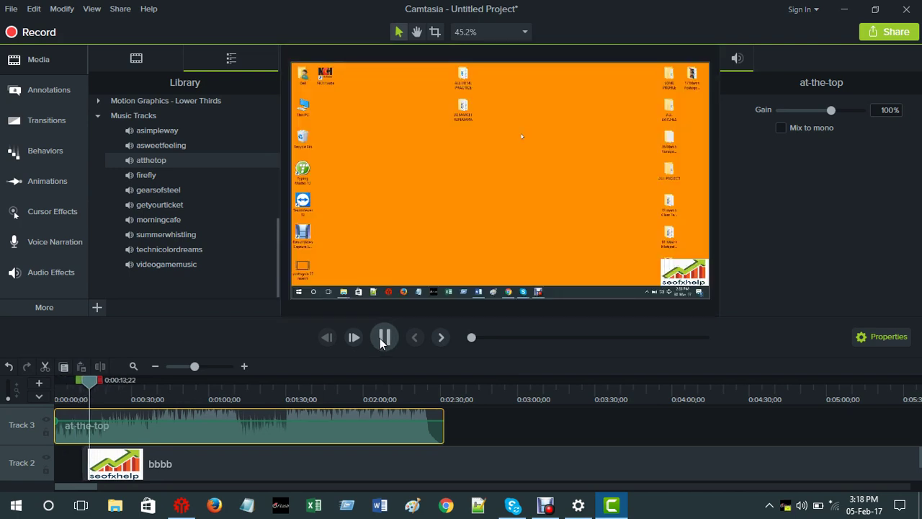
left_click(382, 339)
Trim the end of the at-the-top music to the intro's length and move it to the start of Track 2
left_click_drag(438, 423, 83, 497)
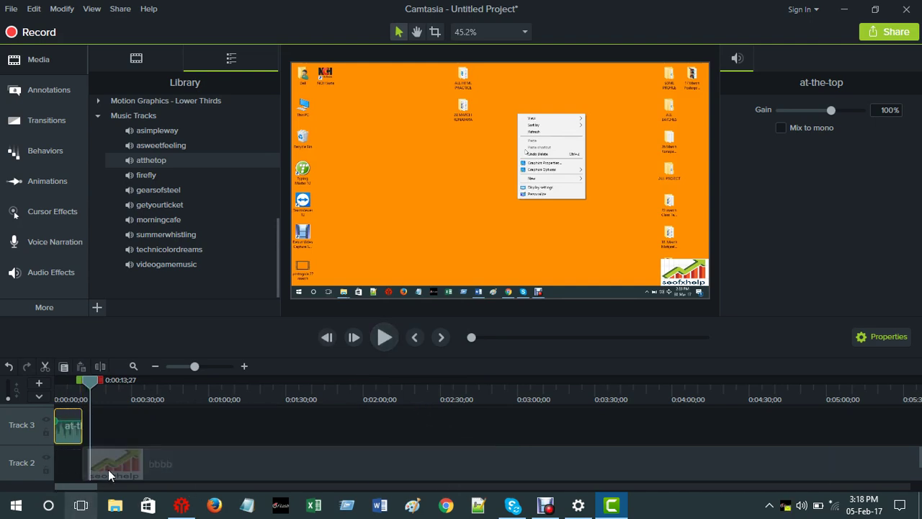
left_click_drag(67, 422, 49, 479)
left_click(153, 415)
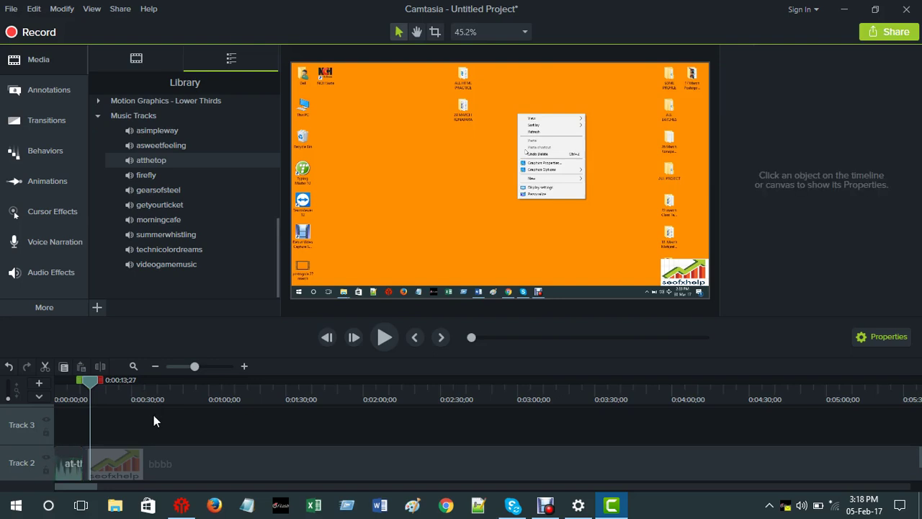
Preview the intro with its music and the start of the class recording from 0:00:00;00 to about 0:00:26;23
left_click_drag(93, 385, 59, 385)
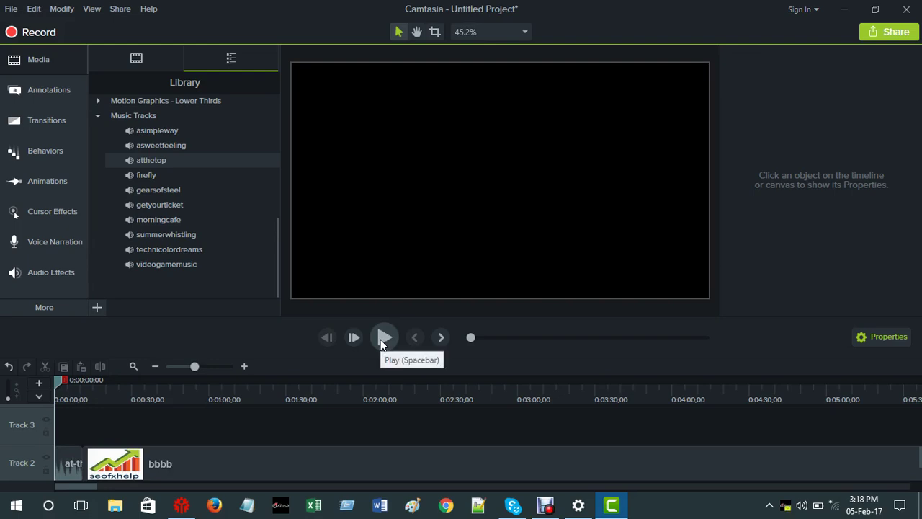
scroll(256, 442, "down", 1)
scroll(256, 440, "up", 3)
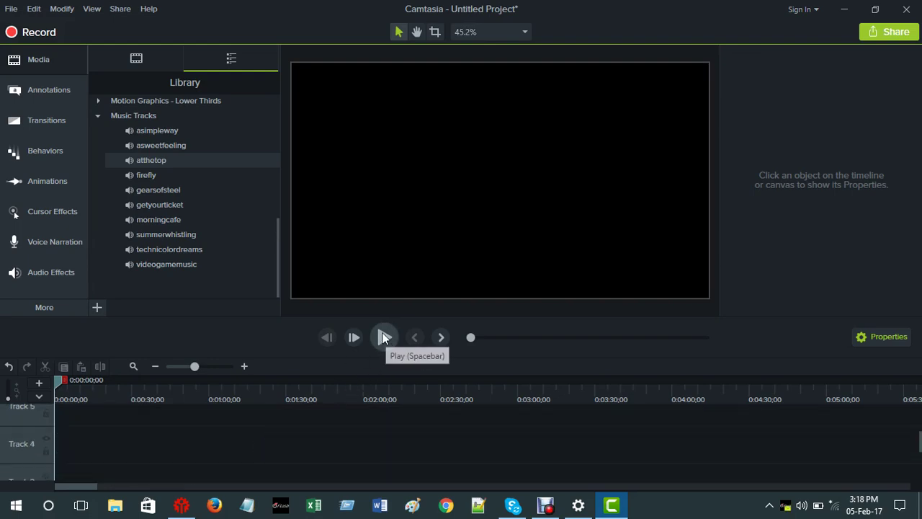
scroll(235, 457, "down", 2)
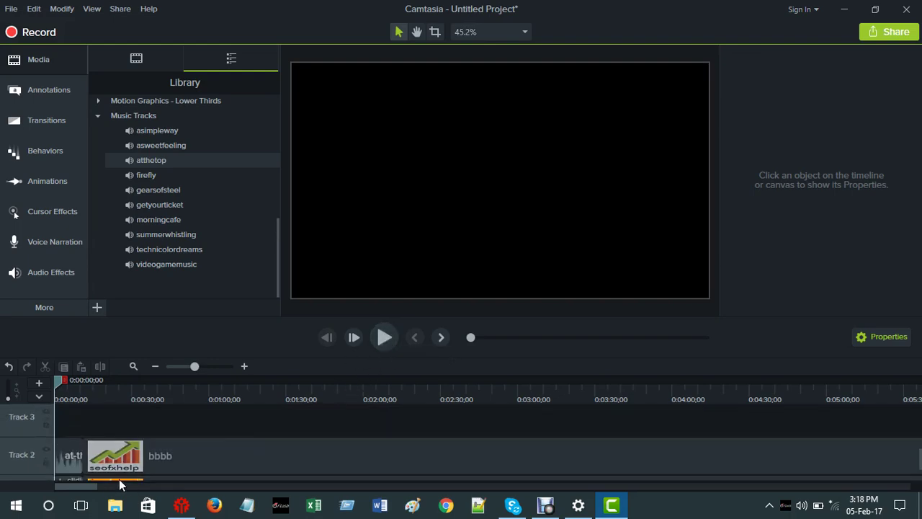
left_click(382, 336)
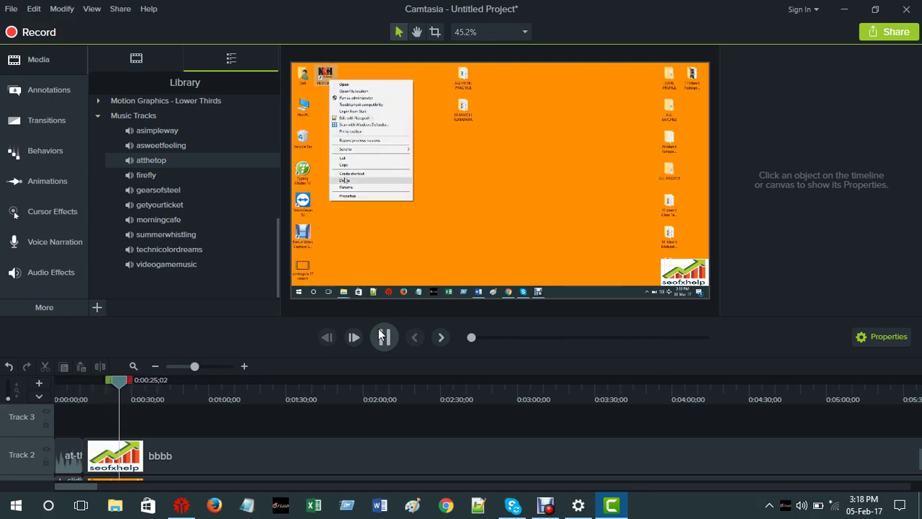
left_click(382, 337)
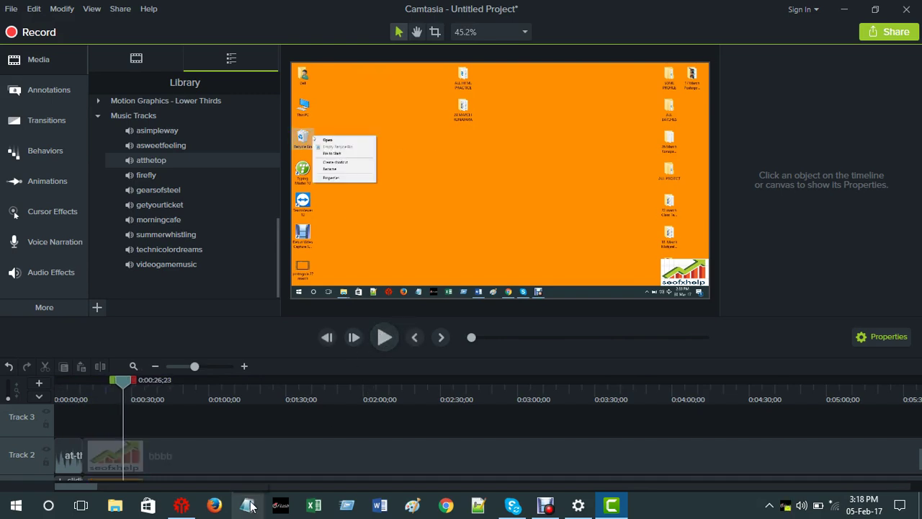
Add the red triangle-pattern Motion Graphics clip from the media bin to Track 1 directly after the HTML class recording
scroll(429, 437, "down", 1)
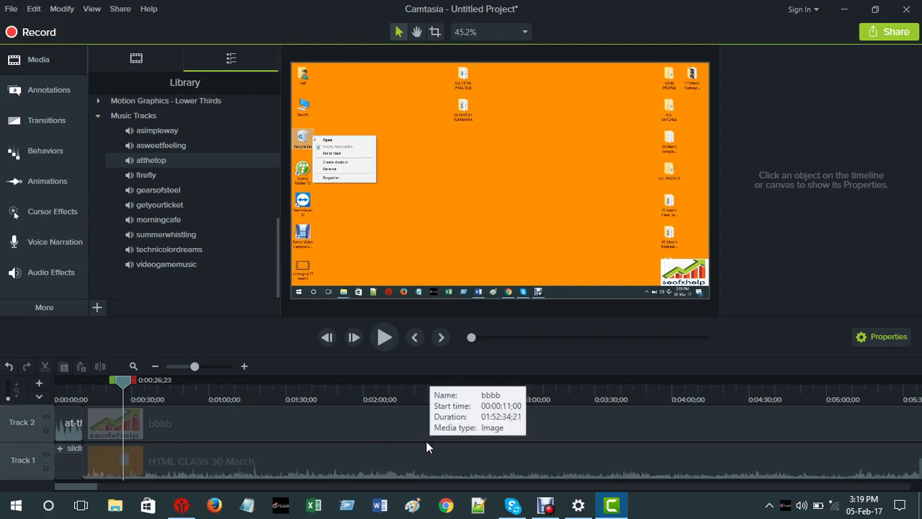
left_click(172, 367)
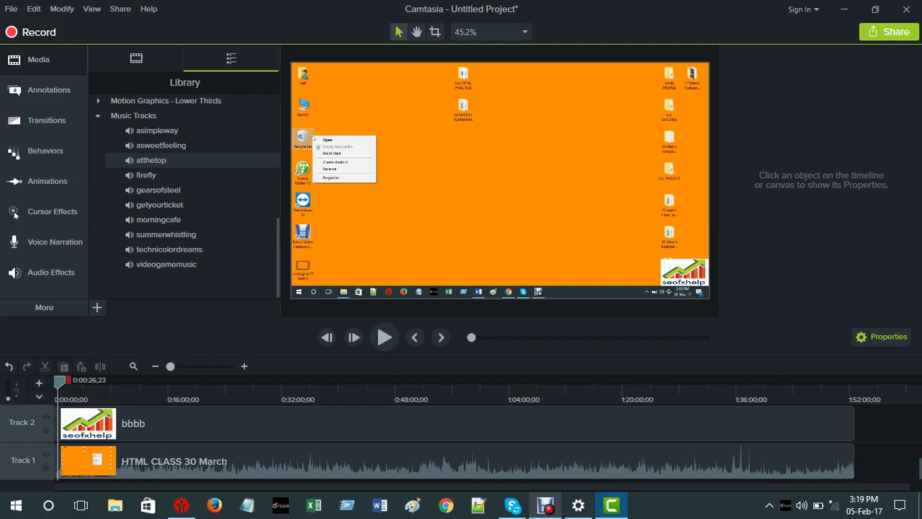
mouse_move(546, 504)
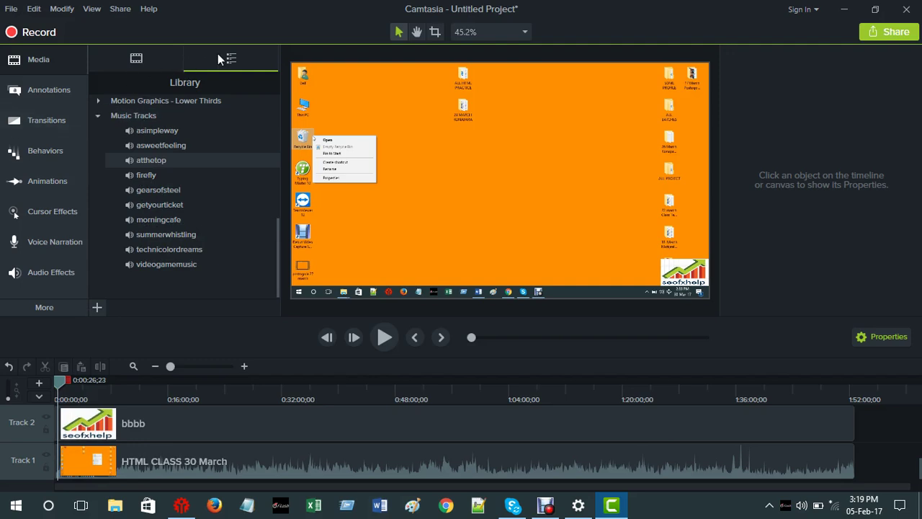
left_click(139, 60)
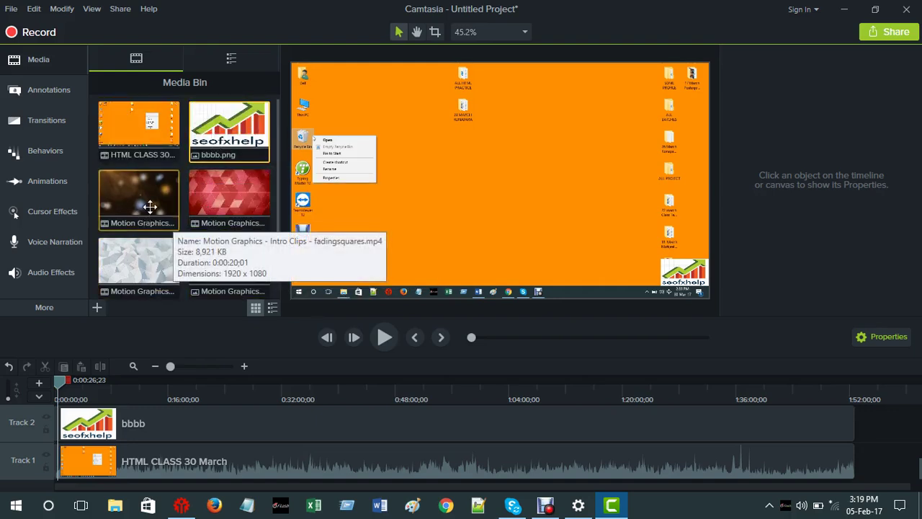
mouse_move(224, 193)
left_mouse_down()
mouse_move(655, 378)
mouse_move(884, 461)
mouse_move(851, 465)
left_mouse_up()
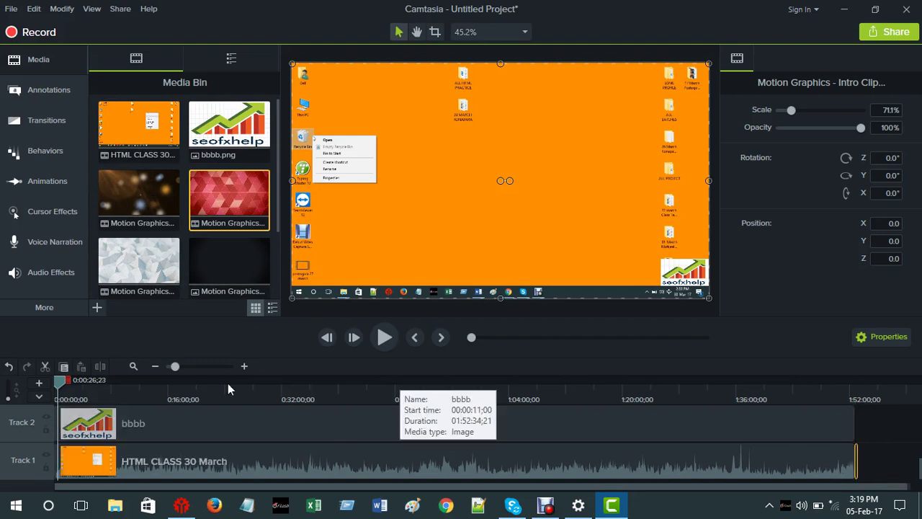
Preview the change from the class recording to the red closing clip from 1:52:44;17 to about 1:52:52;16
left_click_drag(60, 380, 209, 380)
left_click_drag(303, 385, 857, 475)
left_click(196, 366)
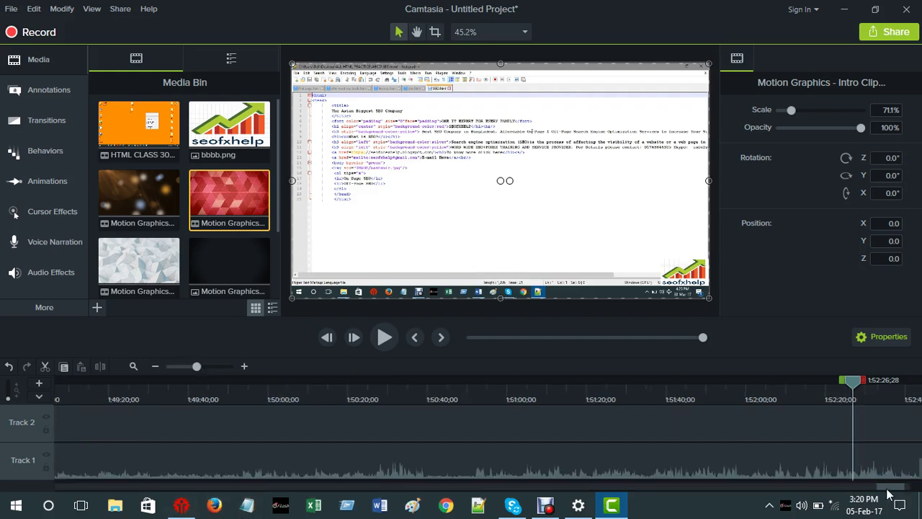
left_click_drag(893, 487, 914, 508)
left_click_drag(669, 384, 738, 443)
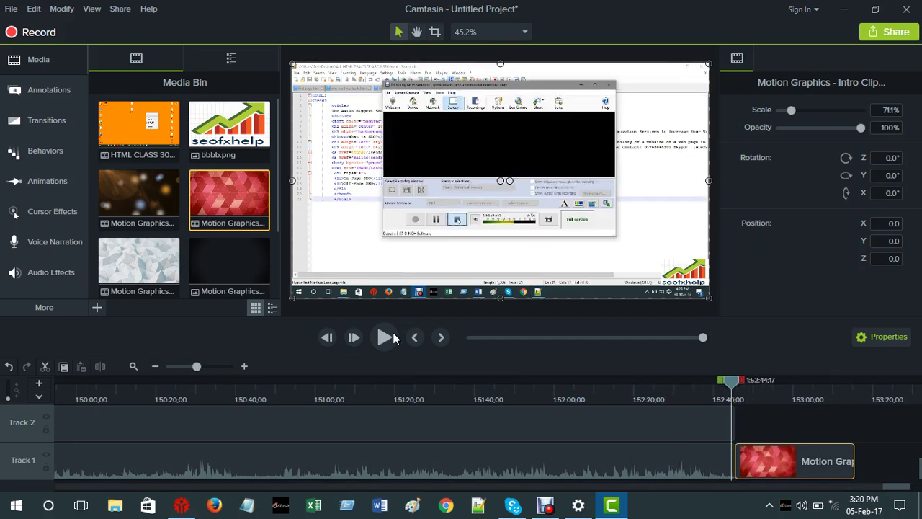
left_click(385, 337)
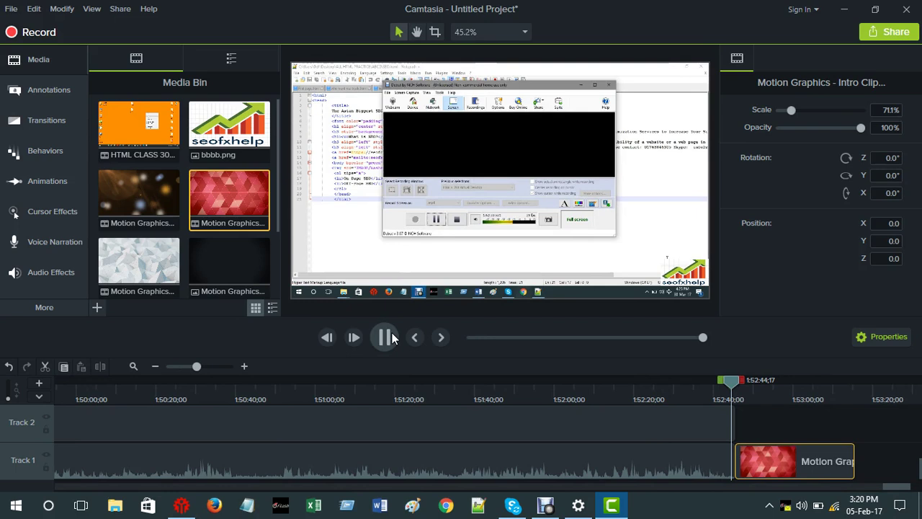
left_click(385, 337)
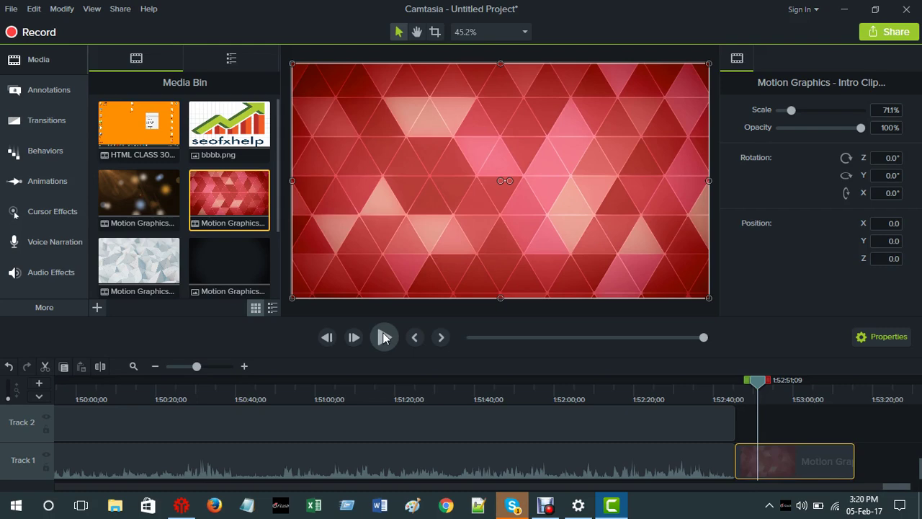
left_click(384, 337)
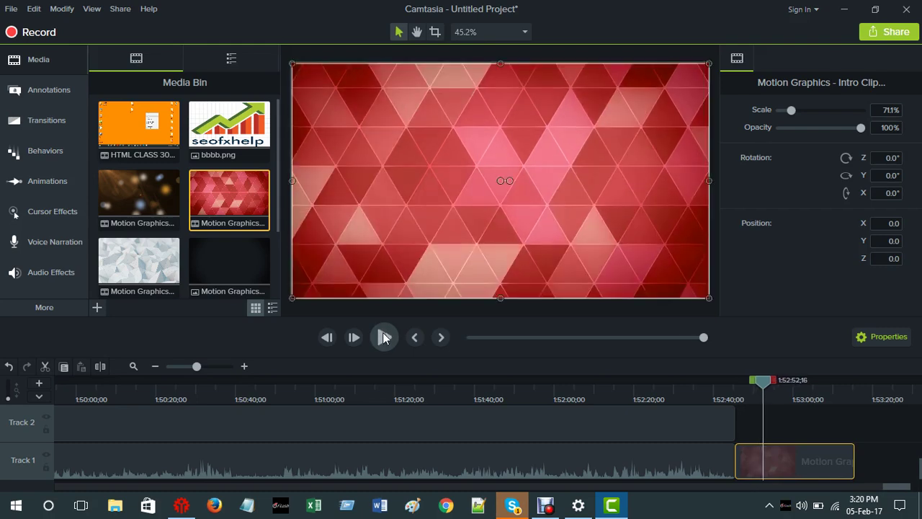
left_click(383, 338)
left_click(40, 122)
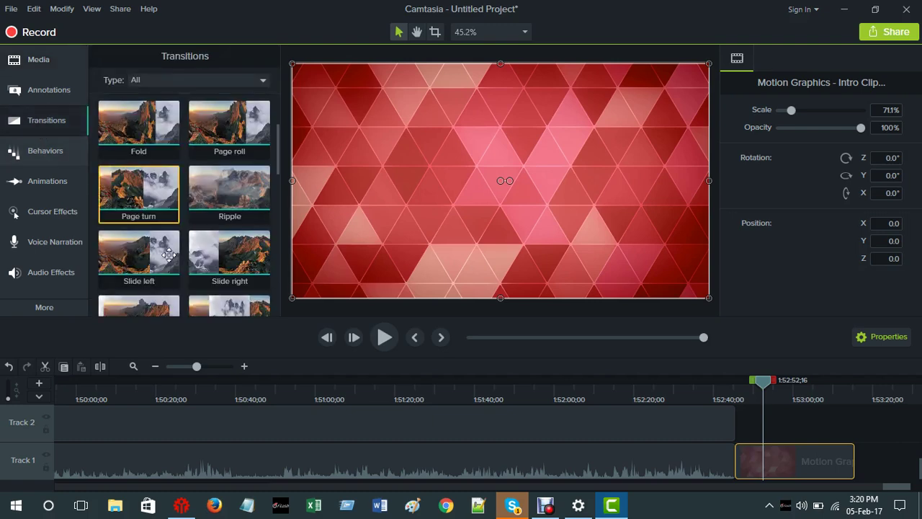
scroll(167, 254, "down", 10)
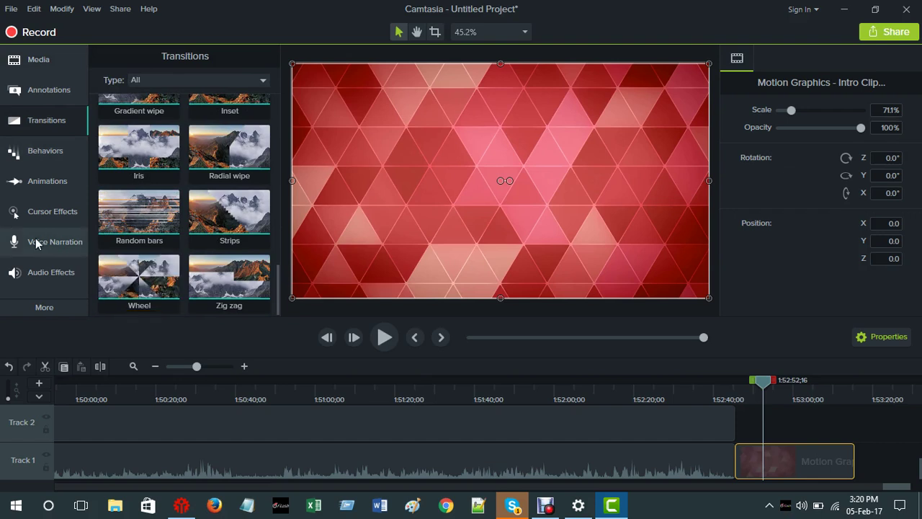
left_click(35, 159)
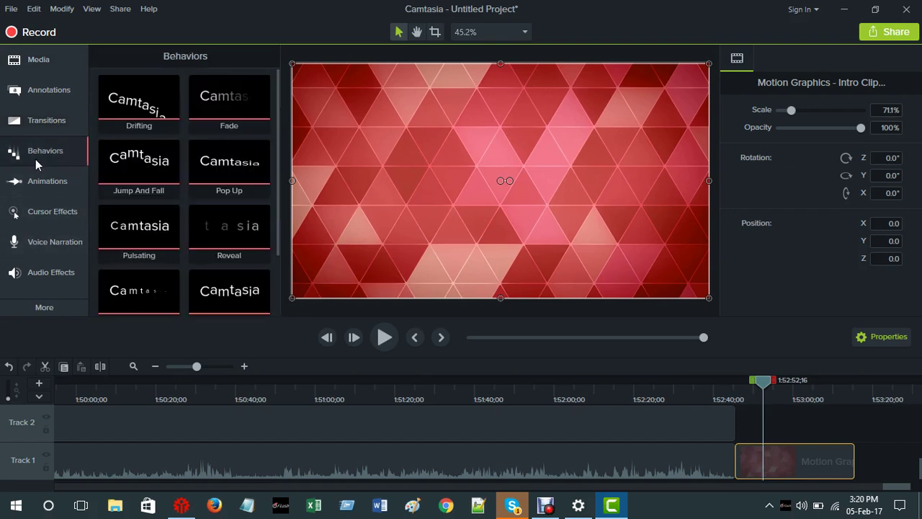
Add a plain white text callout to the centre of the canvas over the red closing clip at 1:52:52;16
left_click(37, 98)
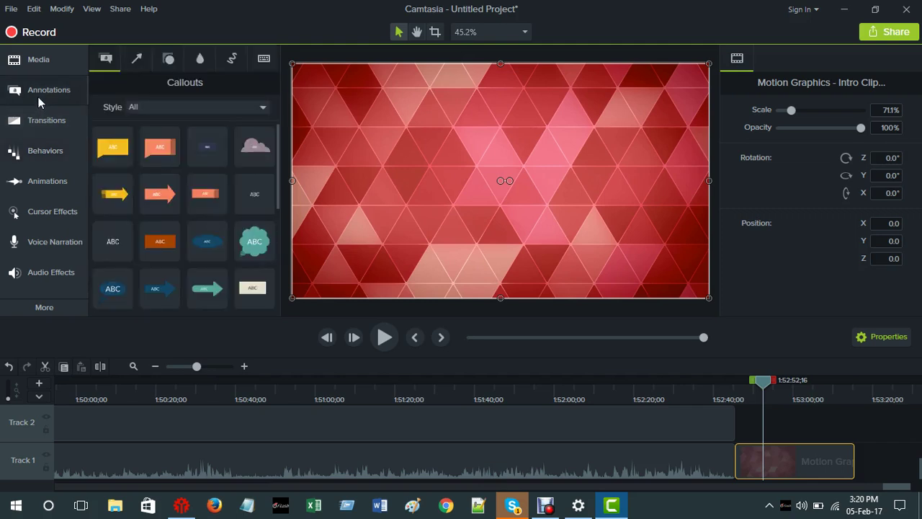
scroll(186, 271, "down", 5)
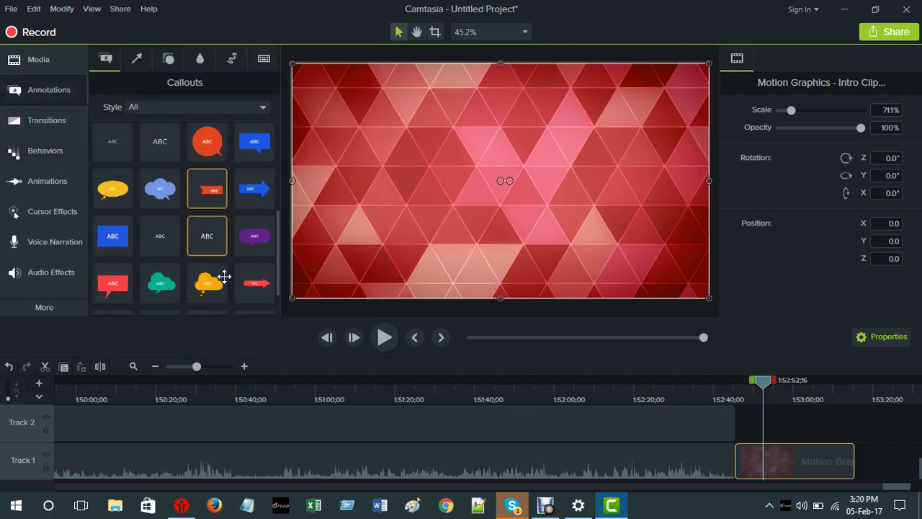
left_click_drag(252, 290, 496, 185)
Replace the callout's placeholder text with "thanks for Watching......"
double_click(488, 180)
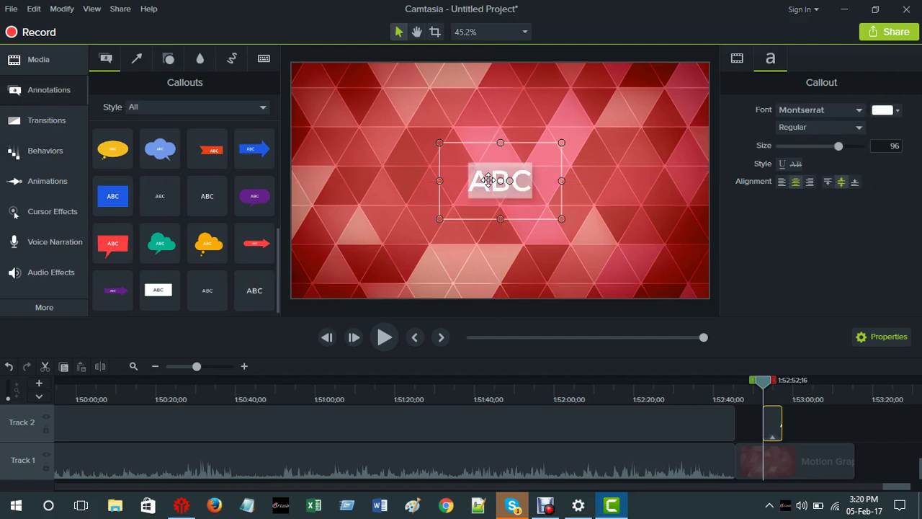
type("tha")
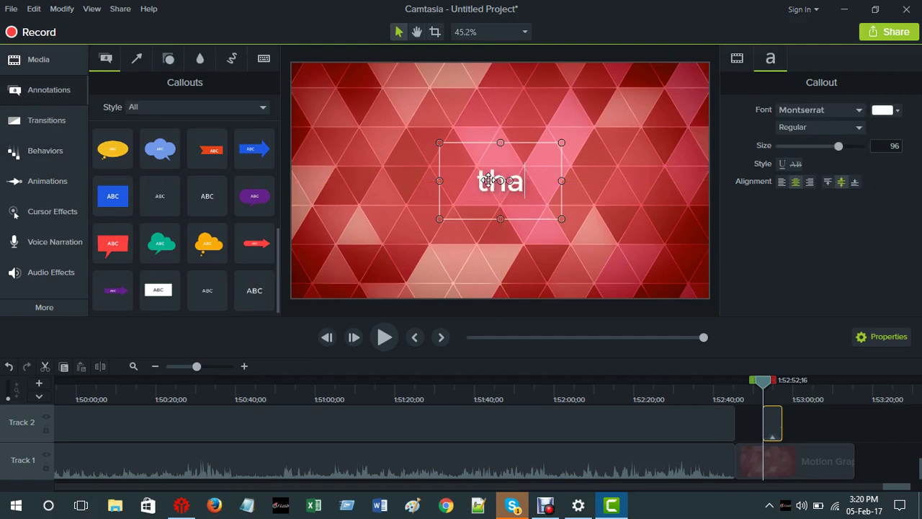
type("nks")
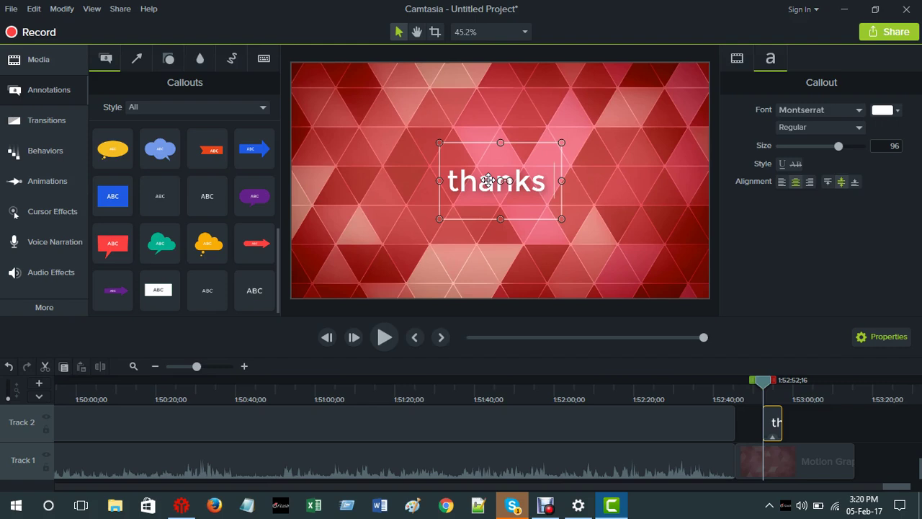
type(" for")
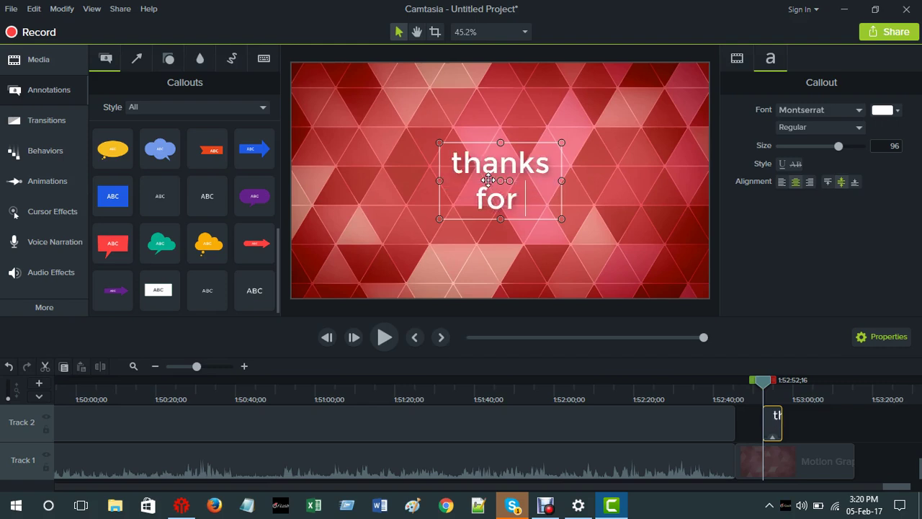
type(" Wa")
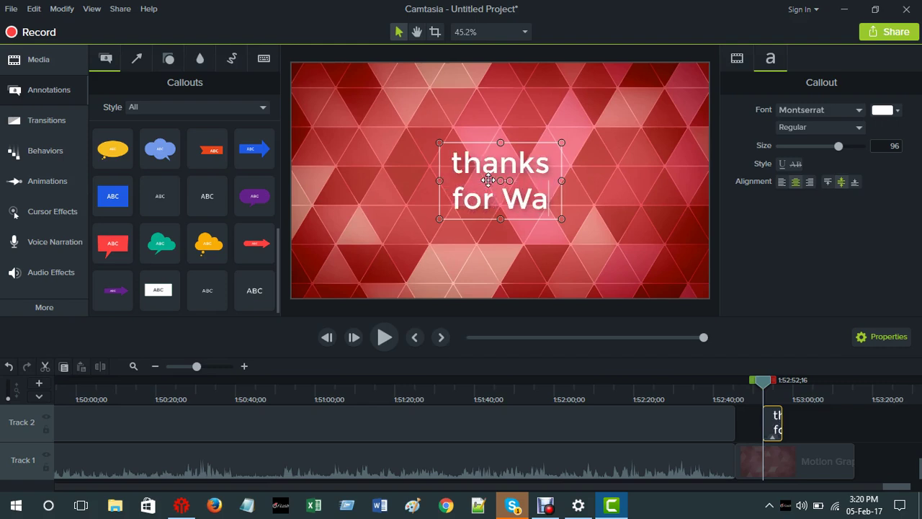
type("tching")
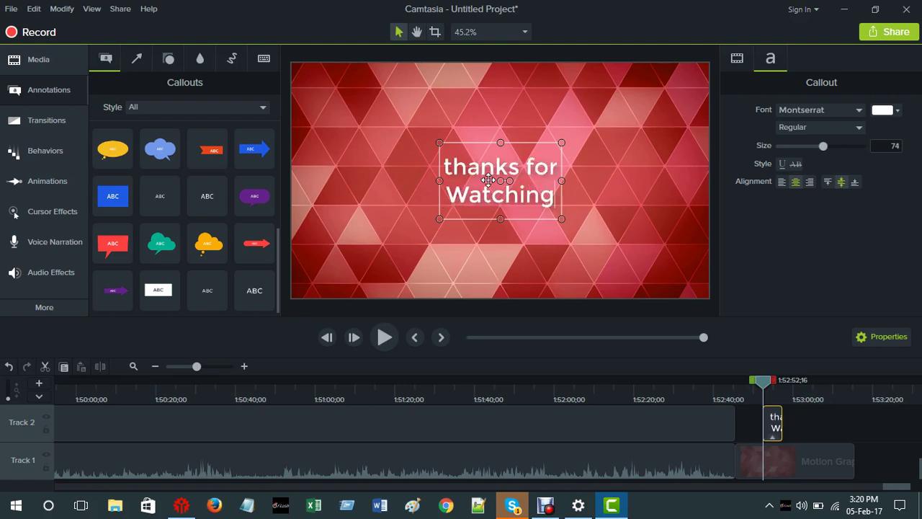
type("......")
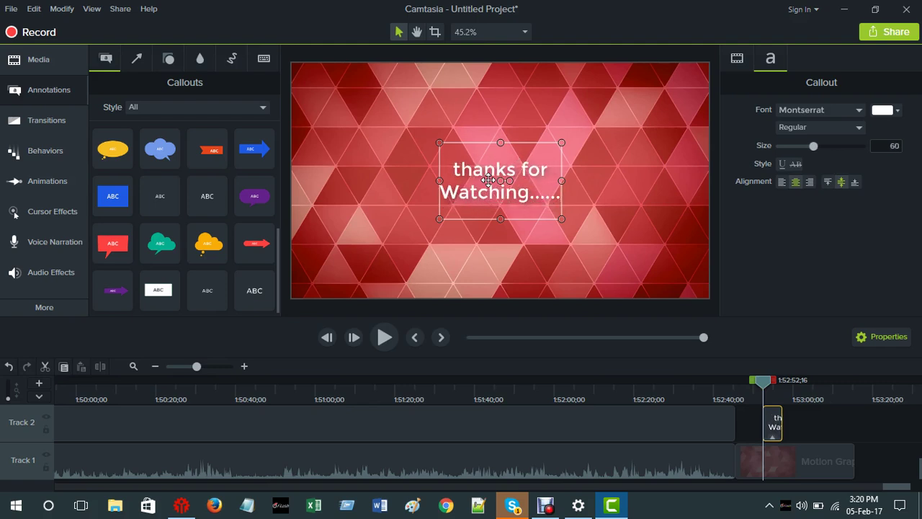
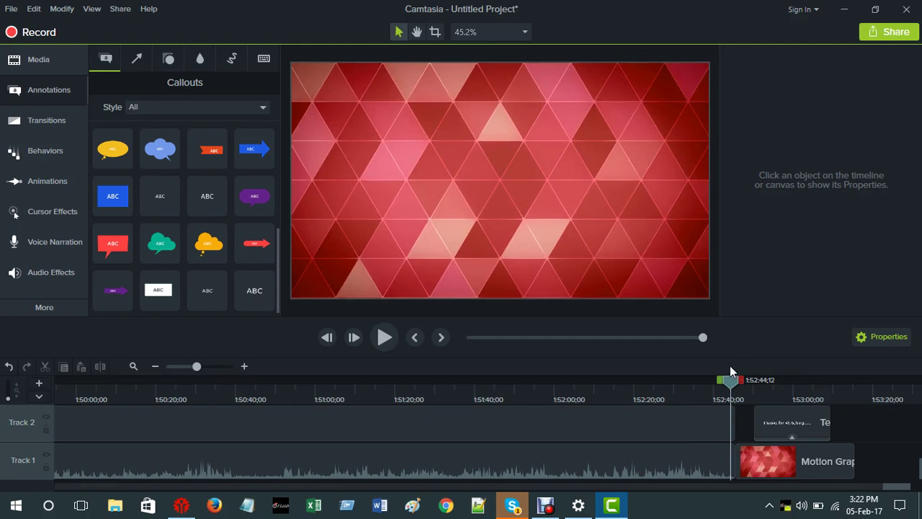
Preview the closing title from 1:52:44;12 to 1:52:52;13 and apply the Jump And Fall behavior to the "Thanks for Watching......" text
left_click(382, 339)
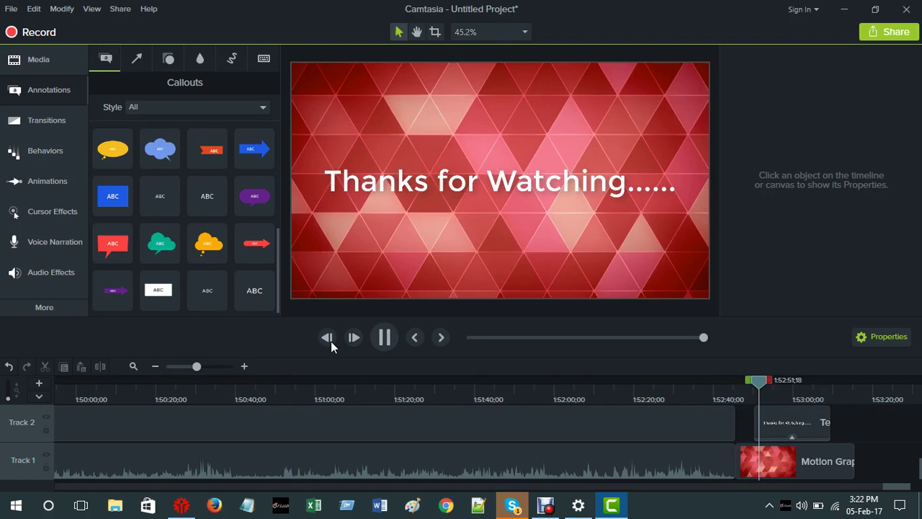
left_click(384, 337)
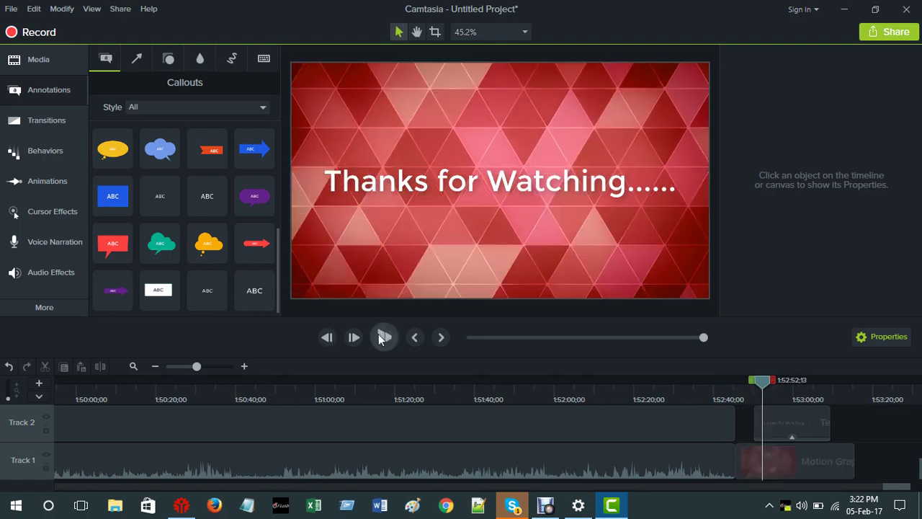
left_click(422, 187)
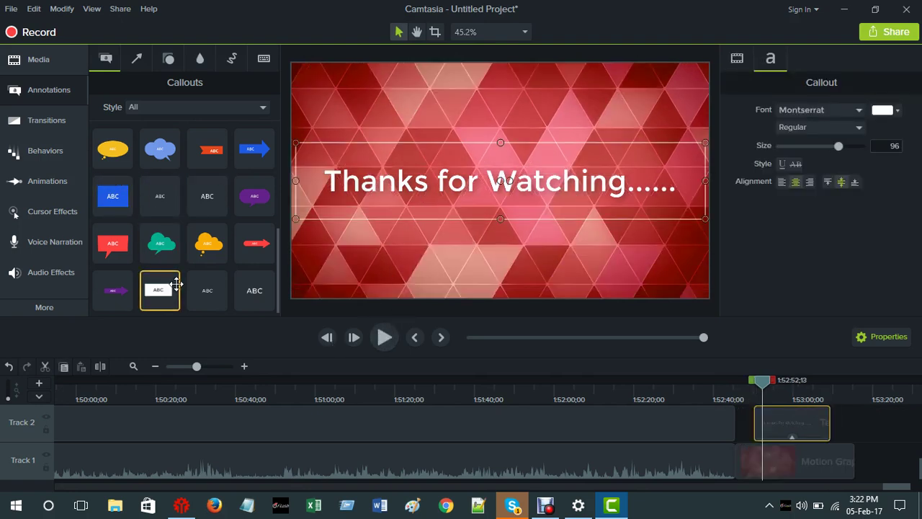
left_click(46, 121)
left_click(45, 151)
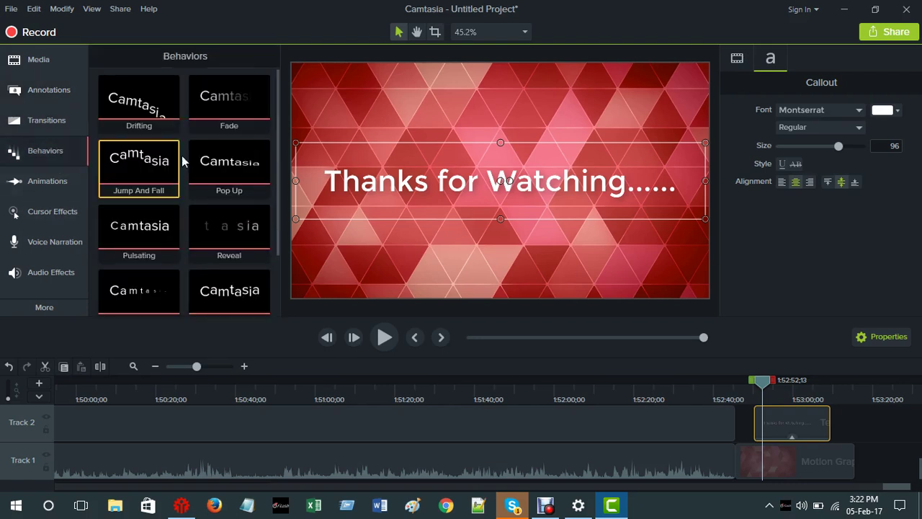
left_click_drag(138, 162, 395, 186)
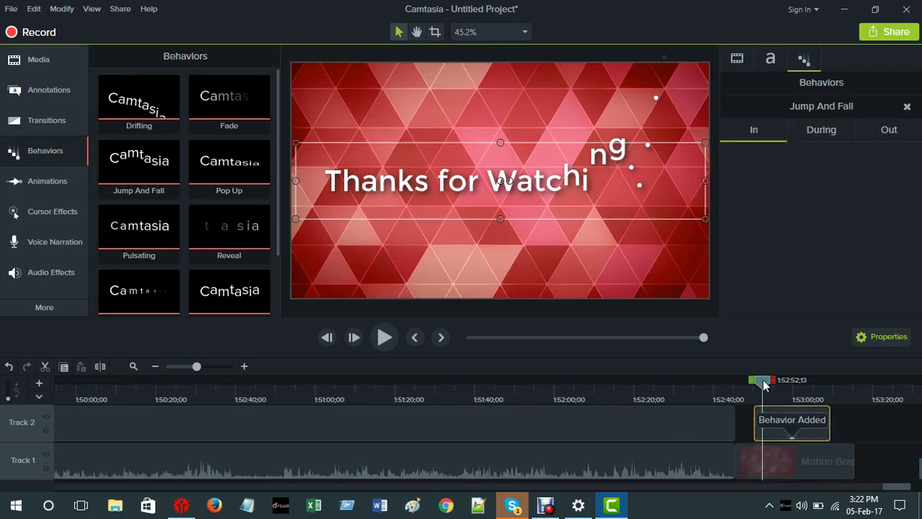
Preview the Jump And Fall animation on the closing title from 1:52:46;15 to 1:52:55;15
left_click_drag(760, 379, 738, 385)
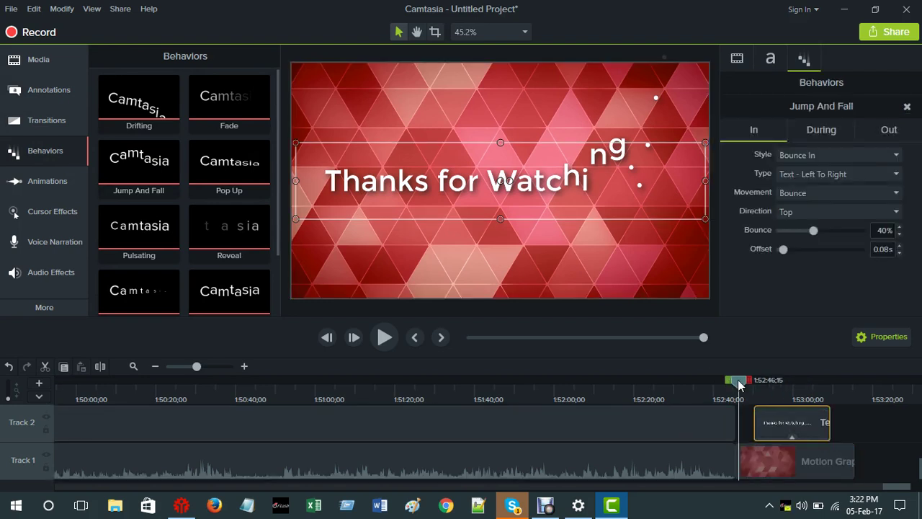
left_click(381, 338)
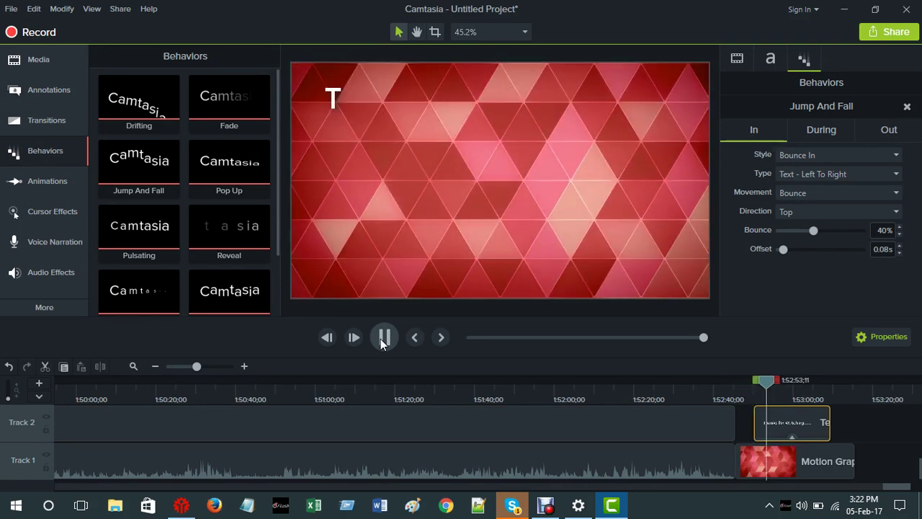
left_click(382, 340)
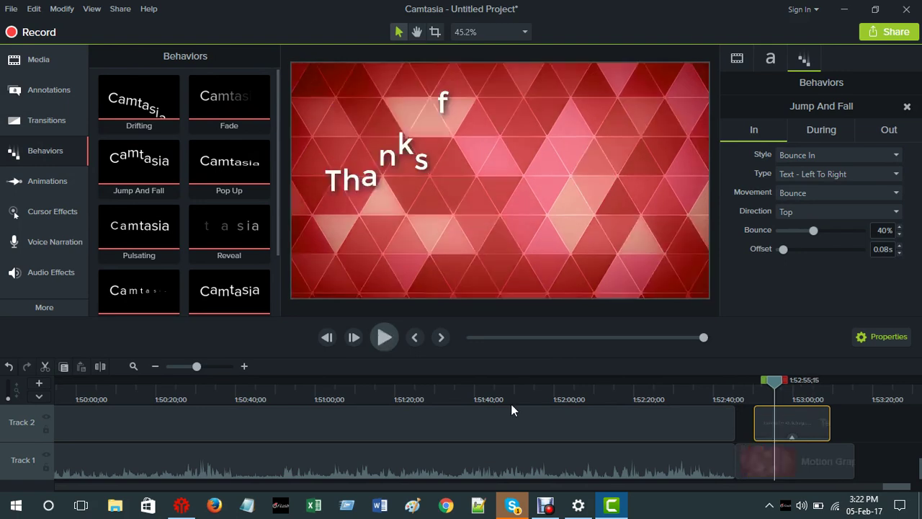
Disconnect the computer from its current Wi-Fi network and return to the Camtasia project
left_click(835, 505)
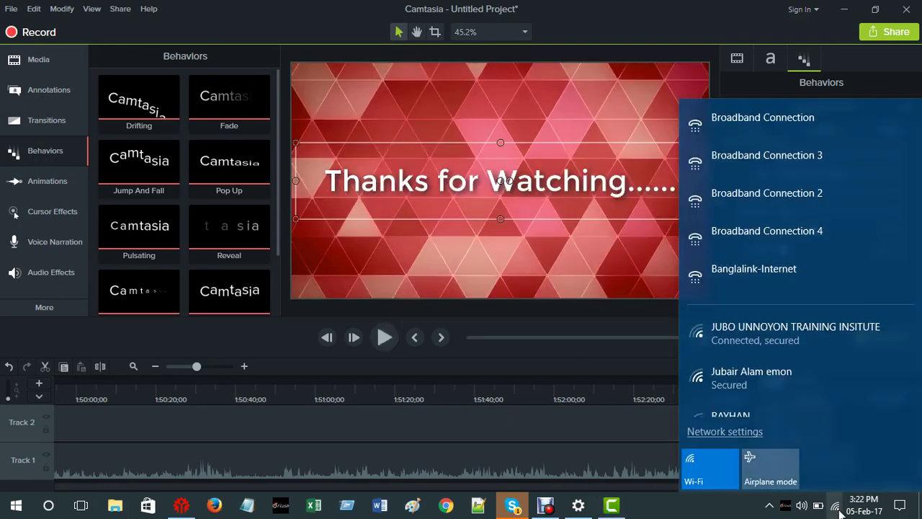
left_click(764, 344)
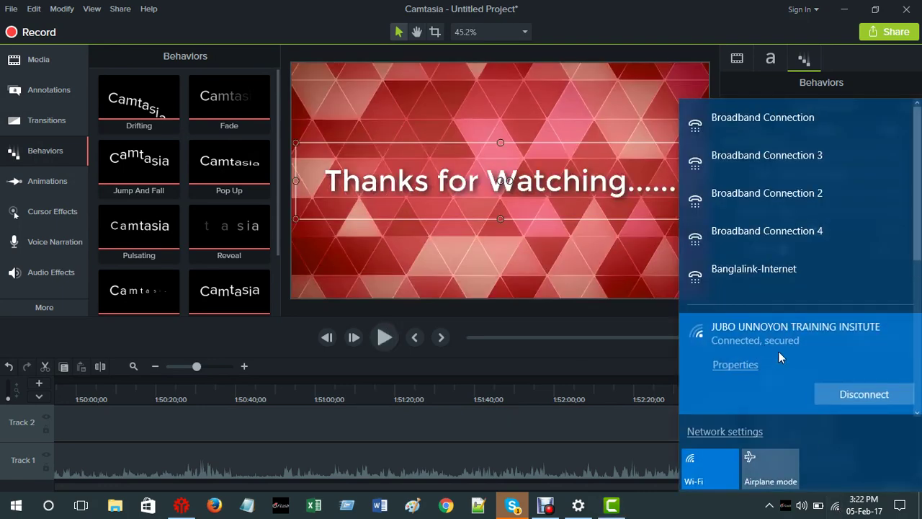
left_click(826, 394)
left_click(718, 509)
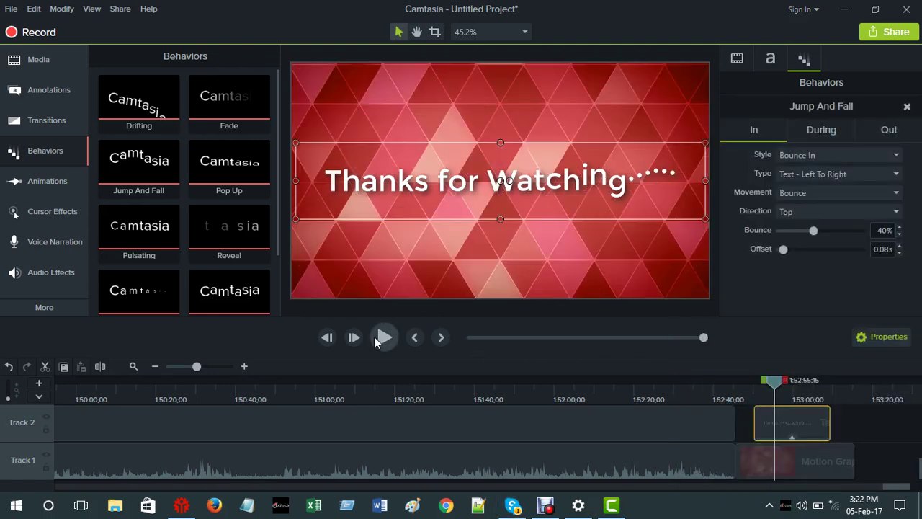
Replay the animated closing title from 1:52:49;07 to 1:53:03;04, pausing at 1:52:58;07
left_click_drag(776, 385, 749, 383)
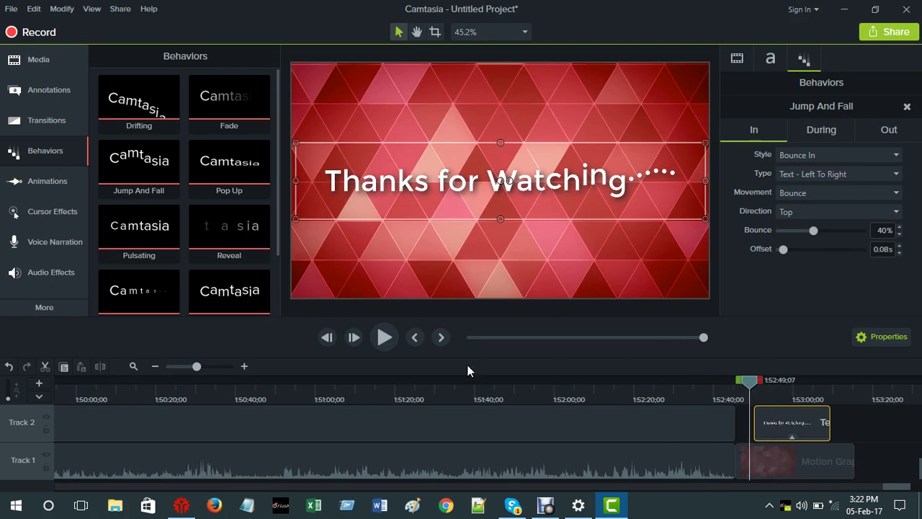
left_click(385, 337)
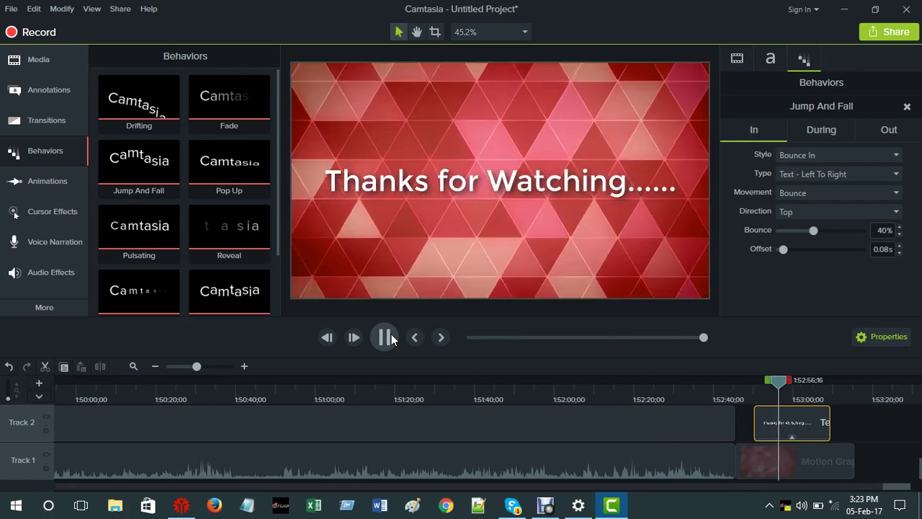
left_click(387, 337)
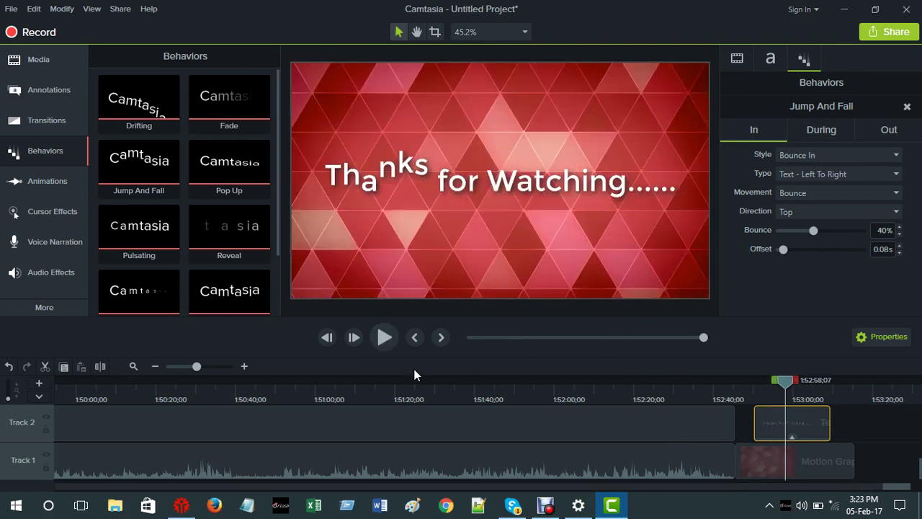
left_click(384, 337)
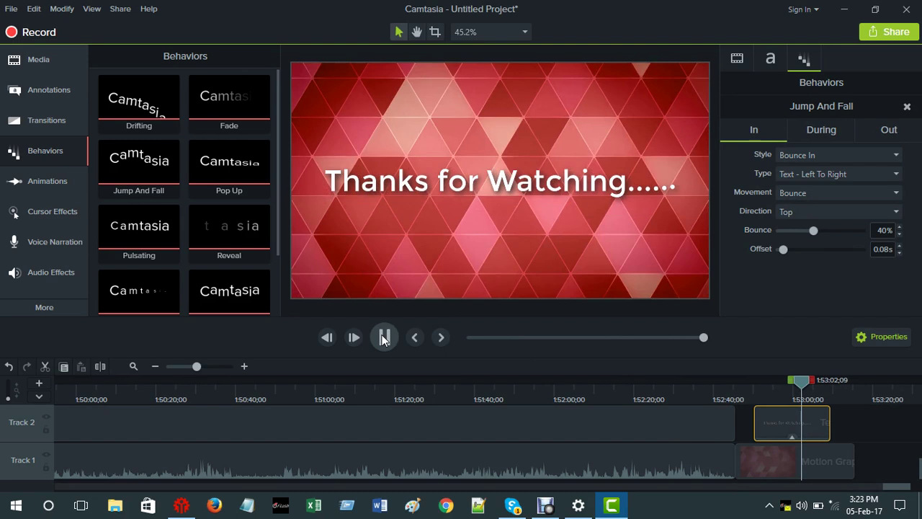
left_click(384, 338)
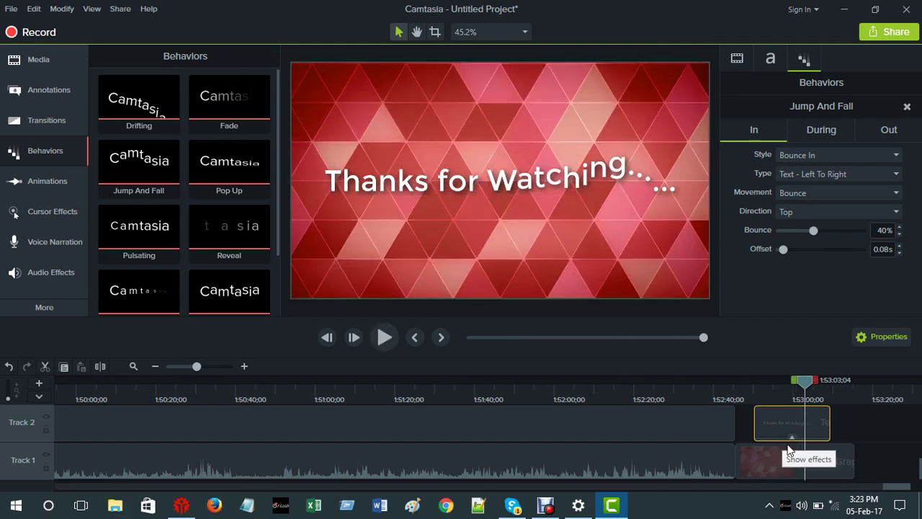
Delete the Jump And Fall effect from the "Thanks for Watching......" callout on Track 2 and apply the same behavior again
left_click(791, 438)
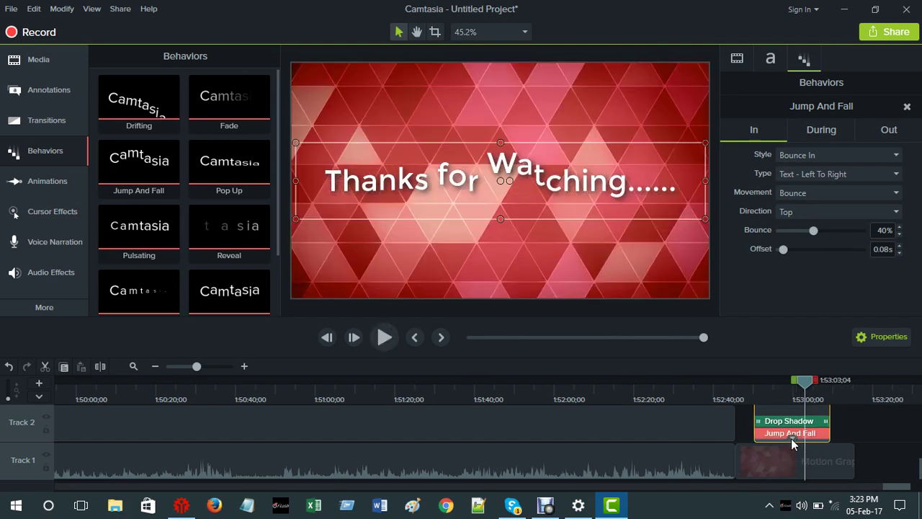
right_click(792, 441)
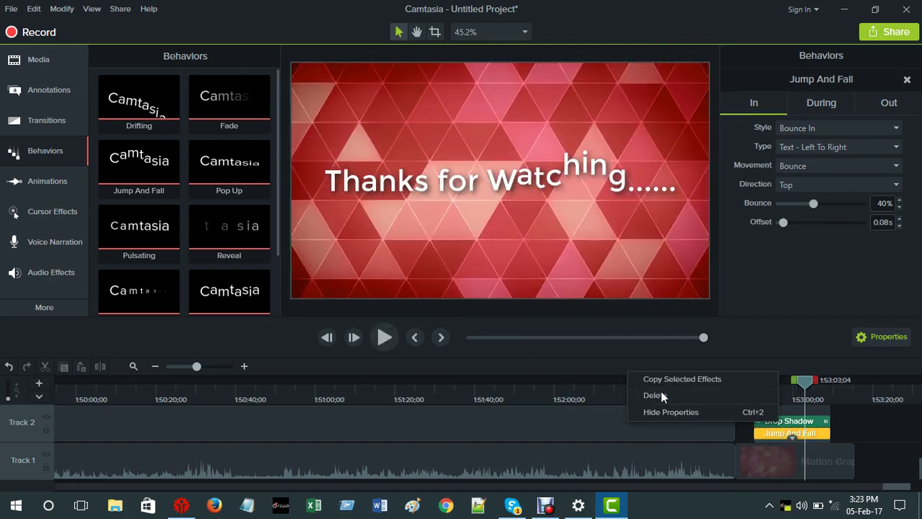
left_click(652, 396)
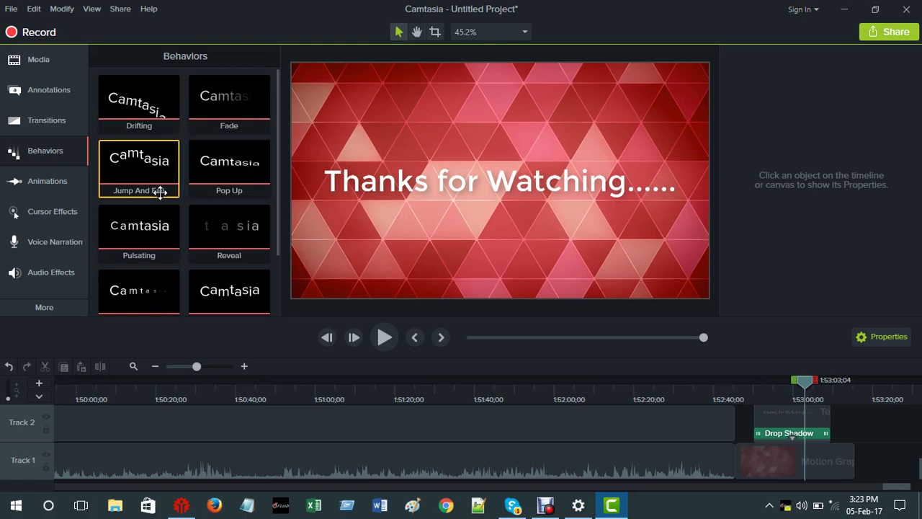
left_click_drag(148, 180, 797, 419)
left_click(793, 435)
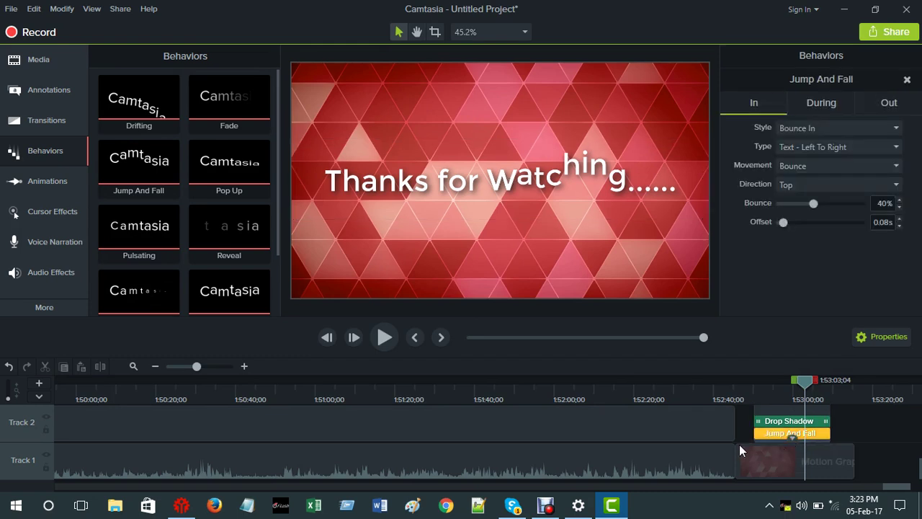
Preview the closing title up to 1:53:01;11 and move its callout earlier on Track 2, nearer the start of the red clip
left_click(741, 427)
left_click_drag(810, 388, 746, 388)
left_click(383, 337)
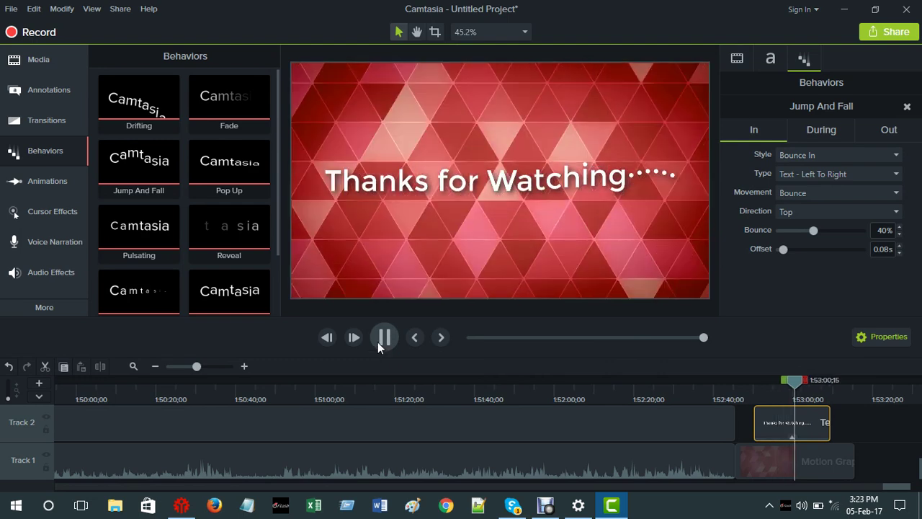
left_click(380, 344)
left_click_drag(778, 414, 767, 414)
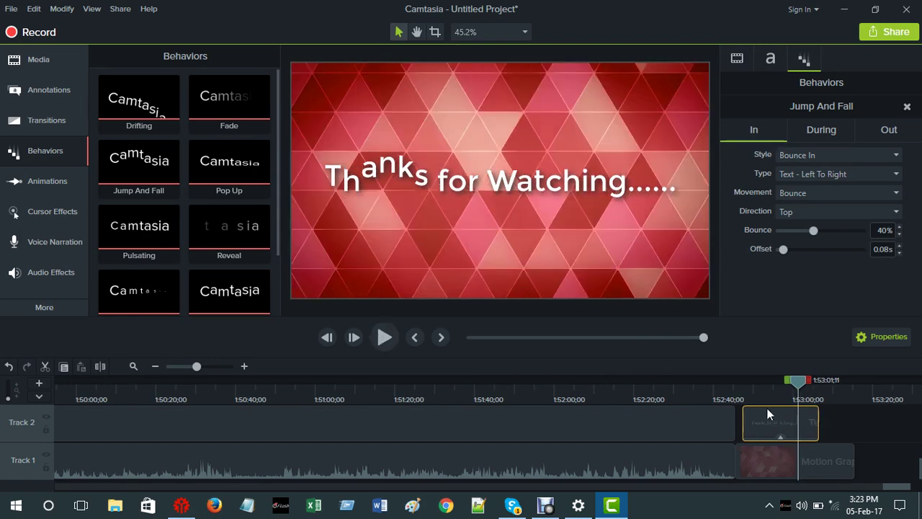
Cut the excess tail of the red Motion Graphics clip on Track 1 from 1:53:06;19 onward, level with the closing title's end
left_click(833, 450)
left_click_drag(803, 386, 821, 405)
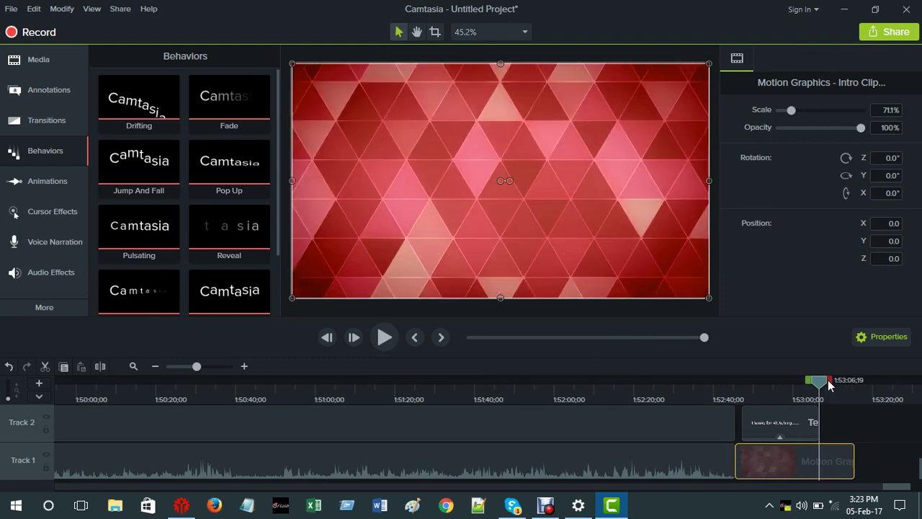
left_click_drag(828, 385, 844, 396)
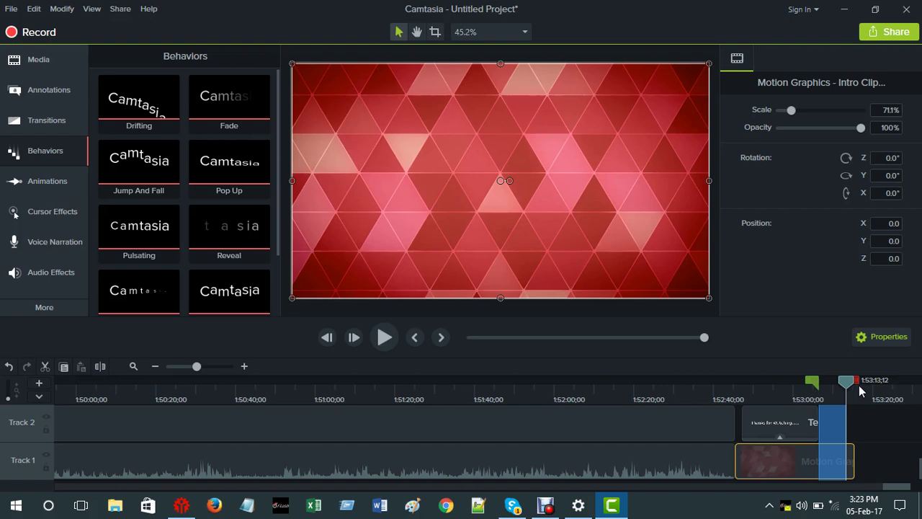
left_click_drag(861, 390, 844, 384)
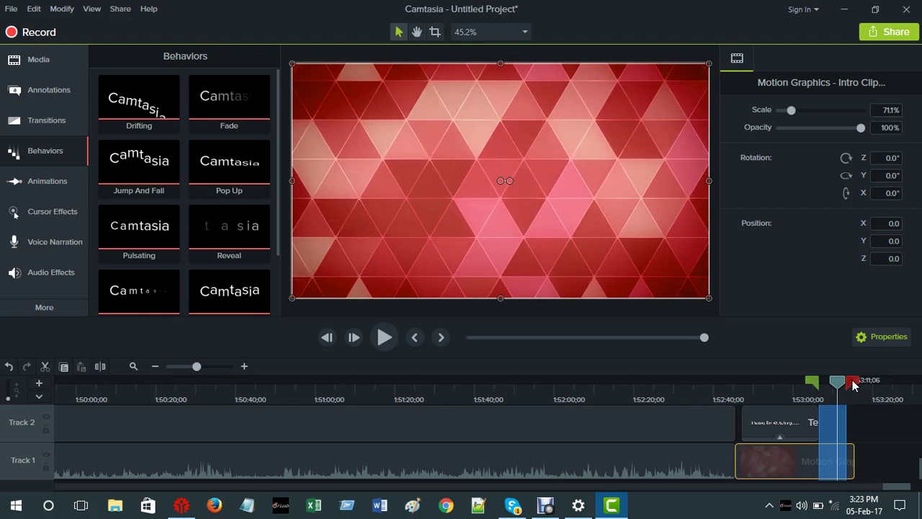
key("ctrl+x")
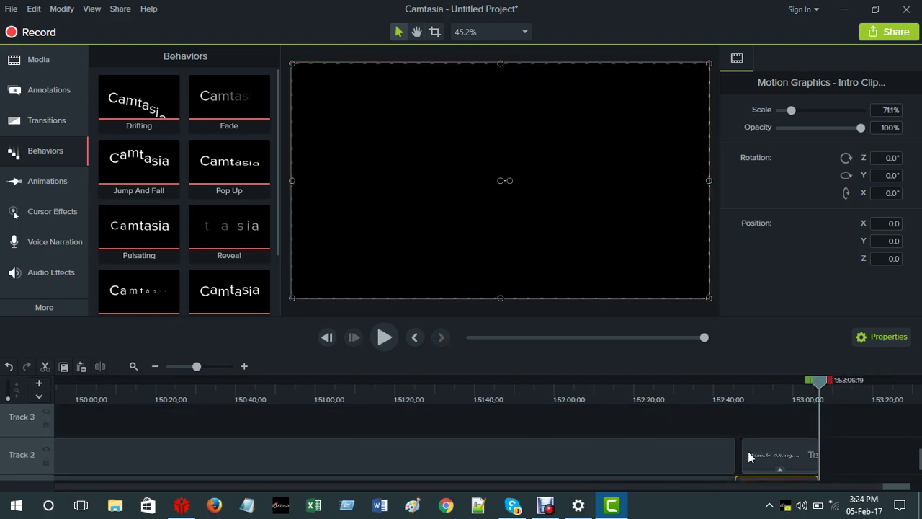
Move the "Thanks for Watching......" callout up to Track 3 and copy the at-the-top intro music from the start of Track 2
left_click_drag(763, 451, 760, 431)
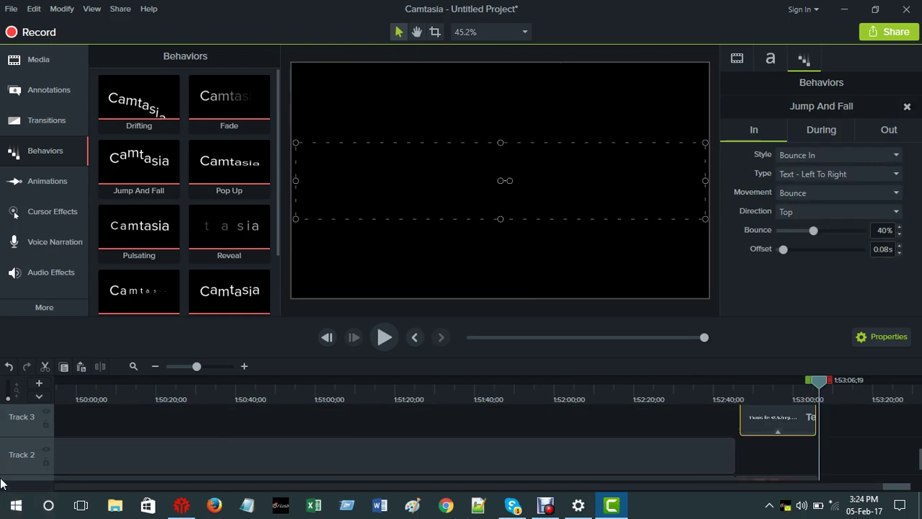
scroll(725, 474, "down", 1)
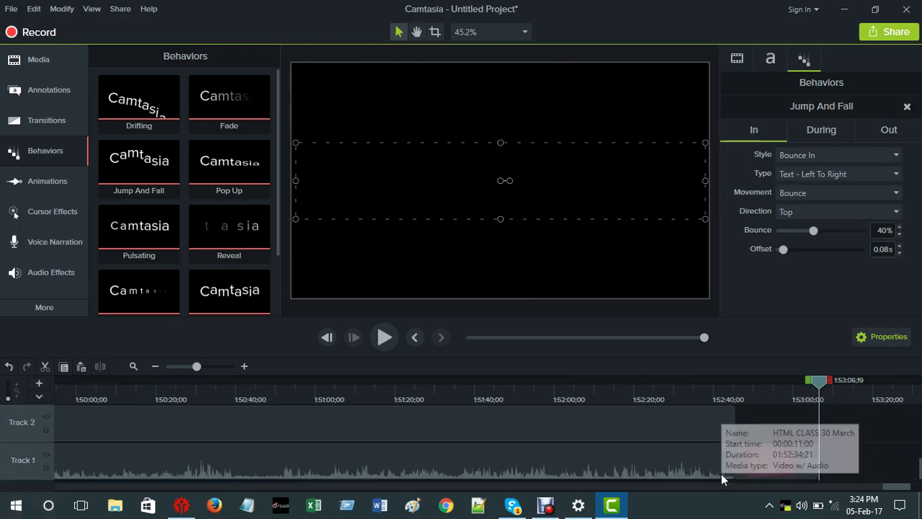
left_click_drag(900, 492, 43, 492)
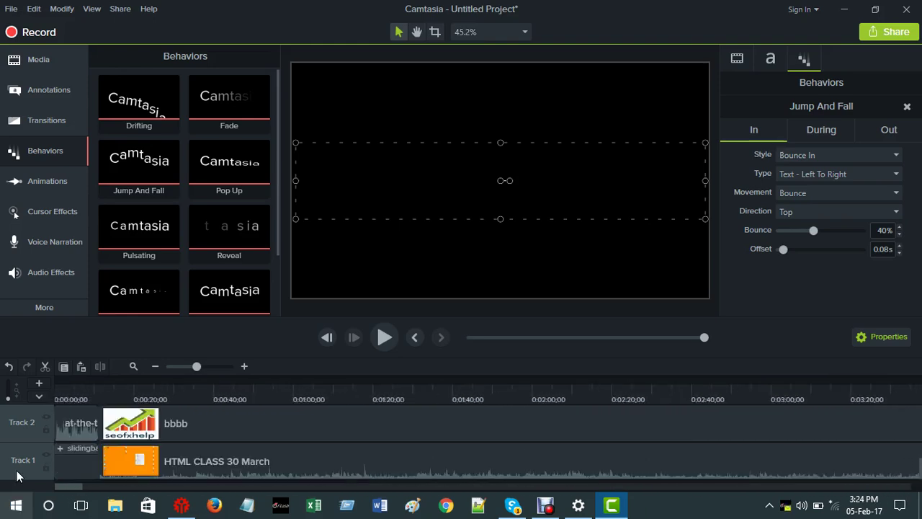
left_click(69, 424)
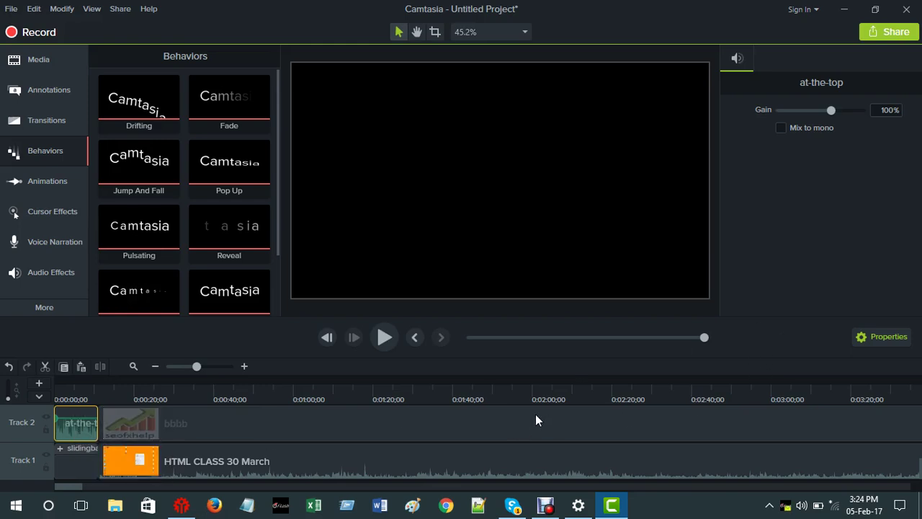
Paste the at-the-top music on Track 2 directly above the red outro clip, starting around 1:52:46;04
left_click_drag(80, 491, 889, 442)
left_click(810, 432)
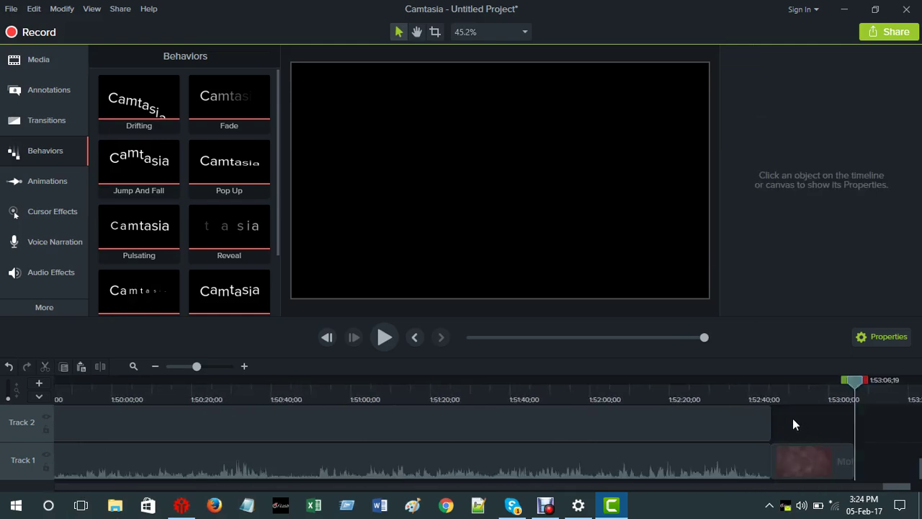
left_click_drag(855, 384, 774, 417)
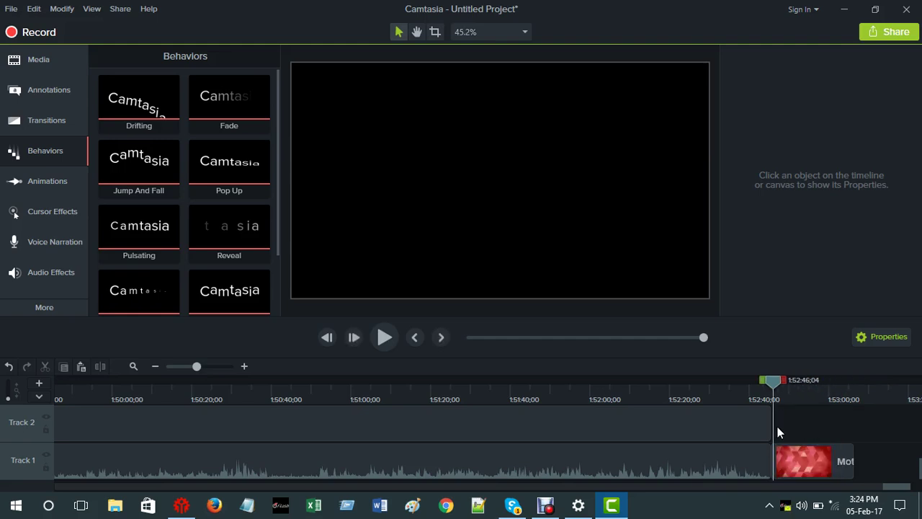
scroll(774, 426, "up", 3)
left_click_drag(812, 412, 850, 430)
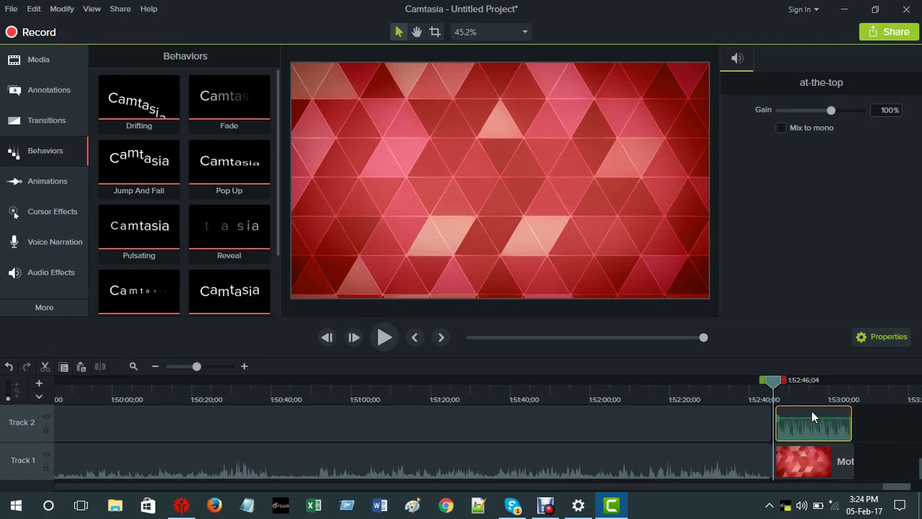
Extend the bbbb logo clip on Track 2 to a duration of 01:52:35;24, up to the start of the pasted music
left_click_drag(775, 429, 772, 426)
left_click(765, 392)
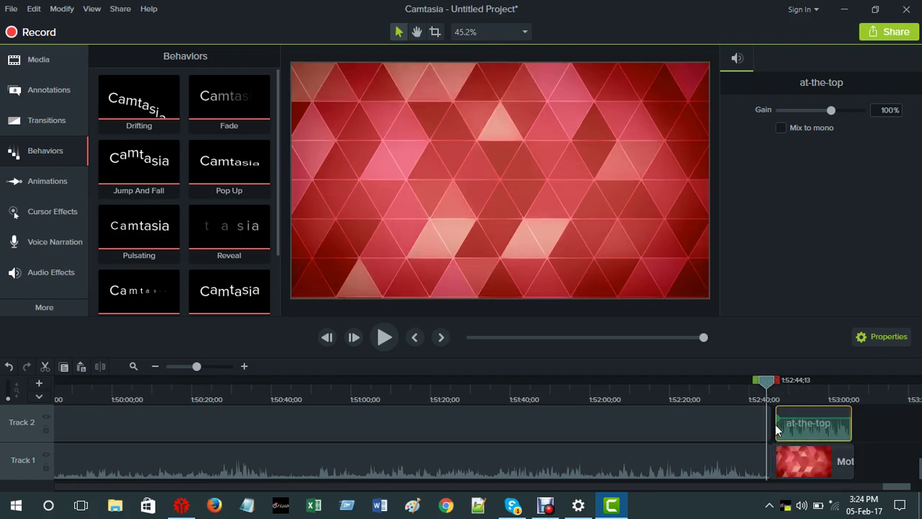
left_click_drag(775, 430, 769, 421)
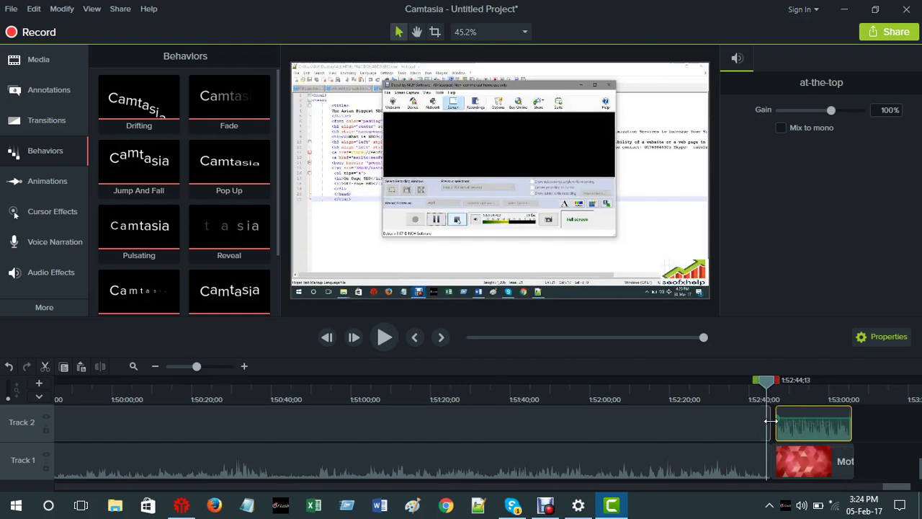
left_click(769, 422)
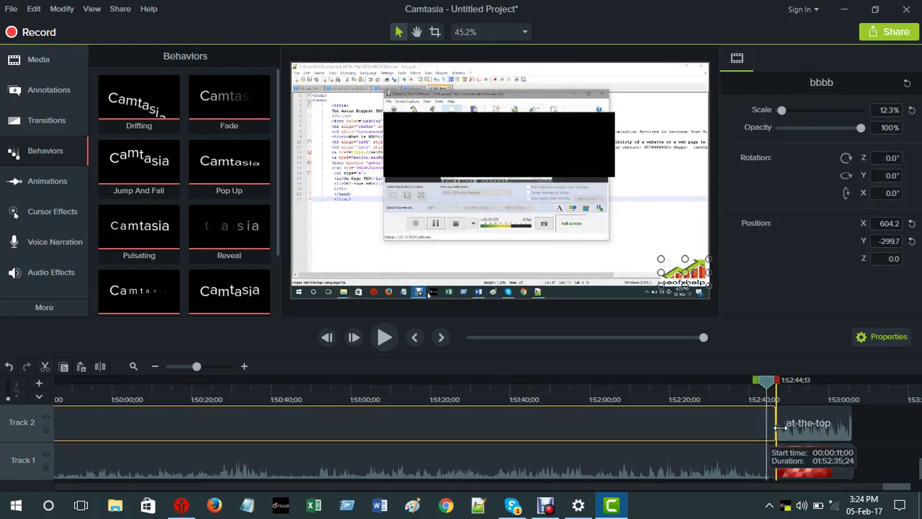
left_click(866, 417)
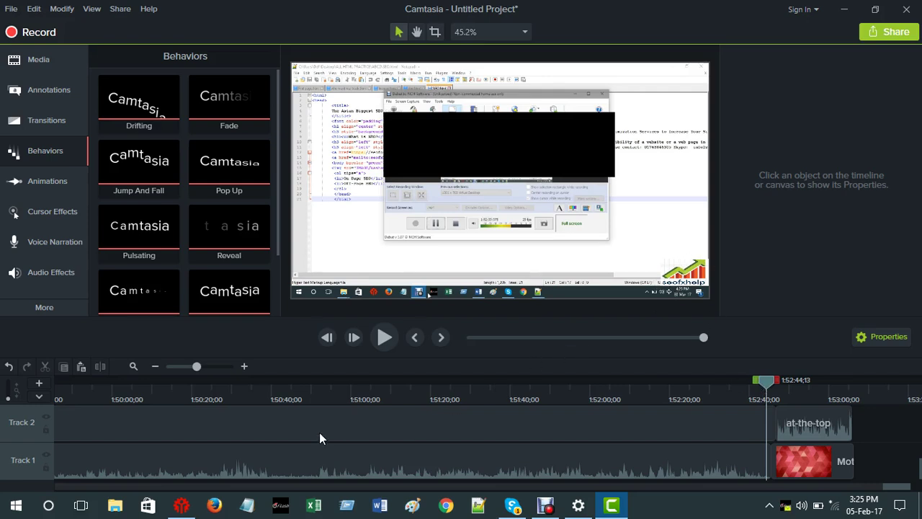
Preview the closing title with its music at 1:52:55;24 and pause playback
left_click(775, 395)
left_click_drag(776, 391, 812, 403)
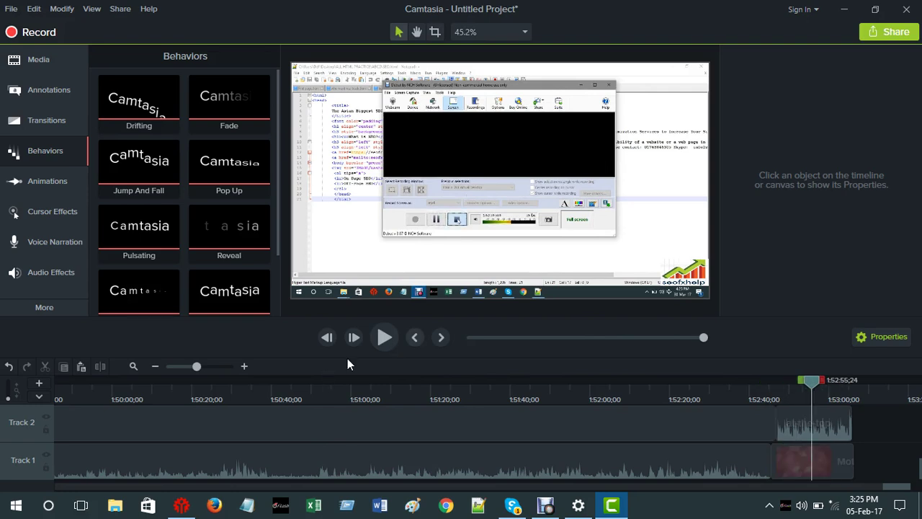
left_click(389, 336)
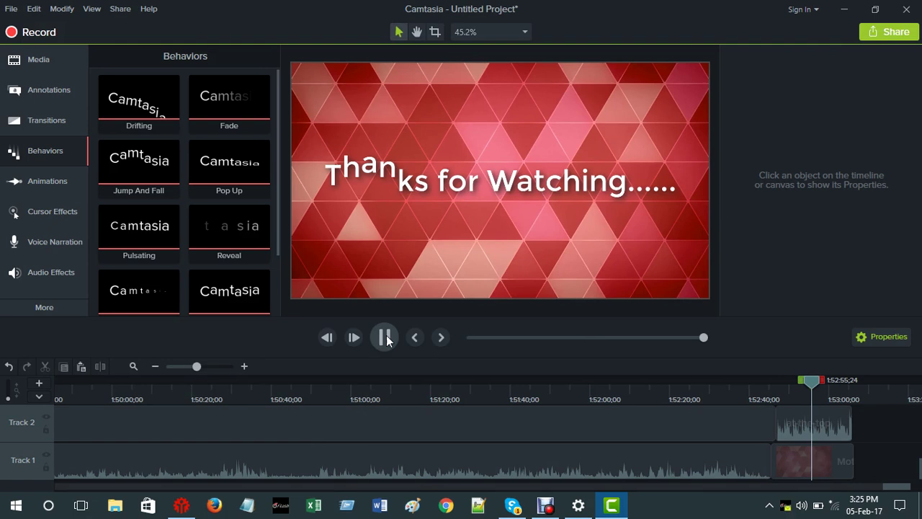
left_click(387, 337)
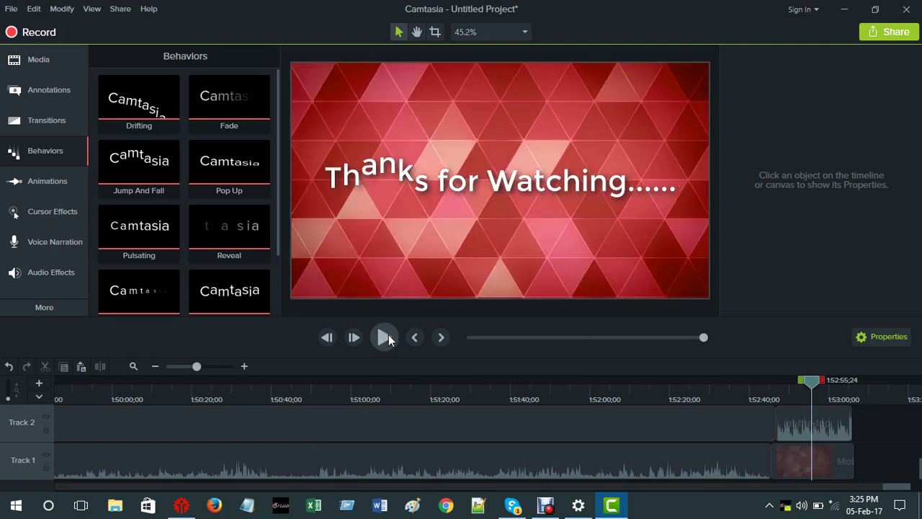
Move the pasted at-the-top music clip from Track 2 up to Track 4
scroll(754, 436, "up", 1)
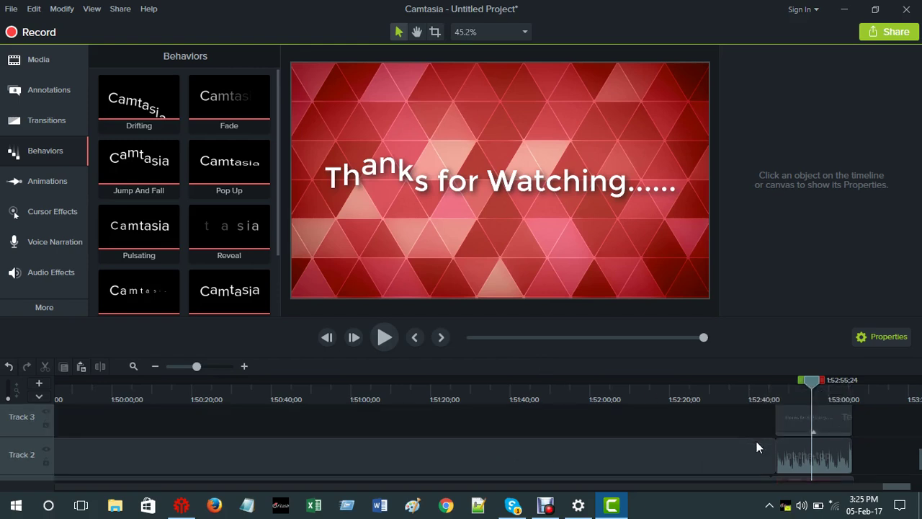
left_click(788, 450)
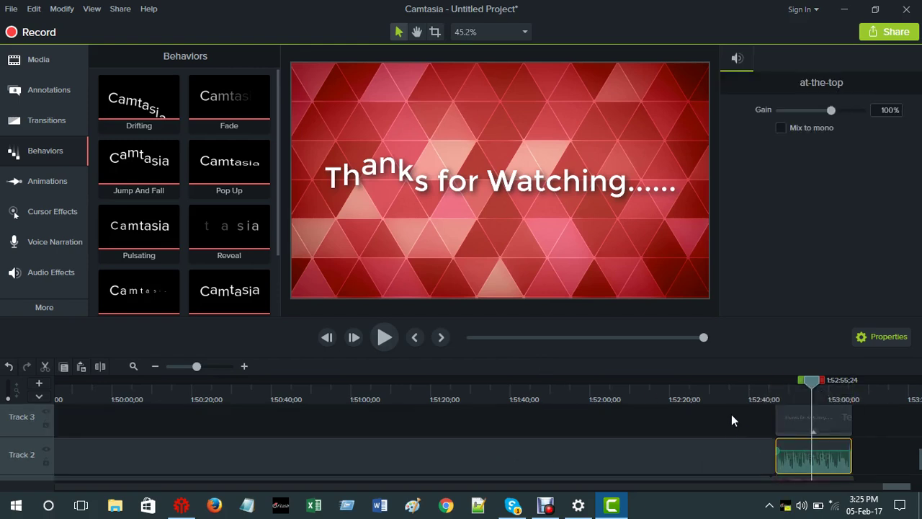
scroll(776, 459, "up", 1)
left_click_drag(754, 466, 751, 465)
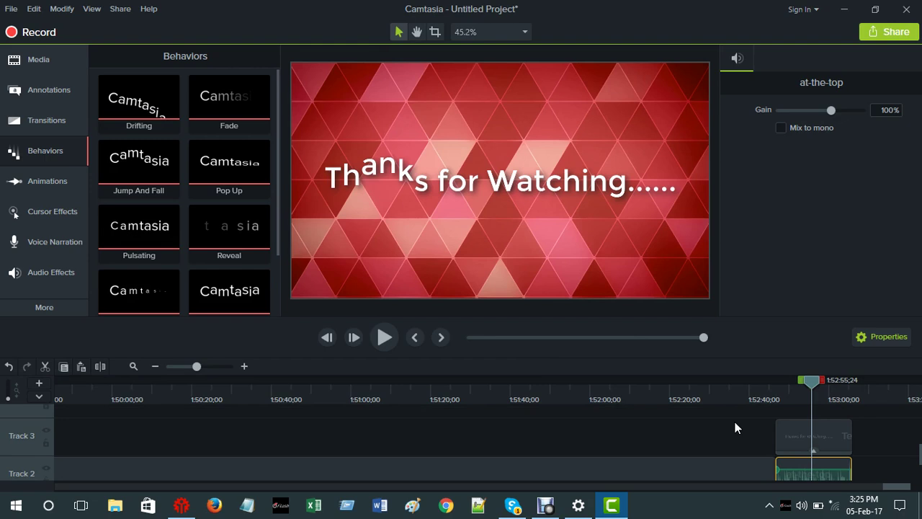
Extend the bbbb logo clip on Track 2 to the end of the closing title so it covers the outro
scroll(776, 440, "down", 3)
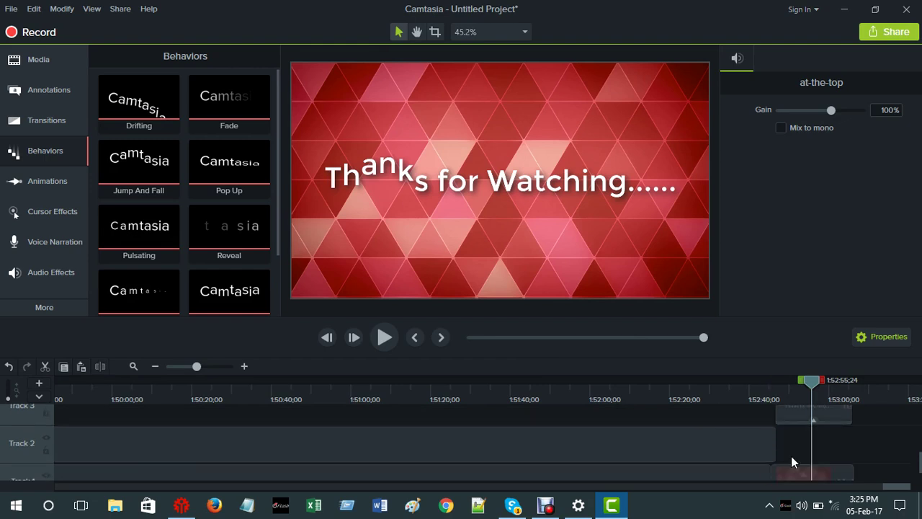
scroll(791, 458, "up", 3)
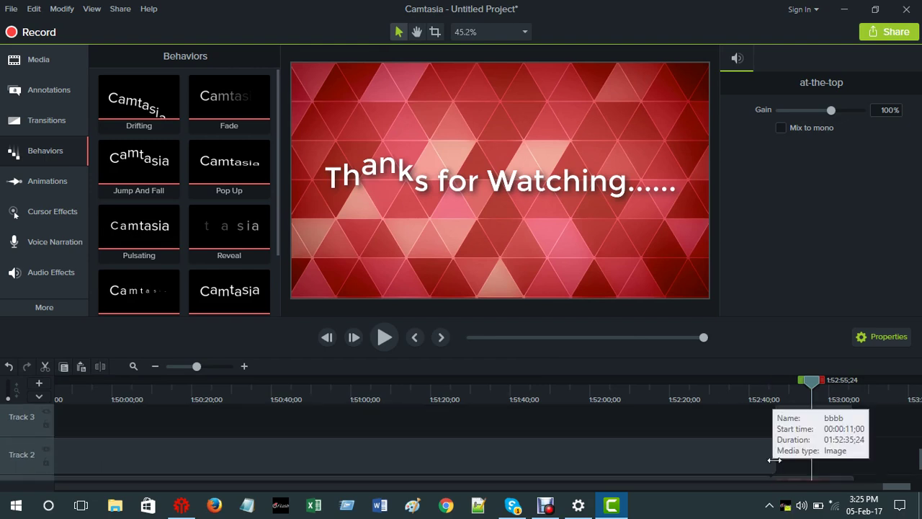
left_click_drag(773, 455, 893, 459)
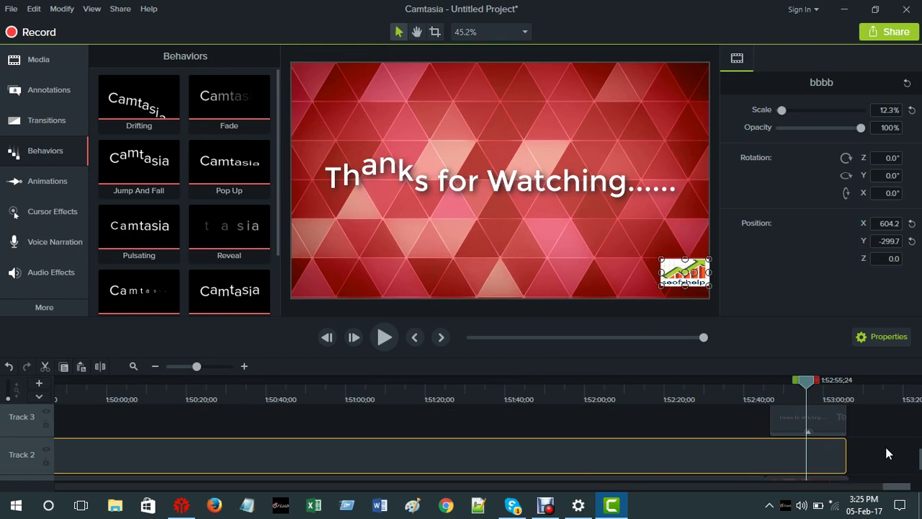
Shift the at-the-top music on Track 4 later so it lines up above the closing title on Track 3
scroll(831, 466, "down", 1)
scroll(832, 466, "up", 2)
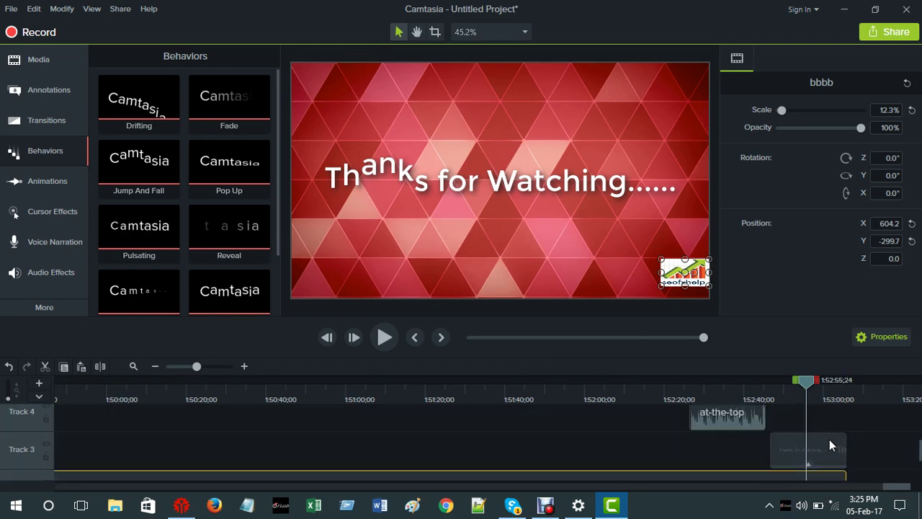
left_click_drag(767, 432, 814, 425)
scroll(836, 442, "down", 3)
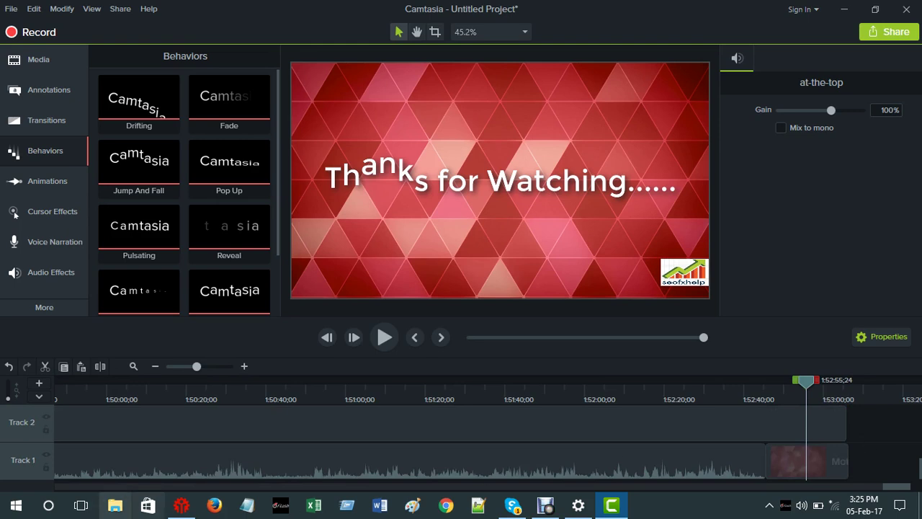
left_click(168, 366)
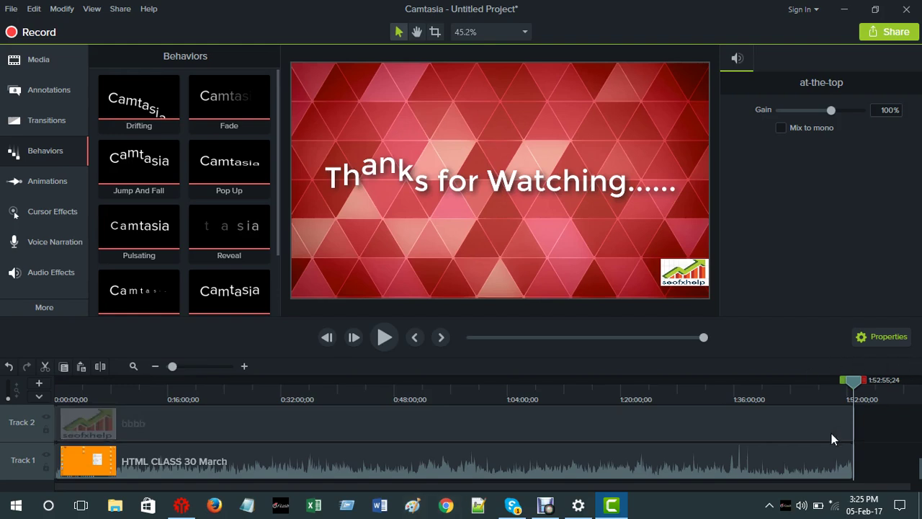
scroll(835, 439, "up", 3)
scroll(863, 447, "up", 1)
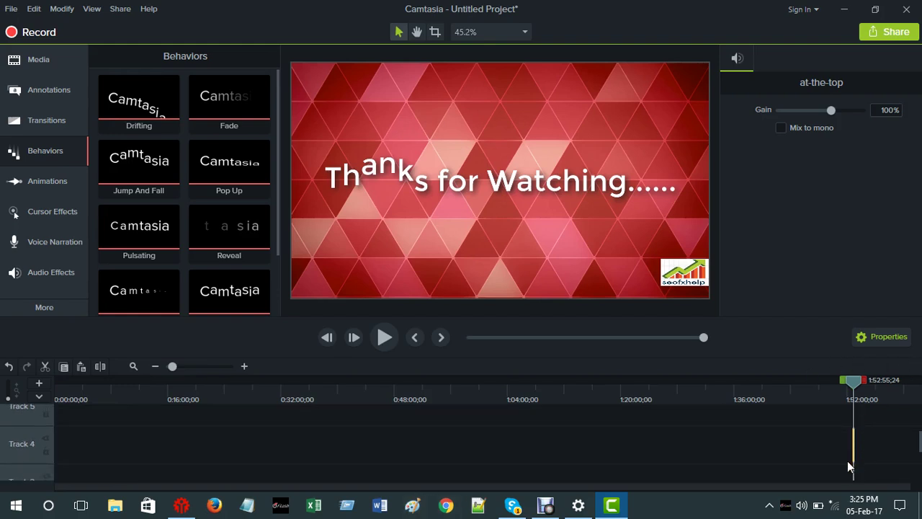
left_click(860, 448)
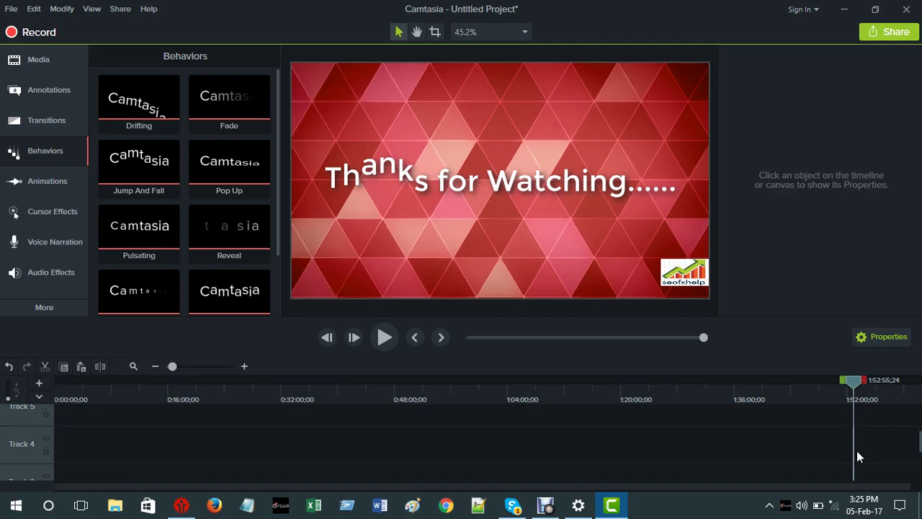
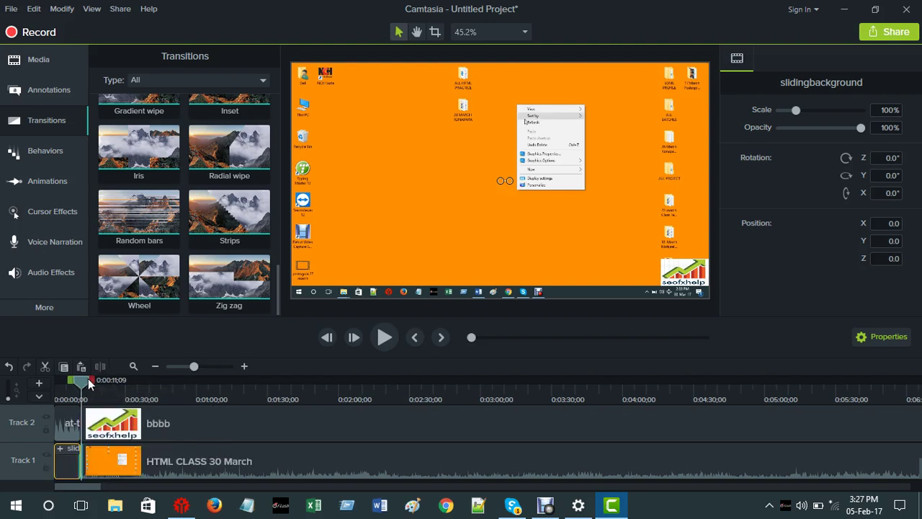
Shorten the Wheel transition between the slidingbackground intro and the HTML CLASS 30 March clip to a duration of 00:00:00;24
left_click(205, 366)
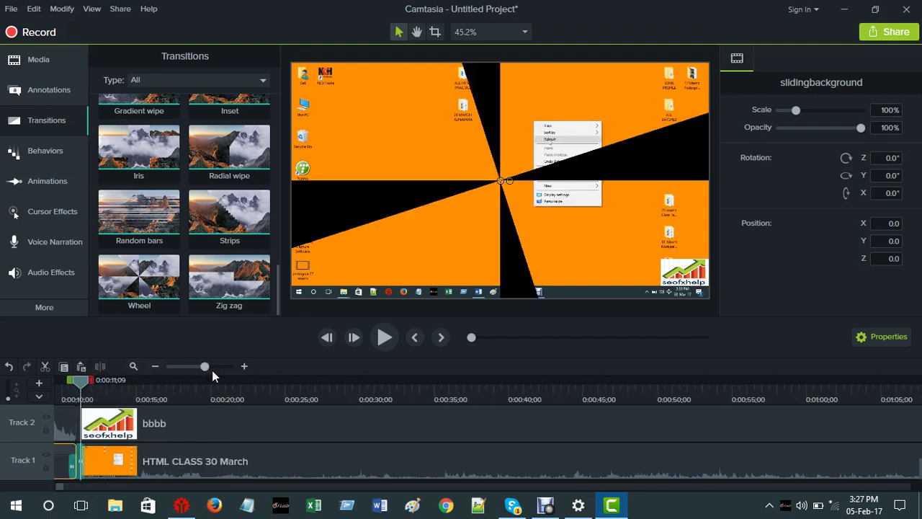
left_click_drag(205, 366, 220, 367)
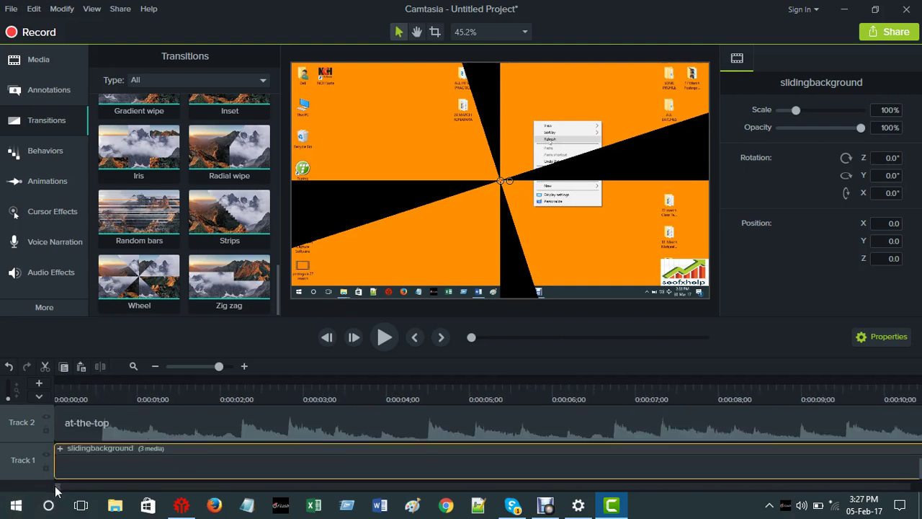
scroll(60, 489, "down", 5)
scroll(59, 487, "up", 5)
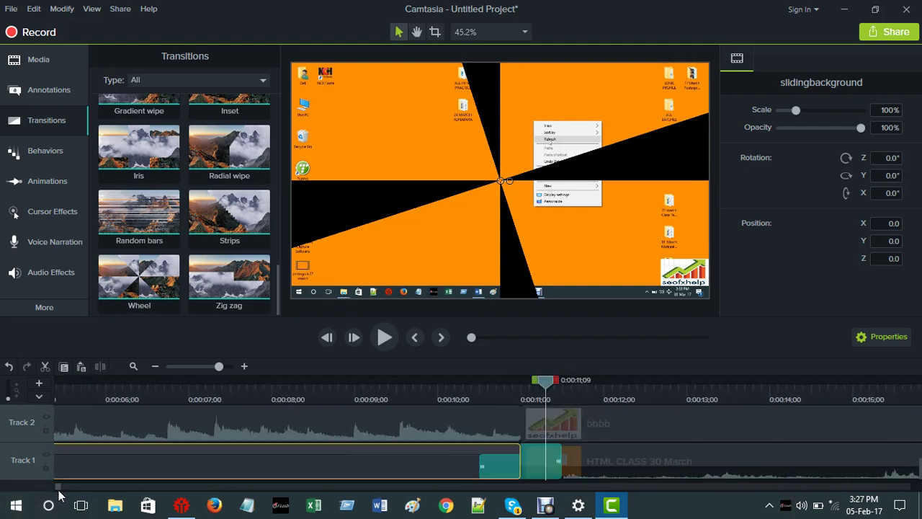
left_click(534, 465)
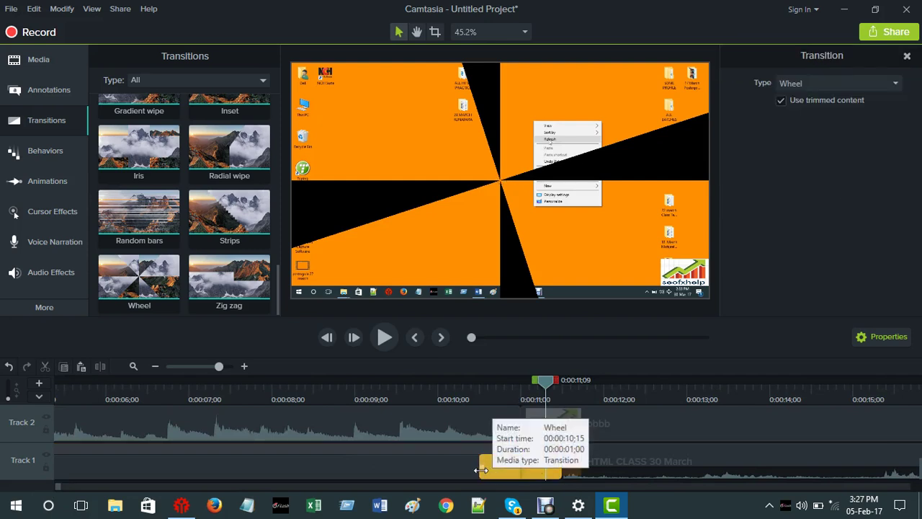
mouse_move(480, 469)
left_mouse_down()
mouse_move(471, 466)
mouse_move(489, 479)
left_mouse_up()
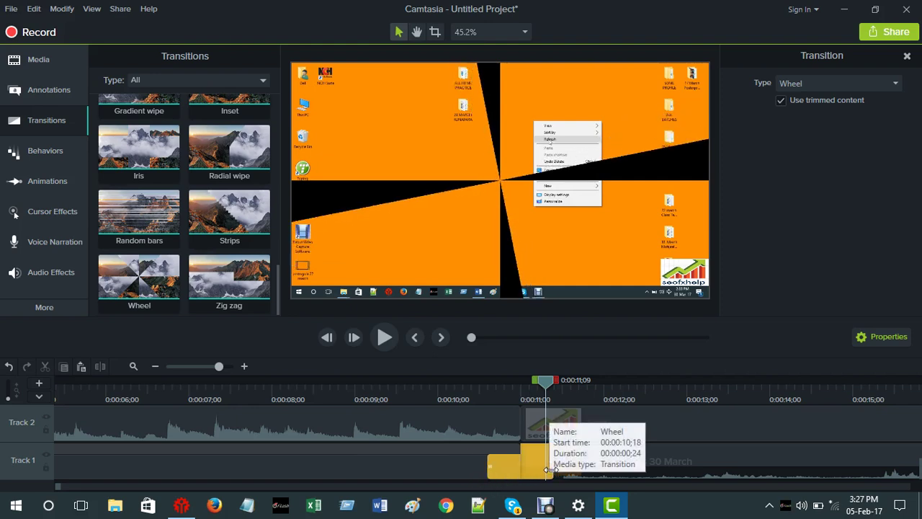
Shorten the Wheel transition between the slidingbackground intro and the HTML CLASS 30 March clip further and play it back
left_click_drag(553, 465, 545, 462)
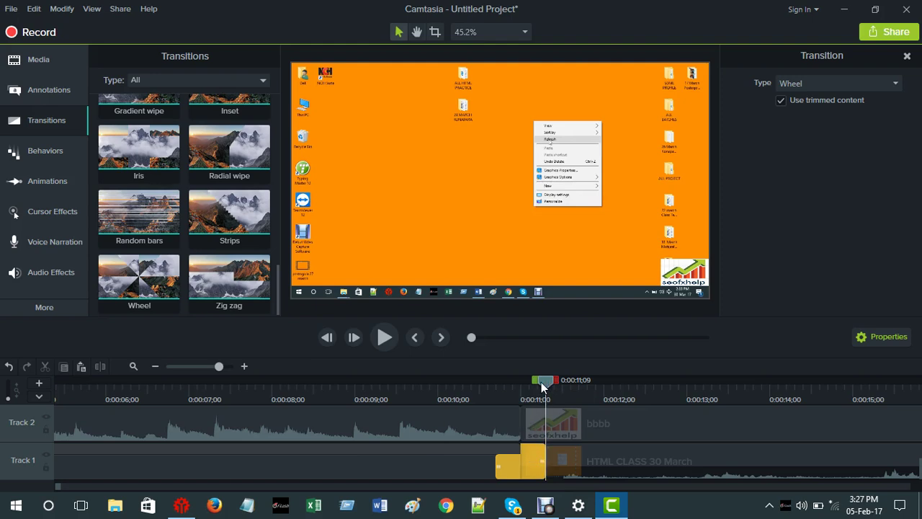
left_click_drag(540, 382, 479, 390)
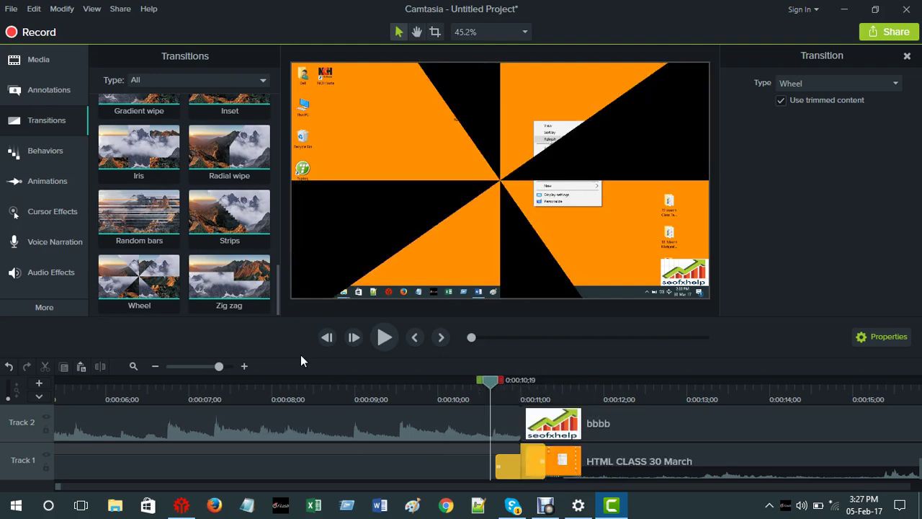
left_click(383, 337)
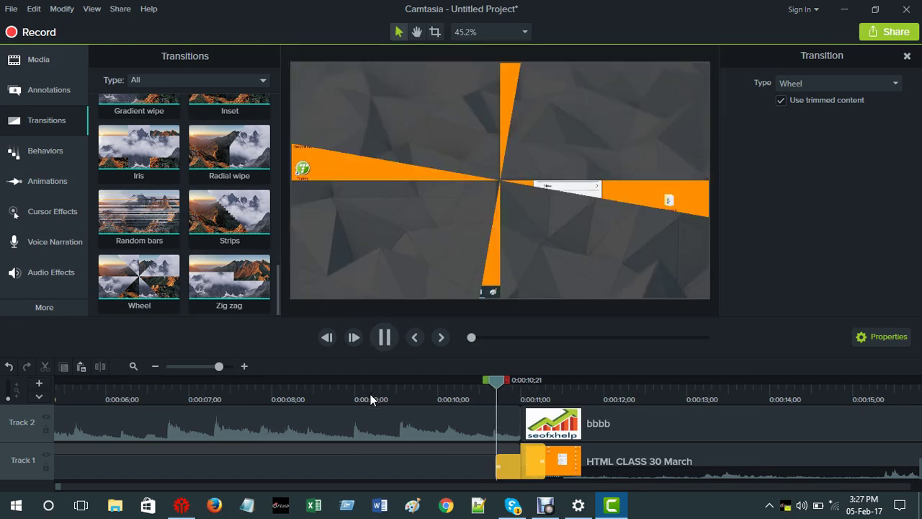
left_click(384, 337)
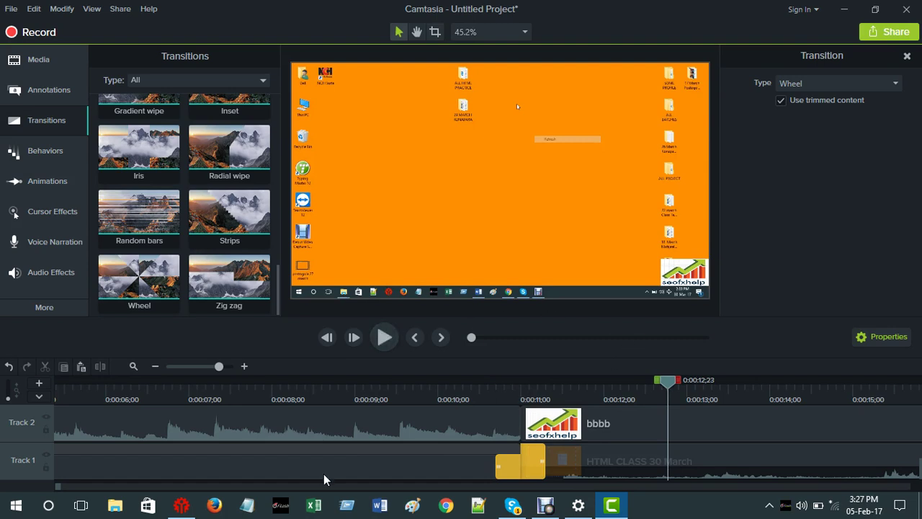
Show the whole project on the timeline and play back the opening seconds of the HTML CLASS 30 March recording
scroll(361, 448, "up", 3)
left_click(361, 448)
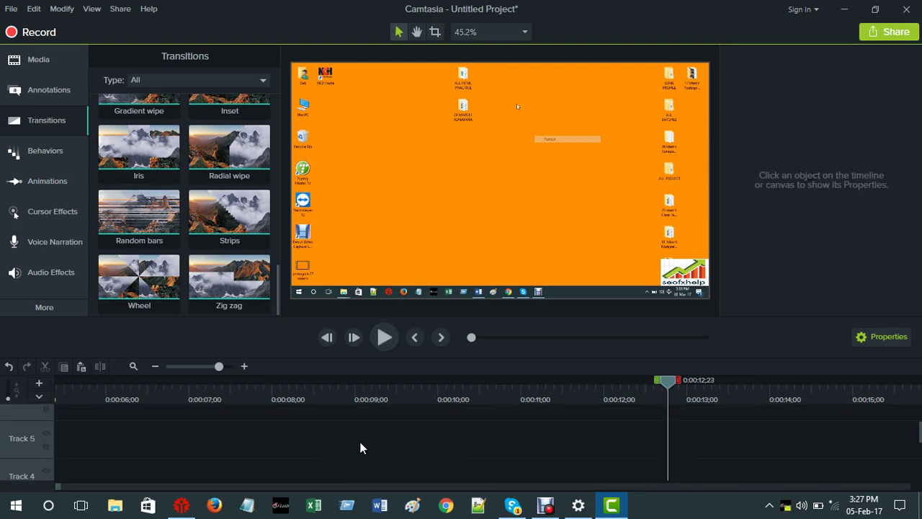
left_click(171, 371)
left_click(172, 372)
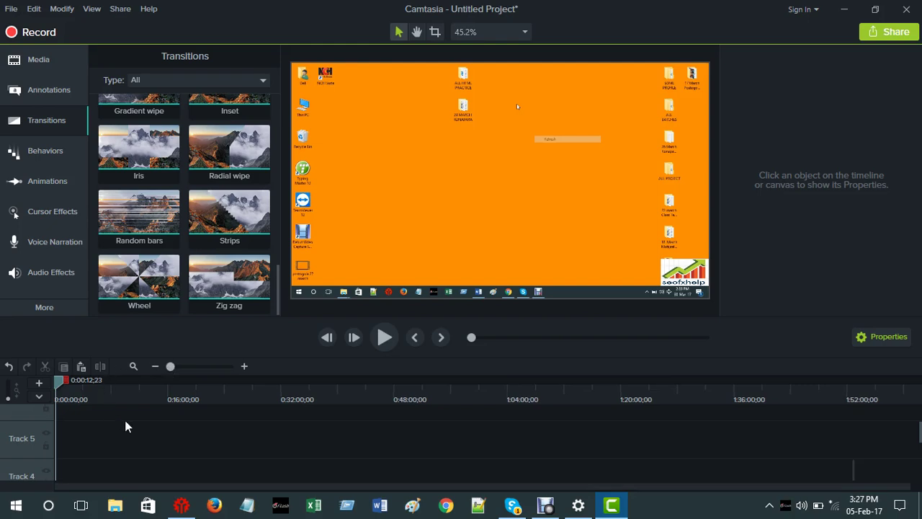
scroll(125, 432, "down", 1)
scroll(124, 458, "down", 2)
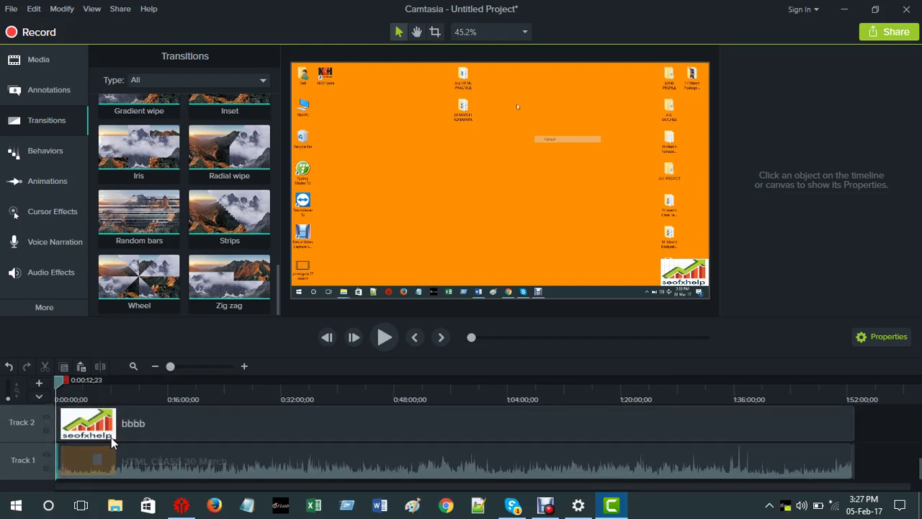
left_click(375, 339)
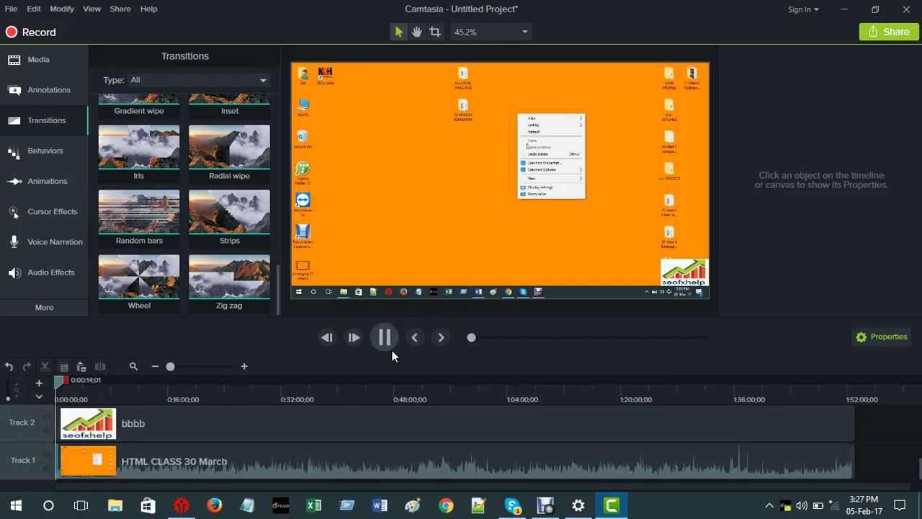
left_click(382, 340)
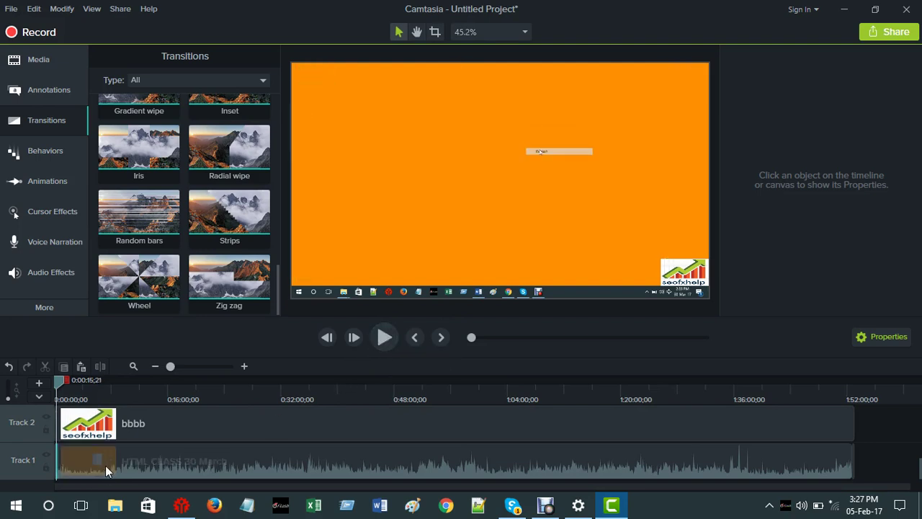
Play the project from the beginning to review the intro and its change into the class recording
scroll(105, 465, "up", 1)
left_click_drag(108, 443, 182, 408)
scroll(161, 418, "down", 1)
left_click_drag(60, 382, 49, 384)
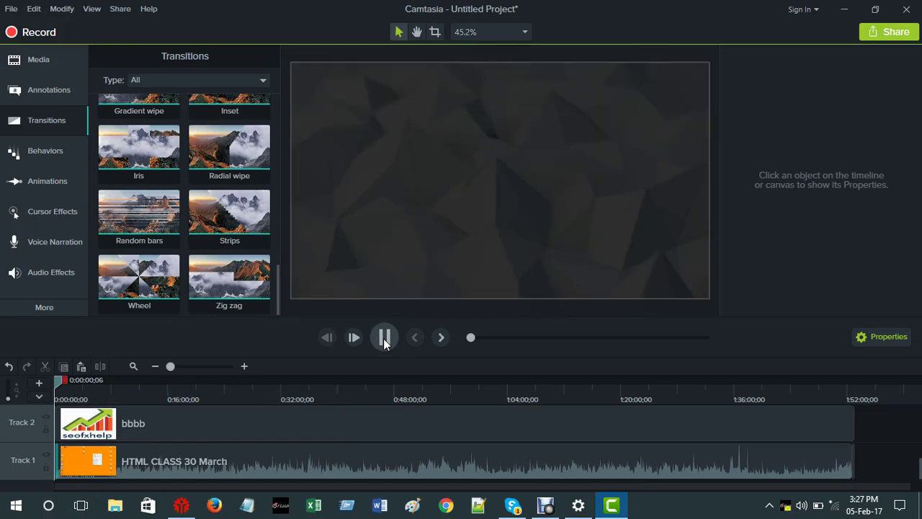
left_click(68, 412)
left_click(57, 382)
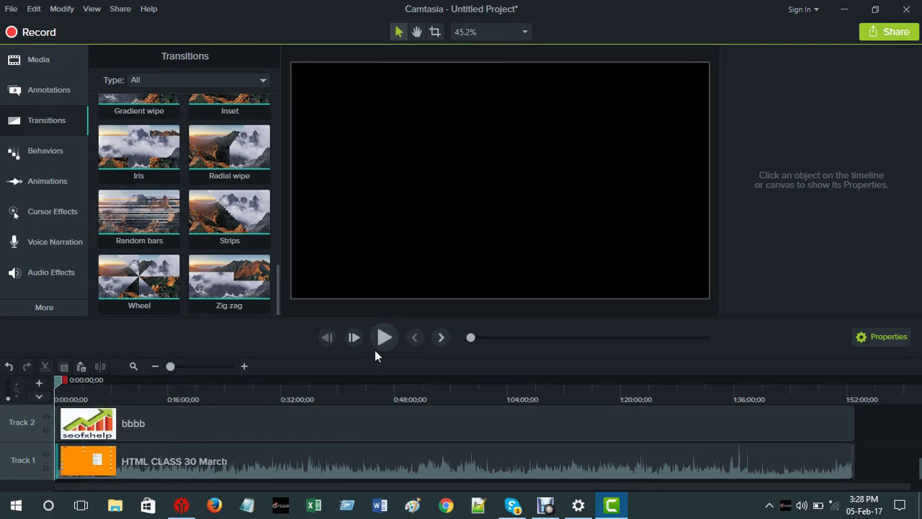
left_click(384, 339)
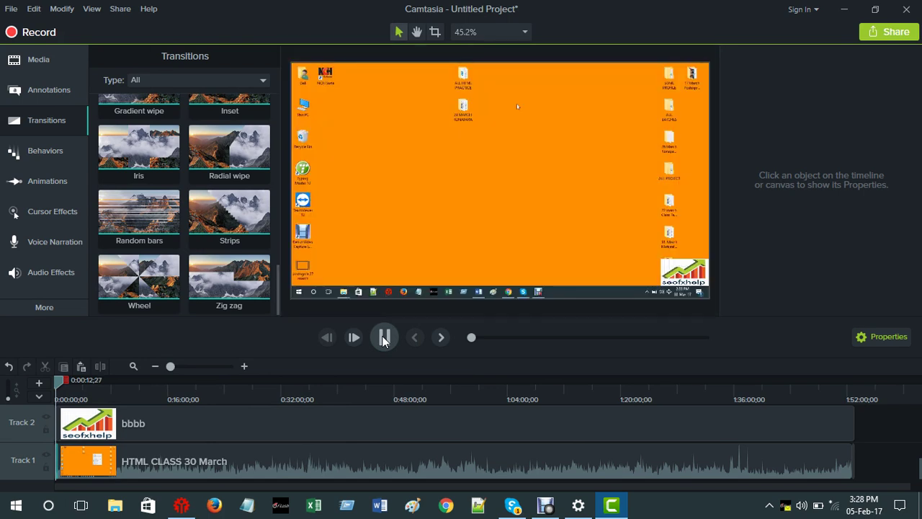
left_click(384, 337)
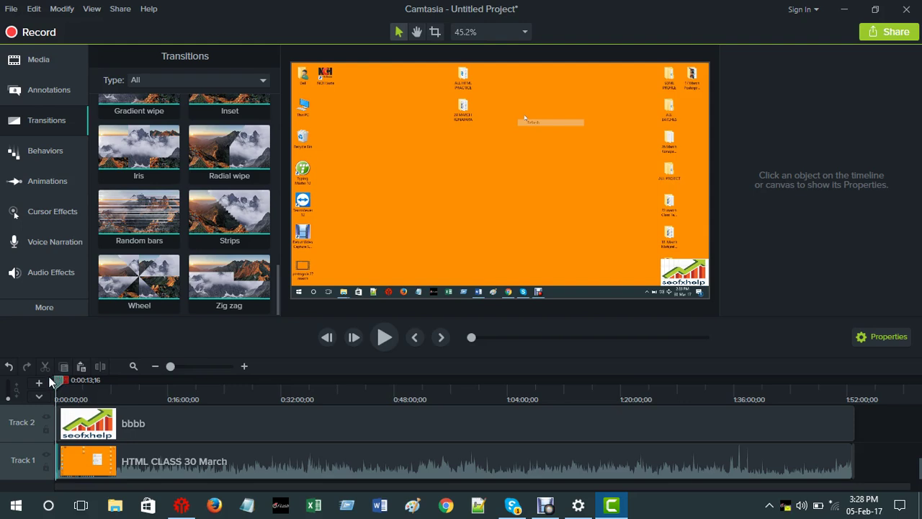
left_click(384, 338)
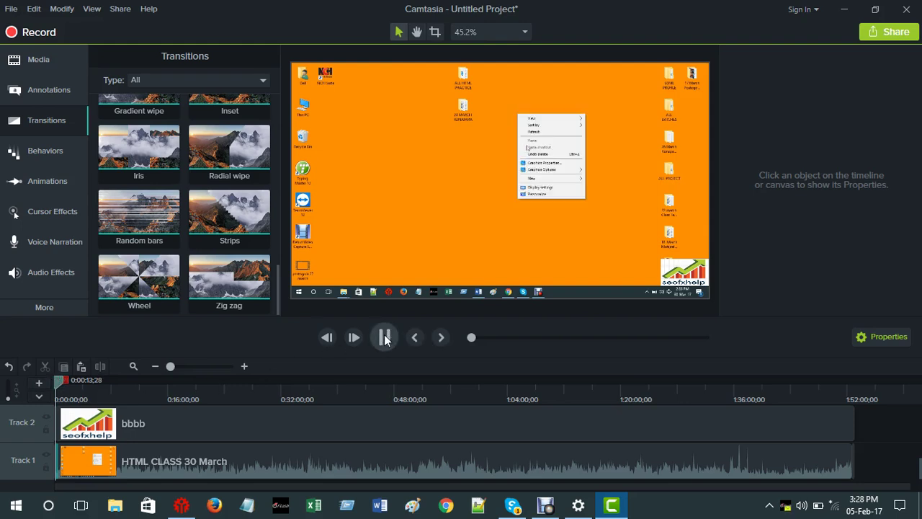
left_click(384, 338)
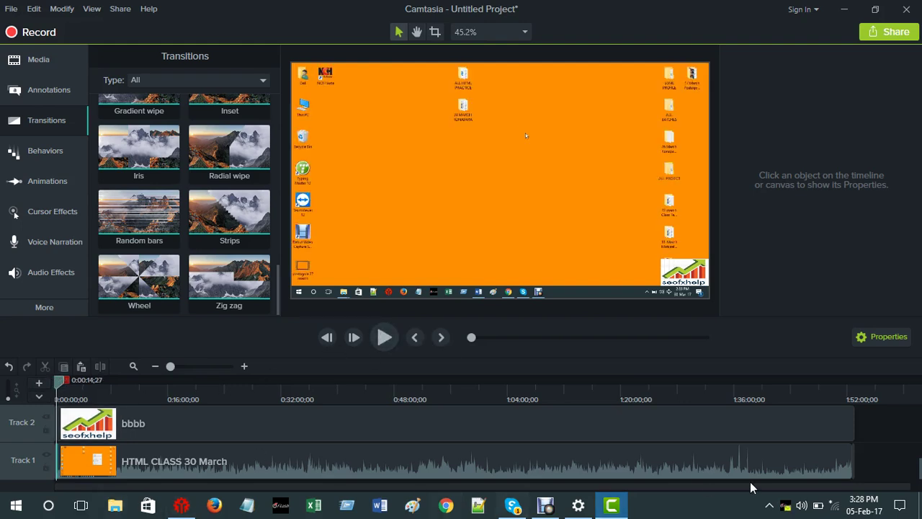
Delete the Wheel transition between the slidingbackground intro and the HTML CLASS 30 March clip
left_click(112, 460)
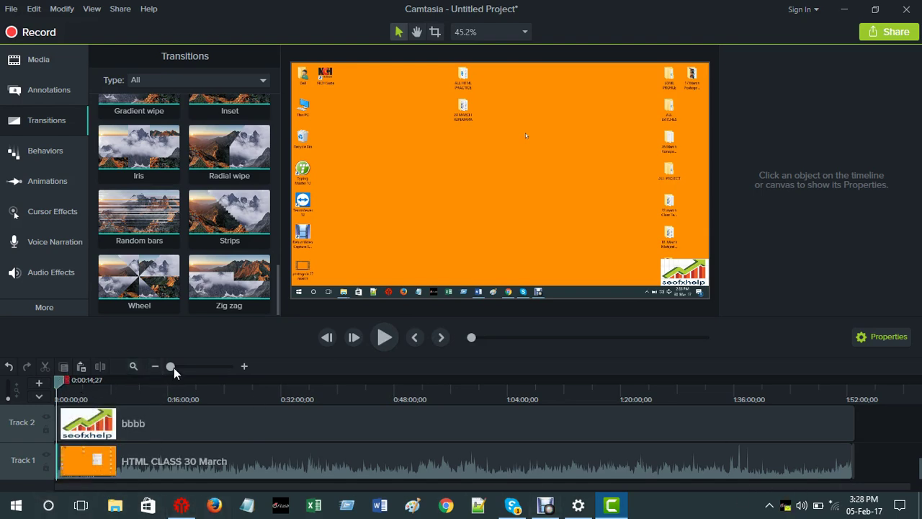
left_click_drag(173, 370, 225, 367)
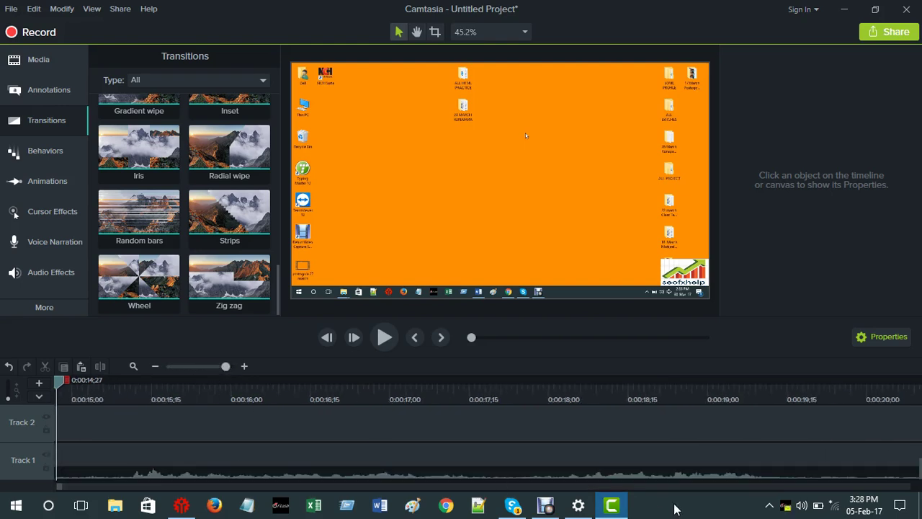
left_click(58, 488)
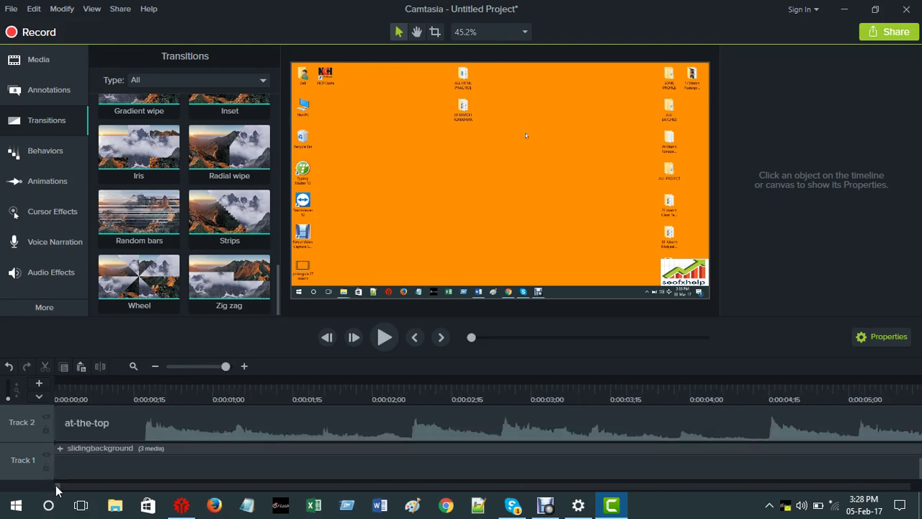
left_click_drag(57, 489, 60, 488)
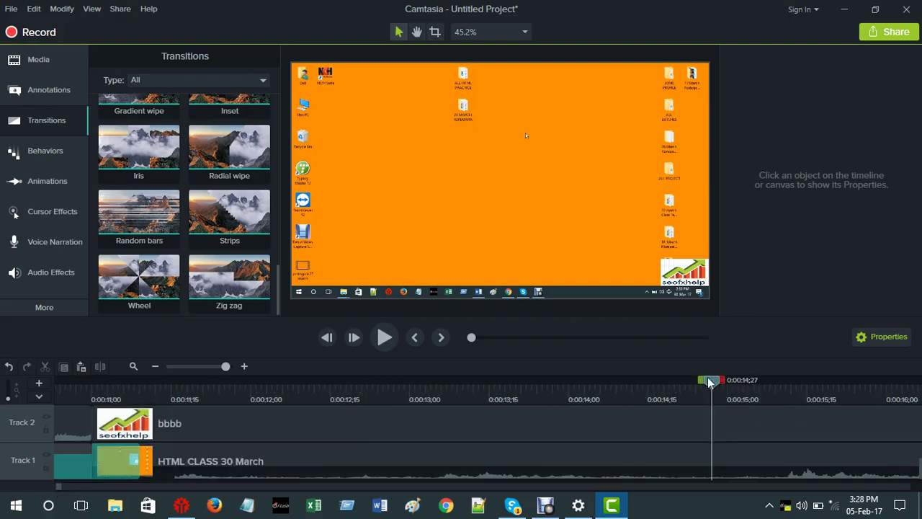
left_click_drag(709, 382, 218, 390)
left_click(251, 464)
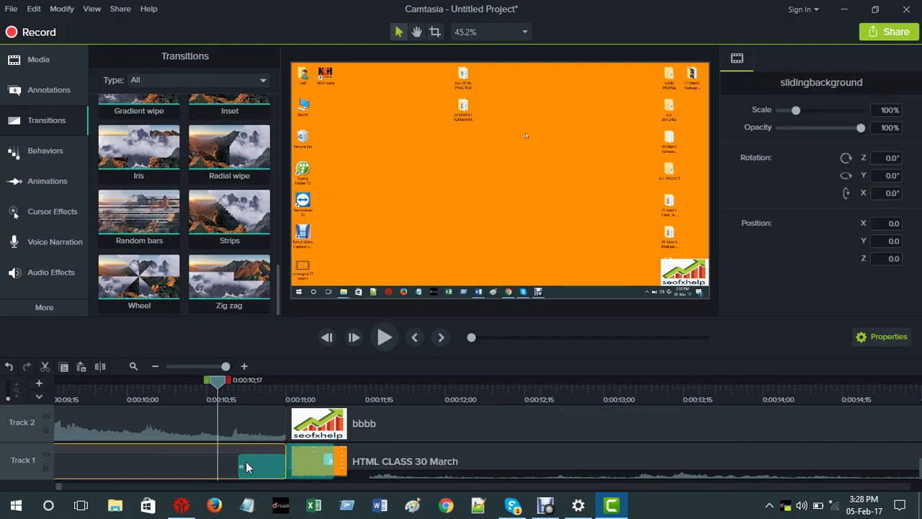
left_click(251, 456)
left_click_drag(252, 450, 309, 458)
right_click(308, 458)
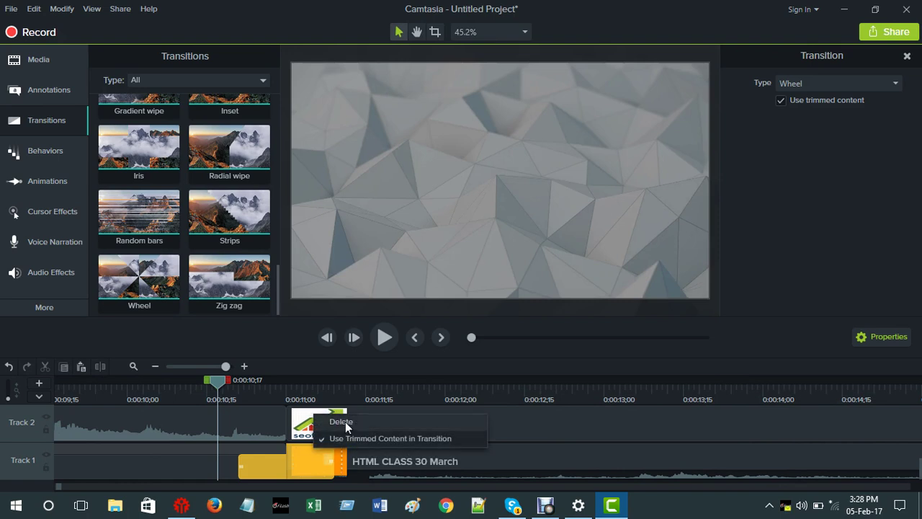
left_click(345, 422)
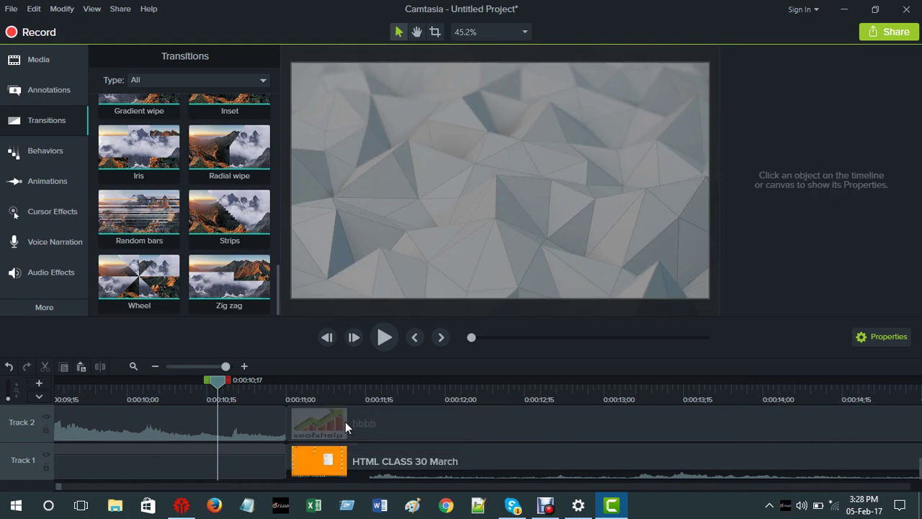
Add a Radial wipe transition between the slidingbackground intro and the HTML CLASS 30 March clip on Track 1
left_click(162, 465)
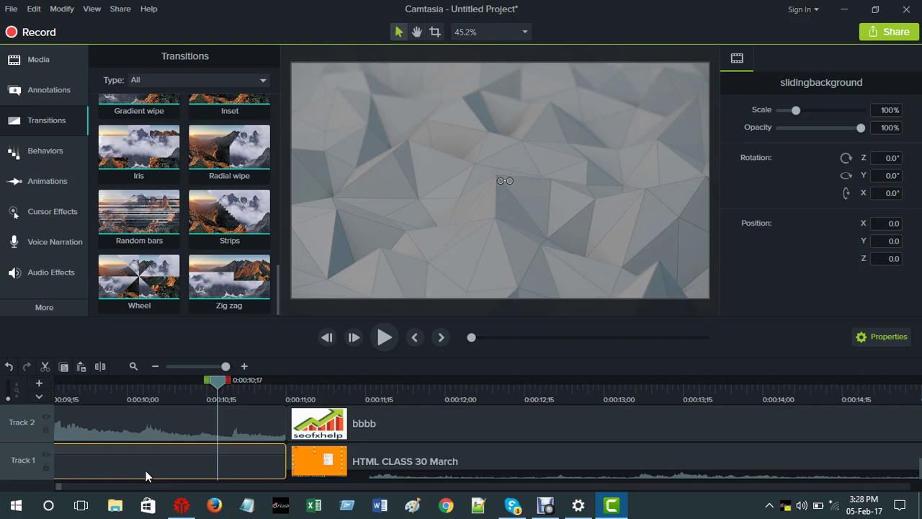
left_click_drag(216, 379, 164, 380)
left_click_drag(157, 429, 160, 431)
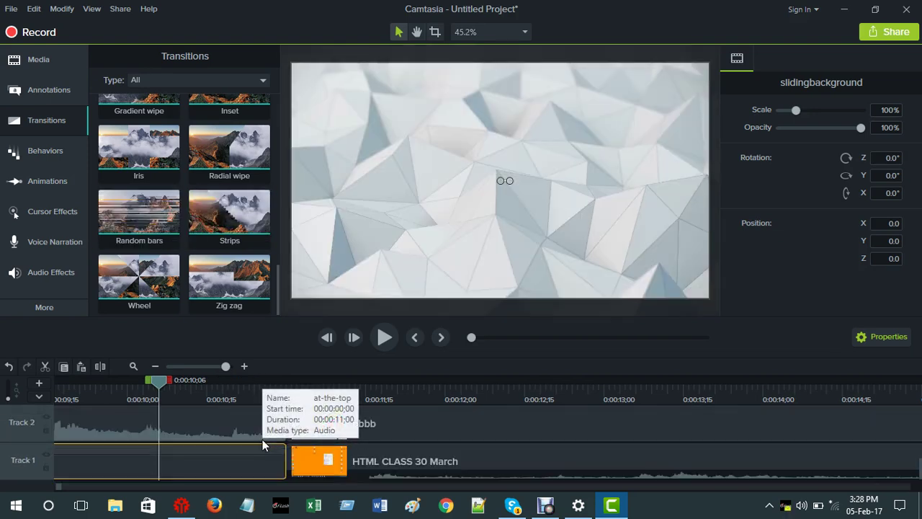
left_click_drag(218, 164, 274, 469)
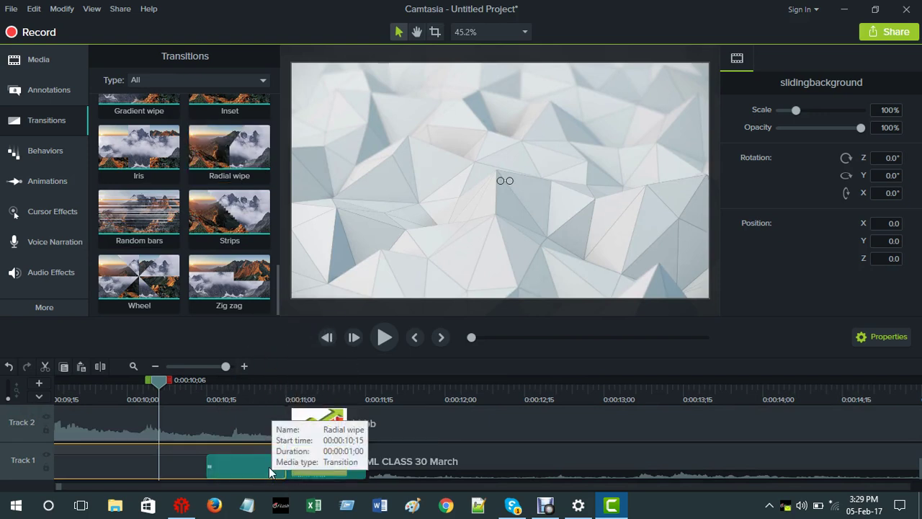
Move the playhead to 0:00:01;25 in the intro and expand the slidingbackground group to examine its layers
left_click(150, 382)
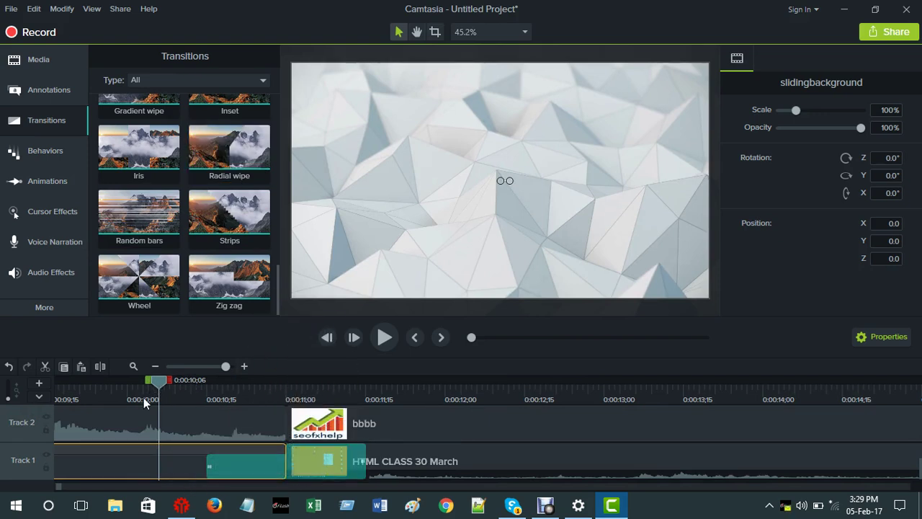
left_click_drag(149, 380, 201, 380)
left_click(206, 436)
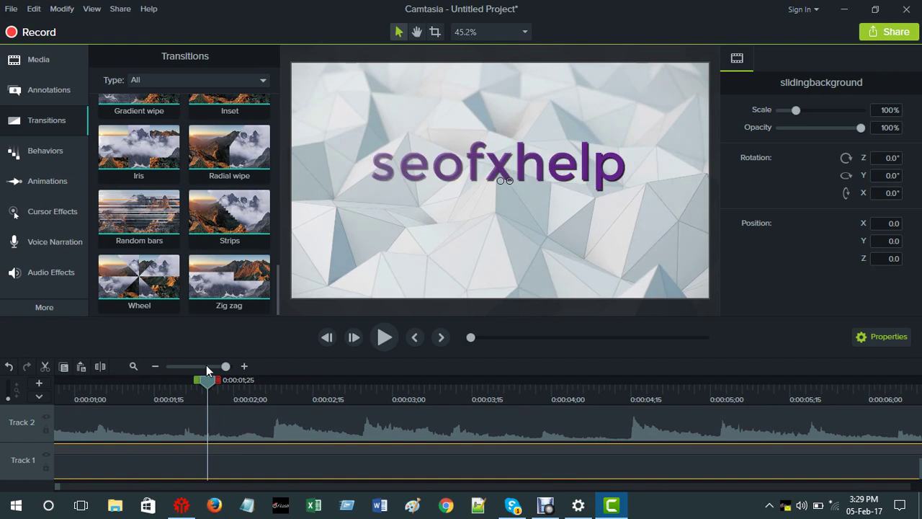
left_click_drag(225, 365, 210, 366)
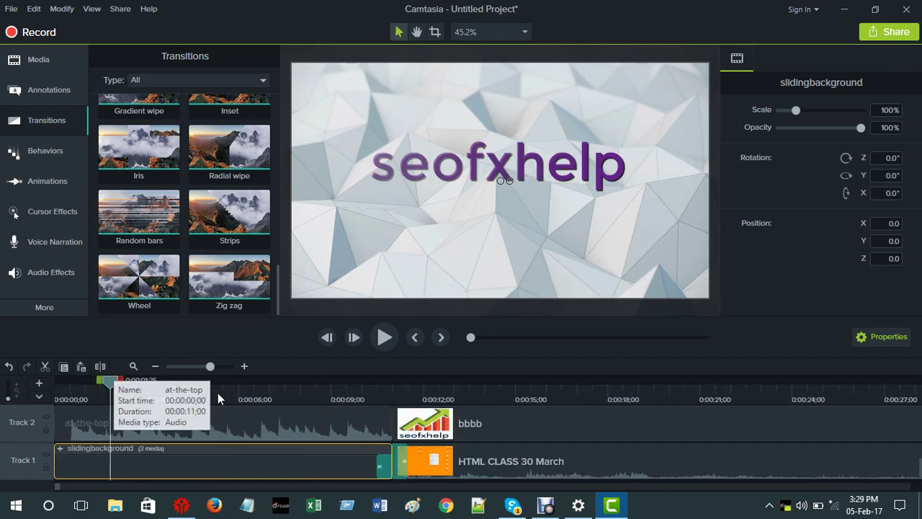
left_click(61, 449)
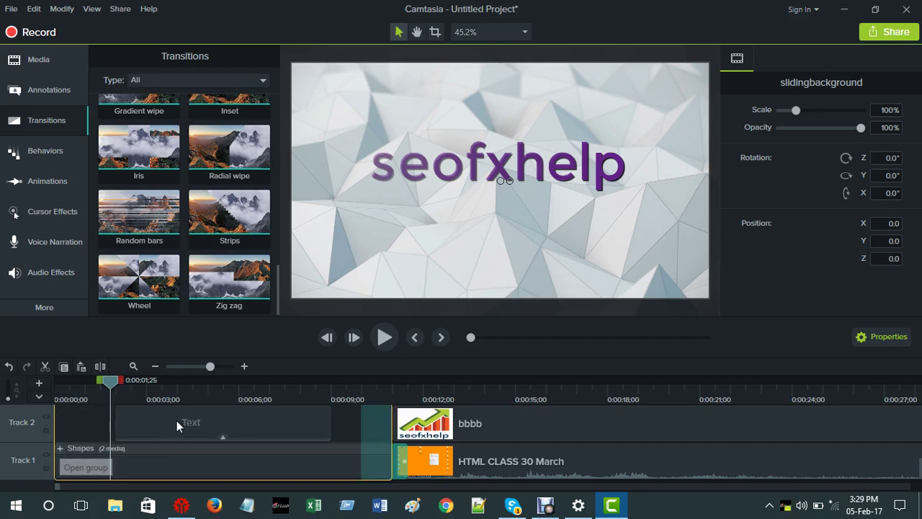
scroll(197, 429, "up", 1)
scroll(196, 429, "down", 3)
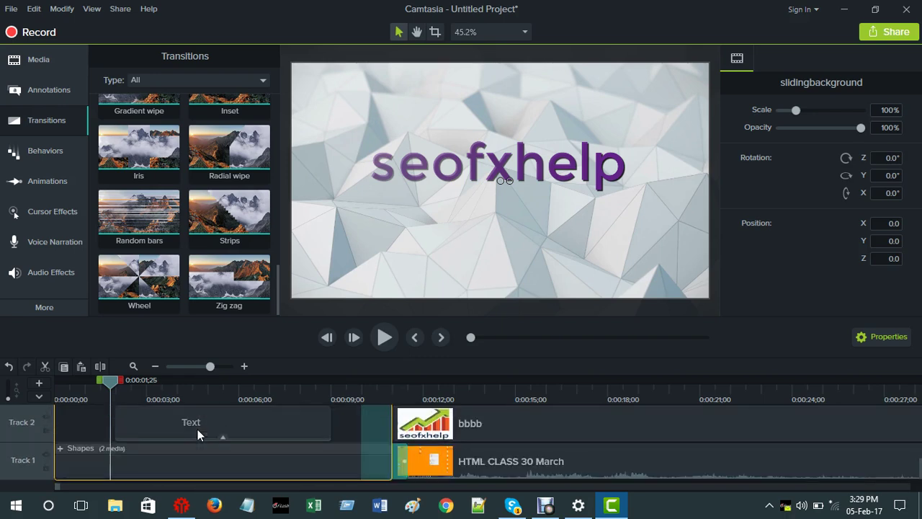
Examine the media inside the intro's Shapes group, collapse the groups again and select the slidingbackground clip
left_click(60, 449)
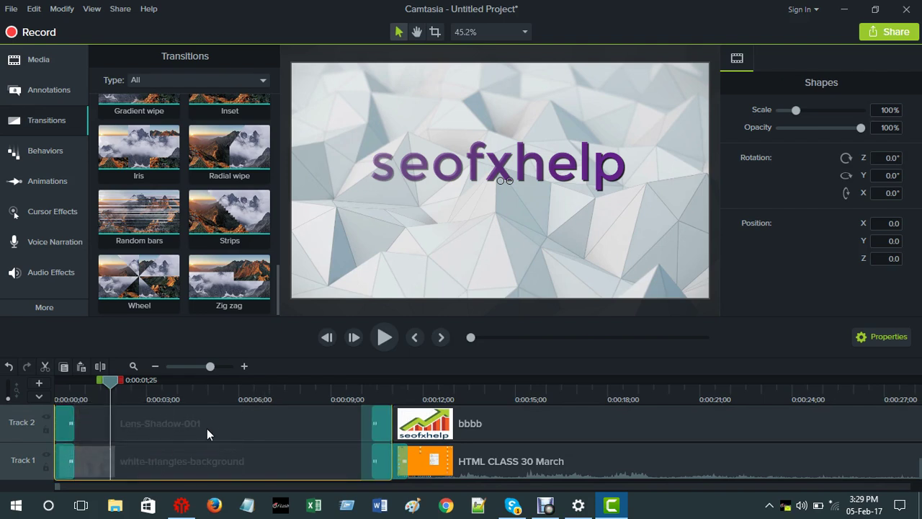
scroll(207, 429, "up", 2)
scroll(207, 429, "down", 2)
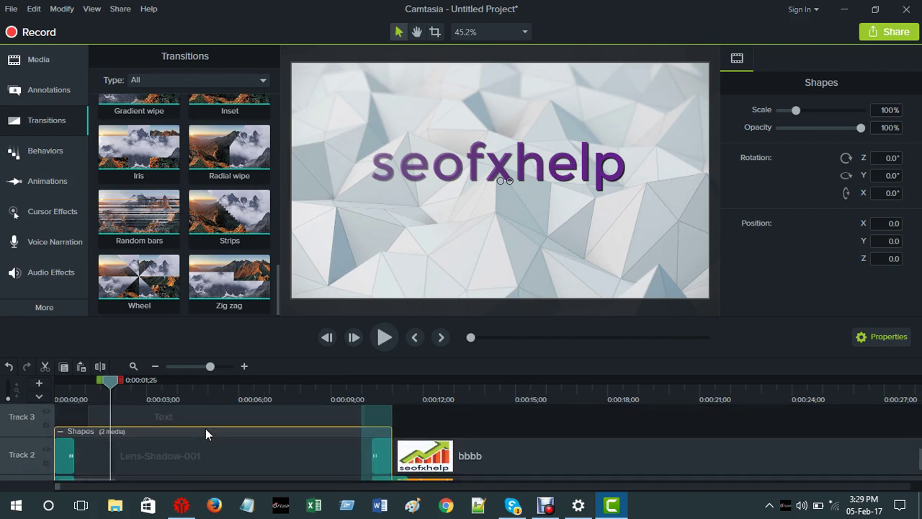
left_click(61, 432)
scroll(119, 436, "down", 1)
scroll(430, 418, "up", 1)
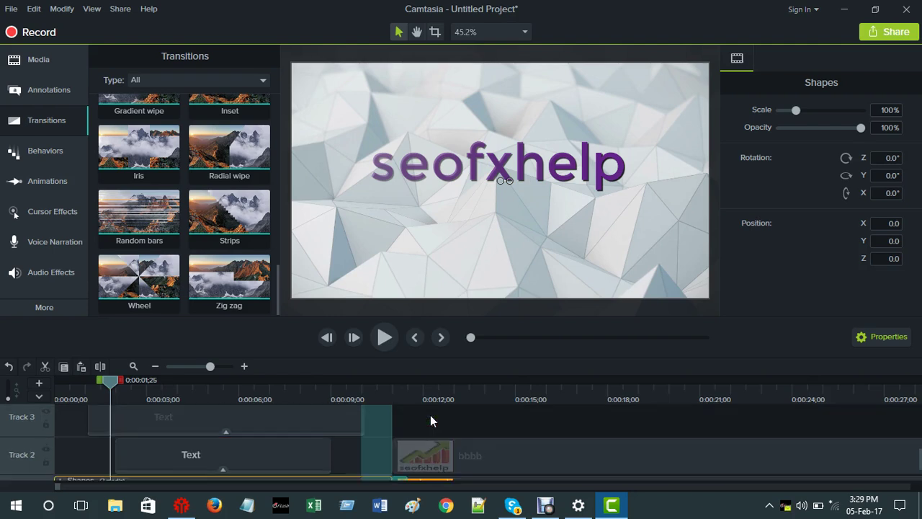
scroll(421, 426, "down", 1)
left_click(414, 430)
scroll(419, 436, "down", 1)
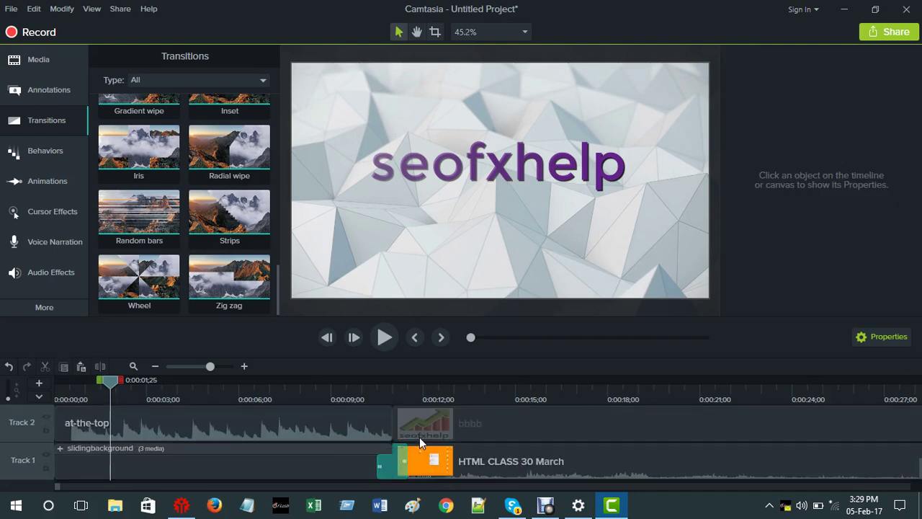
left_click(389, 448)
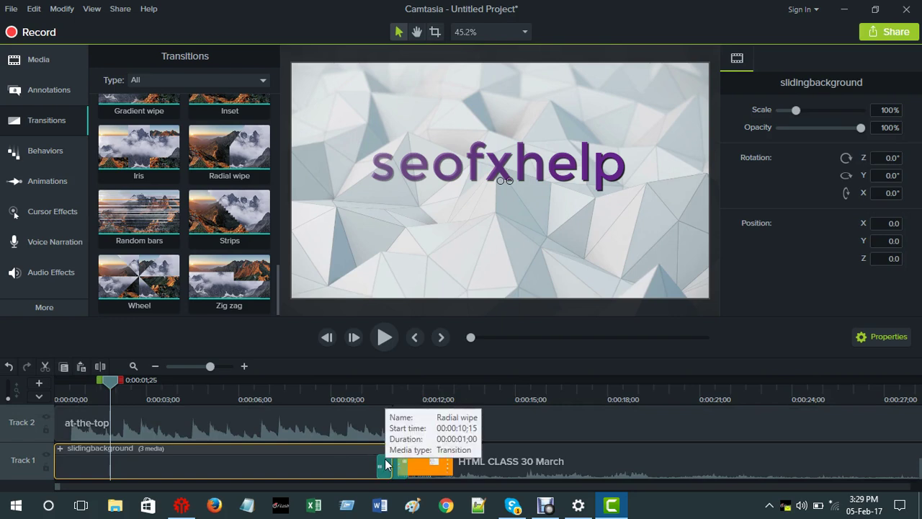
Play back the Radial wipe transition between the intro and the HTML CLASS 30 March clip twice from about 0:00:10
left_click(389, 459)
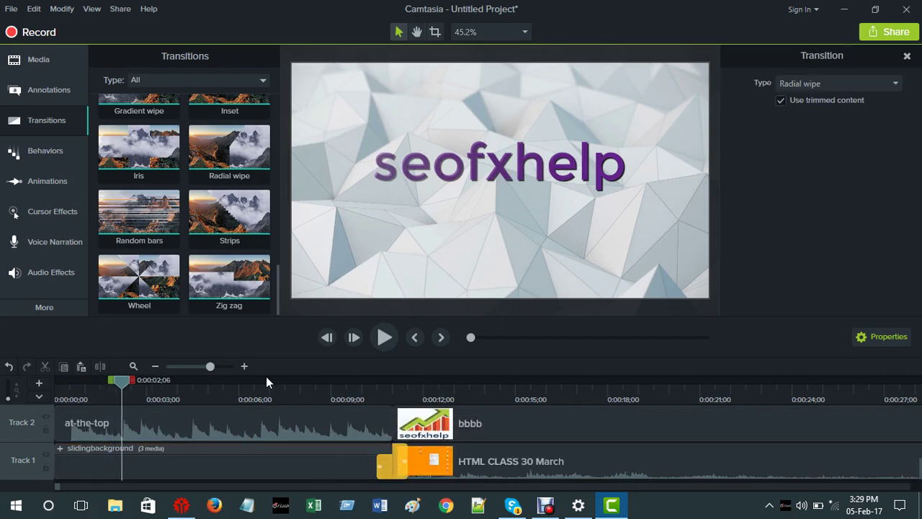
left_click(374, 381)
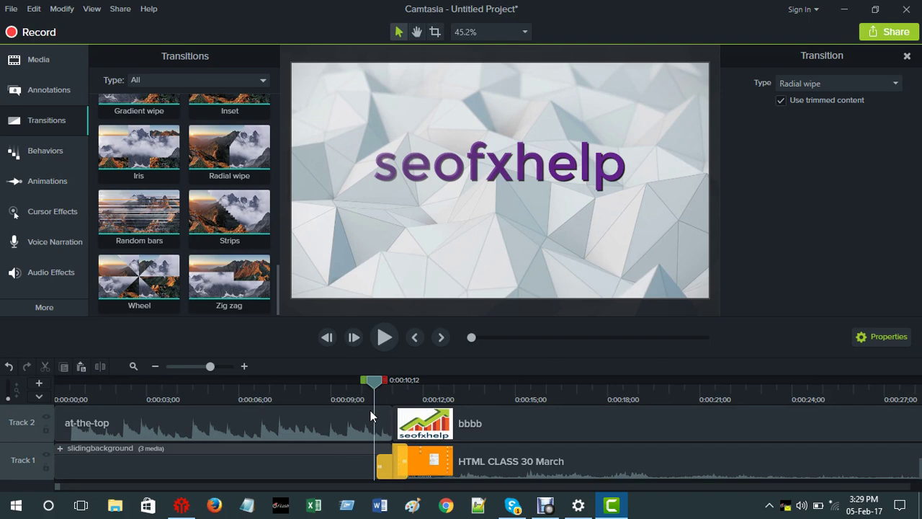
left_click(383, 338)
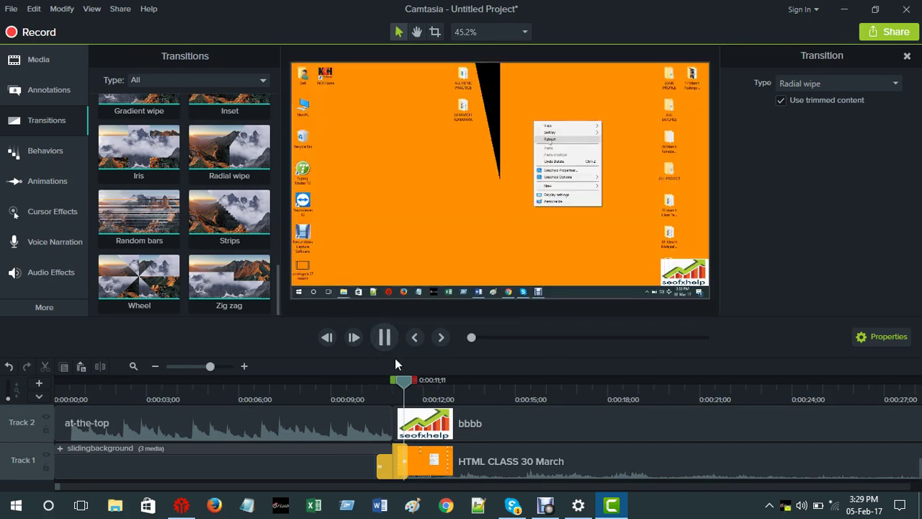
left_click(381, 340)
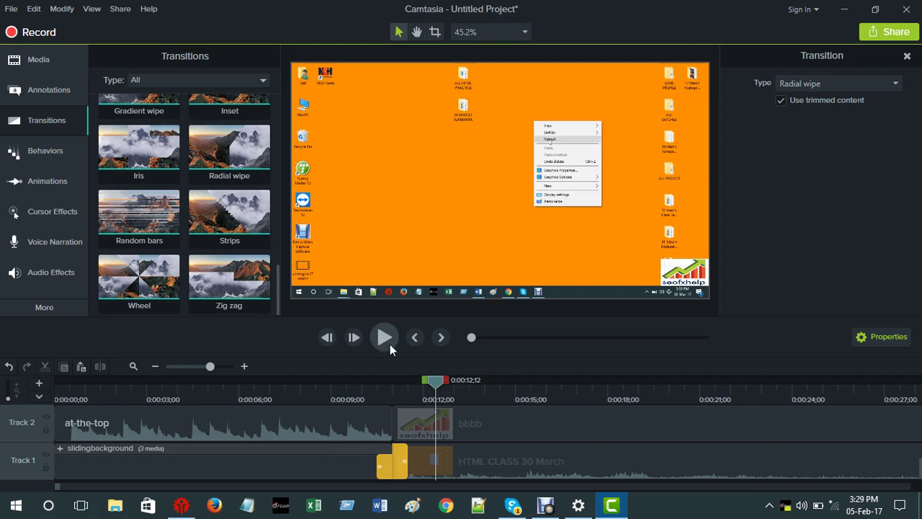
left_click_drag(435, 380, 360, 380)
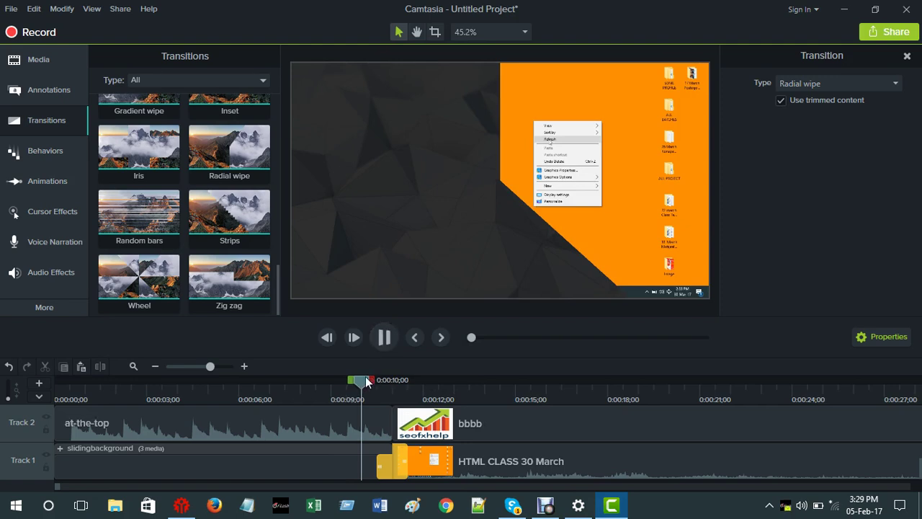
left_click_drag(364, 377, 368, 399)
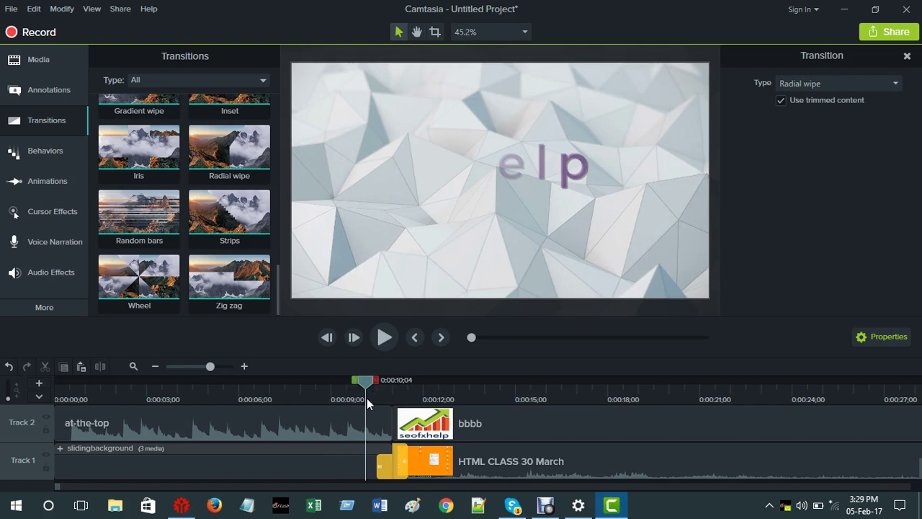
left_click(389, 336)
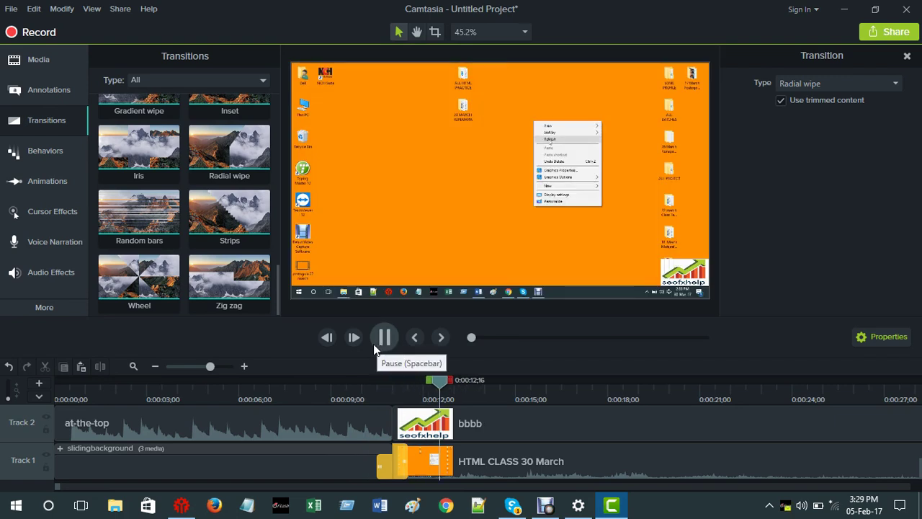
left_click(383, 337)
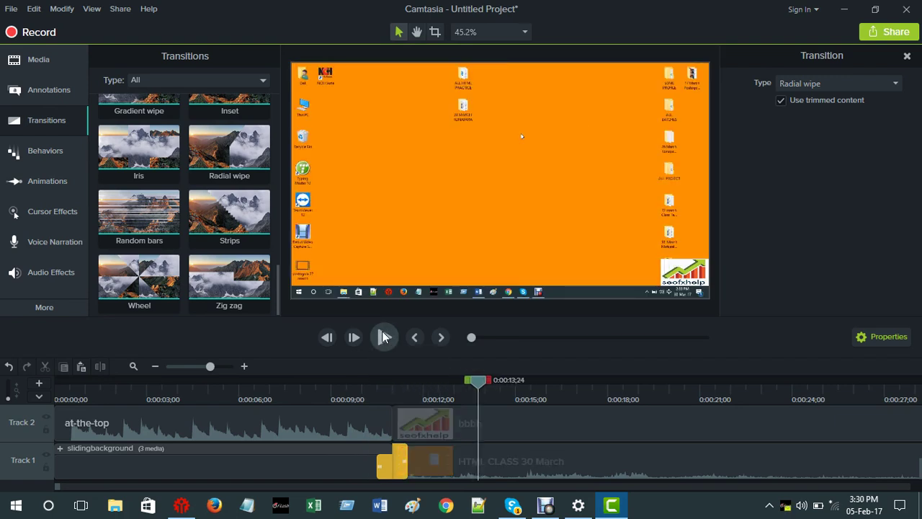
scroll(428, 437, "up", 3)
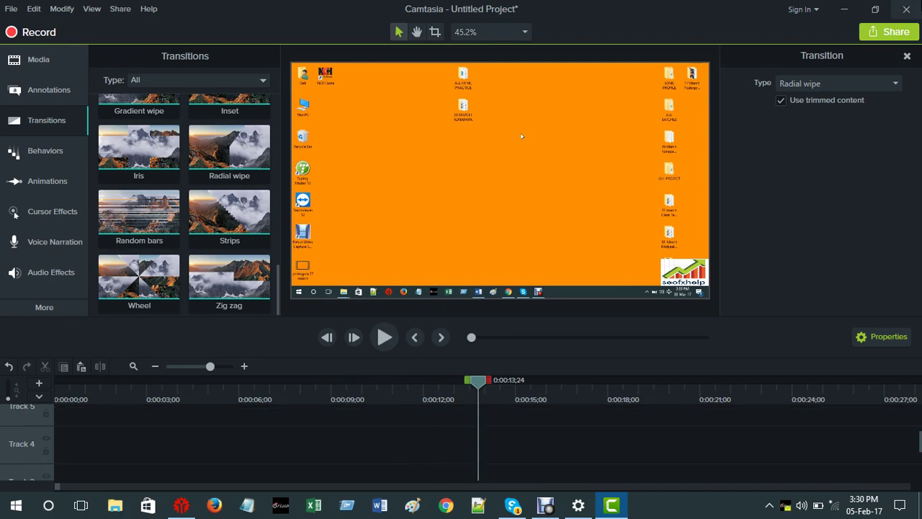
left_click(892, 33)
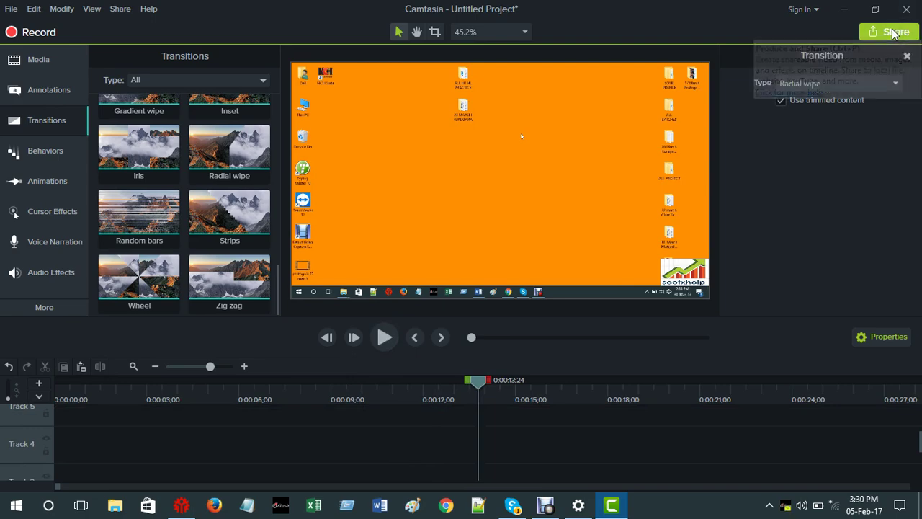
left_click(834, 58)
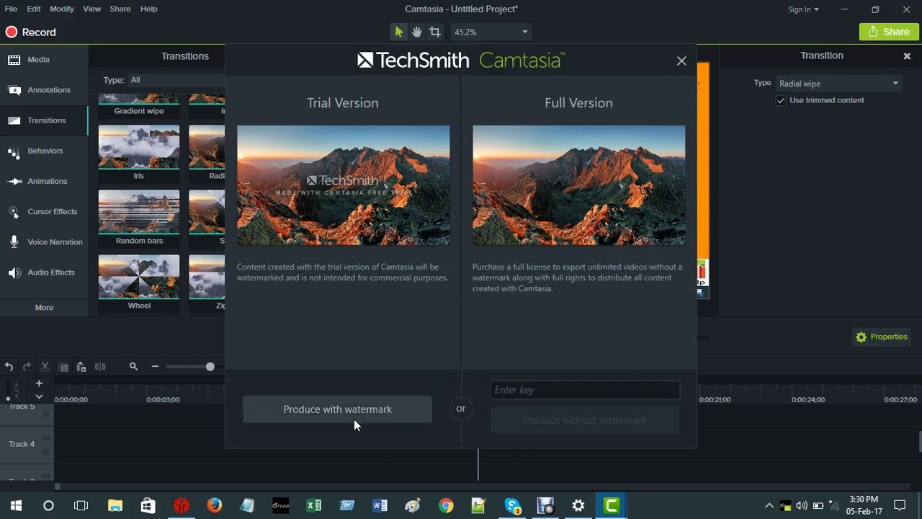
left_click(681, 61)
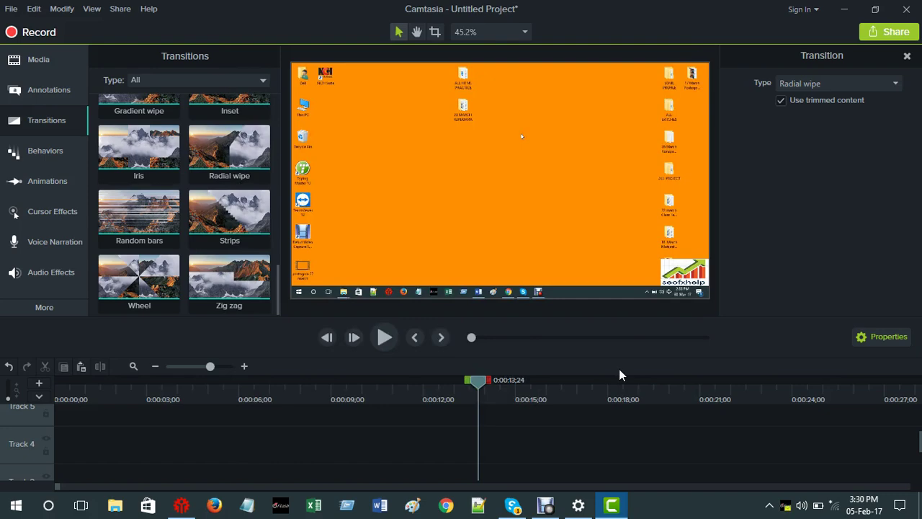
scroll(617, 479, "down", 1)
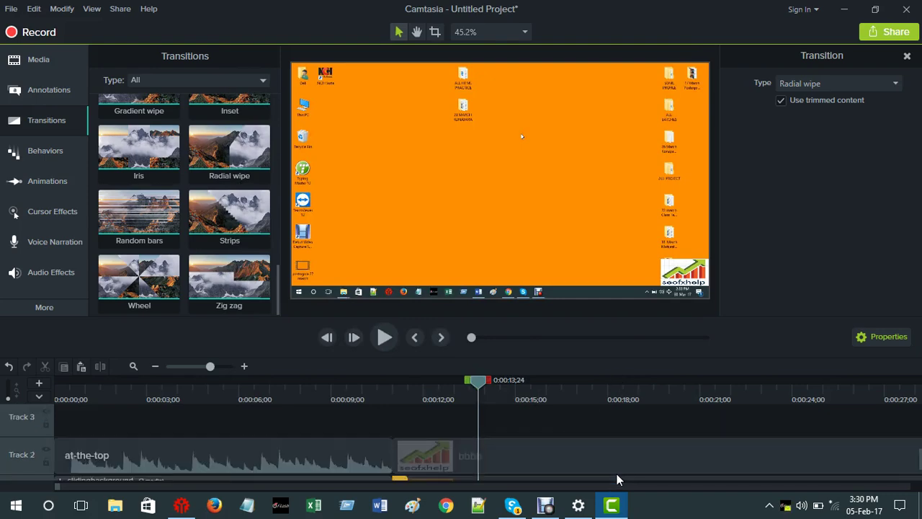
scroll(627, 461, "up", 2)
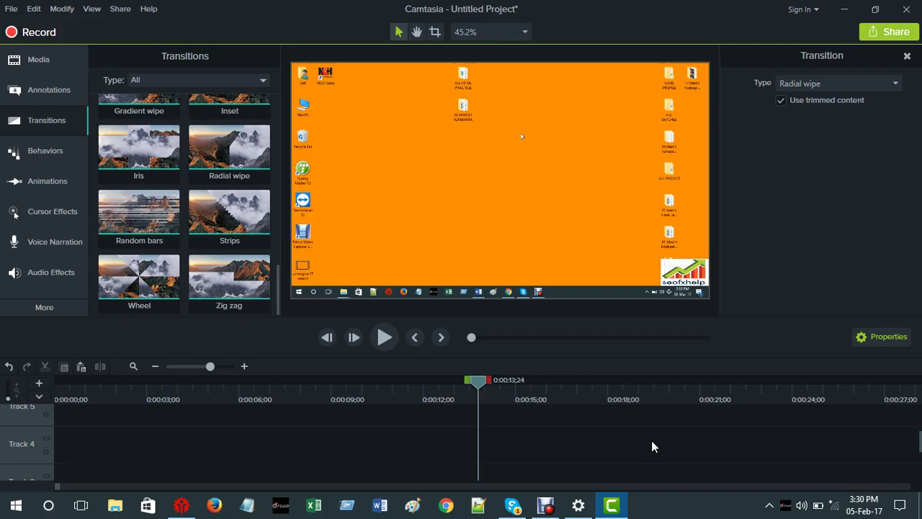
Start producing the project as a local file and activate the full version's licence key field
left_click(886, 33)
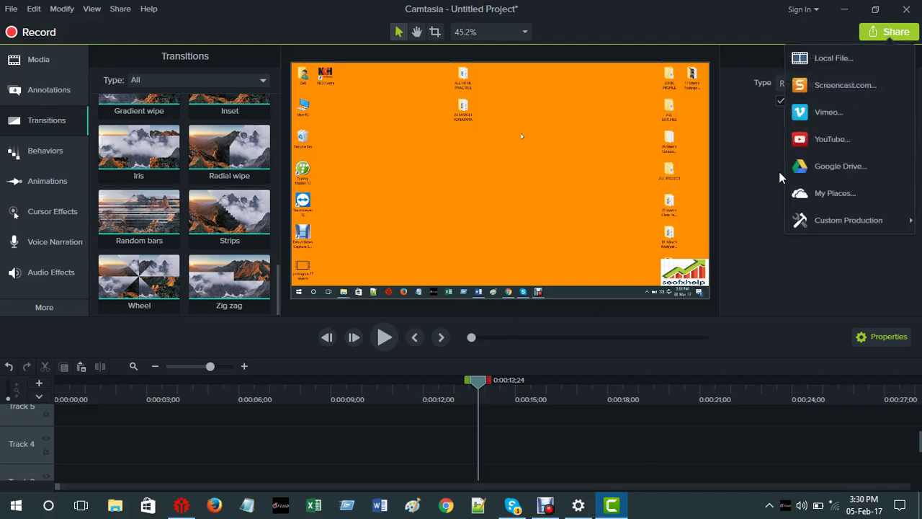
left_click(842, 59)
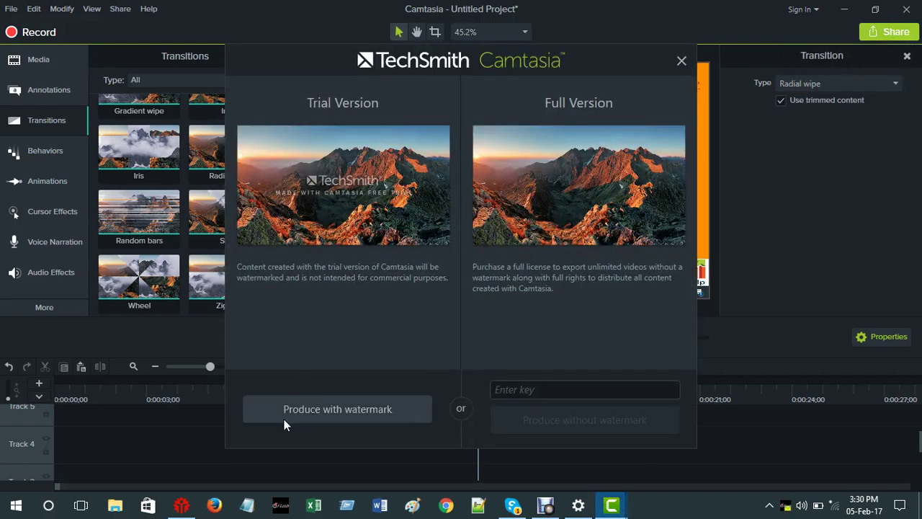
left_click(509, 389)
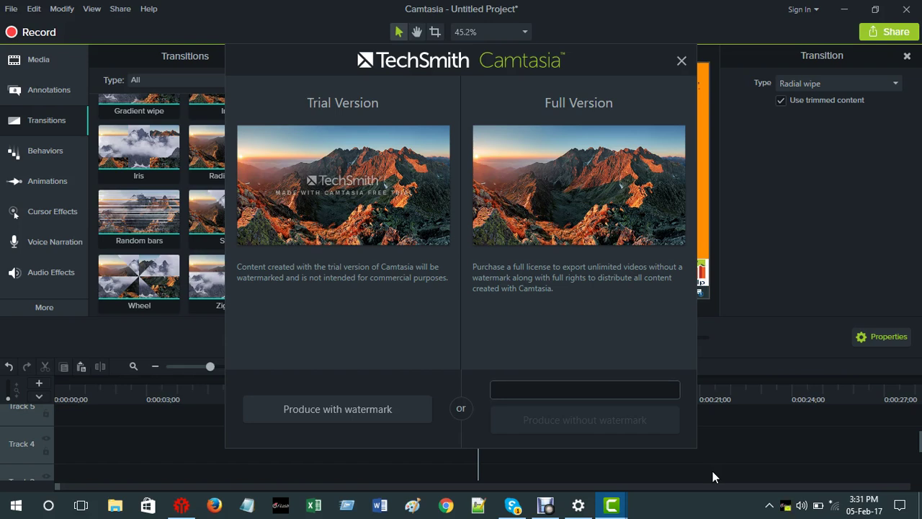
Switch to Skype, copy the licence key from the latest message in the unread chat, and minimise Skype again
mouse_move(527, 504)
left_click(511, 507)
left_click(90, 222)
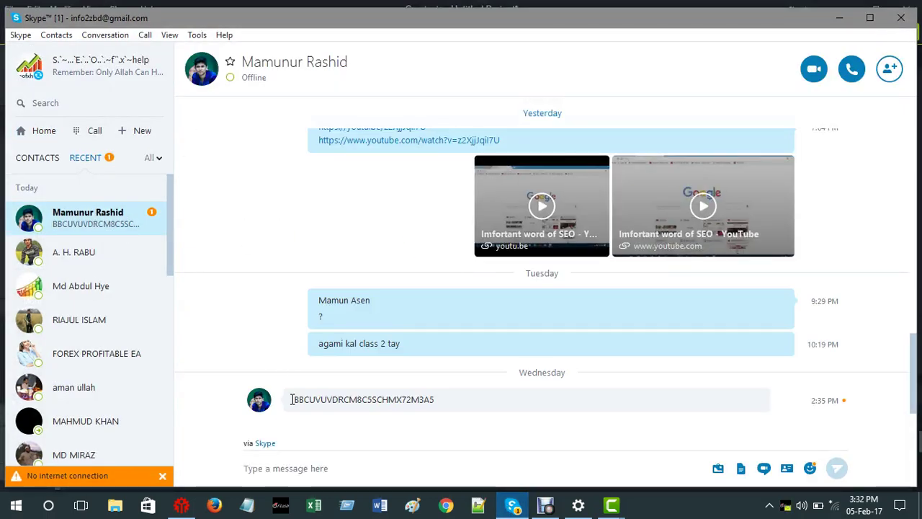
left_click_drag(391, 367, 435, 398)
right_click(435, 399)
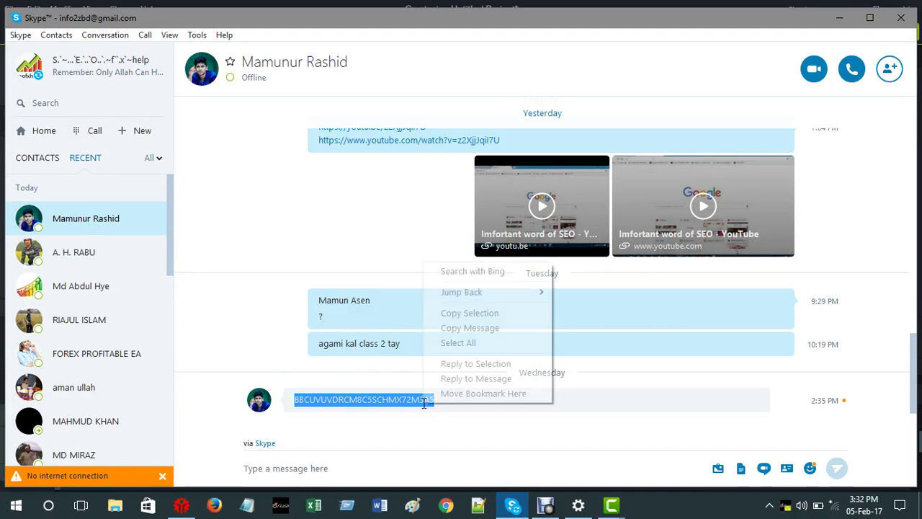
left_click(465, 313)
left_click(454, 402)
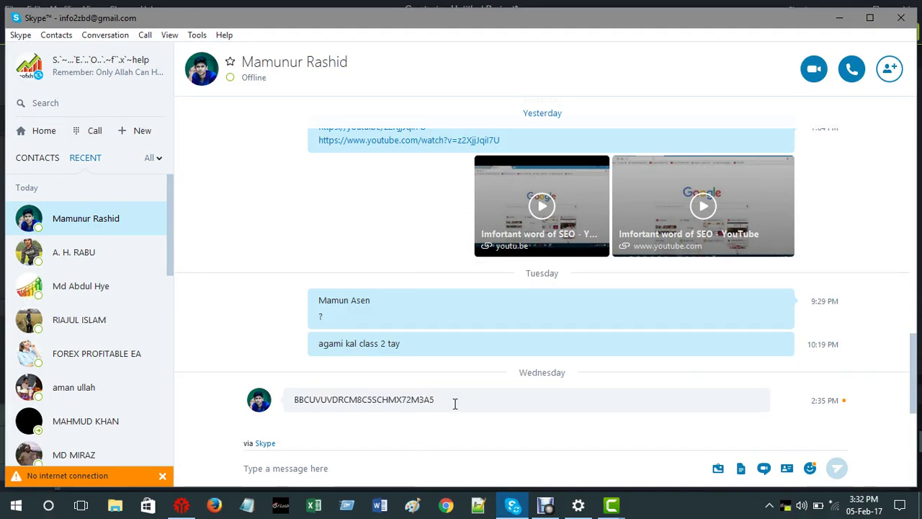
left_click(839, 19)
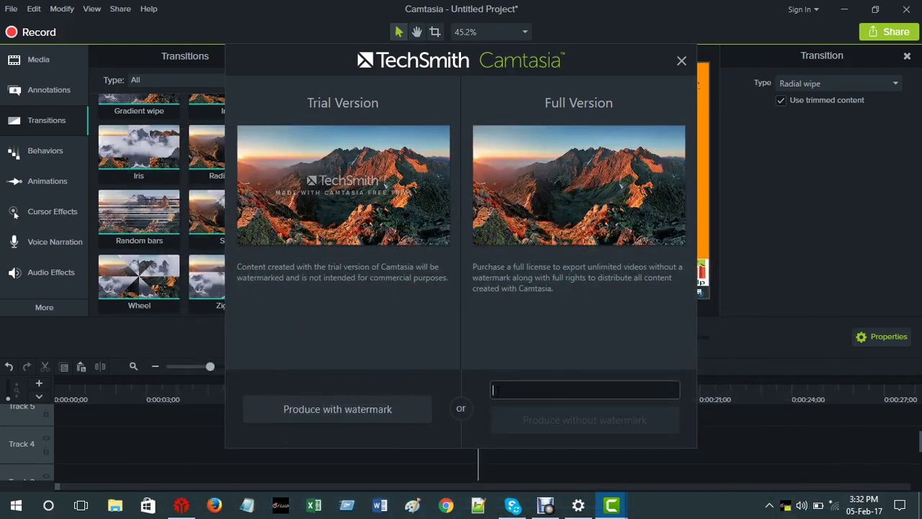
Paste the licence key for the full version, choose production without watermark and dismiss the server notice
right_click(502, 393)
left_click(523, 436)
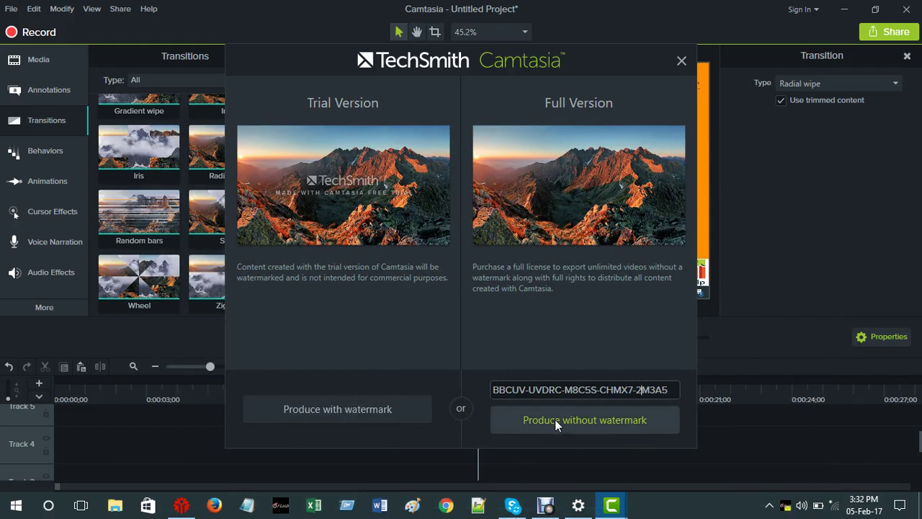
left_click(623, 422)
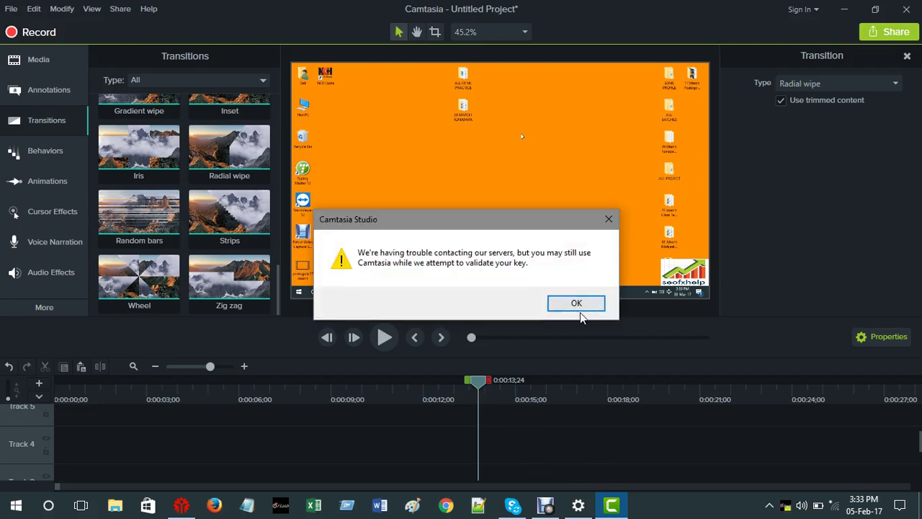
left_click(580, 310)
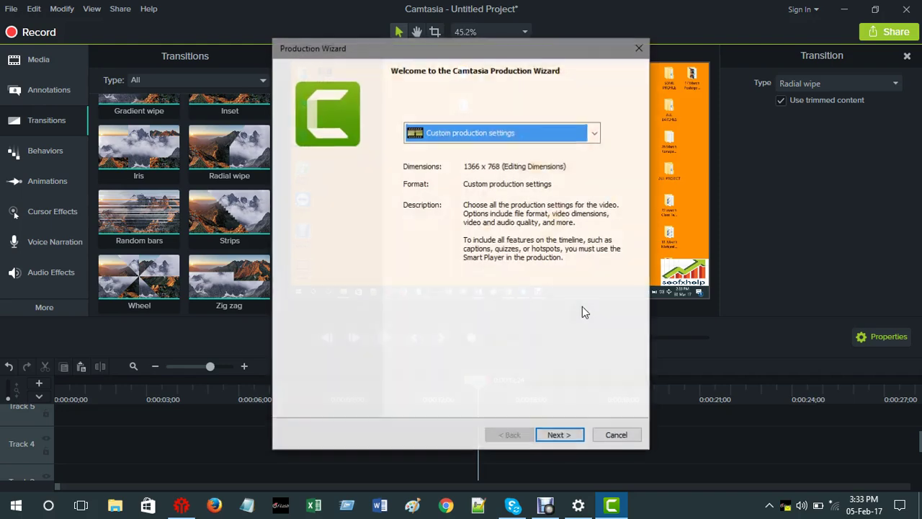
Advance through the Production Wizard with Custom production settings, MP4 - Smart Player (HTML5) format and the default player and video options
left_click(566, 441)
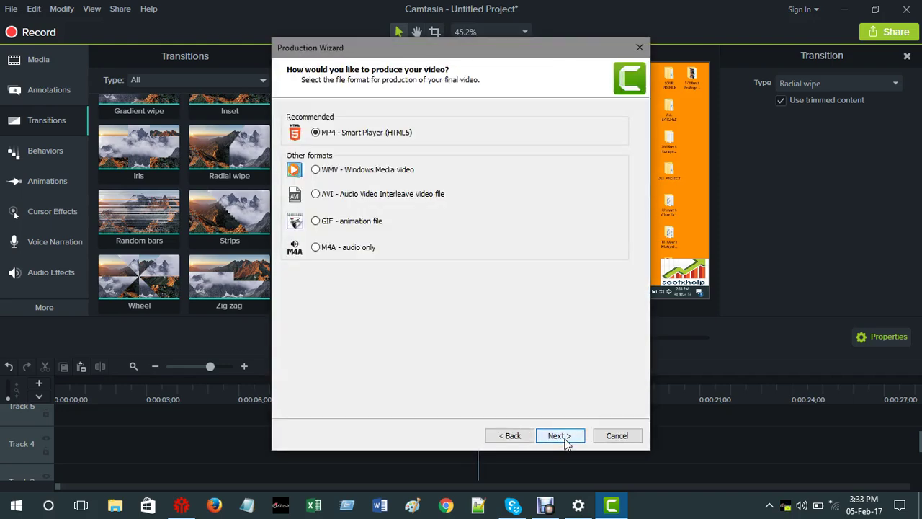
left_click(566, 438)
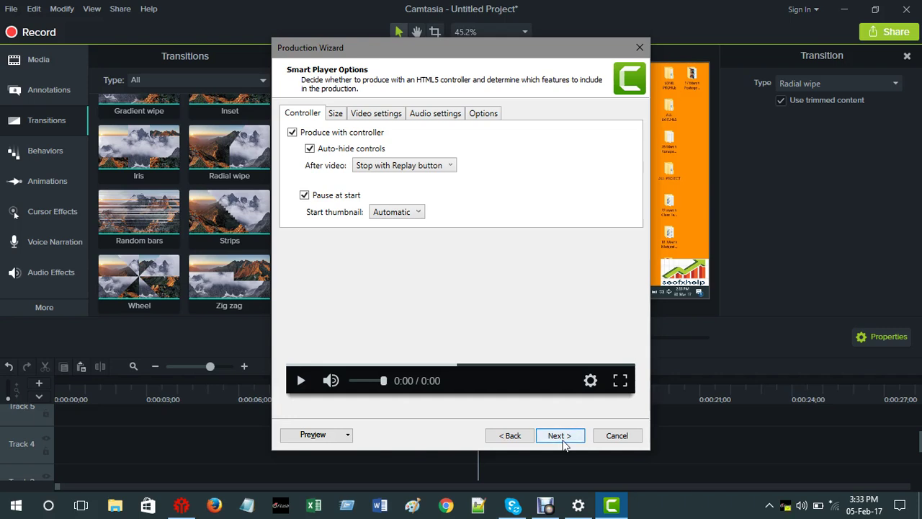
left_click(497, 437)
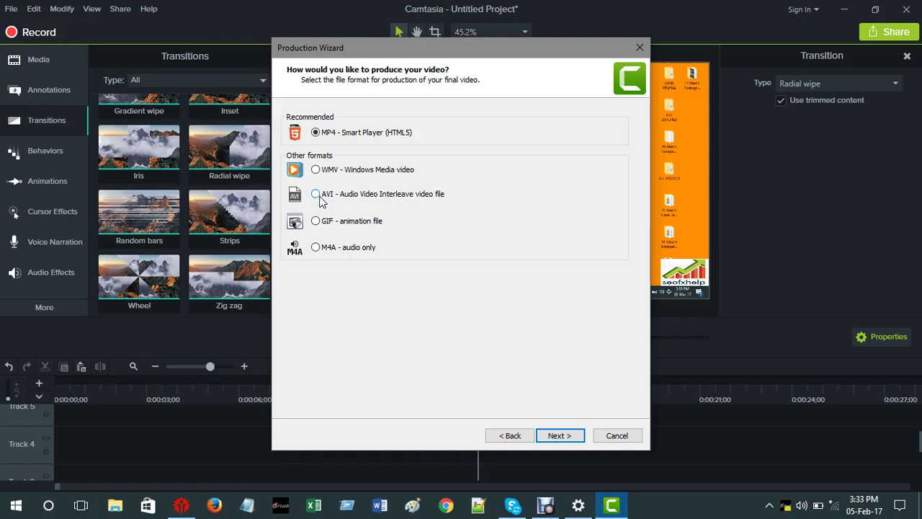
left_click(560, 436)
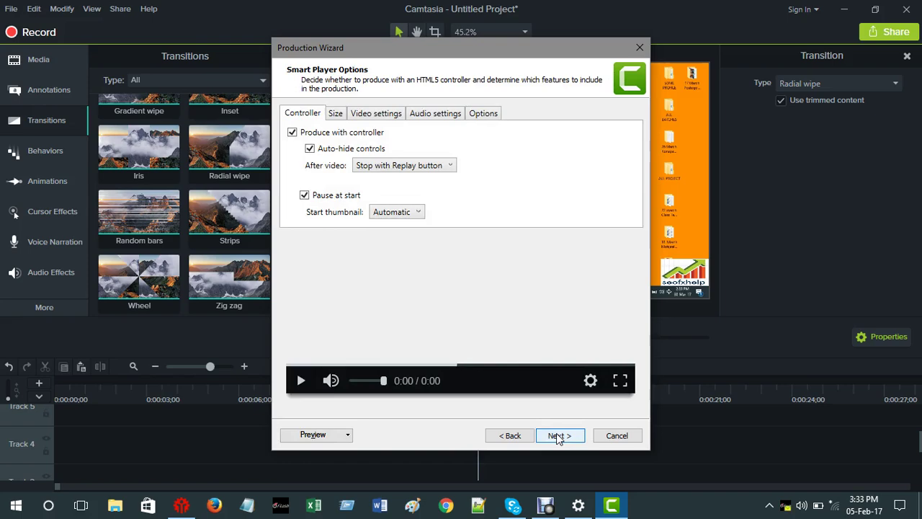
left_click(560, 436)
left_click(560, 436)
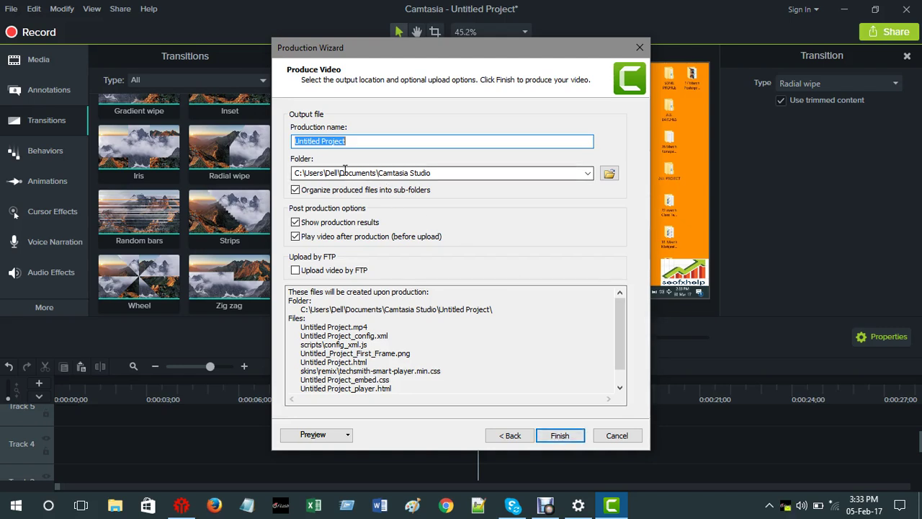
Set the production name to seofxhelp
key("BackSpace")
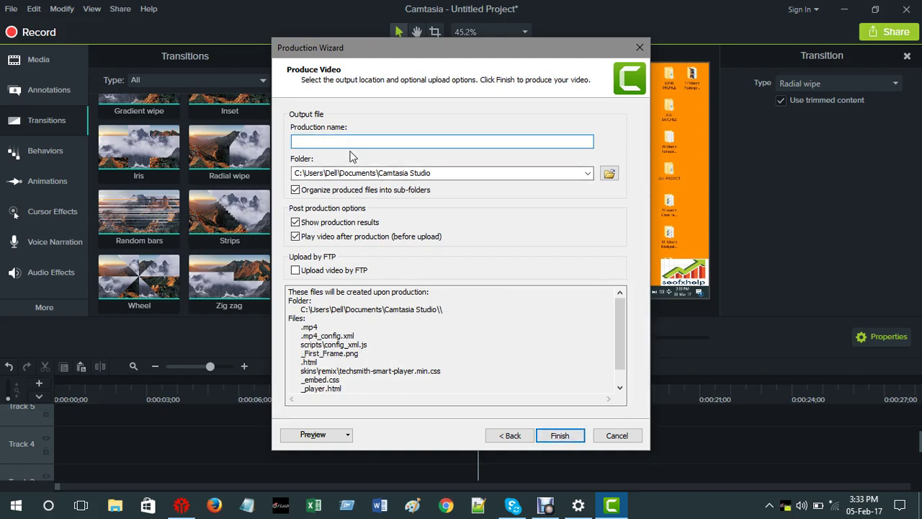
type("seo")
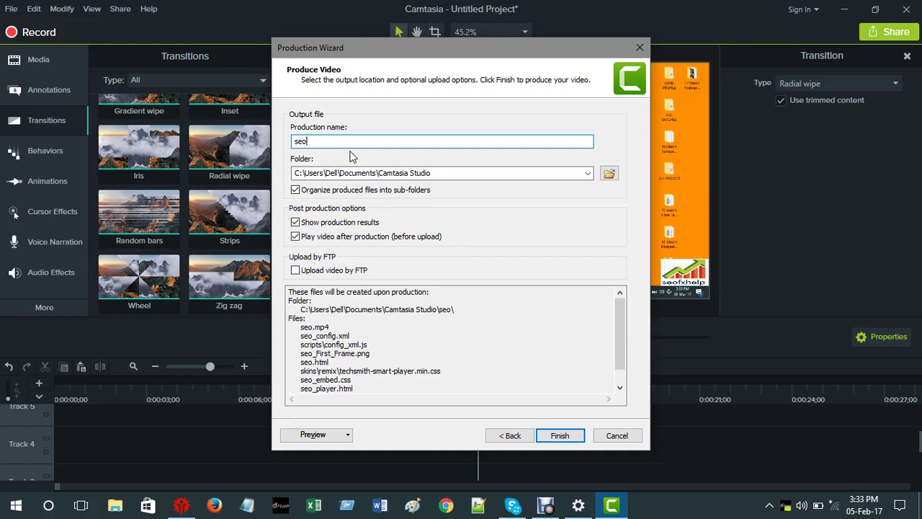
type("fx")
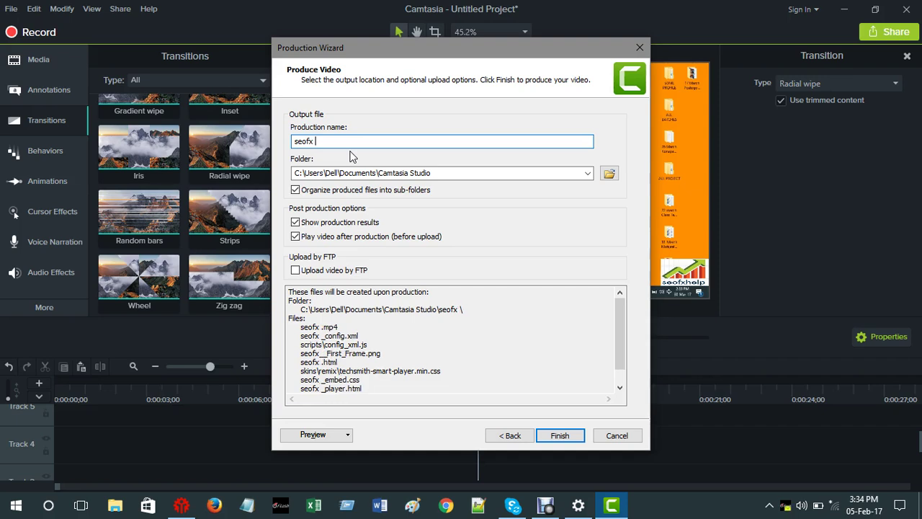
key("BackSpace")
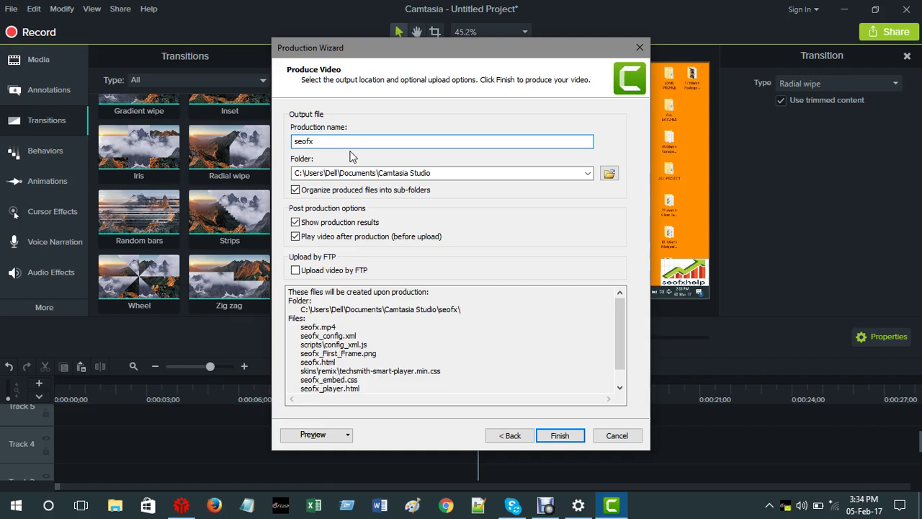
type("help")
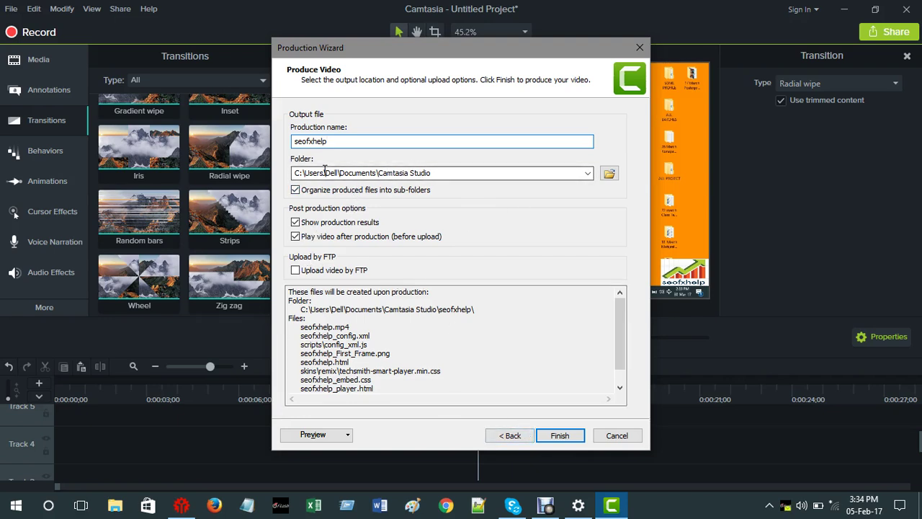
Set the output folder for seofxhelp.mp4 to the Desktop and start producing the video
left_click(609, 174)
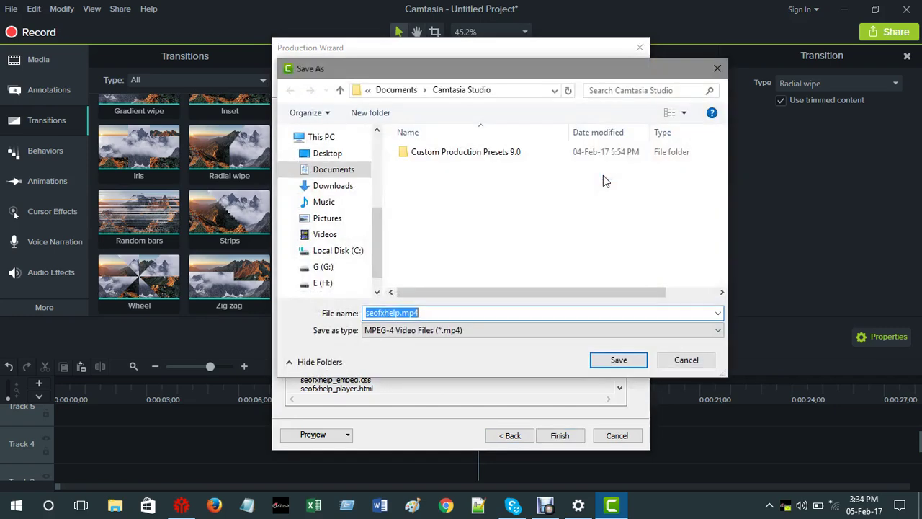
left_click(329, 155)
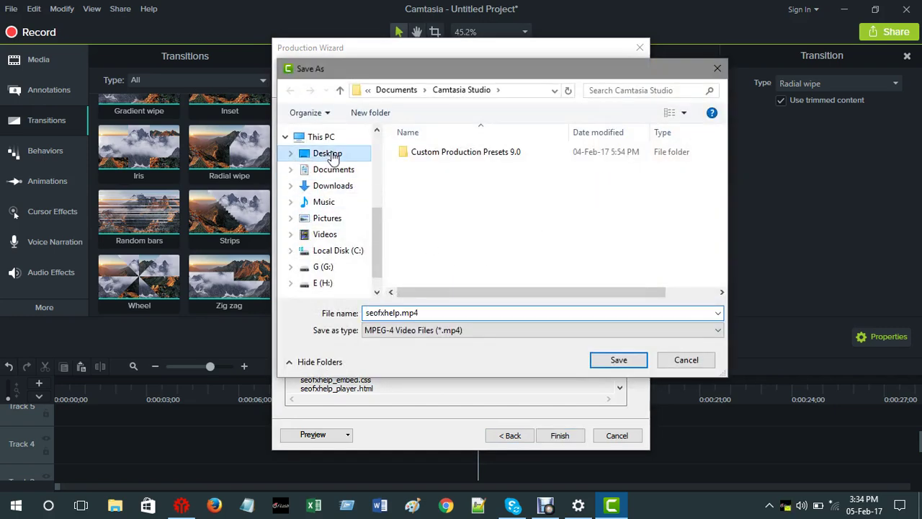
left_click(595, 359)
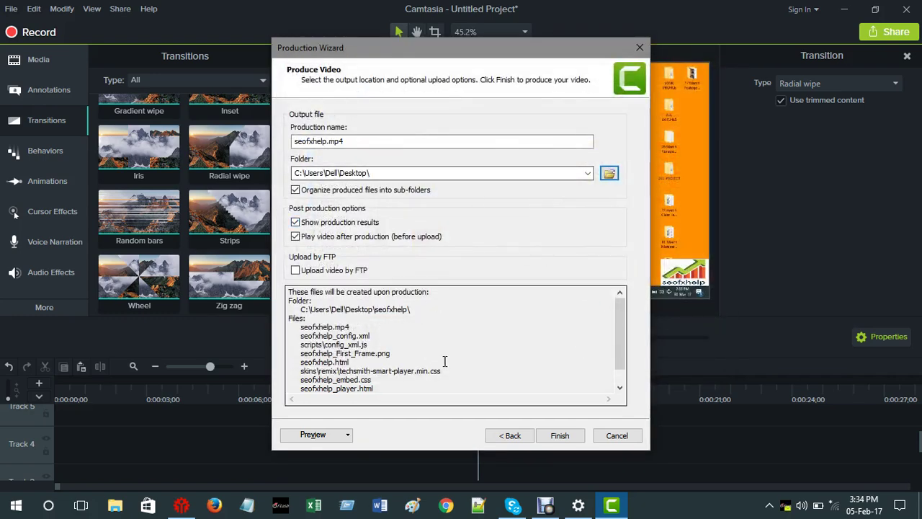
left_click(560, 436)
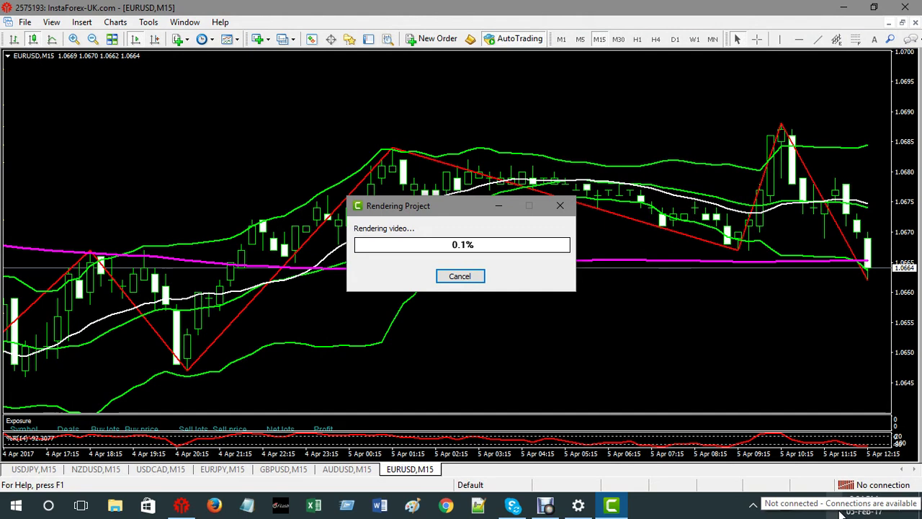
Minimise the trading chart window and look up the JUBO UNNOYON TRAINING INSITUTE Wi-Fi network among the available connections
left_click(839, 10)
left_click(838, 10)
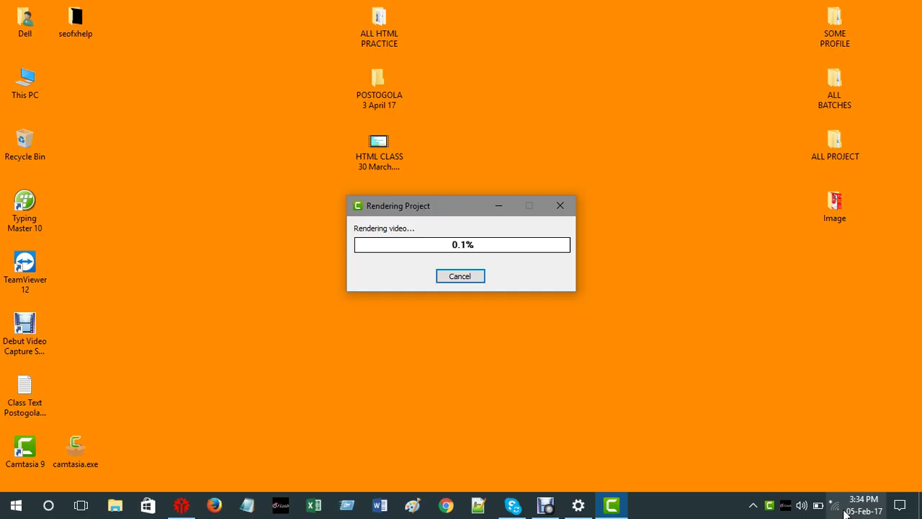
left_click(834, 505)
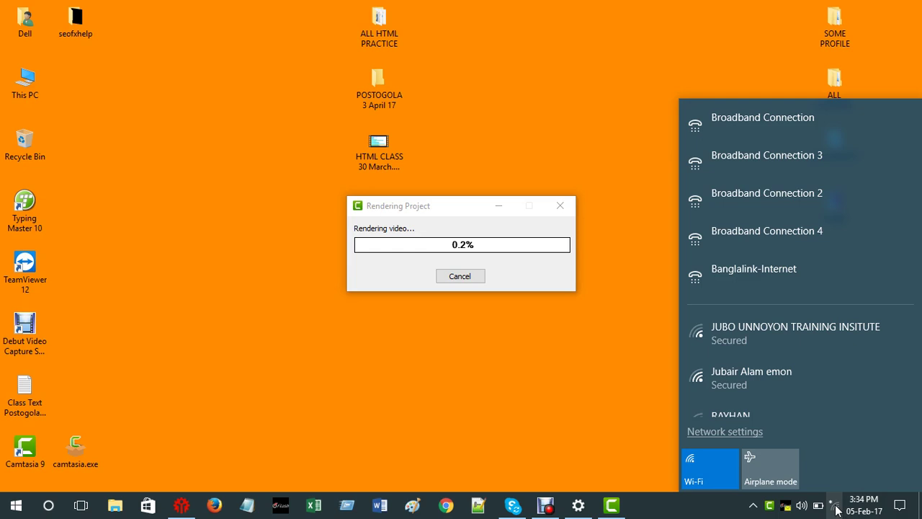
left_click(850, 335)
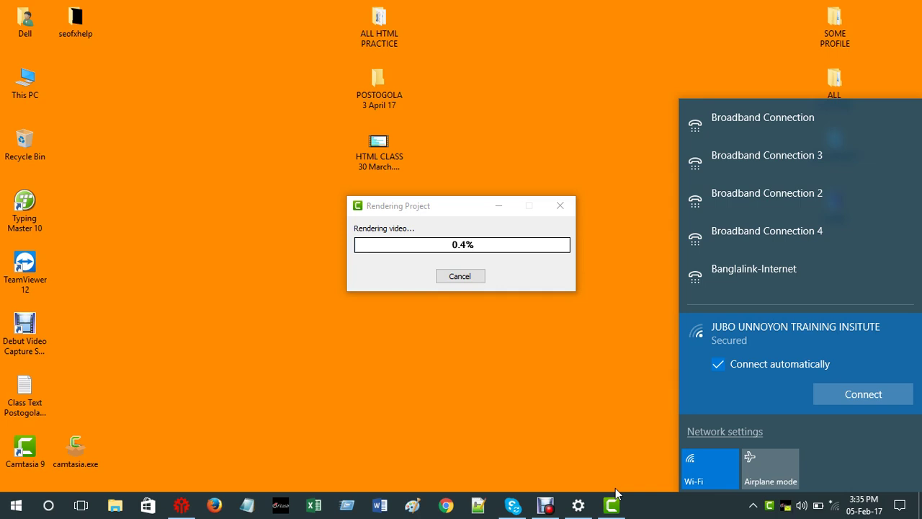
left_click(615, 494)
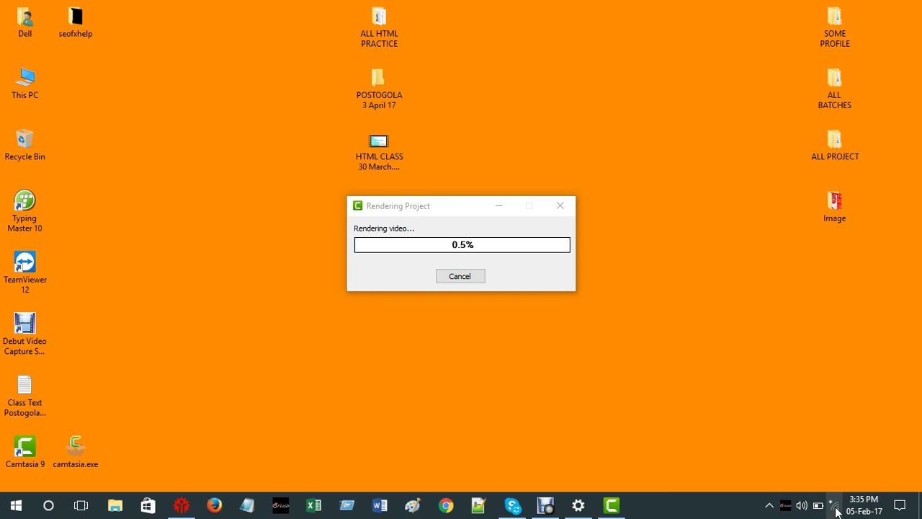
left_click(834, 507)
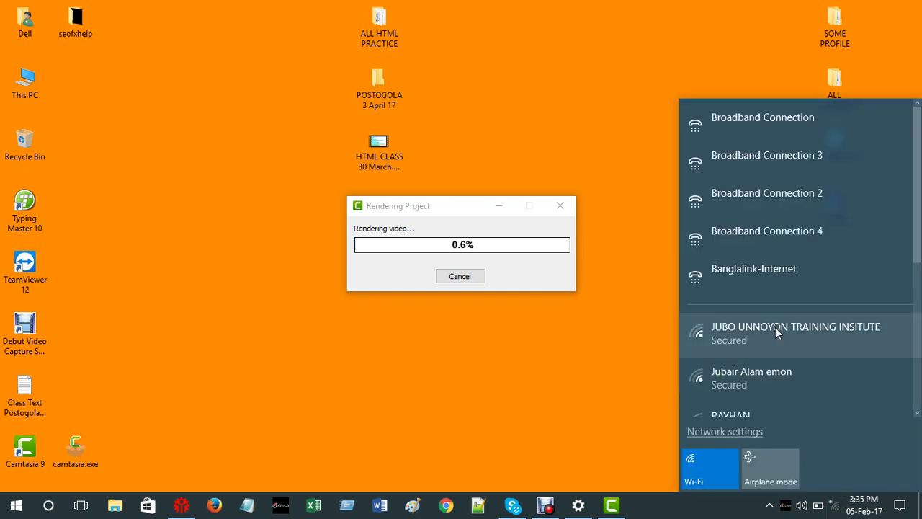